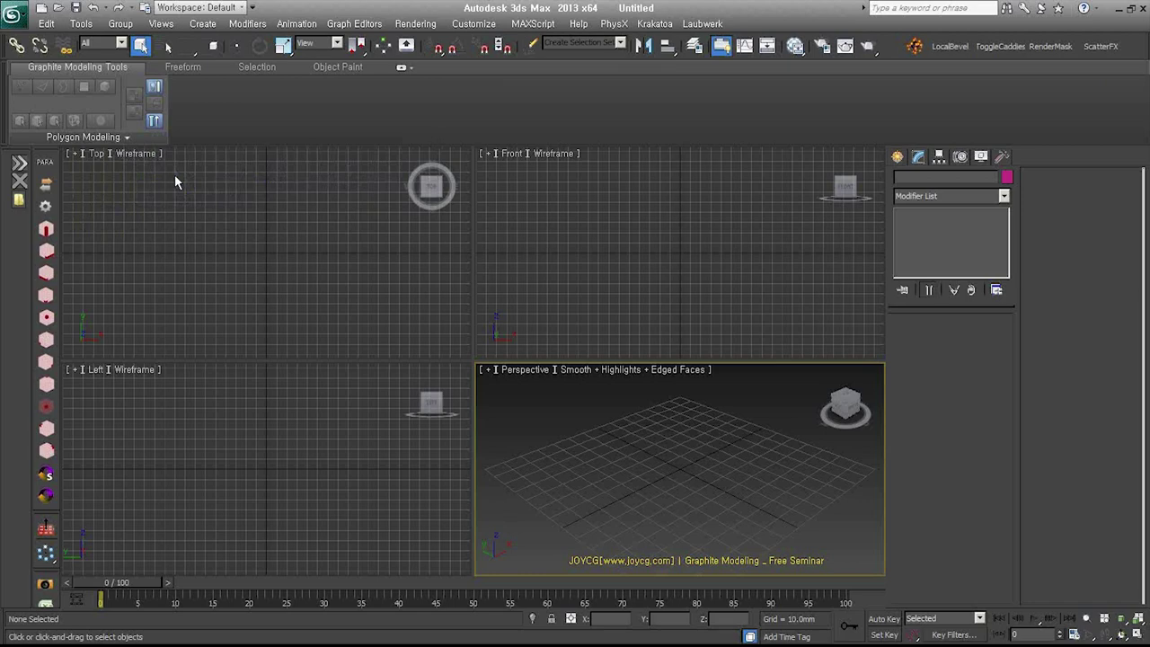
- Draw a 4×4-segment plane in Perspective, convert it to Editable Poly, and hide the grid
{"action": "left_click_drag", "start_coordinate": [680, 449], "coordinate": [676, 572]}
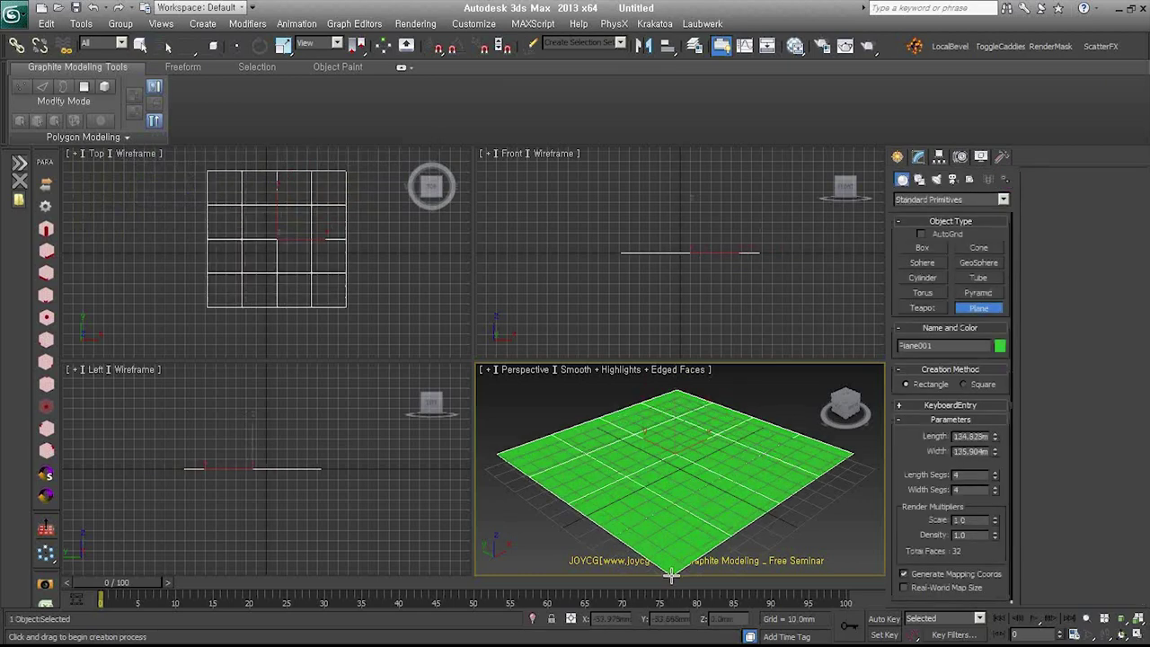
{"action": "right_click", "coordinate": [748, 465]}
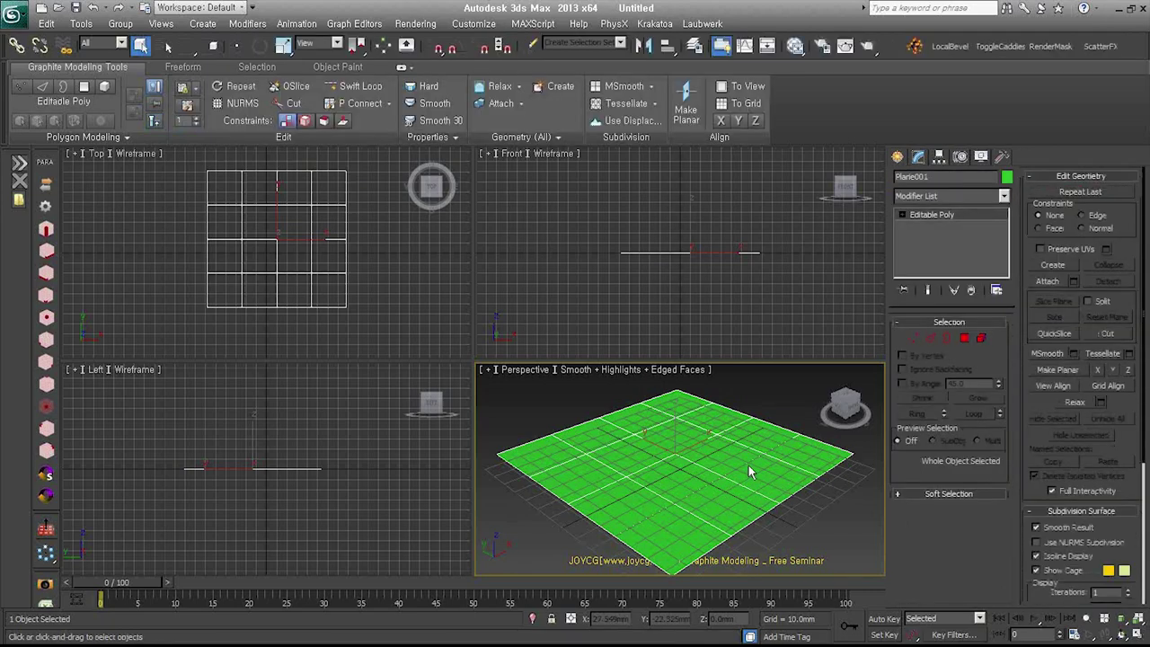
{"action": "key", "text": "g"}
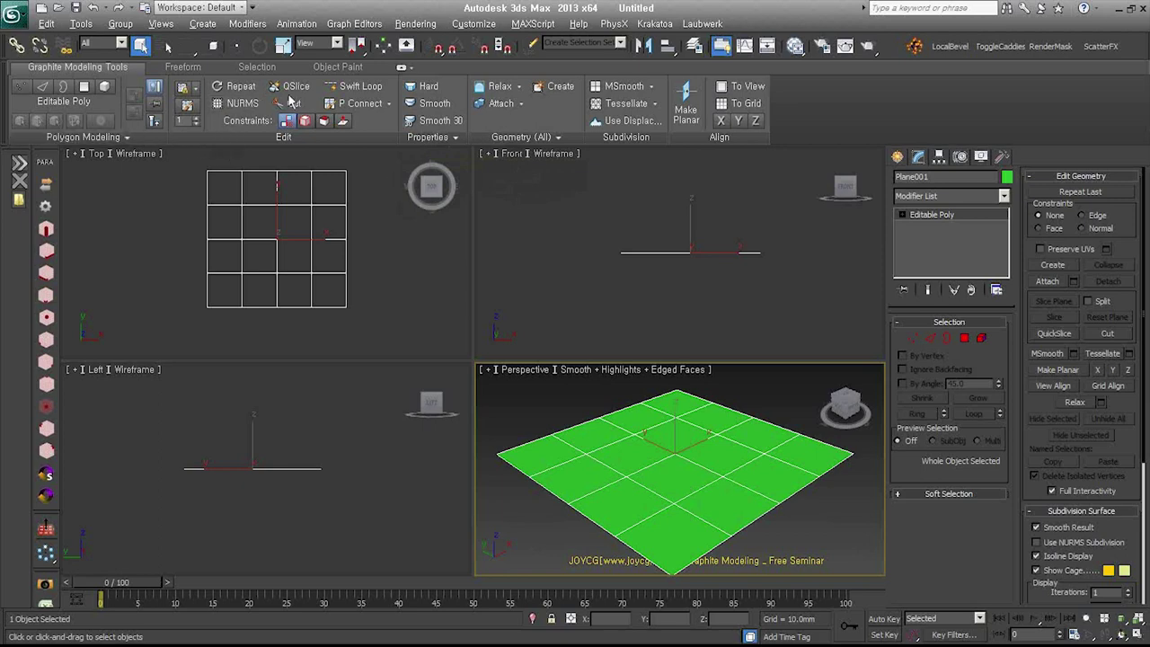
{"action": "left_click", "coordinate": [930, 339]}
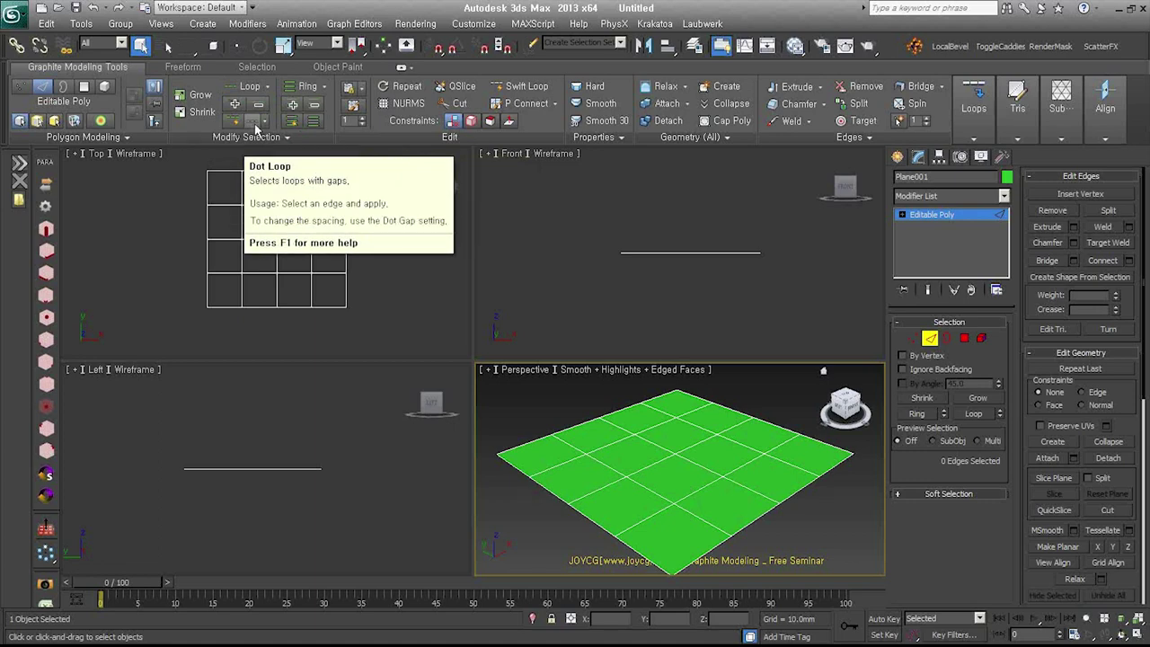
- Select an inner edge and try expanding it with Loop, then with Ring
{"action": "left_click", "coordinate": [693, 526]}
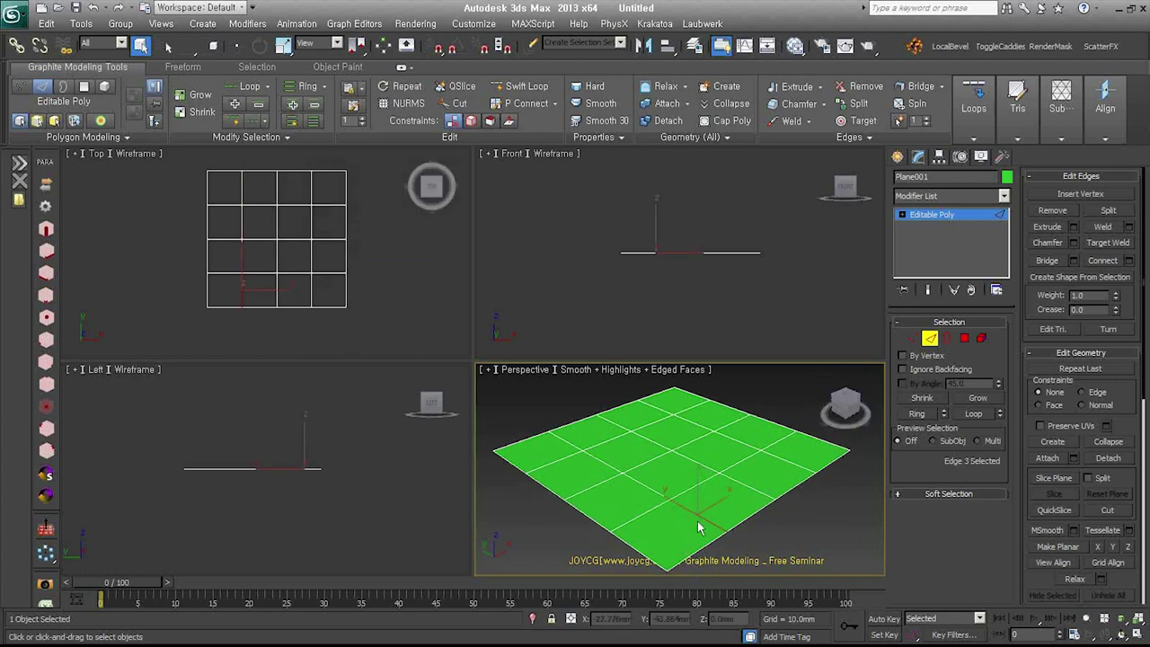
{"action": "left_click", "coordinate": [973, 414]}
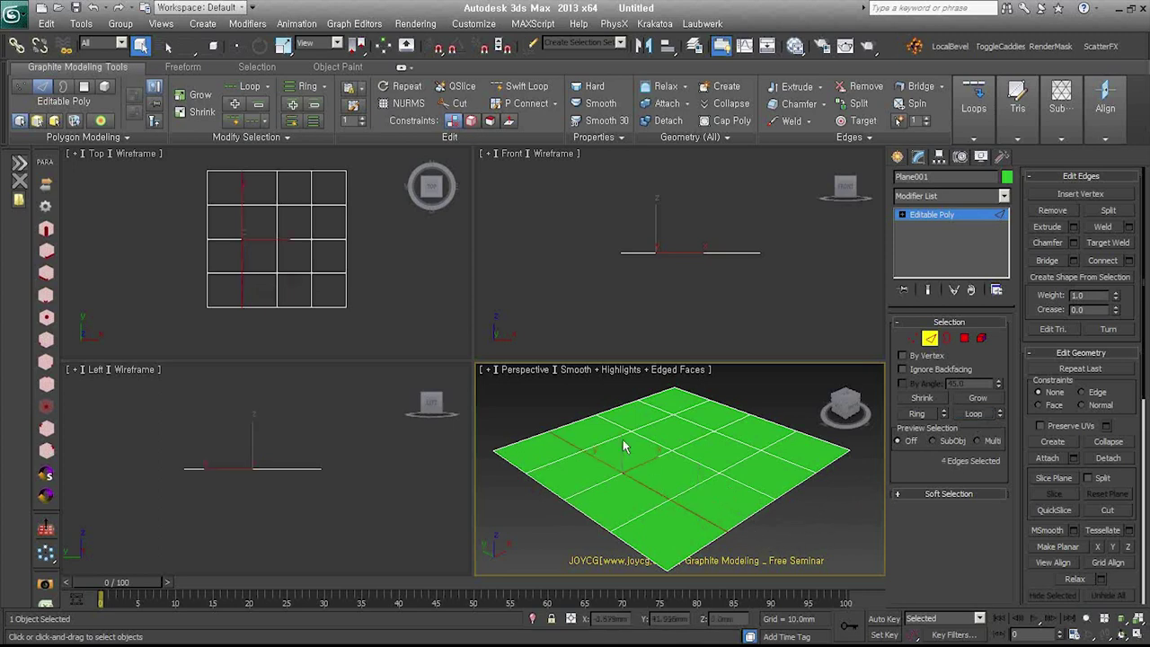
{"action": "left_click", "coordinate": [683, 510]}
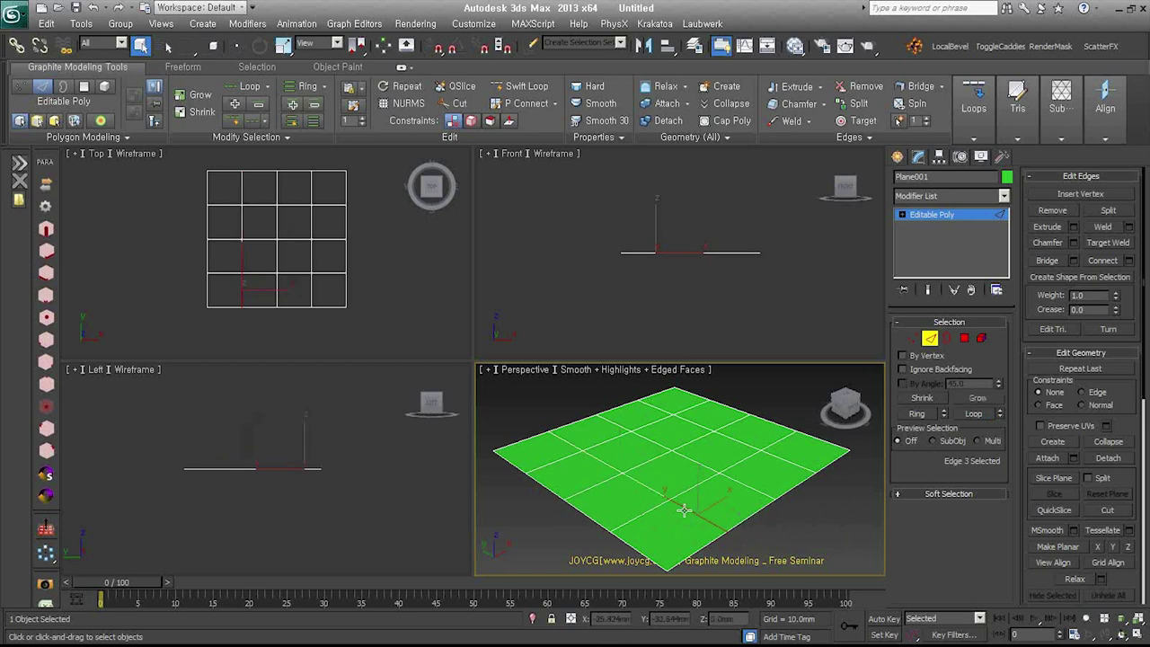
{"action": "left_click", "coordinate": [920, 414]}
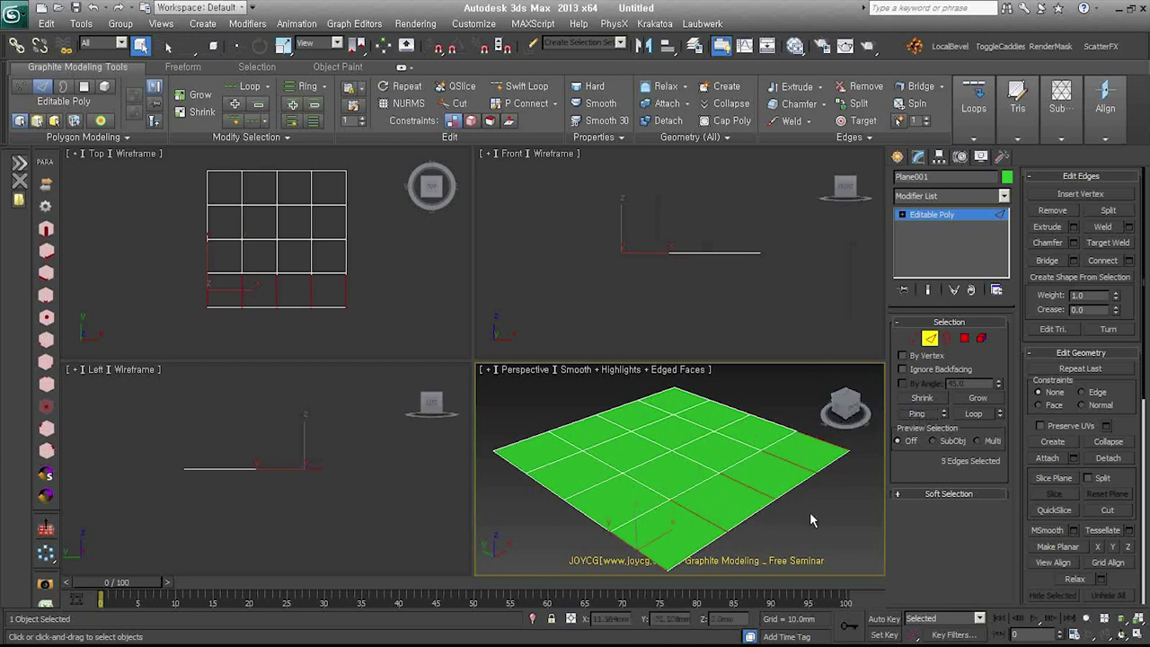
- Reselect a single edge and turn it into a Dot Loop of alternating edges
{"action": "left_click", "coordinate": [714, 524]}
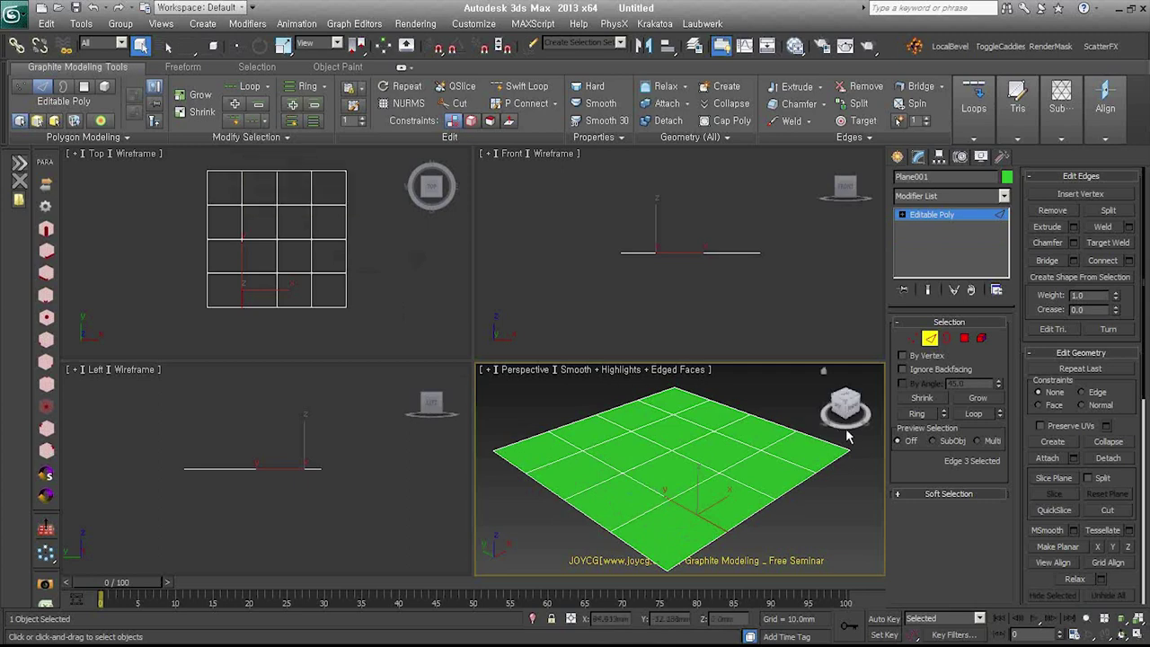
{"action": "left_click", "coordinate": [256, 126]}
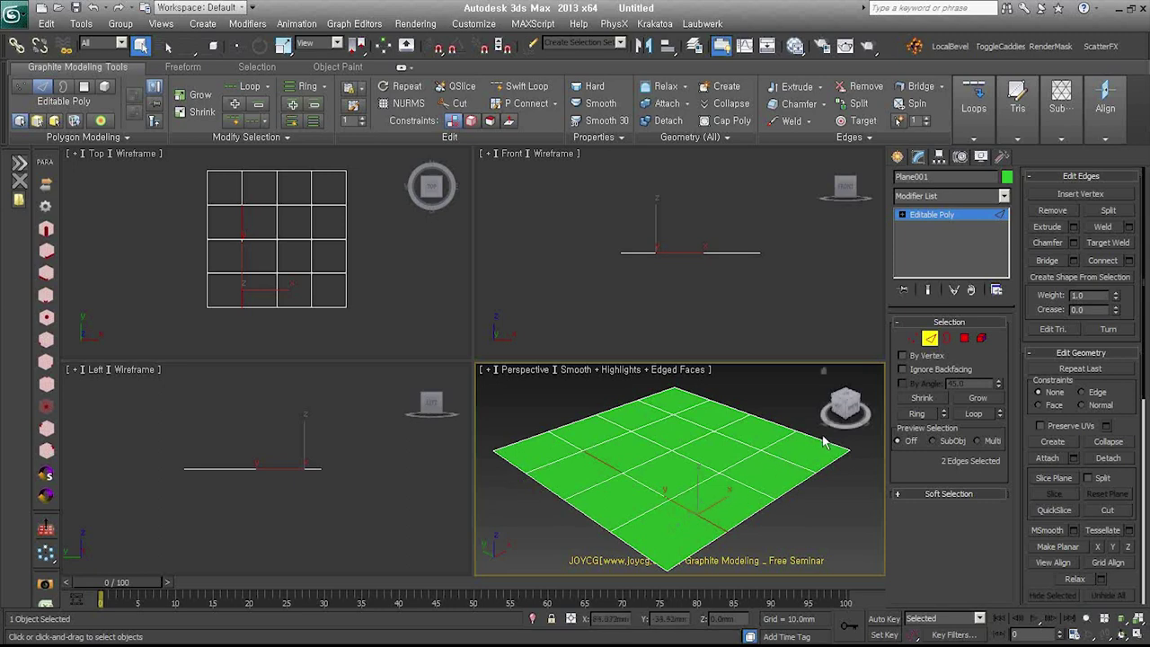
{"action": "left_click", "coordinate": [314, 123]}
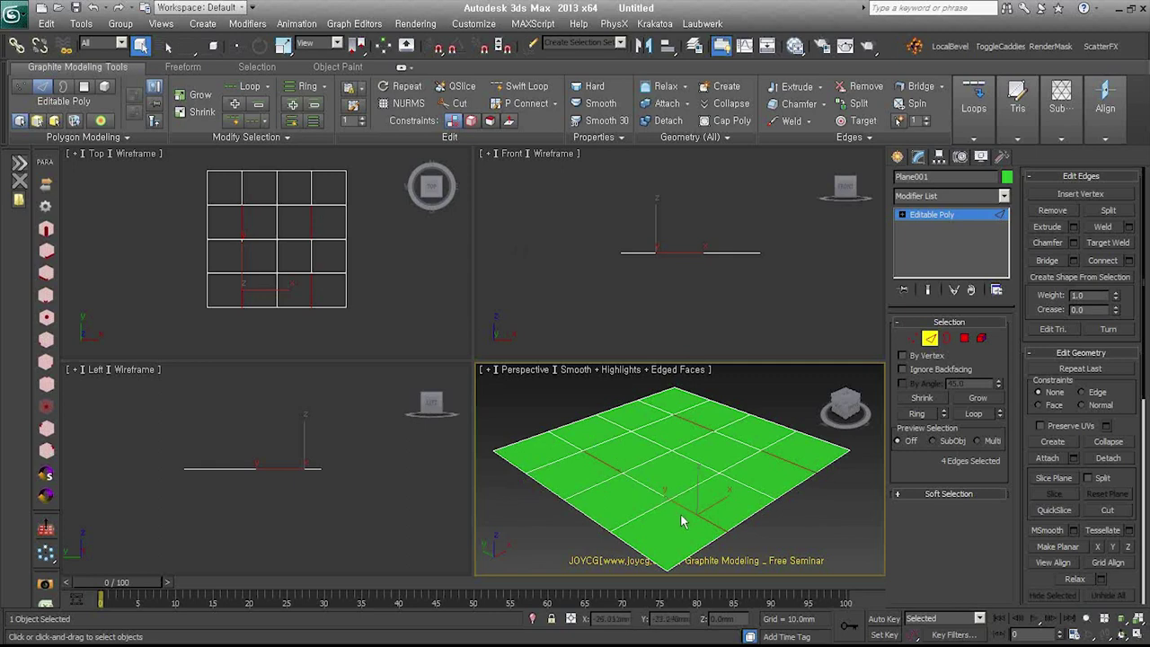
- Subdivide the plane into an 8×8 grid, then Dot Loop a selected edge loop
{"action": "key", "text": "ctrl+t"}
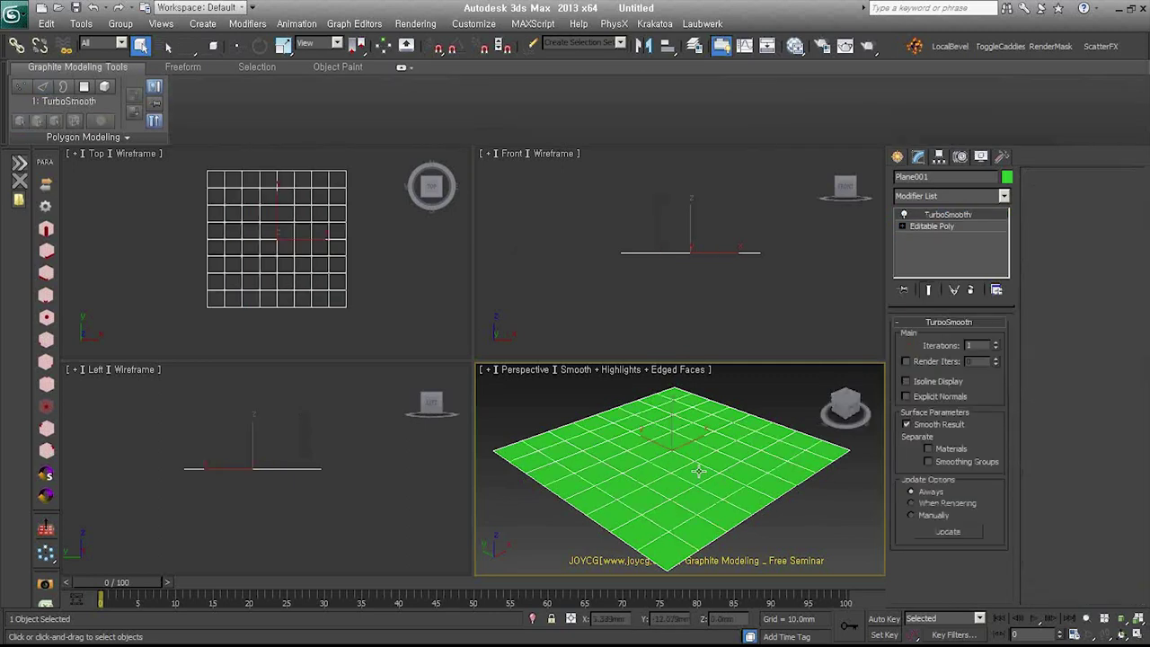
{"action": "key", "text": "ctrl+z"}
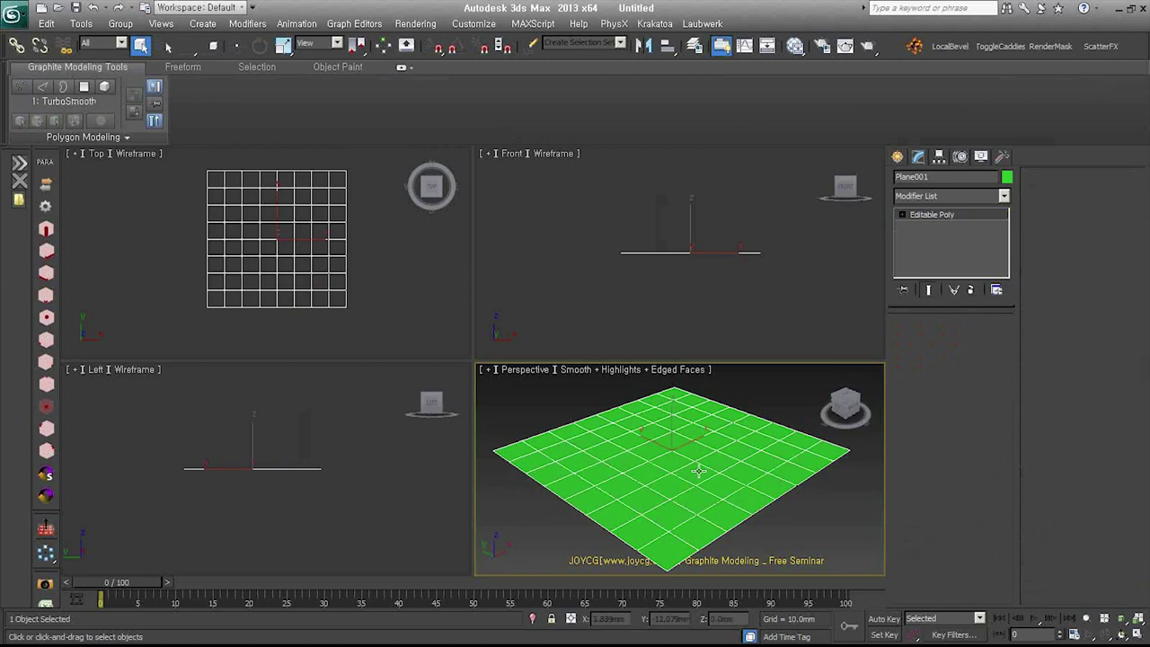
{"action": "key", "text": "2"}
{"action": "double_click", "coordinate": [681, 559]}
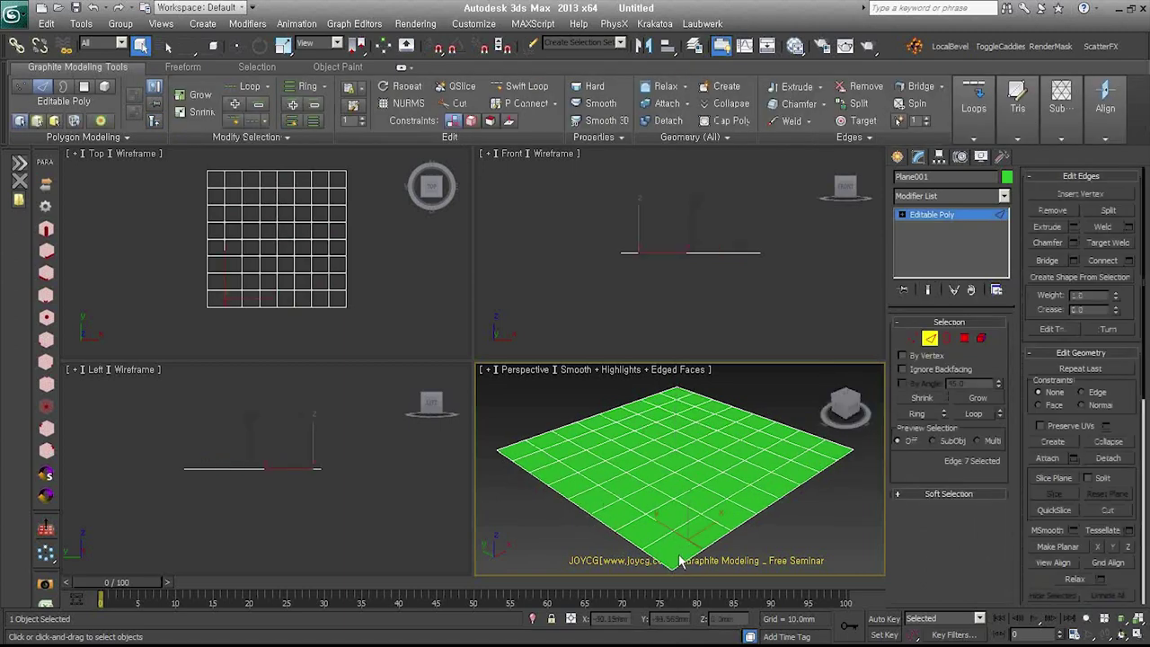
{"action": "left_click", "coordinate": [253, 121]}
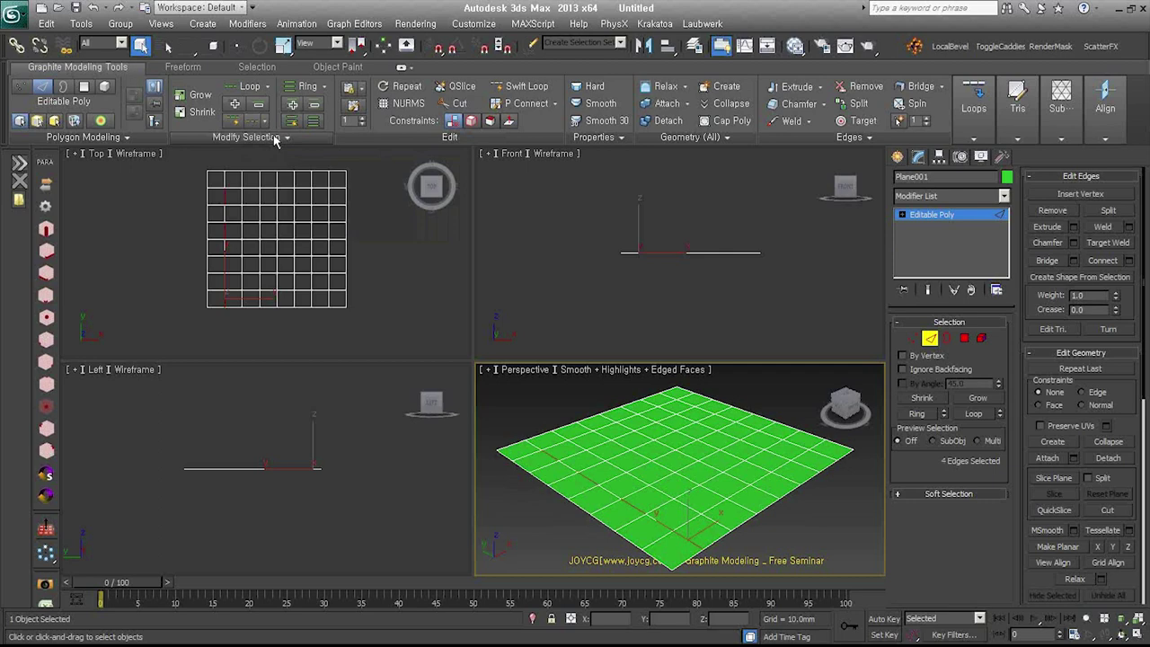
{"action": "left_click", "coordinate": [275, 139]}
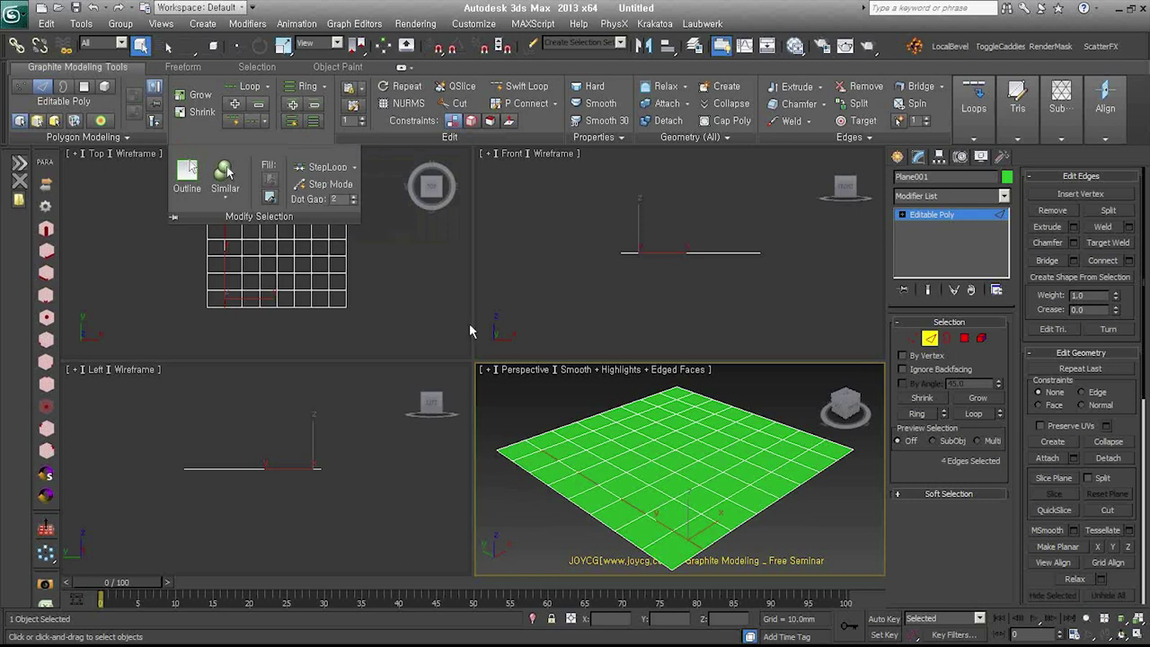
- Select a single edge and spread the dotted selection across parallel loops with StepLoop
{"action": "left_click", "coordinate": [666, 526]}
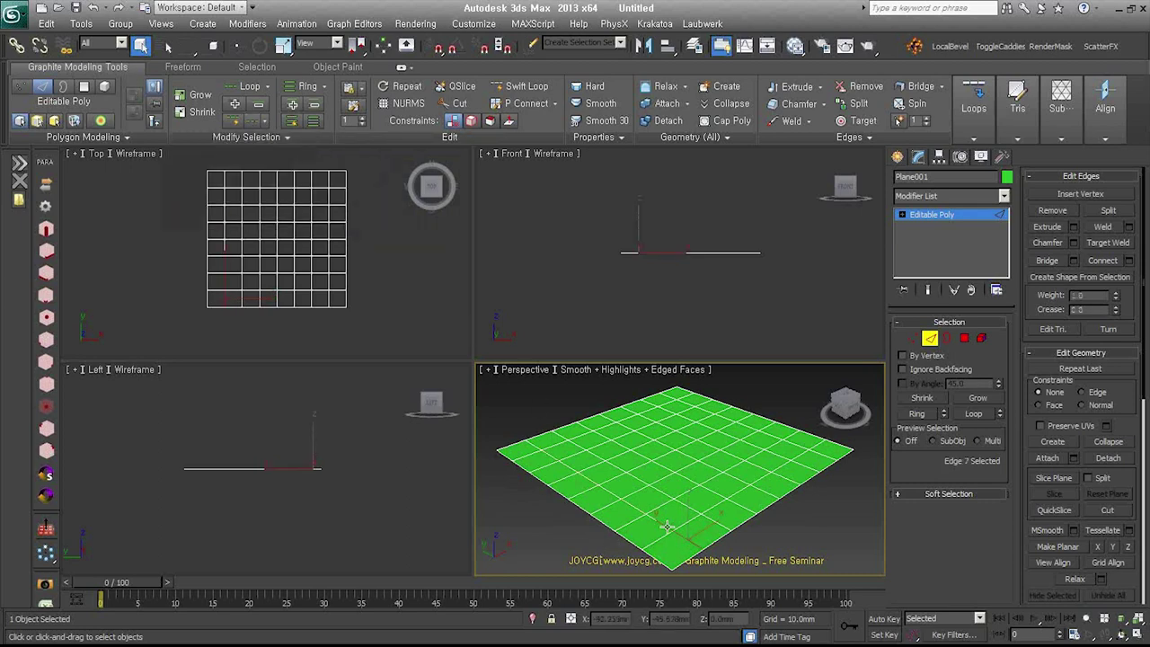
{"action": "left_click", "coordinate": [256, 126]}
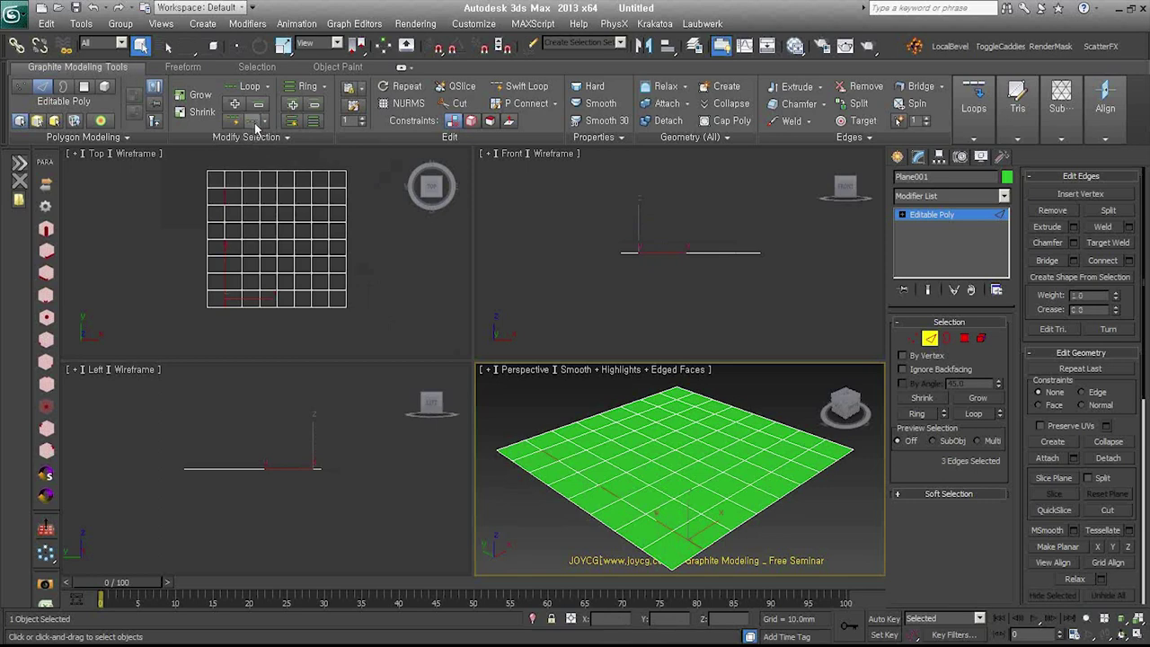
{"action": "left_click", "coordinate": [308, 140]}
{"action": "left_click", "coordinate": [313, 125]}
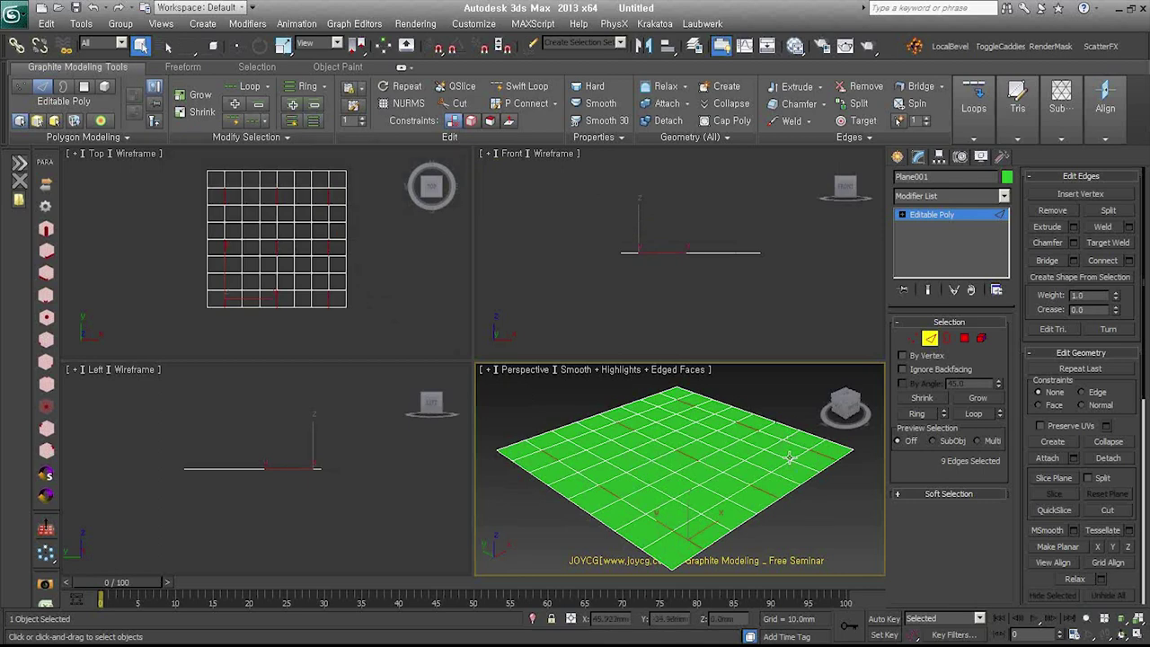
- Move the dotted edges up in Z to form ridges, then exit edge level
{"action": "key", "text": "w"}
{"action": "mouse_move", "coordinate": [689, 512]}
{"action": "left_mouse_down"}
{"action": "mouse_move", "coordinate": [686, 485]}
{"action": "mouse_move", "coordinate": [686, 509]}
{"action": "left_mouse_up"}
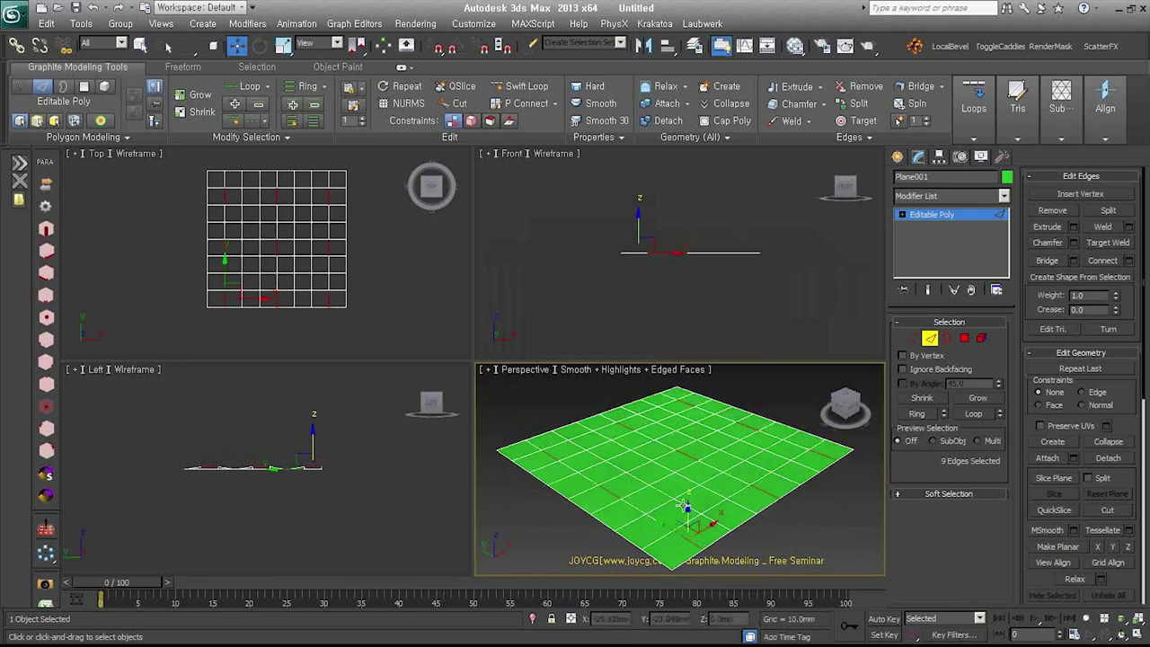
{"action": "left_click", "coordinate": [930, 339]}
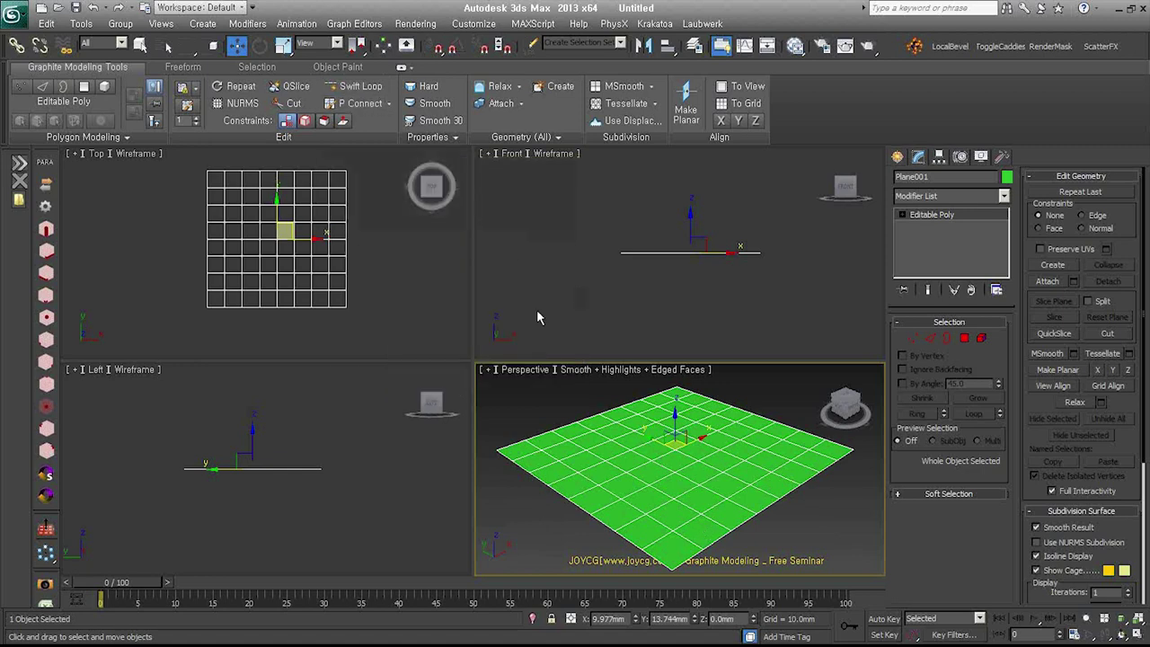
{"action": "left_click", "coordinate": [360, 86]}
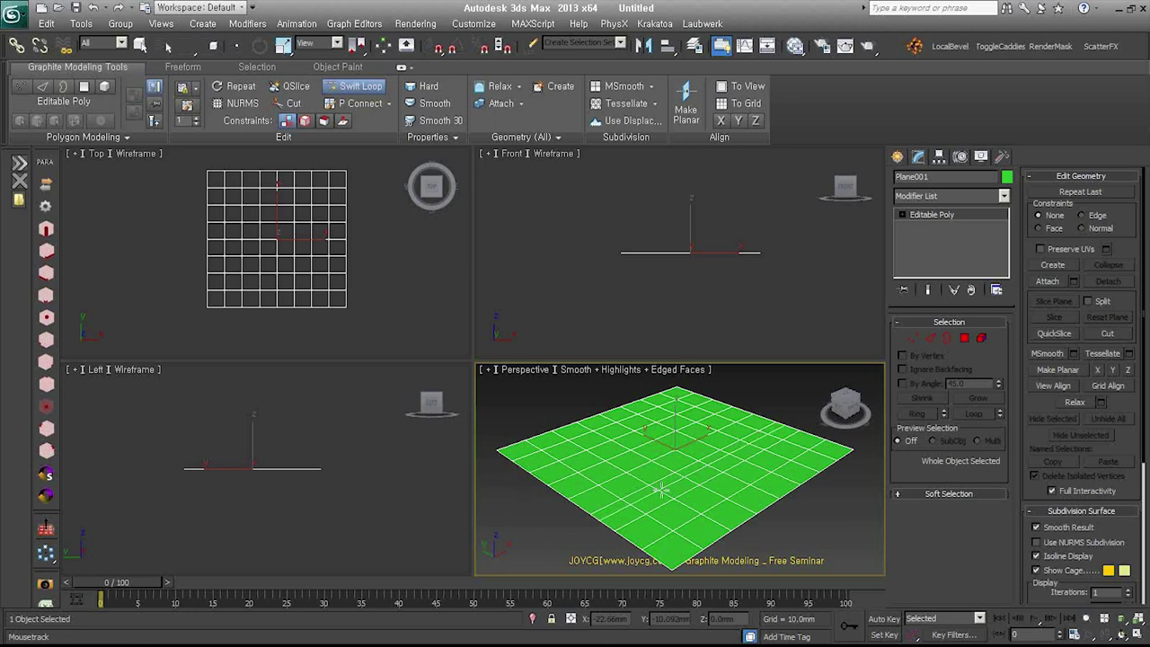
- Insert two horizontal edge loops across the plane with Swift Loop
{"action": "left_click", "coordinate": [600, 471]}
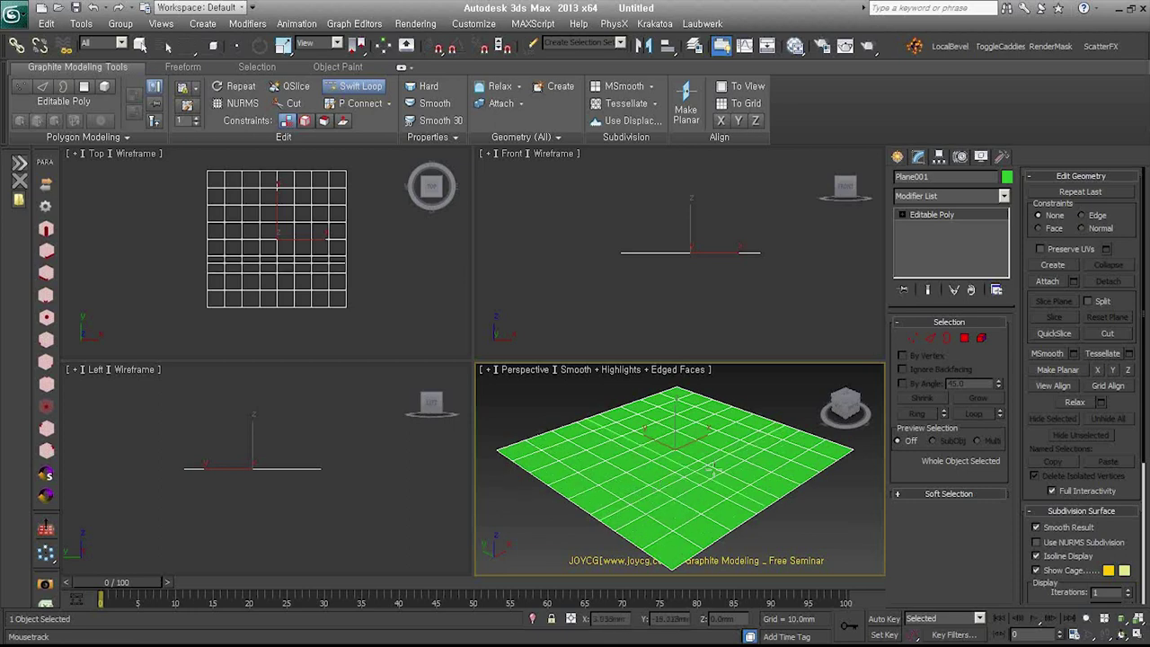
{"action": "left_click", "coordinate": [930, 339]}
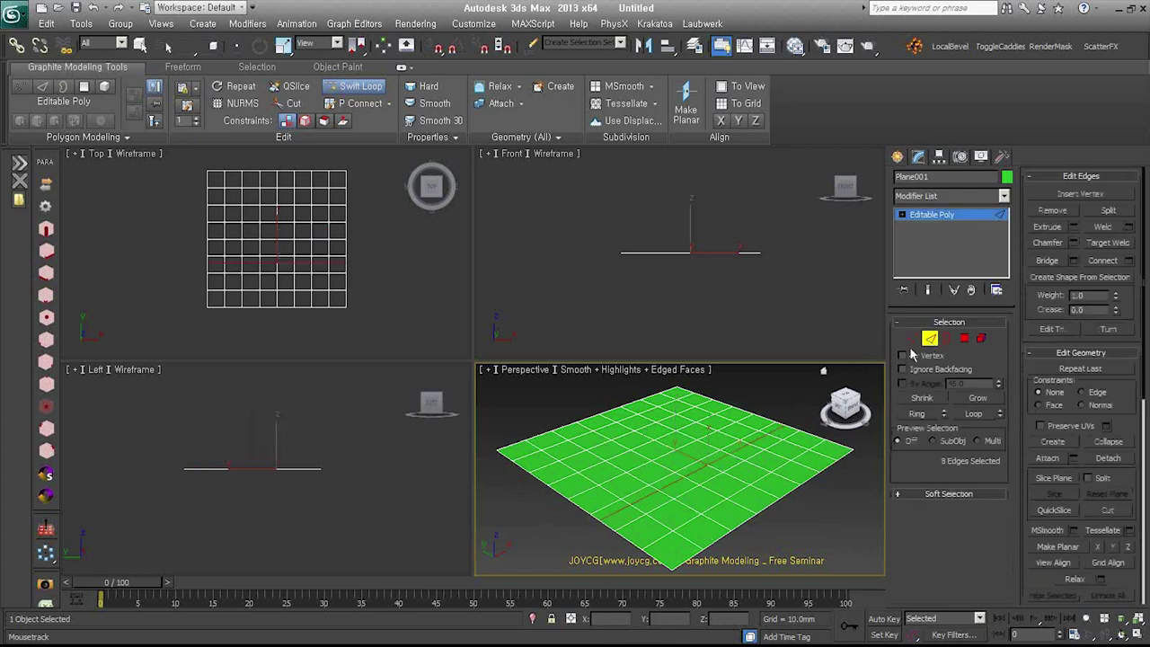
{"action": "left_click", "coordinate": [702, 476]}
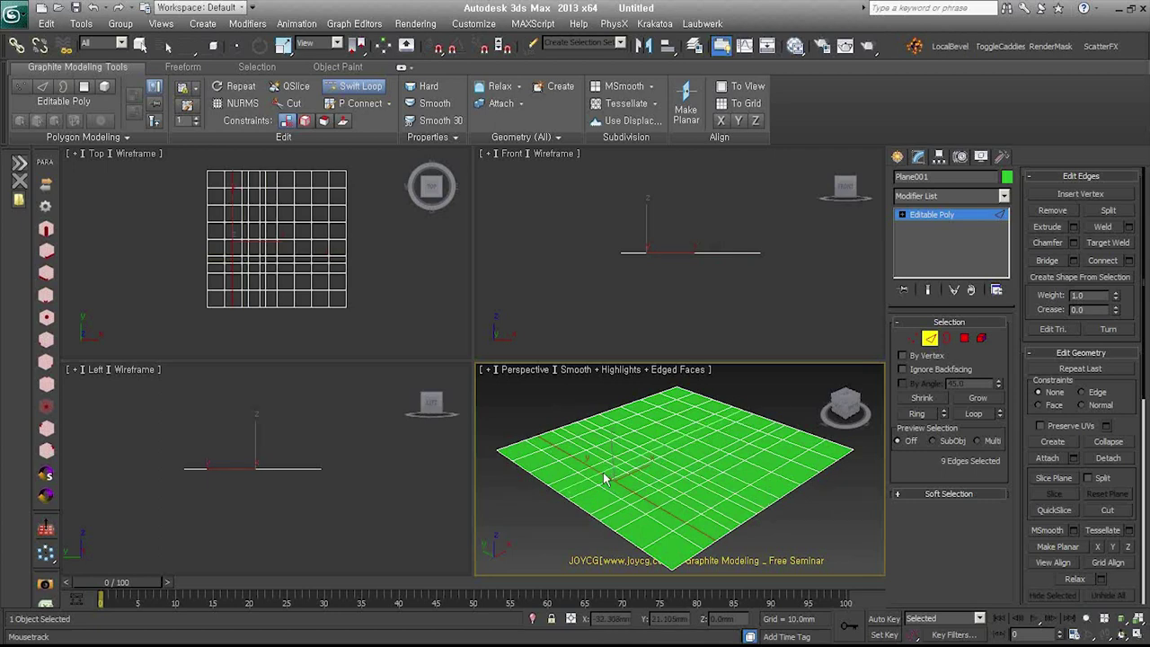
{"action": "right_click", "coordinate": [604, 479]}
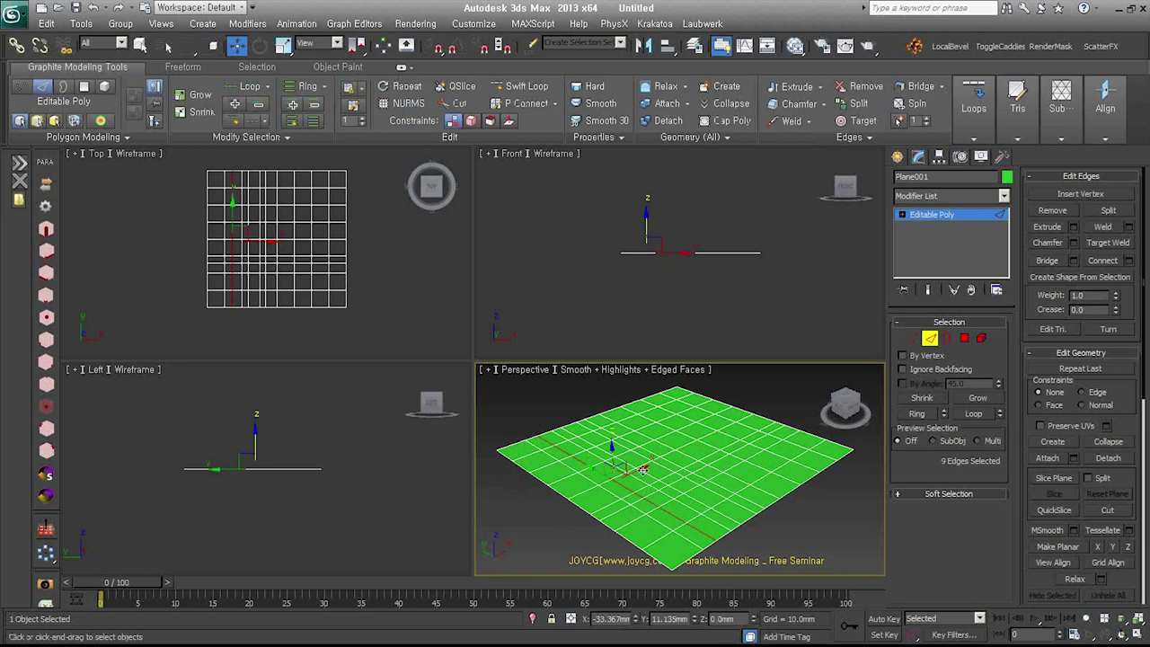
- Remove the first unwanted horizontal edge loops from the plane
{"action": "key", "text": "shift+alt+w"}
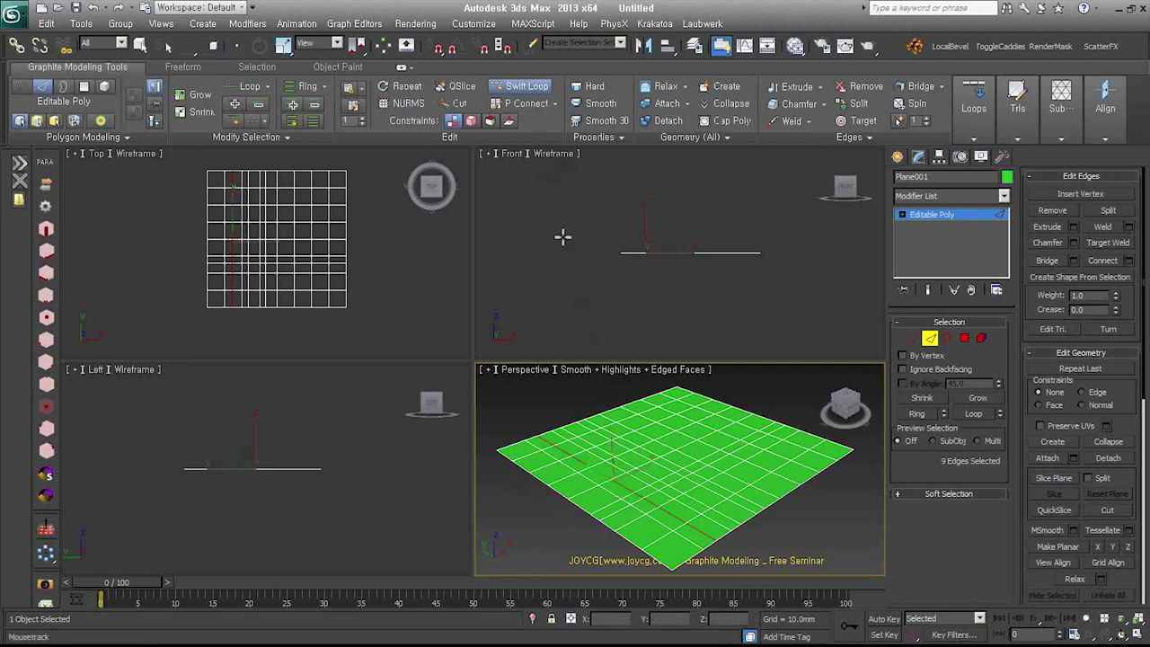
{"action": "left_click", "coordinate": [672, 515]}
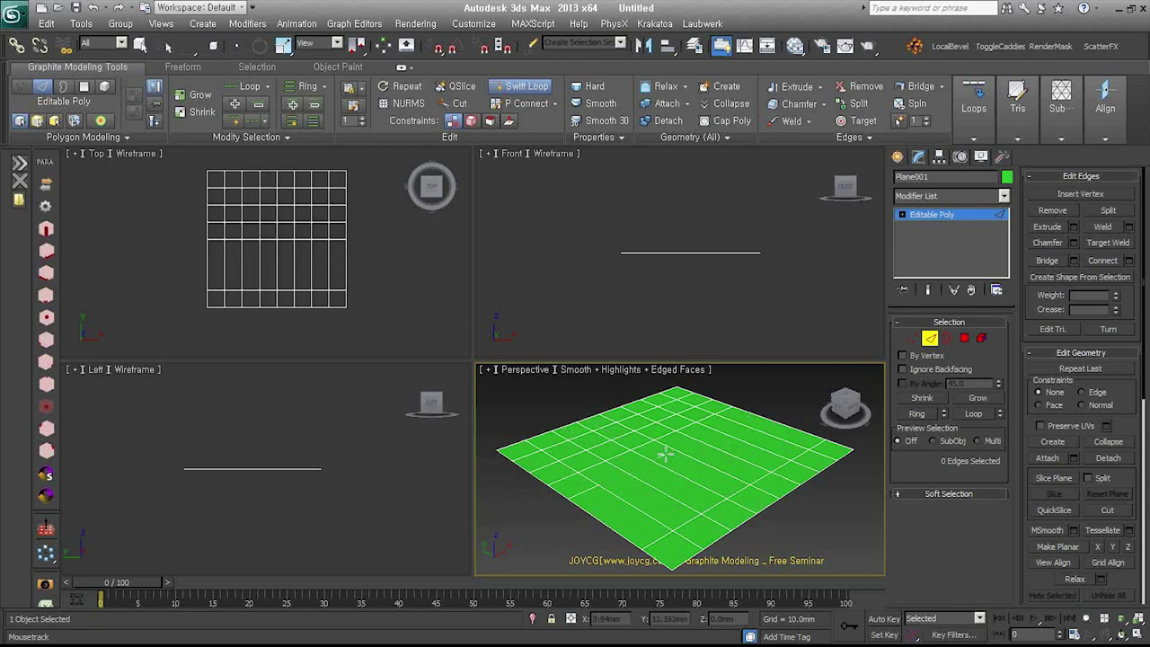
{"action": "left_click", "coordinate": [634, 419], "text": "ctrl+alt"}
- Remove the remaining horizontal edge loops, leaving a nearly undivided plane
{"action": "left_click", "coordinate": [679, 458], "text": "ctrl+alt"}
{"action": "left_click", "coordinate": [620, 460], "text": "ctrl+alt"}
{"action": "left_click", "coordinate": [620, 486], "text": "ctrl+alt"}
{"action": "left_click", "coordinate": [719, 442], "text": "ctrl+alt"}
{"action": "left_click", "coordinate": [773, 440], "text": "ctrl+alt"}
{"action": "left_click", "coordinate": [773, 440], "text": "ctrl+alt"}
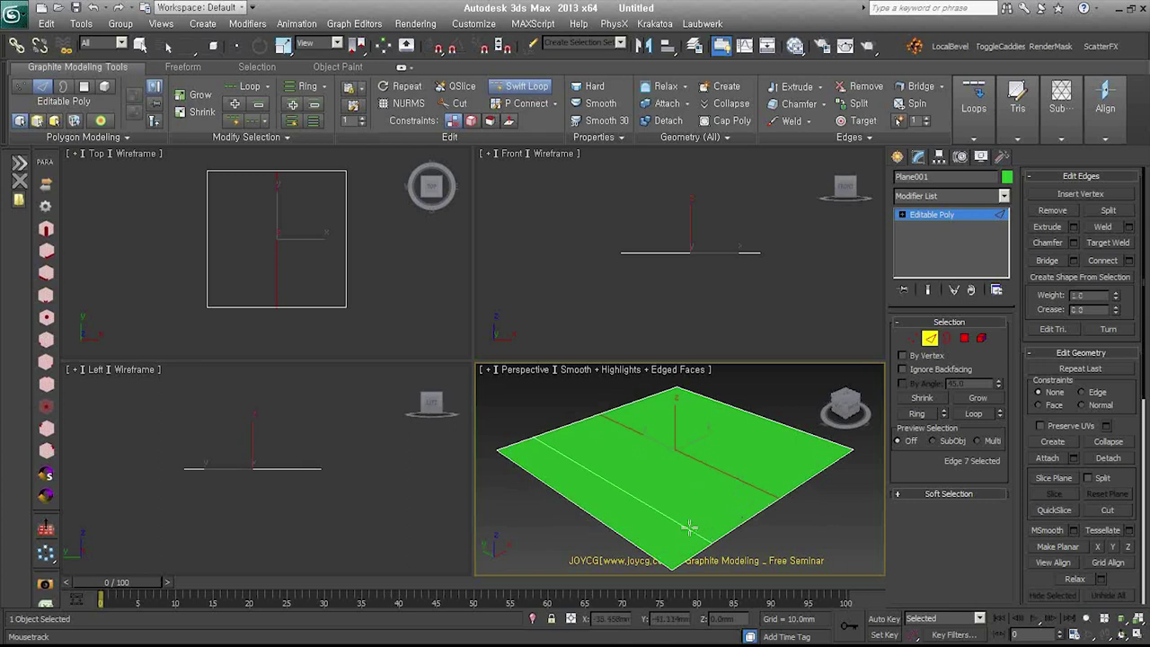
- Insert new edge loops across the plane with Swift Loop
{"action": "left_click", "coordinate": [677, 451]}
{"action": "left_click", "coordinate": [651, 476]}
{"action": "left_click", "coordinate": [694, 433]}
{"action": "left_click", "coordinate": [683, 419]}
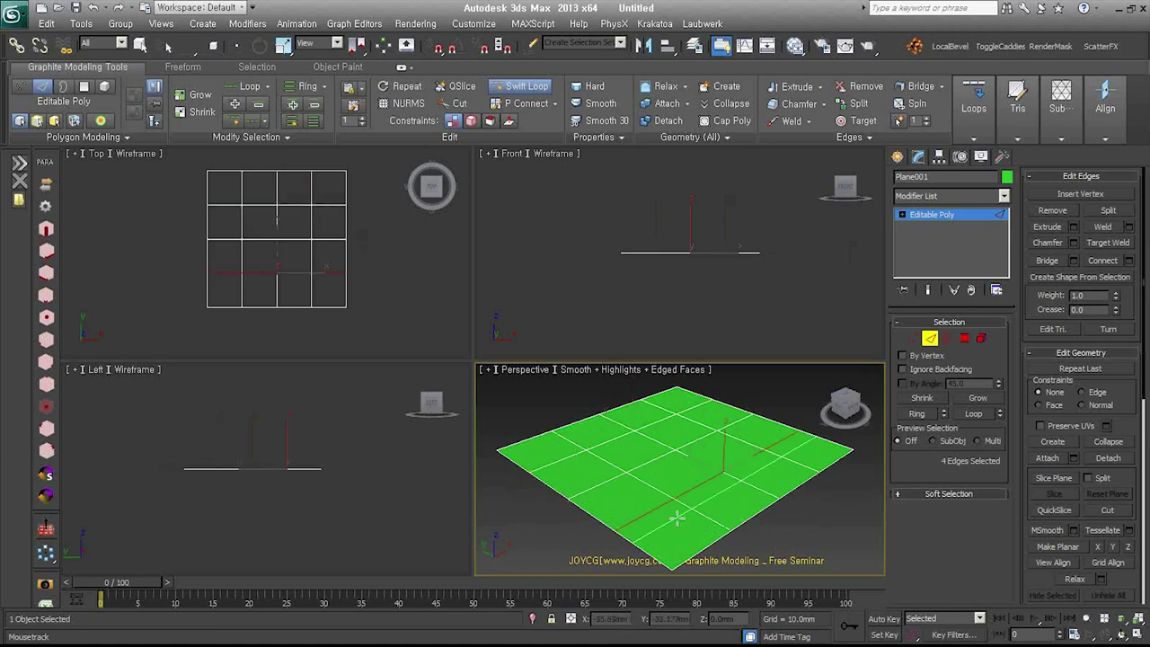
{"action": "key", "text": "w"}
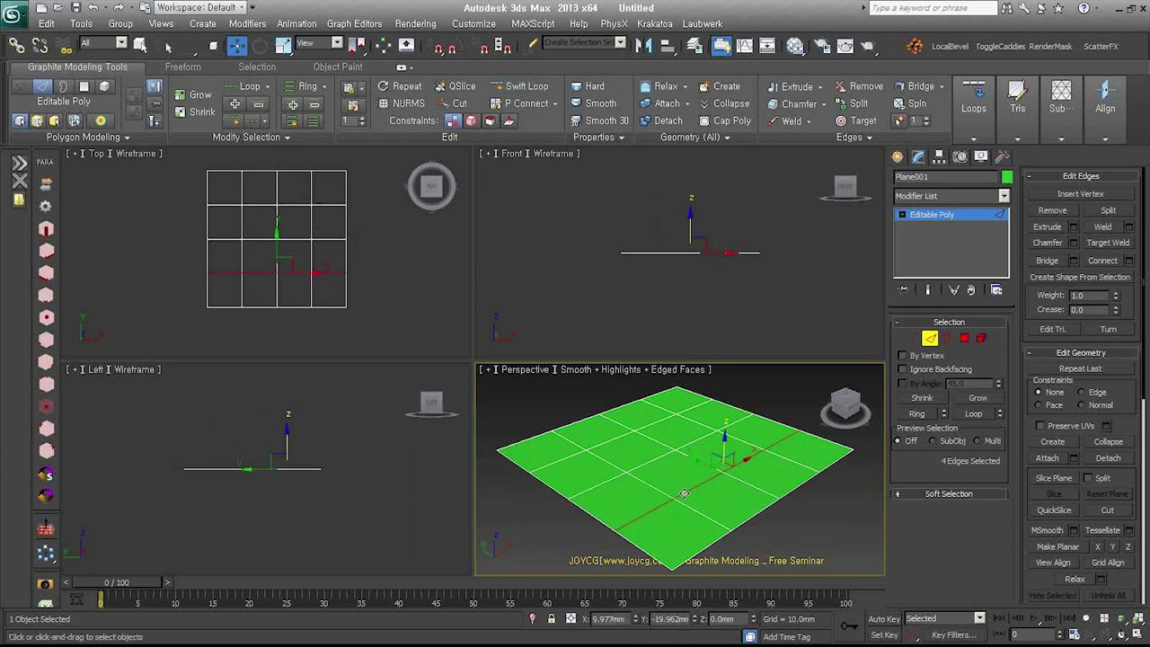
{"action": "left_click", "coordinate": [527, 86]}
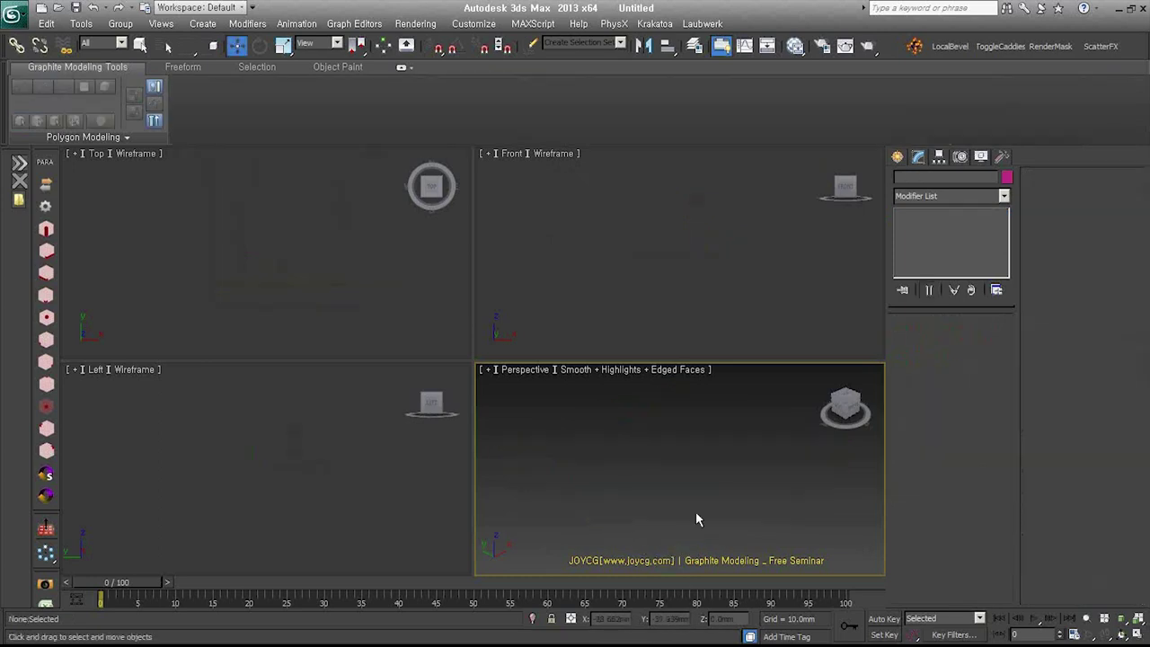
- Create a 124 × 71 × 49 mm box as Editable Poly and Swift Loop its middle
{"action": "left_click", "coordinate": [896, 157]}
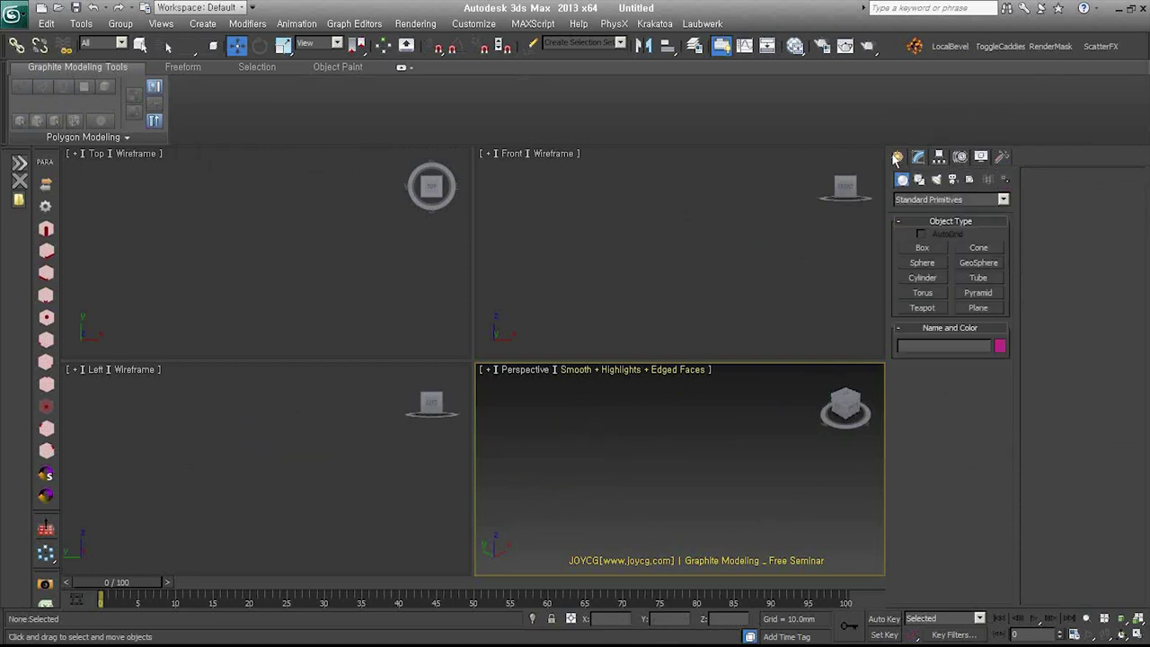
{"action": "left_click", "coordinate": [922, 249]}
{"action": "mouse_move", "coordinate": [555, 449]}
{"action": "left_mouse_down"}
{"action": "mouse_move", "coordinate": [797, 419]}
{"action": "mouse_move", "coordinate": [782, 416]}
{"action": "left_mouse_up"}
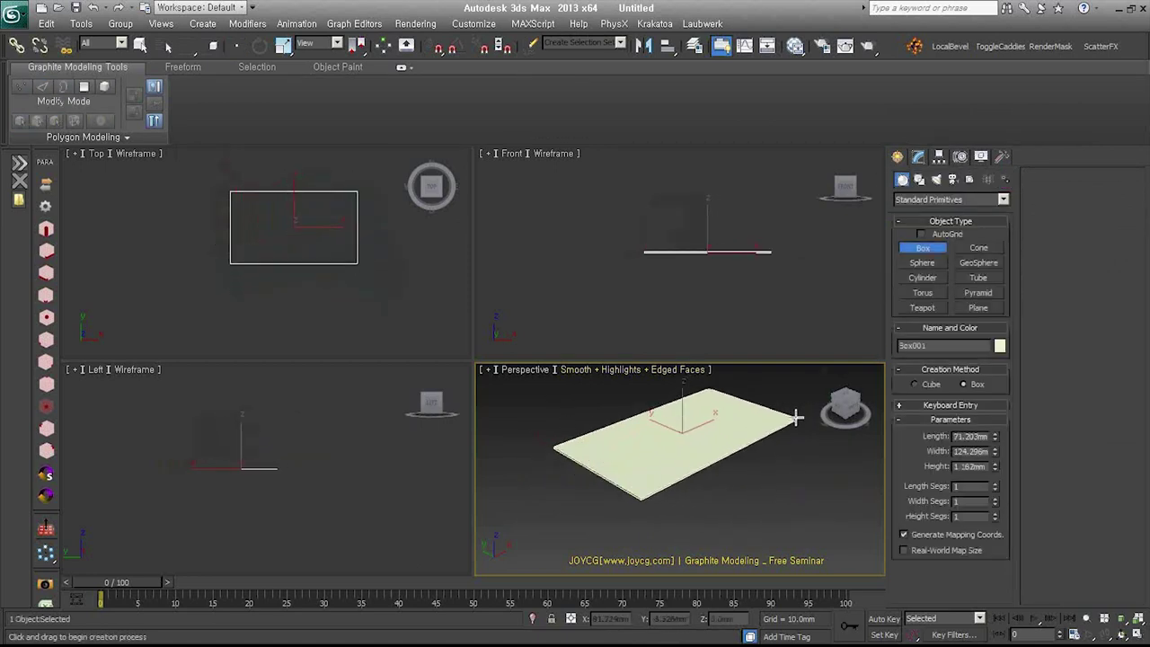
{"action": "left_click", "coordinate": [783, 329]}
{"action": "scroll", "coordinate": [710, 484], "scroll_direction": "down", "scroll_amount": 3}
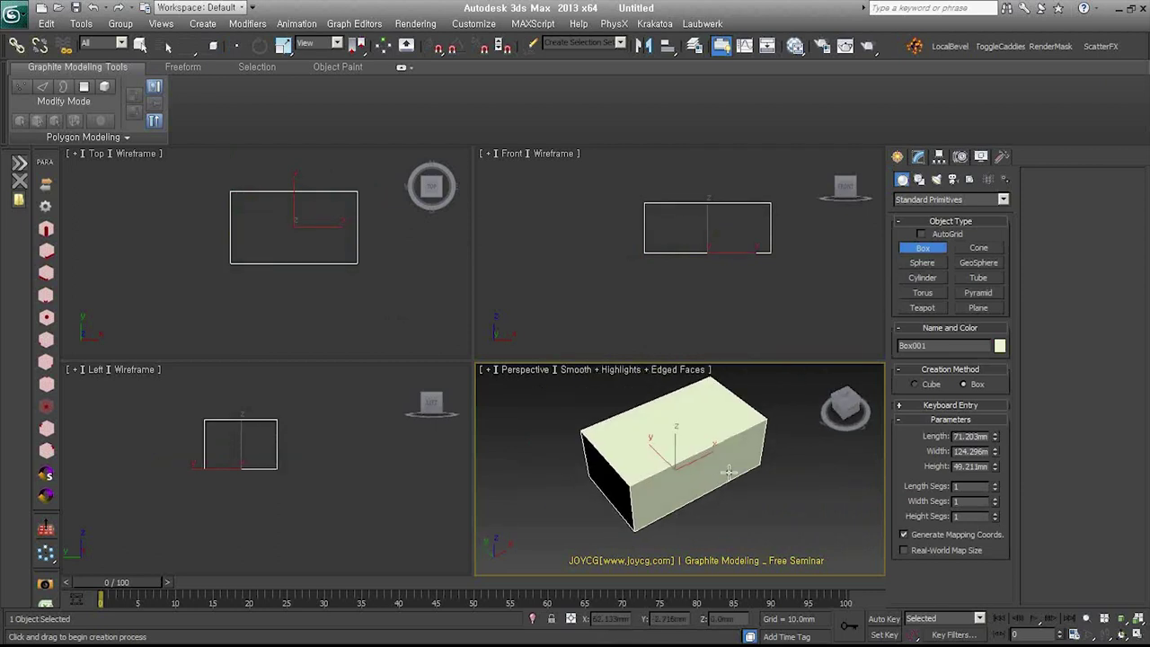
{"action": "key", "text": "alt+c"}
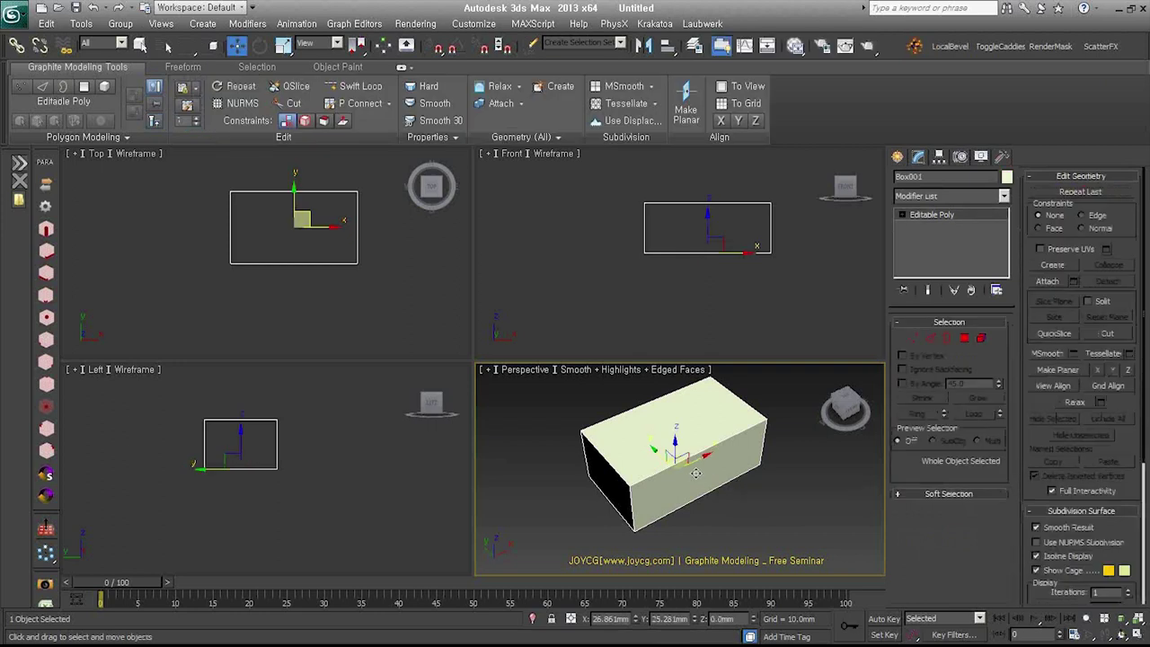
{"action": "key", "text": "shift+alt+l"}
{"action": "left_click", "coordinate": [700, 476]}
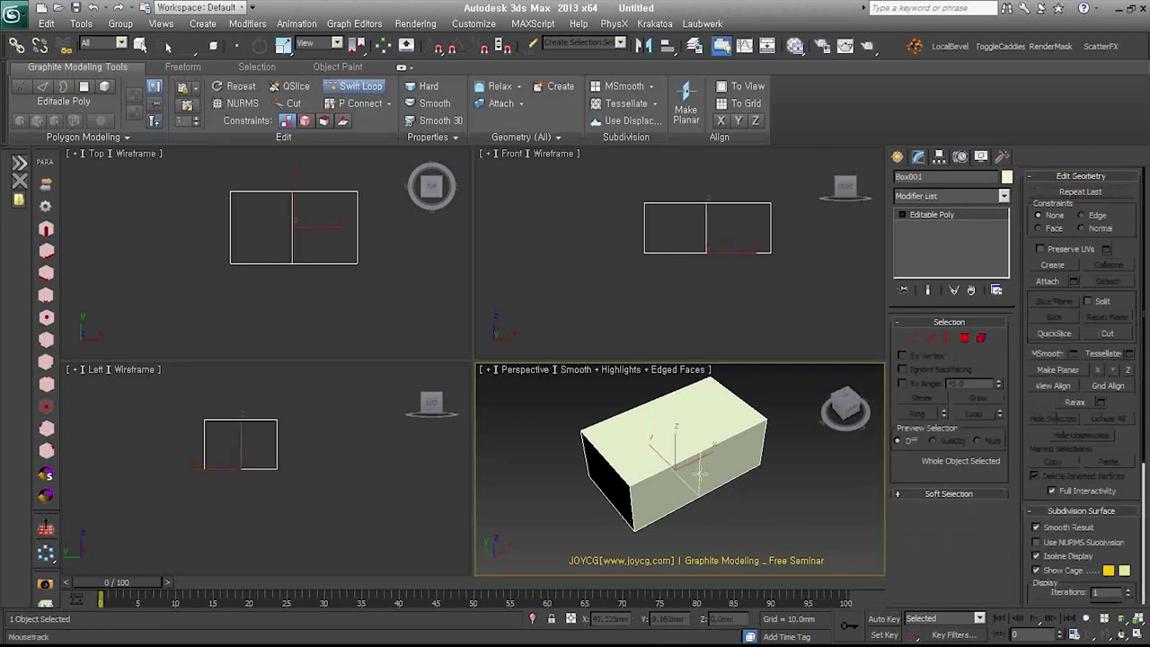
- Add a second edge loop along the box's length and colour the box dark grey
{"action": "left_click", "coordinate": [759, 492]}
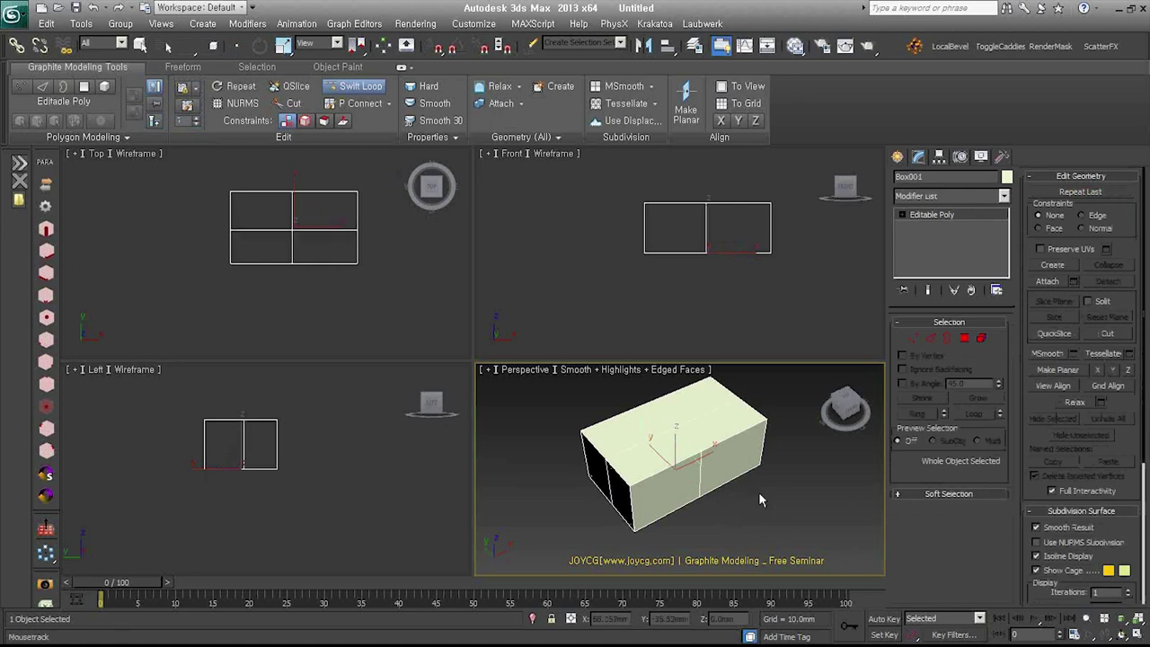
{"action": "right_click", "coordinate": [758, 492]}
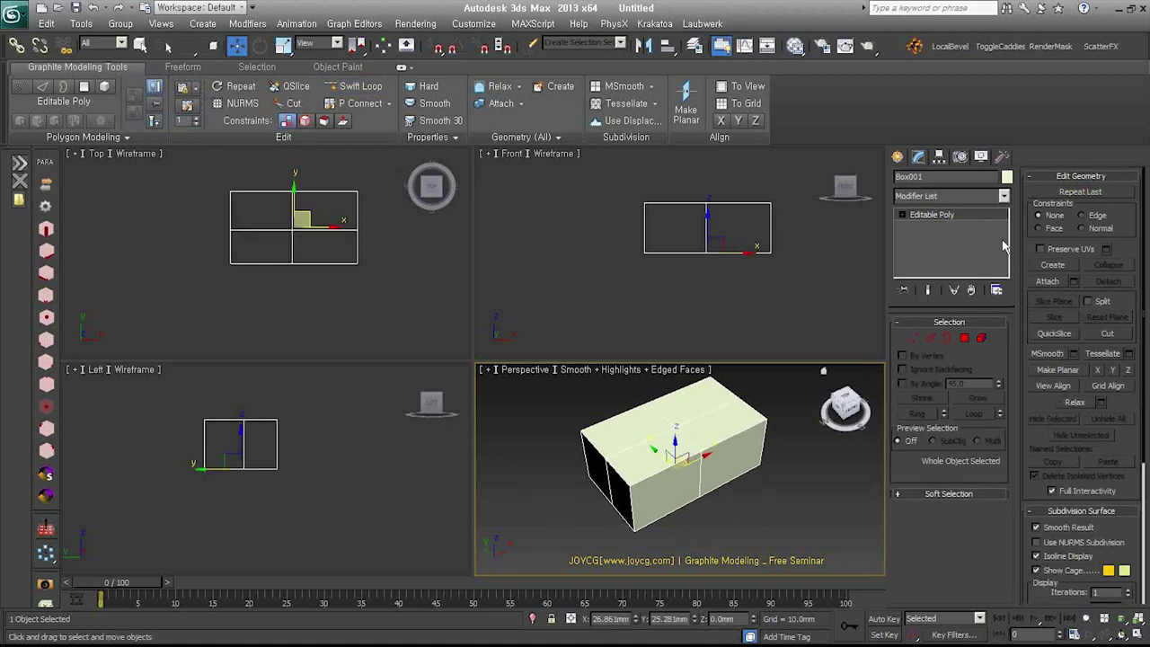
{"action": "left_click", "coordinate": [1007, 175]}
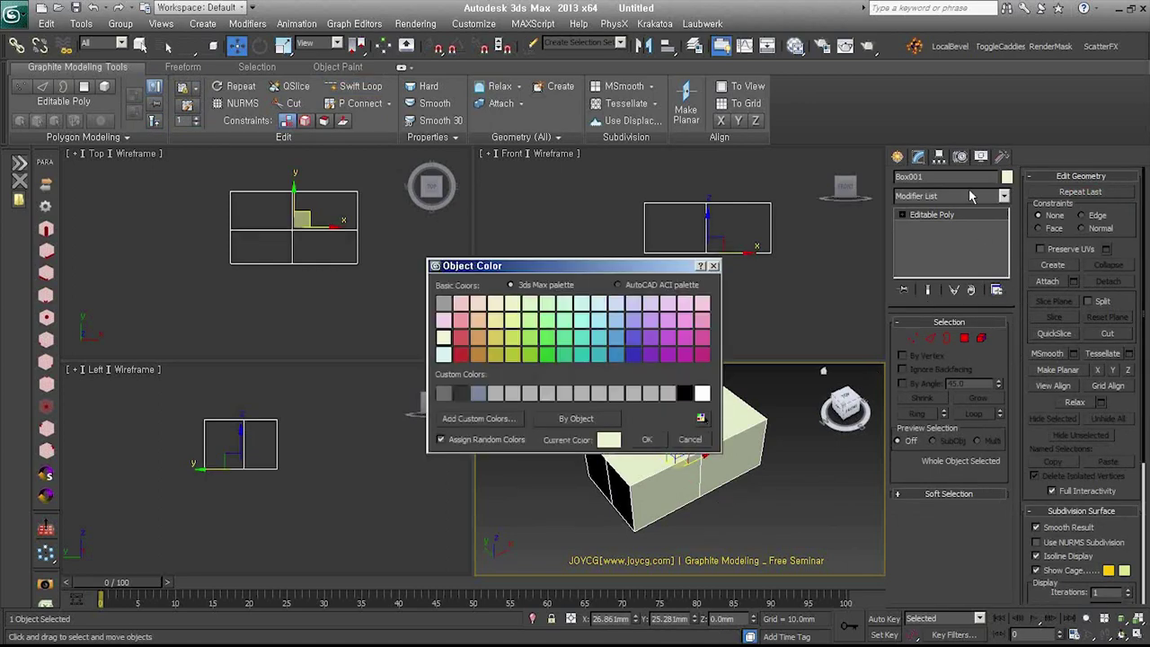
{"action": "left_click", "coordinate": [460, 393]}
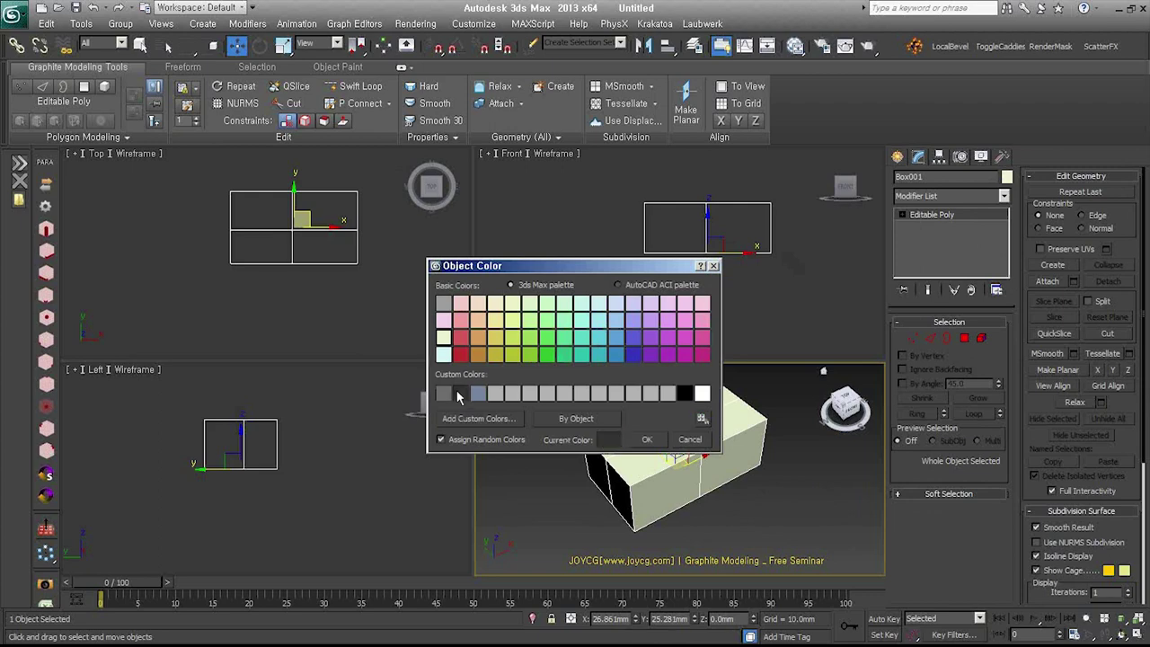
{"action": "left_click", "coordinate": [648, 440]}
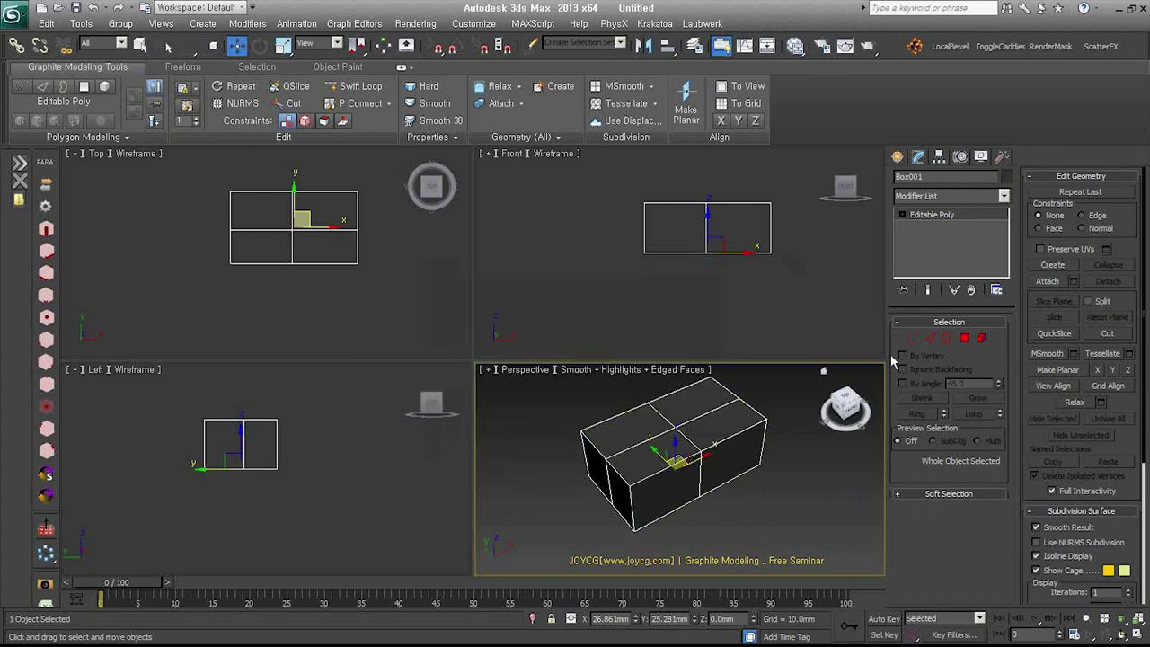
- Slide two top vertices of the middle loop left in Top view to slant it
{"action": "left_click", "coordinate": [912, 338]}
{"action": "left_click_drag", "start_coordinate": [249, 163], "coordinate": [301, 203]}
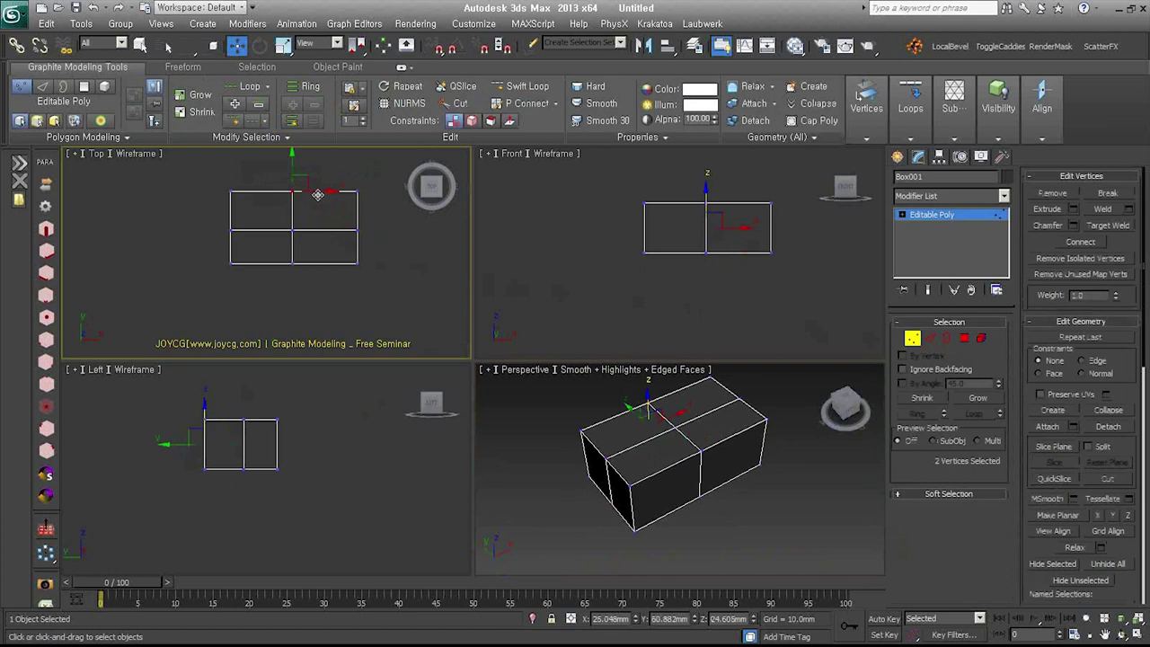
{"action": "mouse_move", "coordinate": [261, 168]}
{"action": "left_mouse_down"}
{"action": "mouse_move", "coordinate": [309, 200]}
{"action": "mouse_move", "coordinate": [287, 193]}
{"action": "left_mouse_up"}
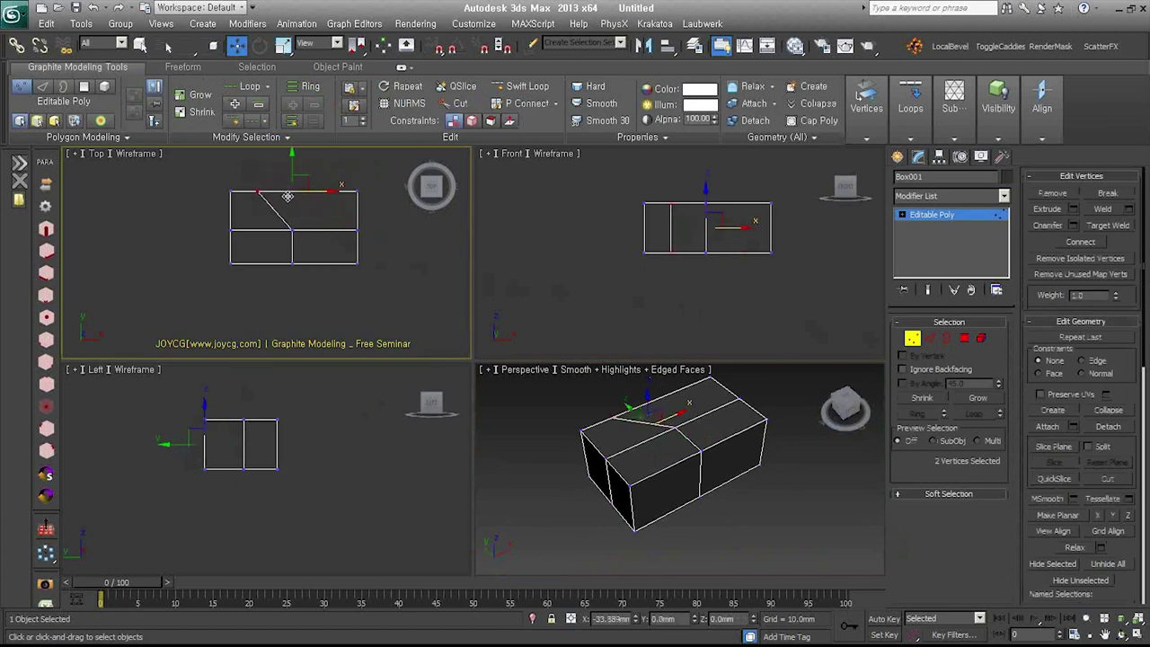
{"action": "left_click", "coordinate": [912, 339]}
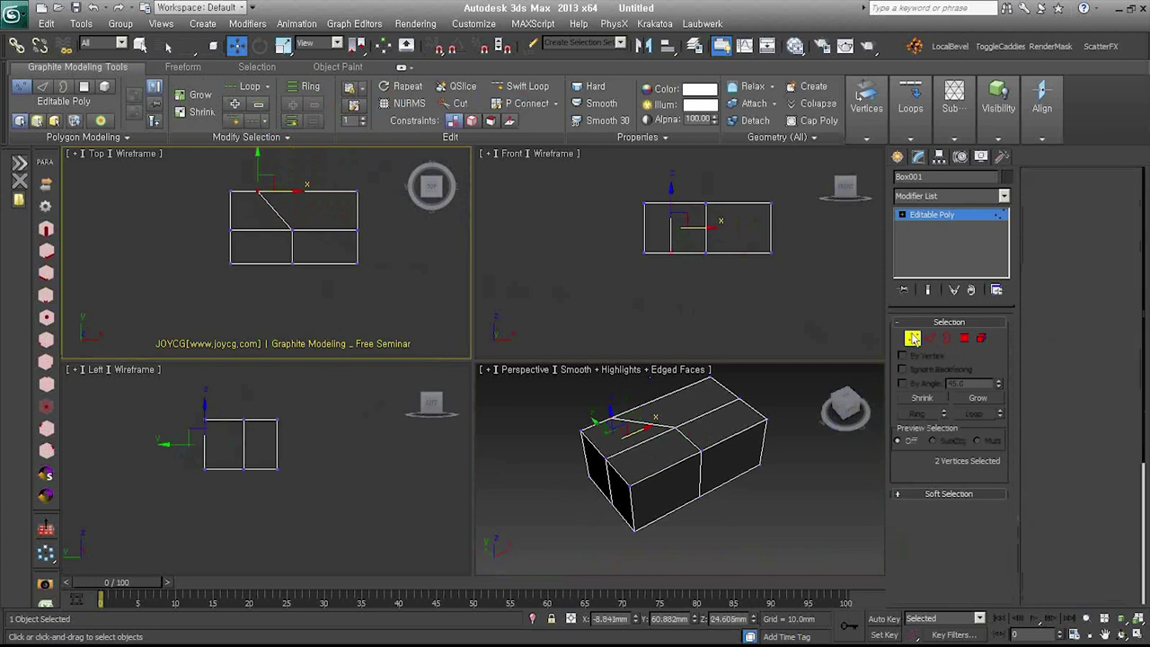
{"action": "left_click", "coordinate": [717, 481]}
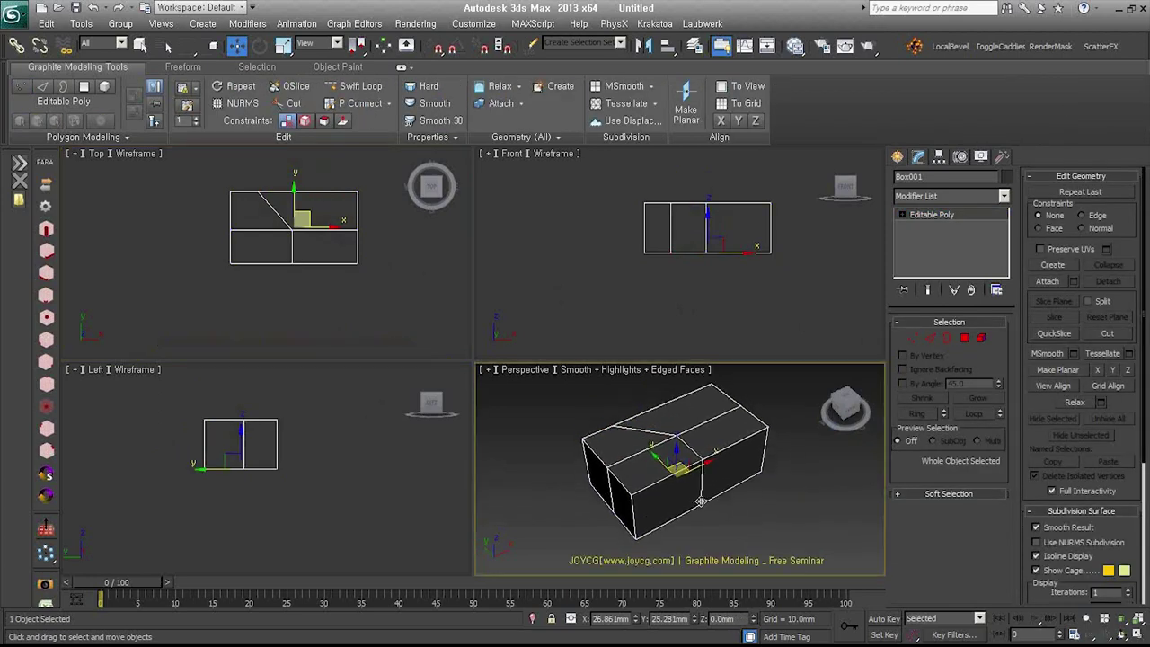
{"action": "mouse_move", "coordinate": [844, 408]}
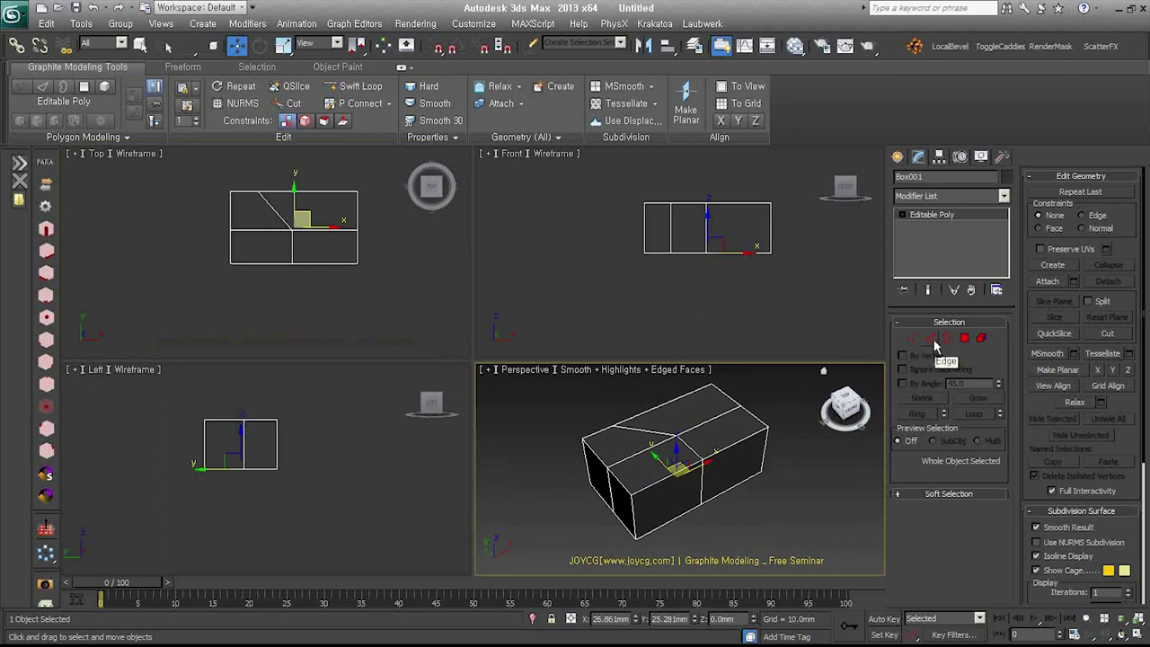
- Select the edge ring on the box's right end and Connect it with a new loop
{"action": "left_click", "coordinate": [932, 345]}
{"action": "left_click", "coordinate": [740, 441]}
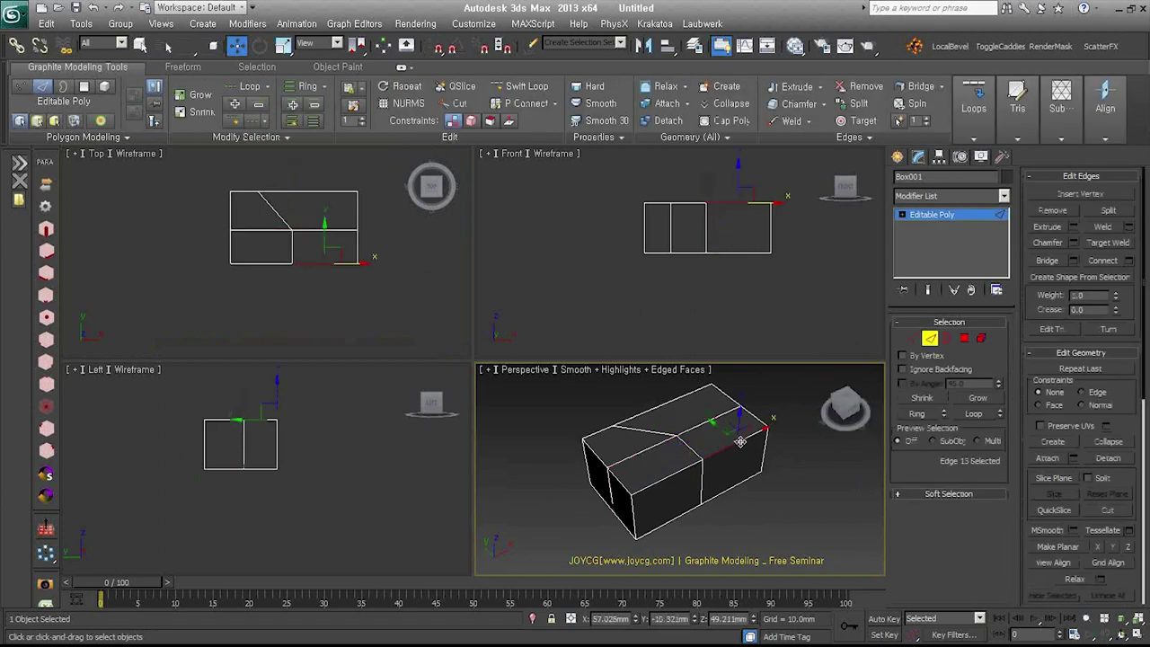
{"action": "left_click", "coordinate": [916, 413]}
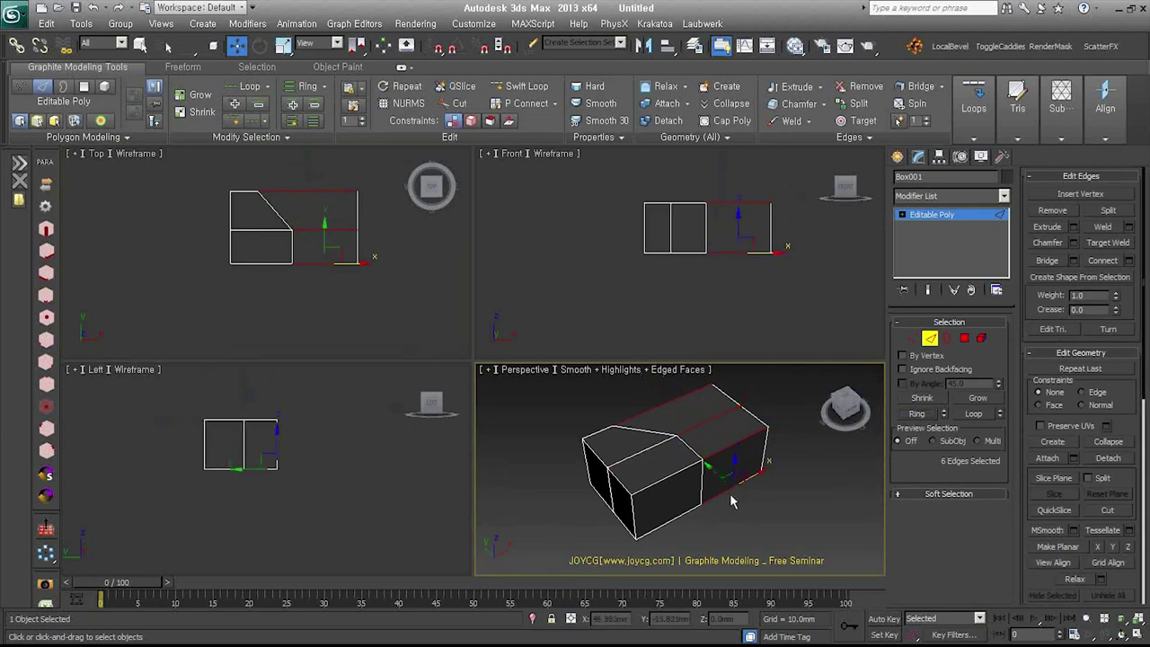
{"action": "left_click", "coordinate": [1103, 261]}
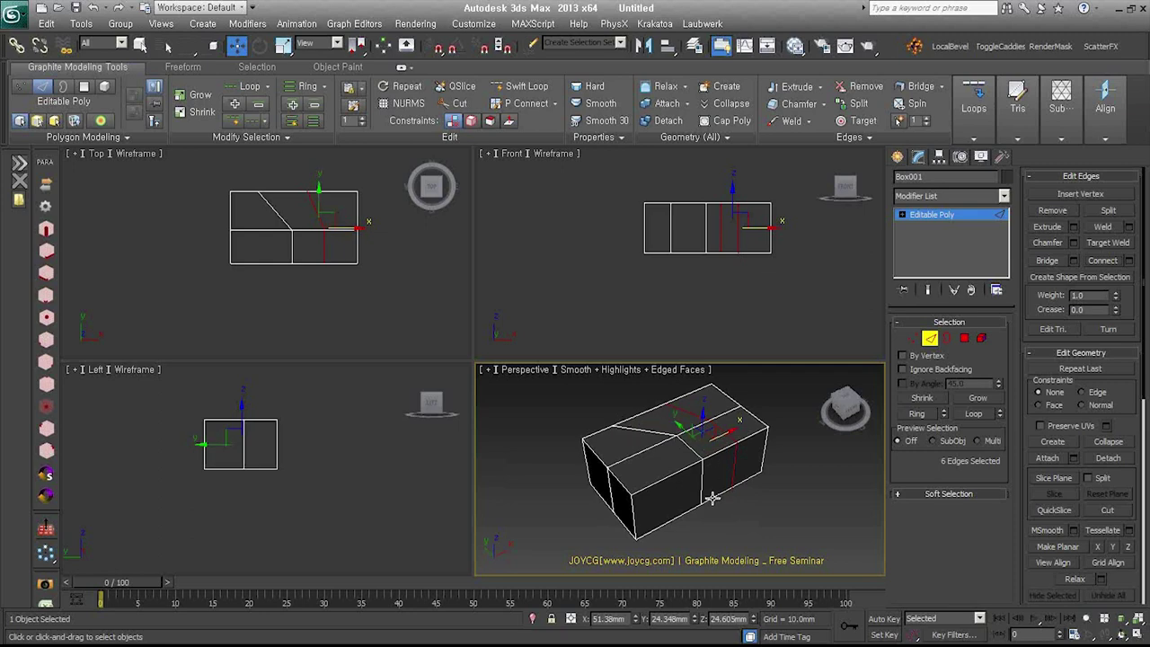
{"action": "left_click", "coordinate": [736, 525]}
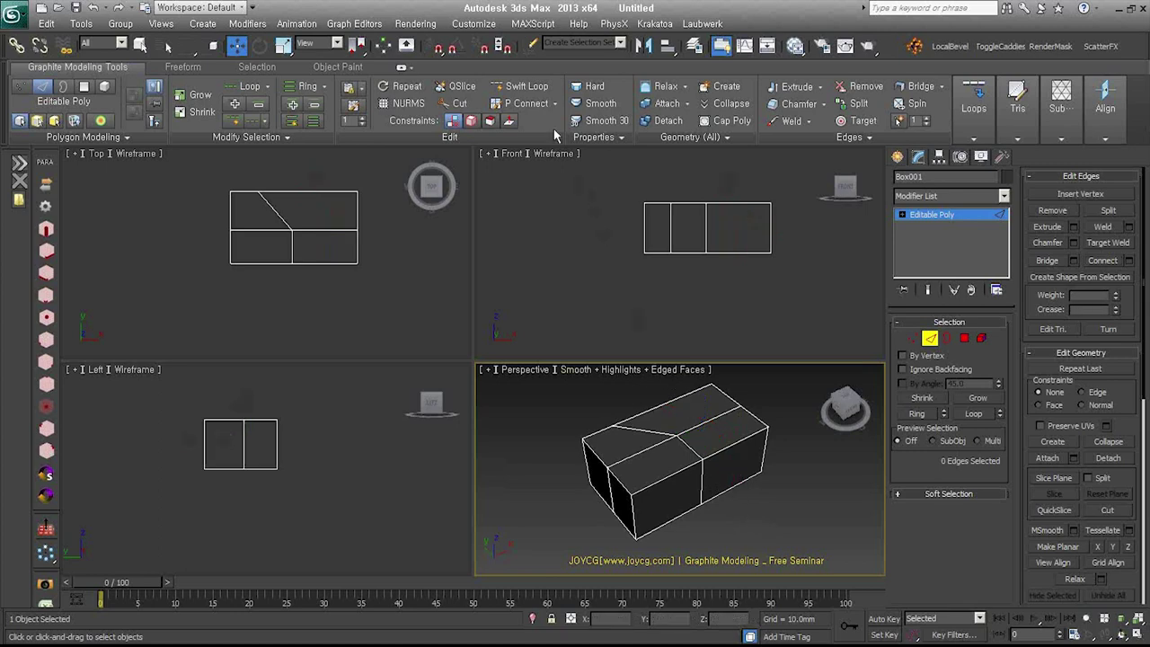
{"action": "left_click", "coordinate": [538, 90]}
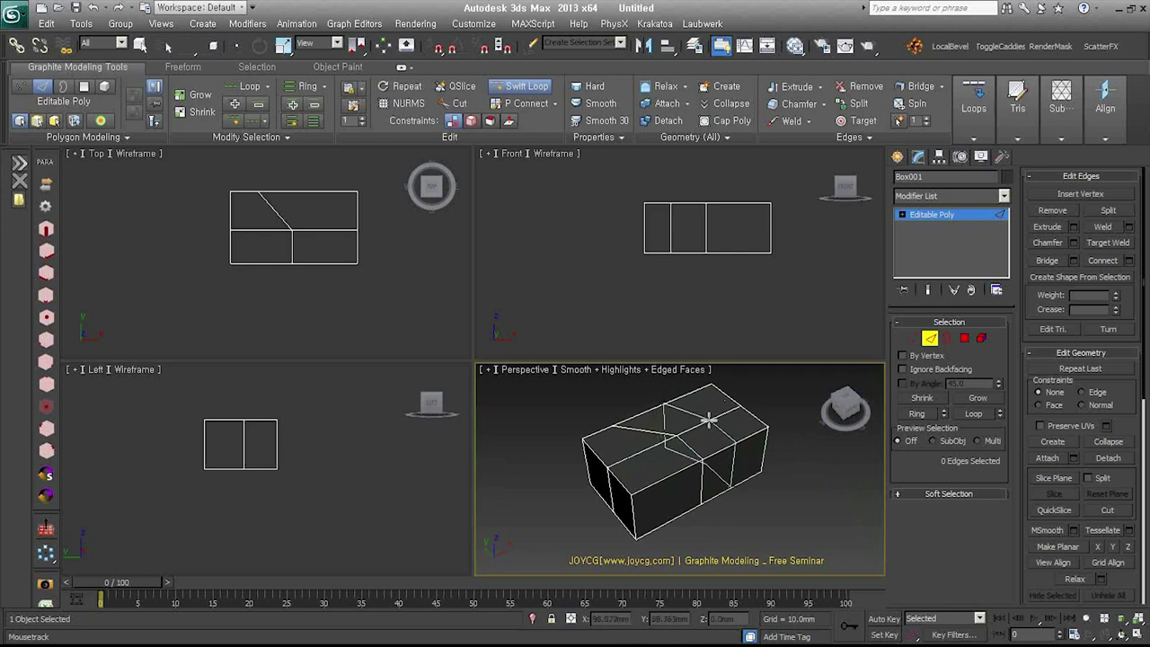
- Add two Swift Loop edge loops beside the slanted loop
{"action": "right_click", "coordinate": [717, 504]}
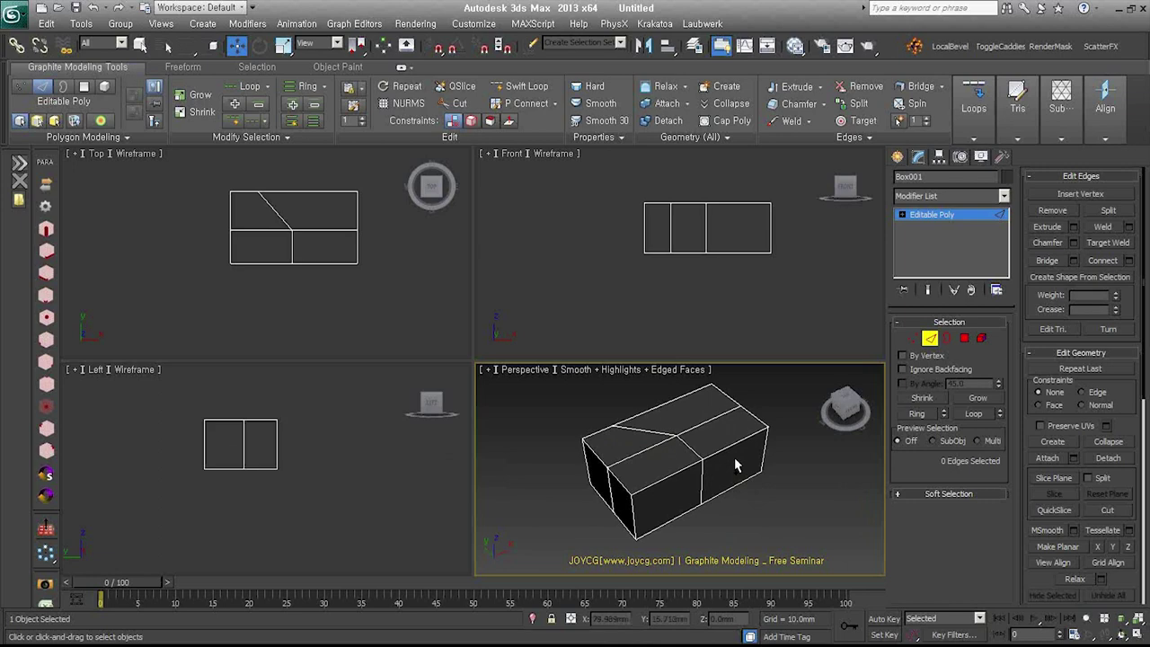
{"action": "key", "text": "alt+shift+w"}
{"action": "left_click", "coordinate": [734, 453]}
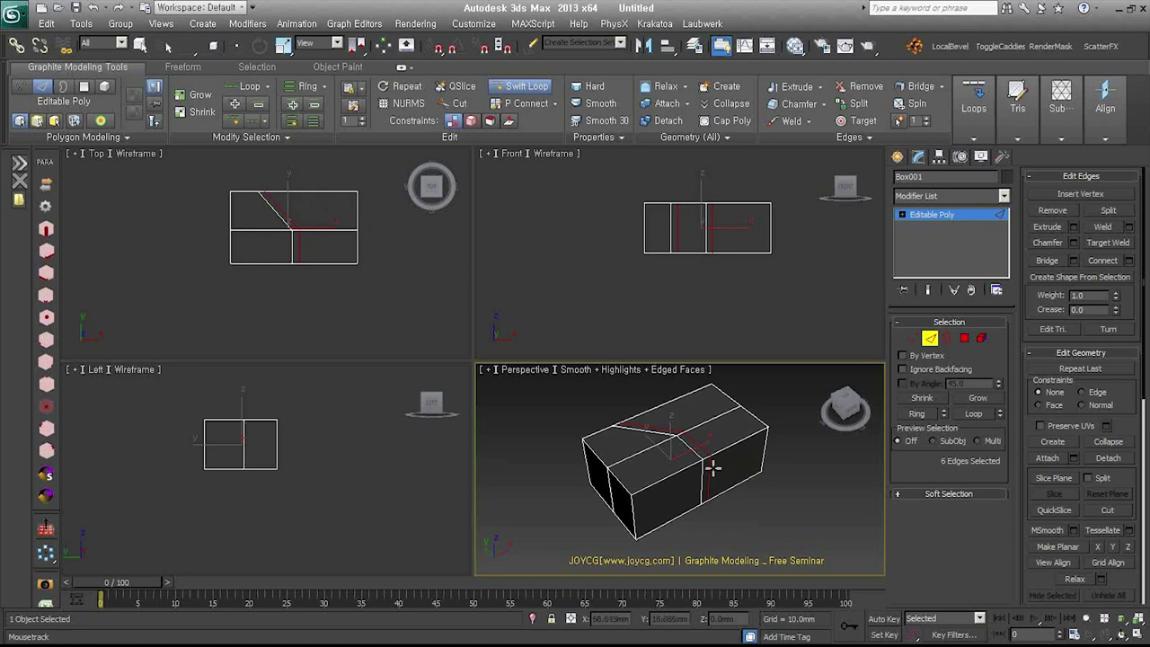
{"action": "middle_click_drag", "start_coordinate": [713, 465], "coordinate": [689, 474], "text": "alt"}
{"action": "left_click", "coordinate": [687, 474]}
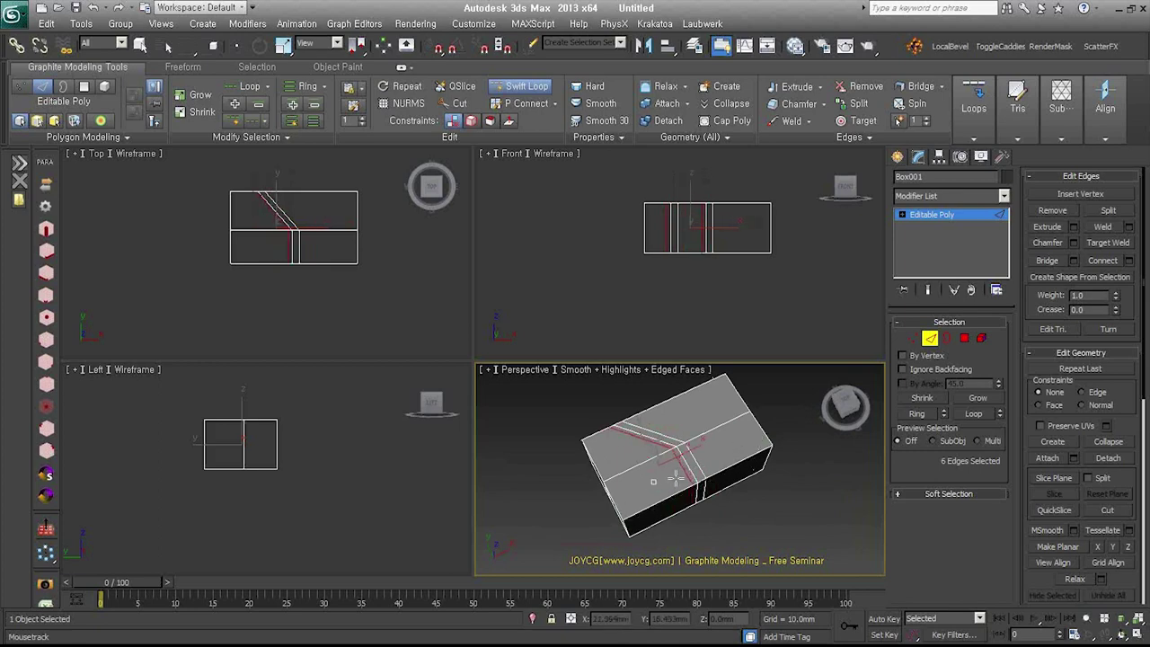
- Orbit to inspect the box, exit Edge mode, and delete the box
{"action": "mouse_move", "coordinate": [724, 527]}
{"action": "middle_mouse_down", "text": "alt"}
{"action": "mouse_move", "coordinate": [734, 477]}
{"action": "mouse_move", "coordinate": [611, 473]}
{"action": "mouse_move", "coordinate": [717, 514]}
{"action": "middle_mouse_up", "text": "alt"}
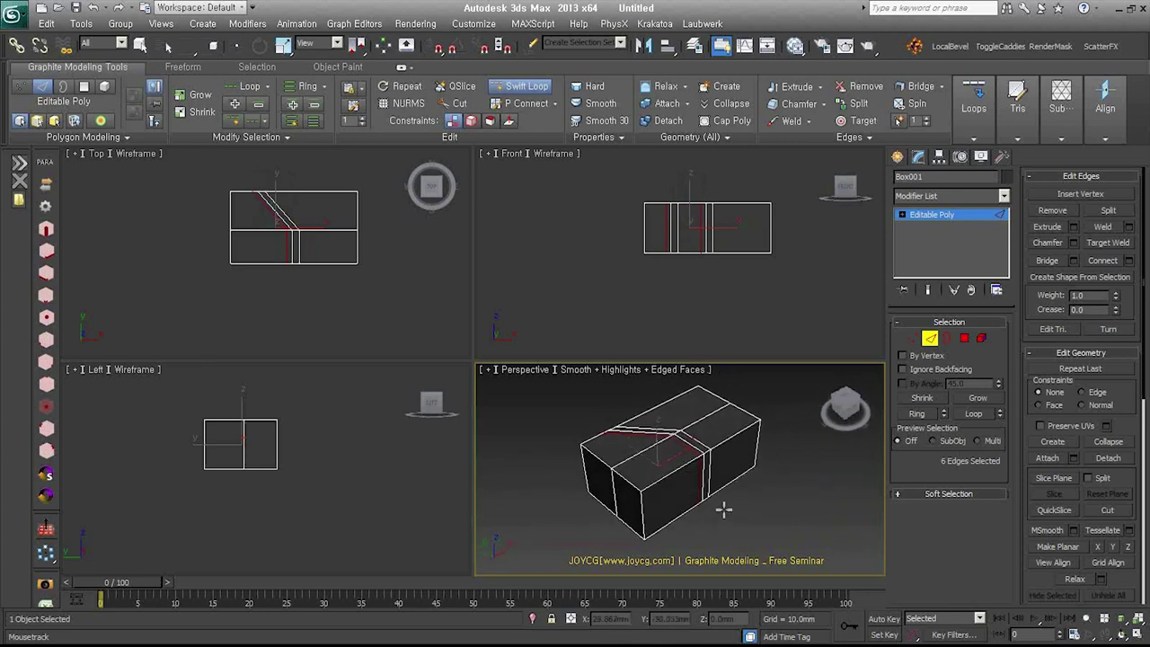
{"action": "key", "text": "w"}
{"action": "middle_click_drag", "start_coordinate": [726, 521], "coordinate": [611, 501], "text": "alt"}
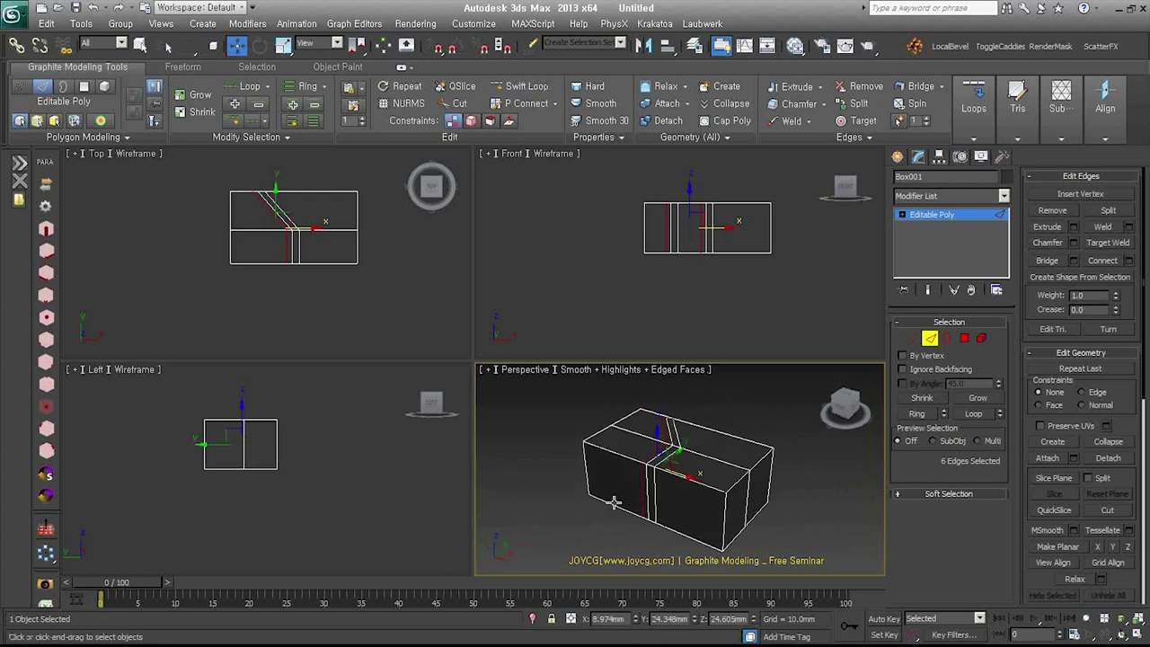
{"action": "mouse_move", "coordinate": [614, 503]}
{"action": "middle_mouse_down", "text": "alt"}
{"action": "mouse_move", "coordinate": [672, 487]}
{"action": "mouse_move", "coordinate": [770, 498]}
{"action": "mouse_move", "coordinate": [770, 509]}
{"action": "middle_mouse_up", "text": "alt"}
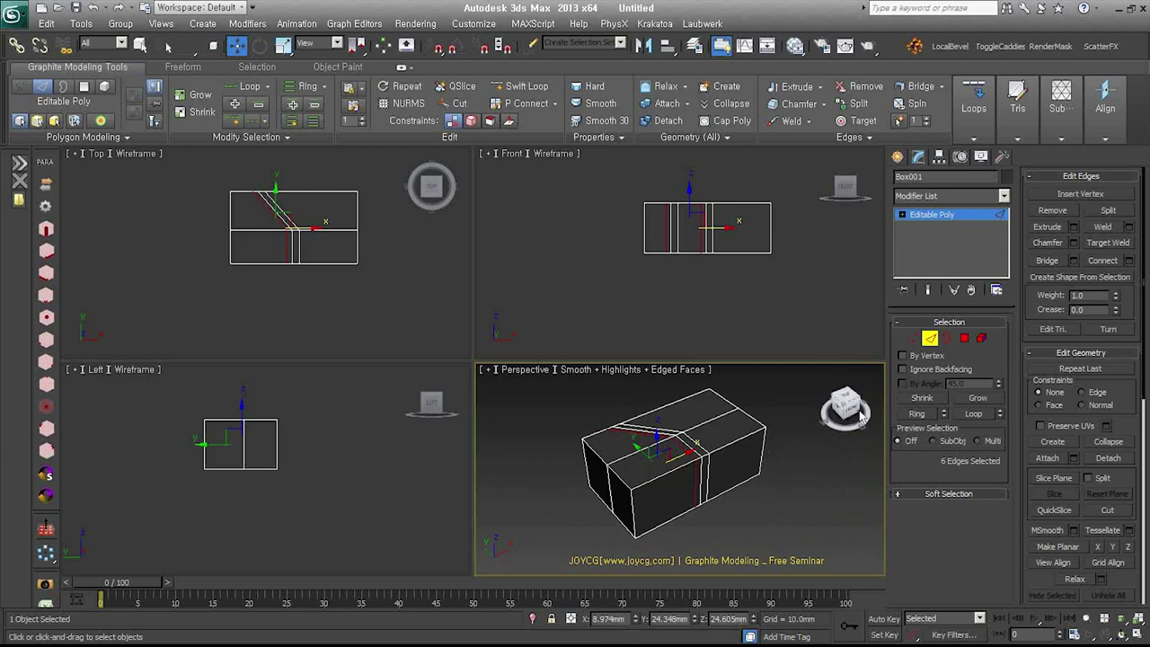
{"action": "left_click", "coordinate": [930, 338]}
{"action": "middle_click_drag", "start_coordinate": [701, 449], "coordinate": [675, 452], "text": "alt"}
{"action": "key", "text": "Delete"}
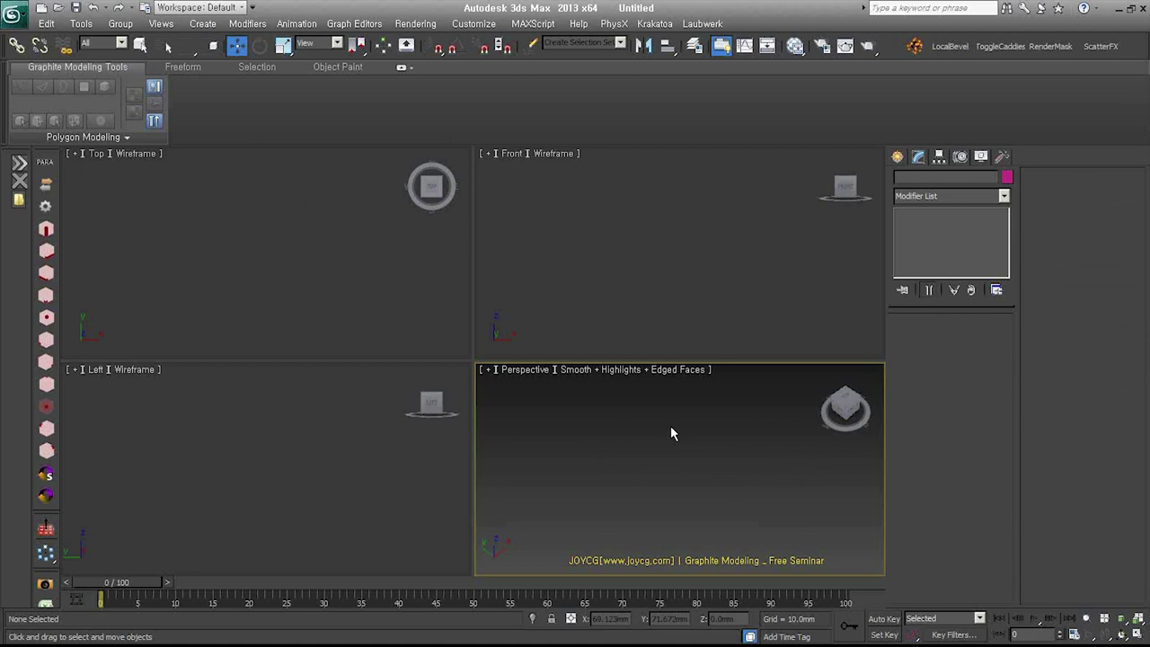
- Open the a1.JPG reference photo from the 0221 folder, review it, and close the viewer
{"action": "left_click", "coordinate": [605, 321]}
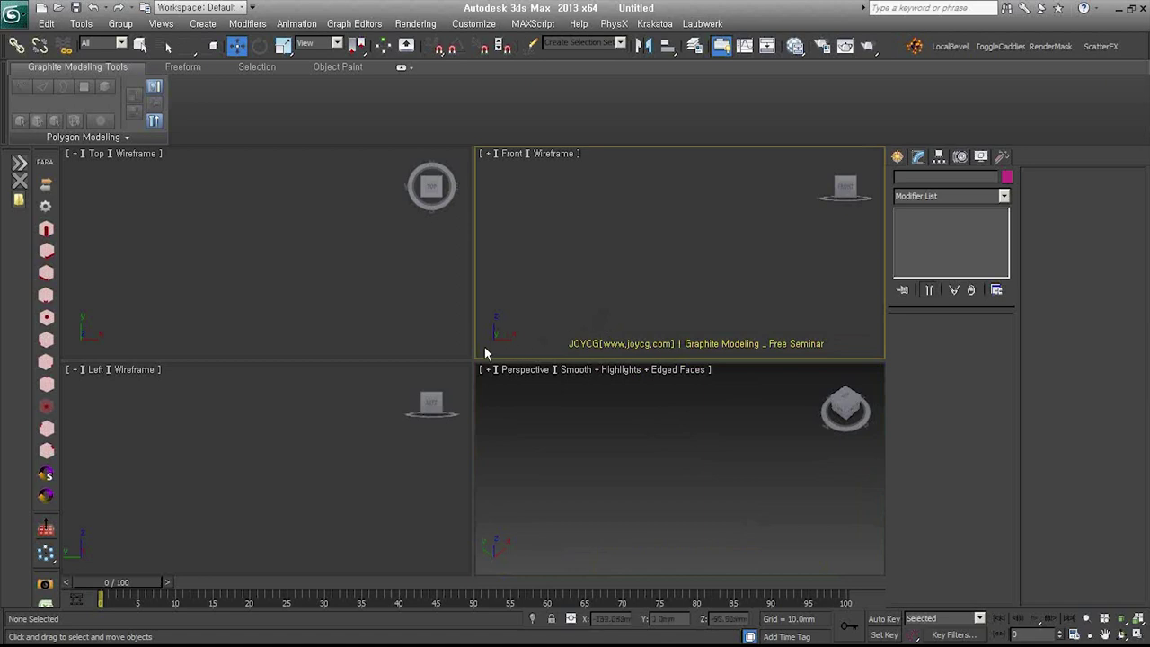
{"action": "left_click_drag", "start_coordinate": [475, 359], "coordinate": [483, 517]}
{"action": "left_click", "coordinate": [212, 125]}
{"action": "left_click", "coordinate": [378, 268]}
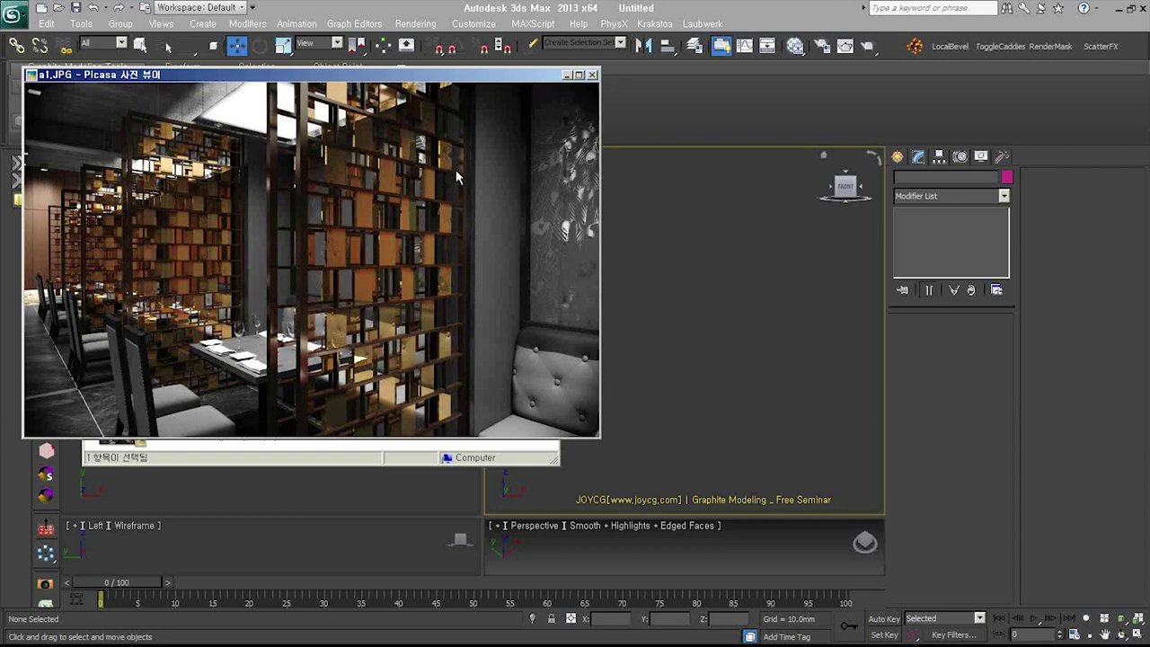
{"action": "left_click", "coordinate": [567, 76]}
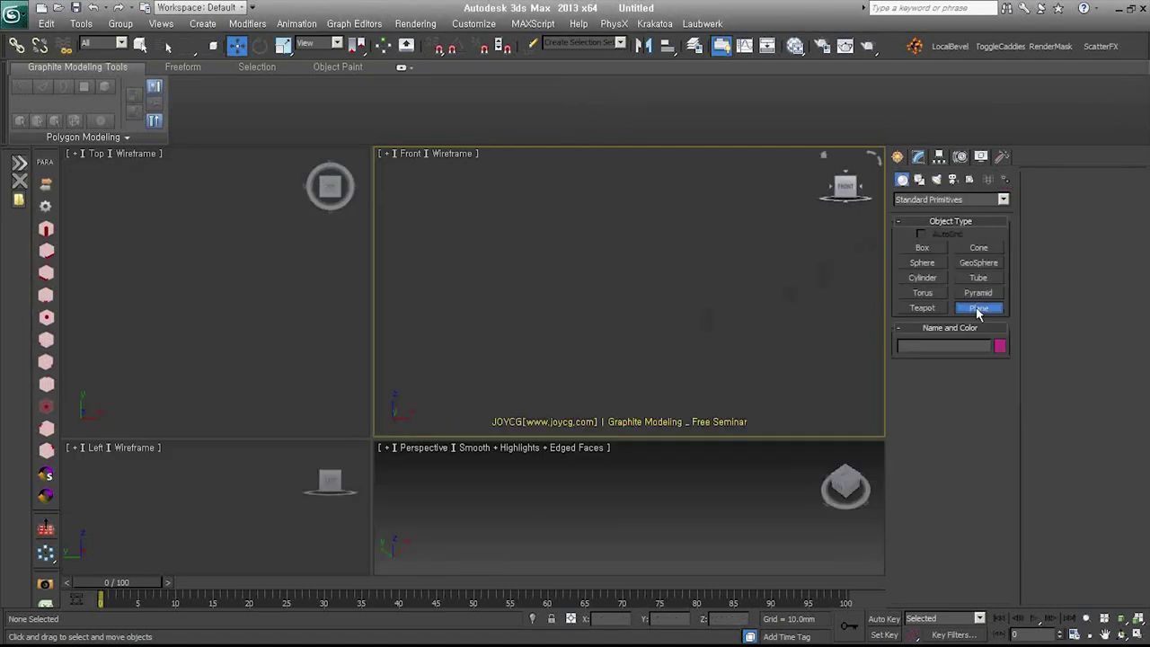
{"action": "left_click", "coordinate": [979, 308]}
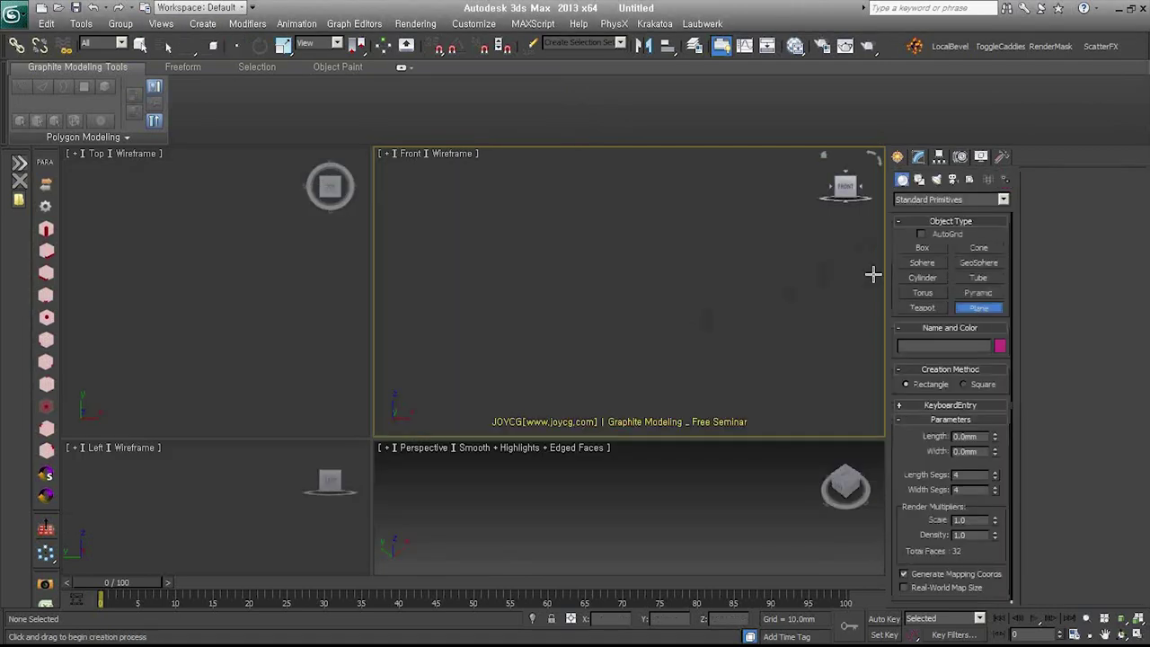
- Draw a 191.8 × 117.3 plane with 8×8 segments in Front view, converted to Editable Poly
{"action": "mouse_move", "coordinate": [559, 160]}
{"action": "left_mouse_down"}
{"action": "mouse_move", "coordinate": [708, 404]}
{"action": "mouse_move", "coordinate": [702, 389]}
{"action": "left_mouse_up"}
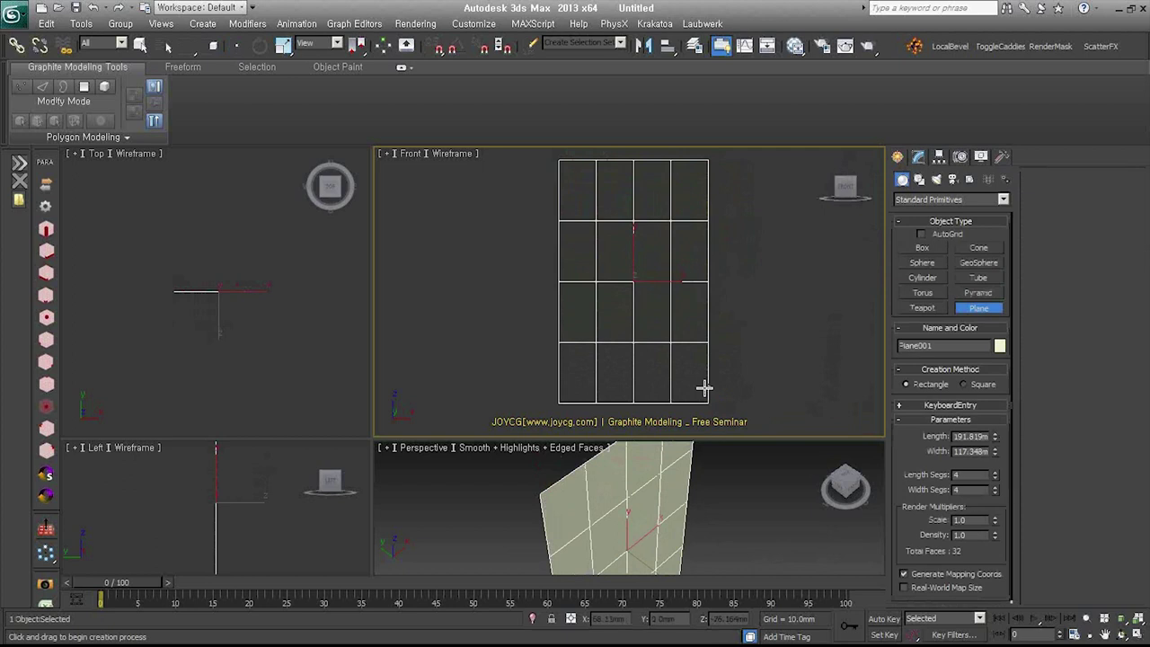
{"action": "left_click_drag", "start_coordinate": [996, 474], "coordinate": [1003, 473]}
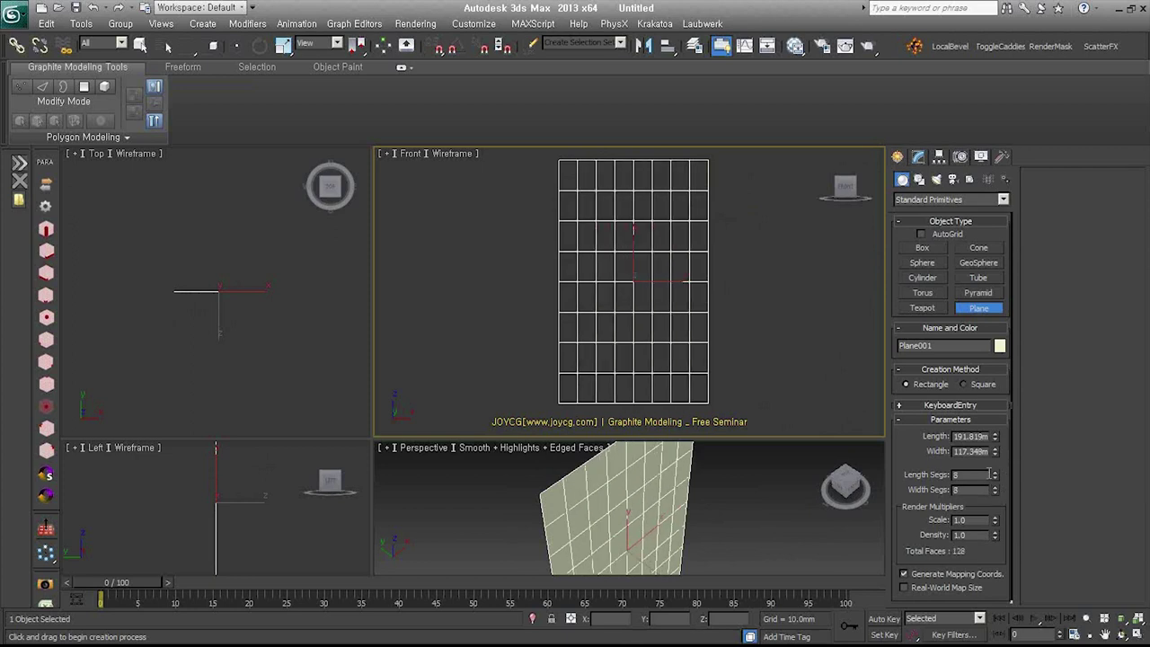
{"action": "right_click", "coordinate": [796, 466]}
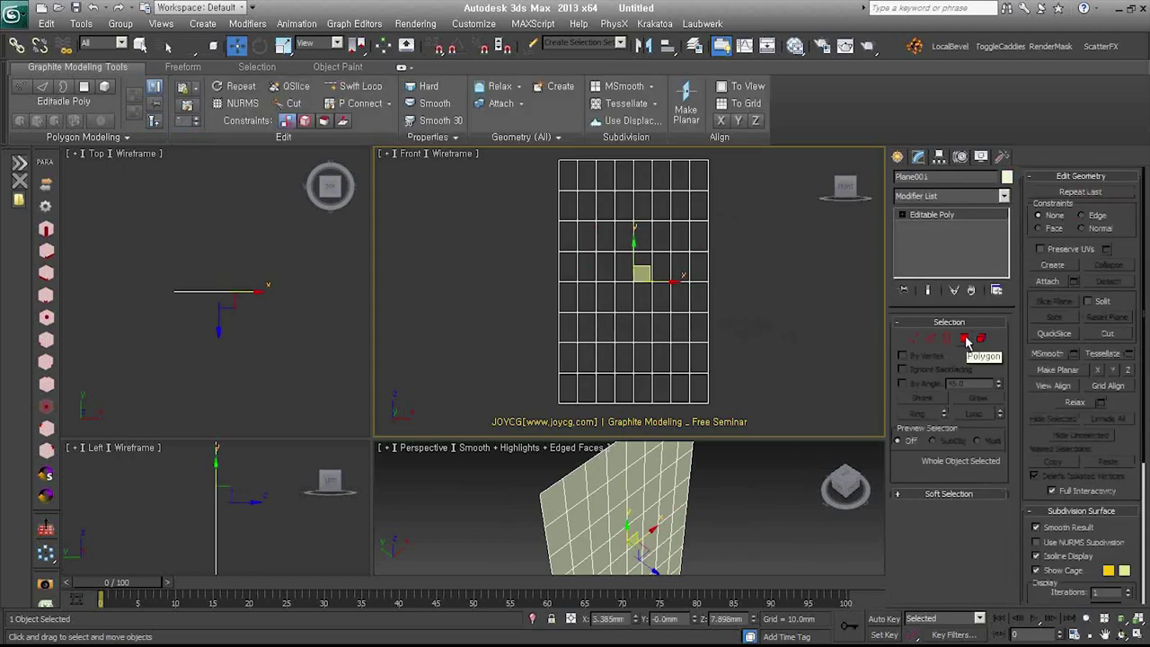
- Inset all of the plane's faces slightly and detach them as Object001
{"action": "left_click", "coordinate": [966, 341]}
{"action": "key", "text": "ctrl+a"}
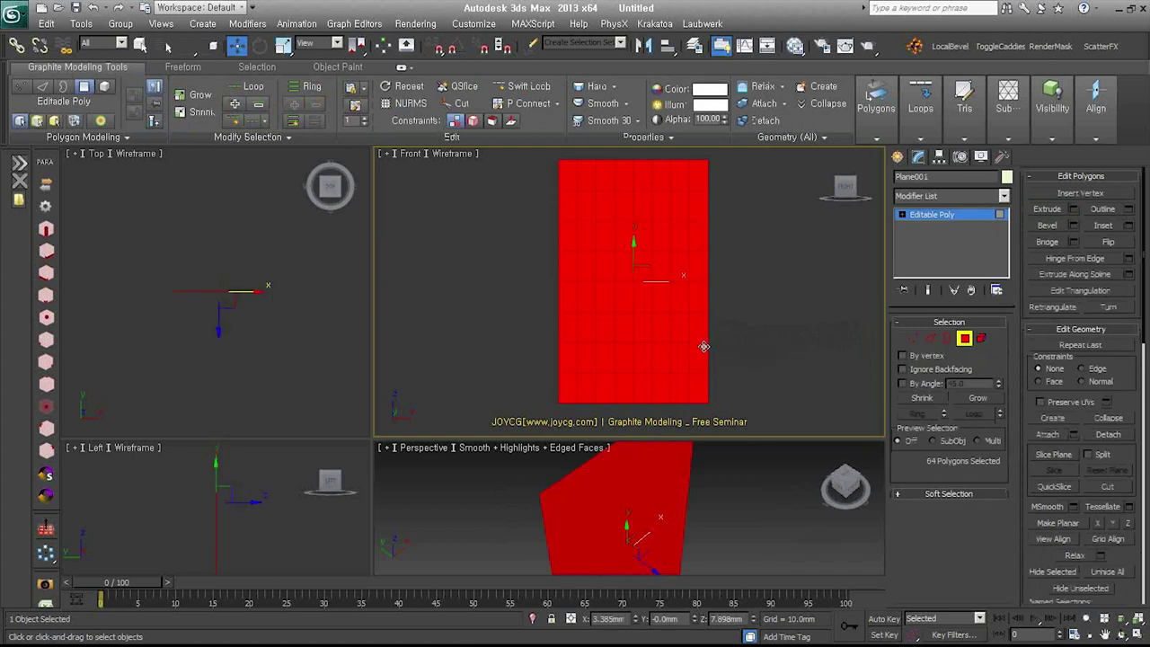
{"action": "right_click", "coordinate": [657, 227]}
{"action": "left_click", "coordinate": [593, 292]}
{"action": "left_click_drag", "start_coordinate": [680, 270], "coordinate": [679, 272]}
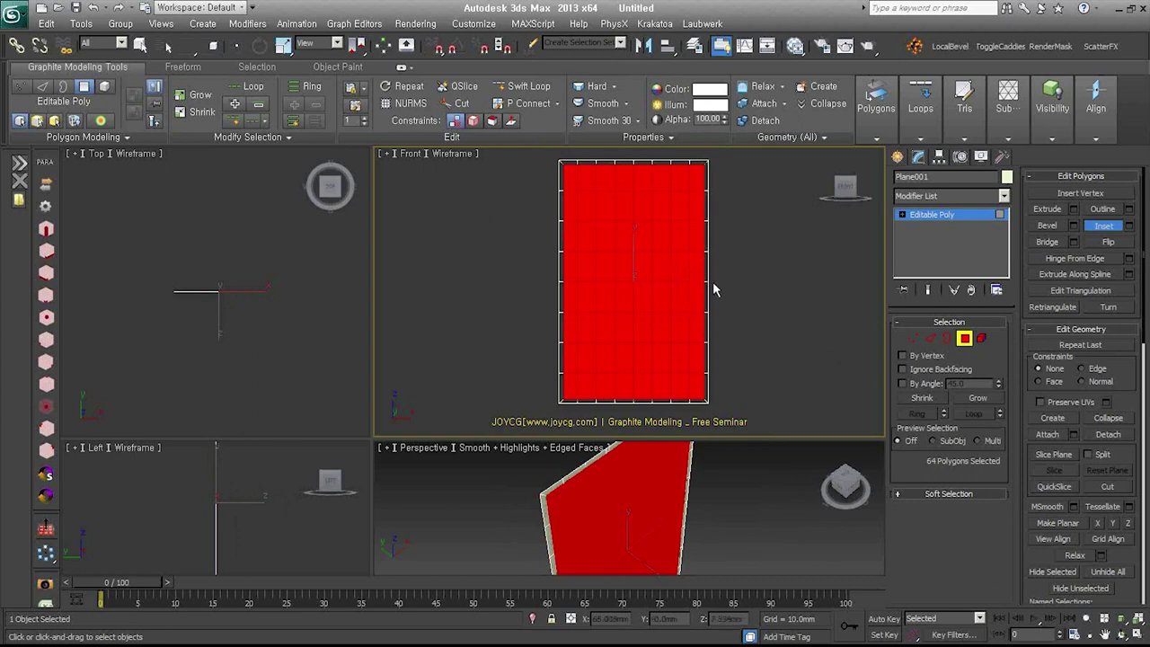
{"action": "key", "text": "ctrl+d"}
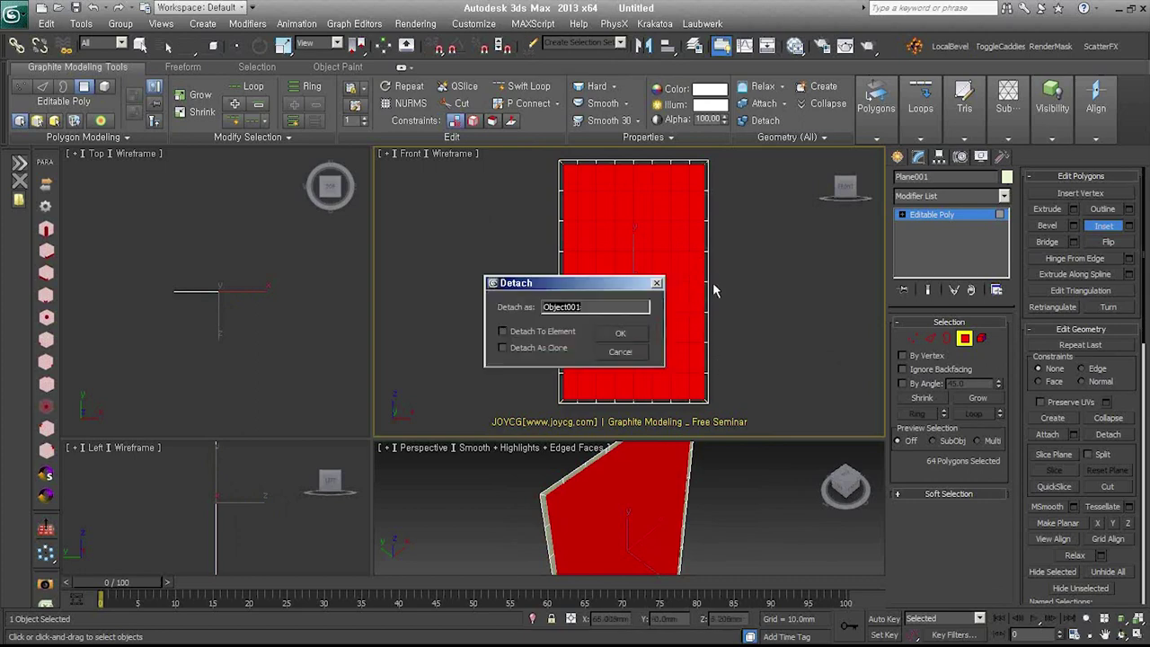
{"action": "left_click", "coordinate": [641, 337]}
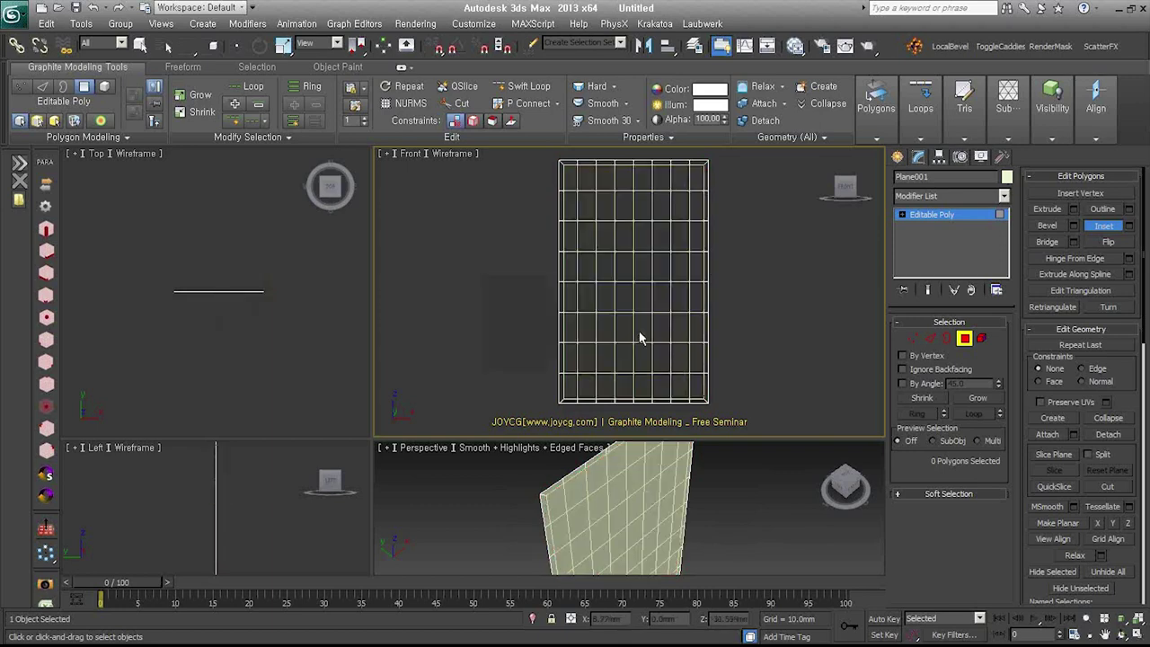
- Give the plane a Shell modifier with 2.0mm inner and 2.0mm outer amounts
{"action": "left_click", "coordinate": [964, 338]}
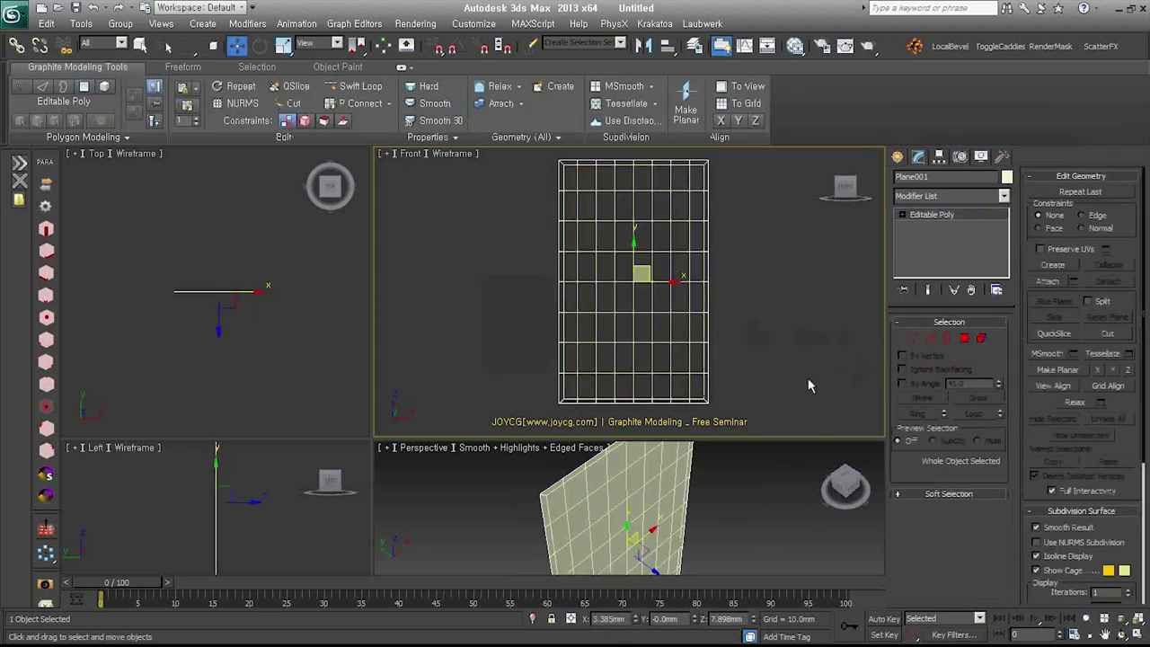
{"action": "key", "text": "ctrl+shift+s"}
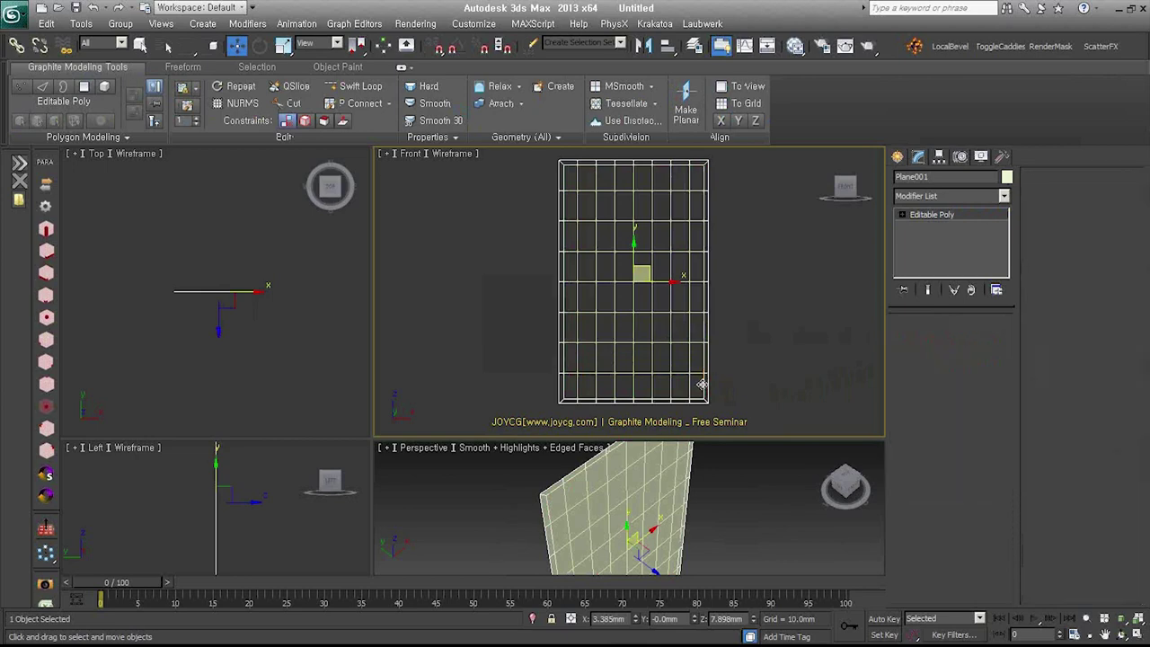
{"action": "mouse_move", "coordinate": [995, 340]}
{"action": "left_mouse_down"}
{"action": "mouse_move", "coordinate": [995, 330]}
{"action": "mouse_move", "coordinate": [993, 344]}
{"action": "left_mouse_up"}
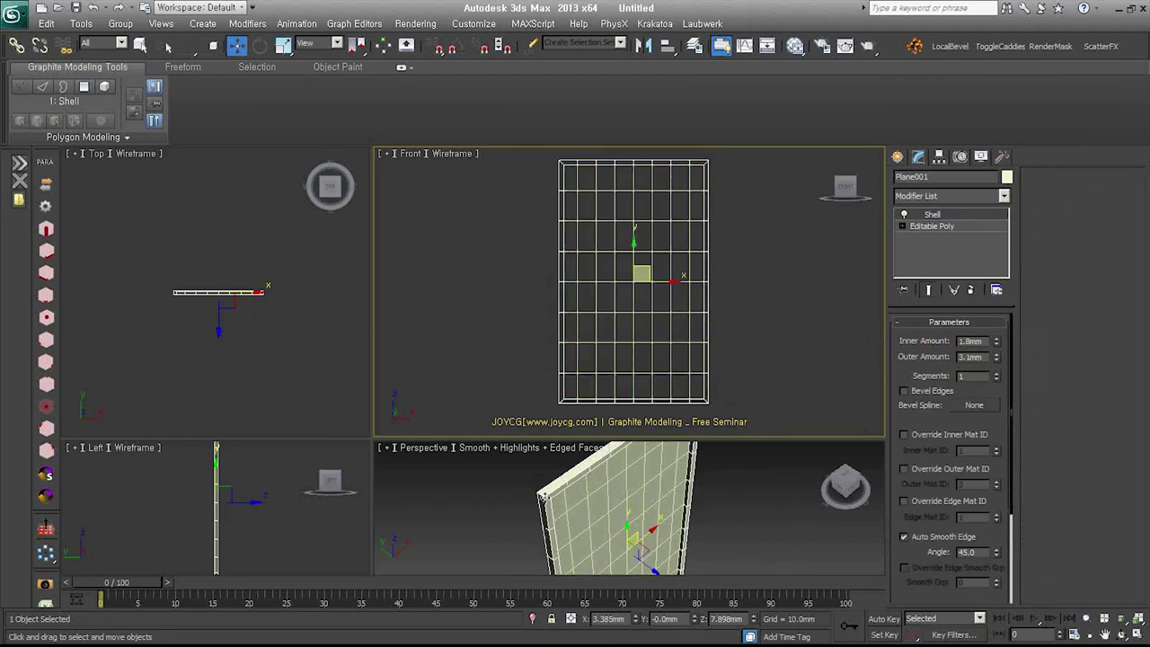
{"action": "double_click", "coordinate": [971, 341]}
{"action": "type", "text": "2"}
{"action": "key", "text": "Tab"}
{"action": "type", "text": "2"}
{"action": "key", "text": "Return"}
{"action": "mouse_move", "coordinate": [685, 321]}
{"action": "middle_mouse_down"}
{"action": "mouse_move", "coordinate": [690, 312]}
{"action": "mouse_move", "coordinate": [729, 341]}
{"action": "middle_mouse_up"}
{"action": "left_click", "coordinate": [930, 338]}
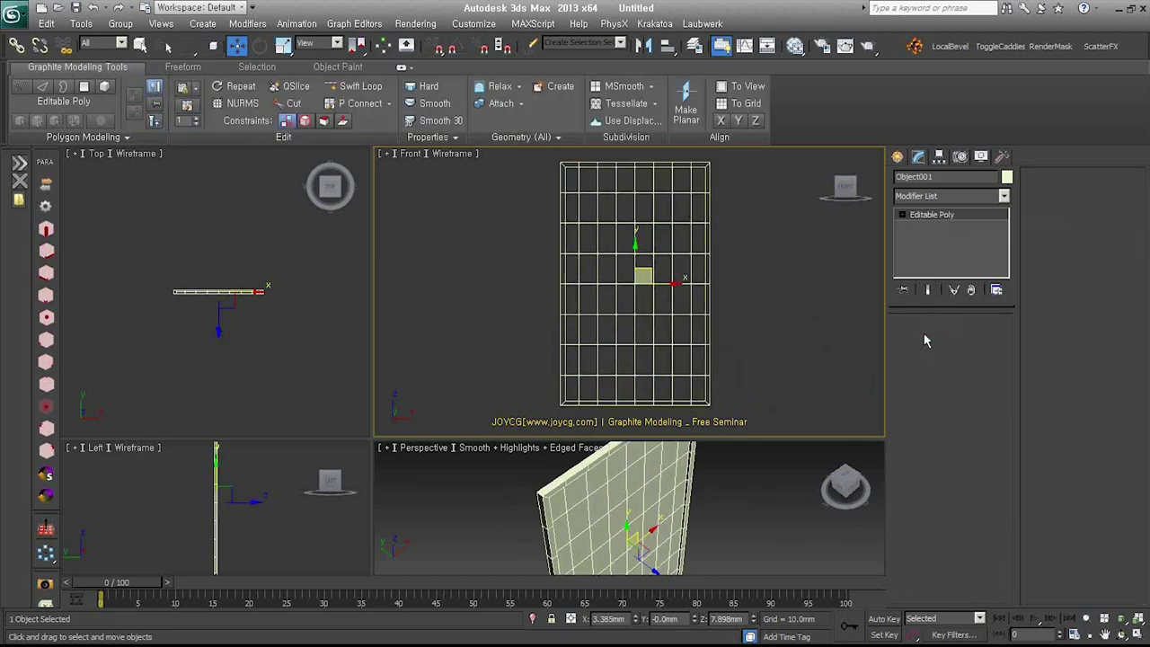
- Ring-select the wall's horizontal edges and create linear Shape001 from them
{"action": "left_click_drag", "start_coordinate": [530, 174], "coordinate": [723, 204]}
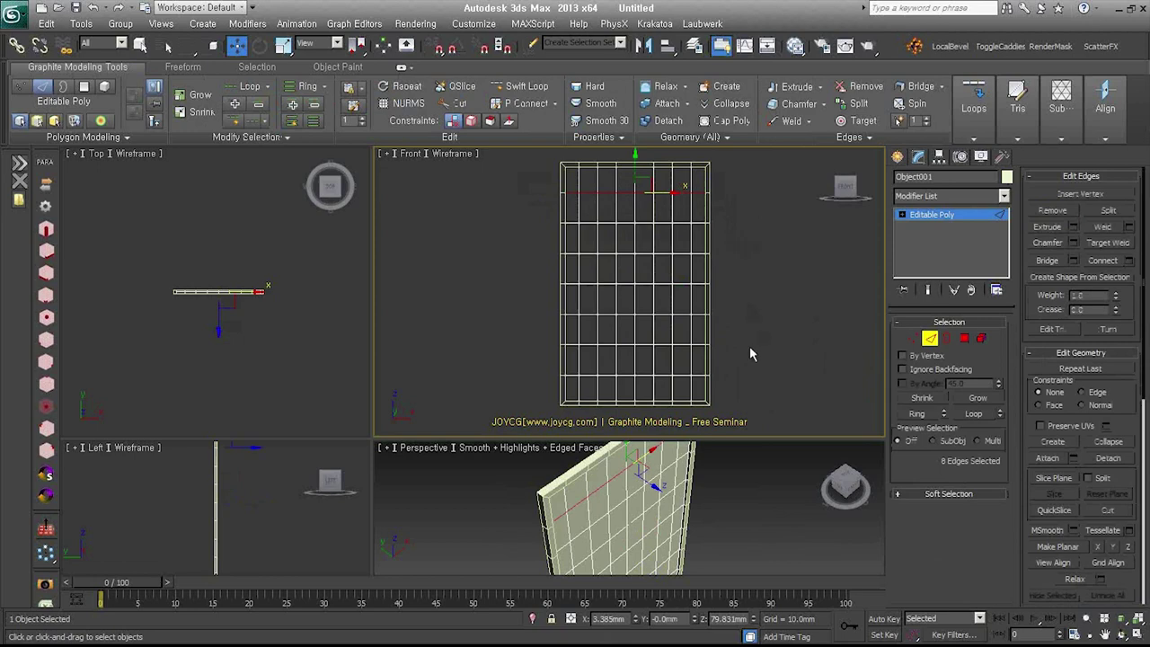
{"action": "left_click", "coordinate": [918, 414]}
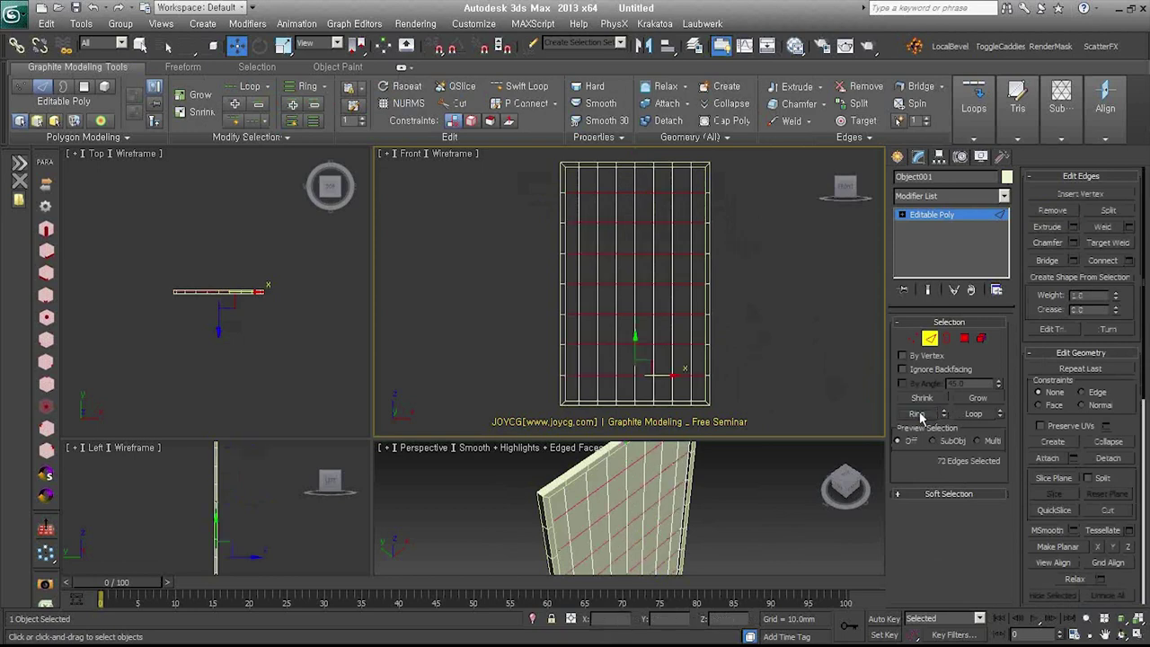
{"action": "left_click", "coordinate": [1080, 277]}
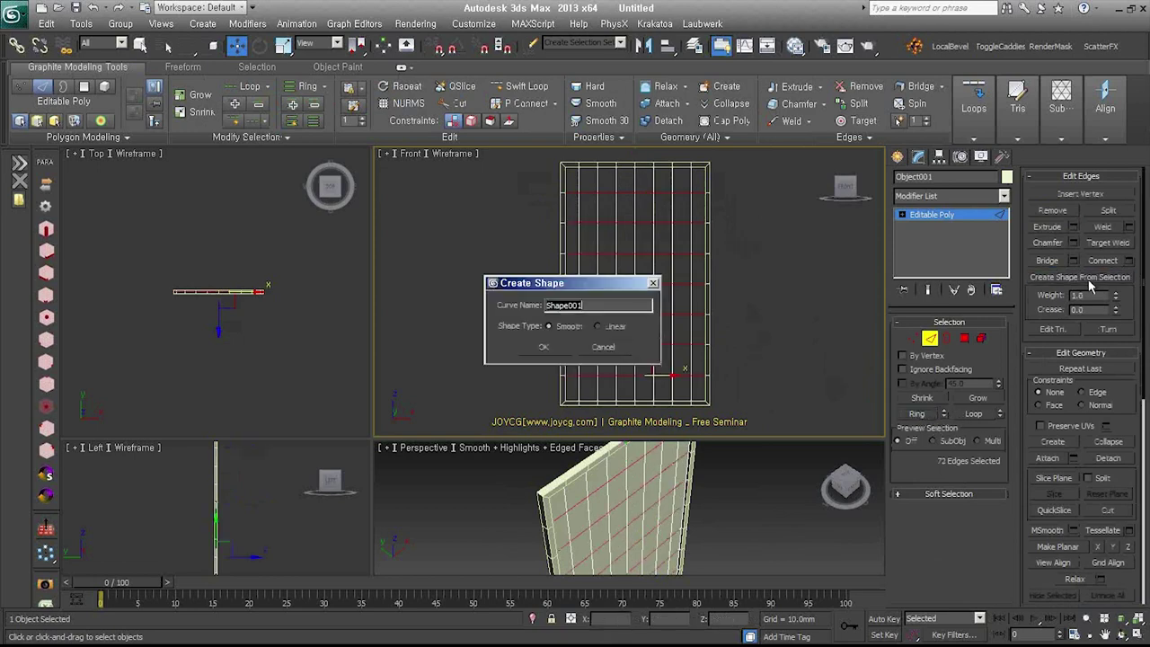
{"action": "left_click", "coordinate": [600, 326]}
{"action": "left_click", "coordinate": [544, 346]}
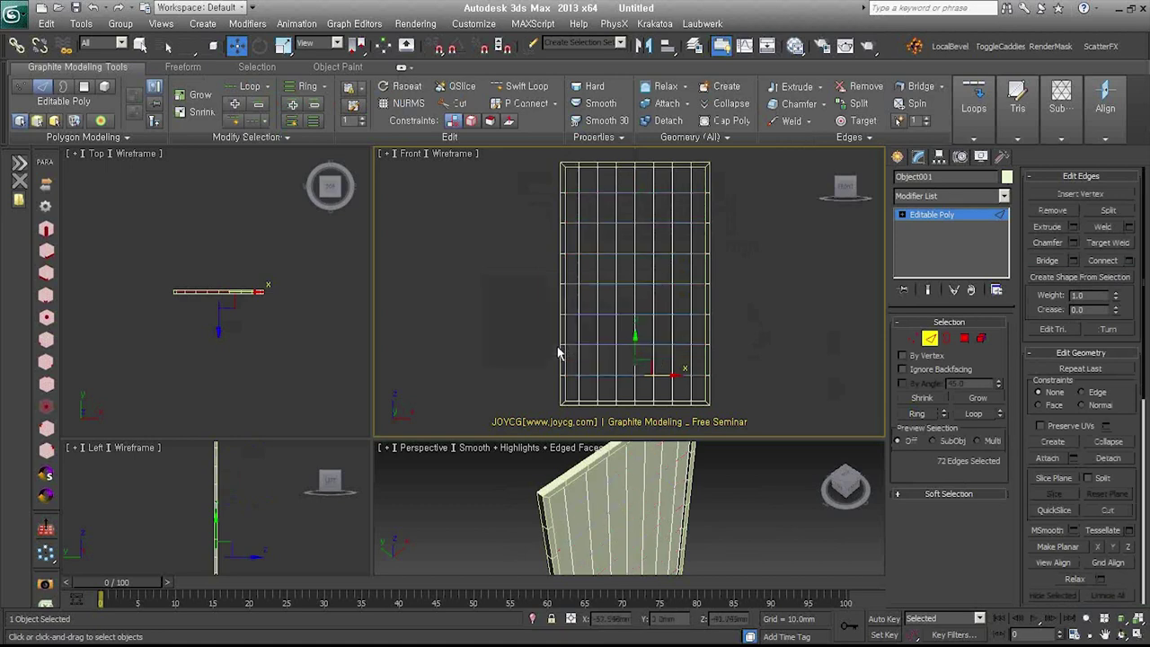
- Enable Shape001 in renderer and viewport with a rectangular cross-section
{"action": "left_click", "coordinate": [928, 339]}
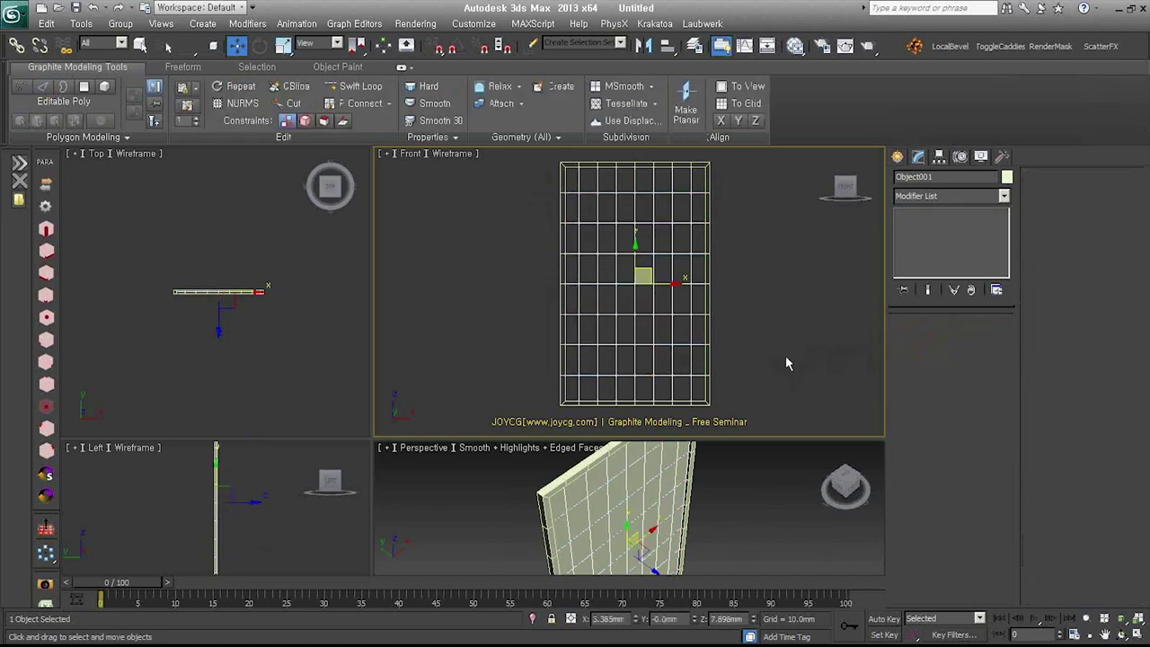
{"action": "left_click", "coordinate": [785, 355]}
{"action": "left_click", "coordinate": [681, 373]}
{"action": "left_click", "coordinate": [946, 321]}
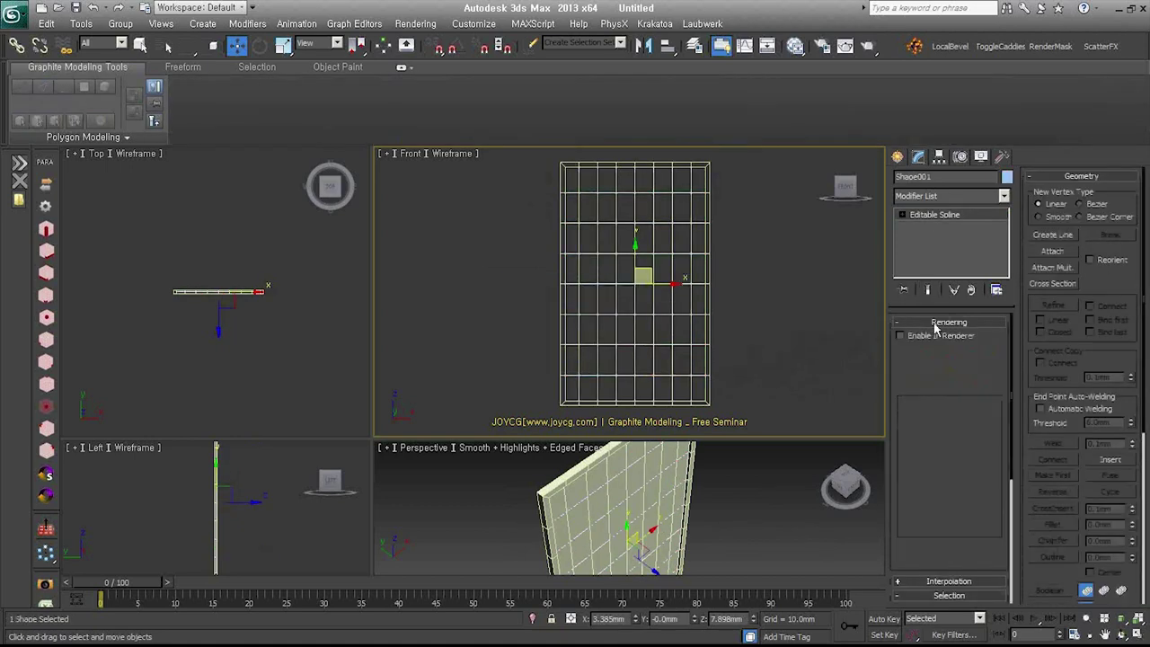
{"action": "left_click", "coordinate": [901, 335]}
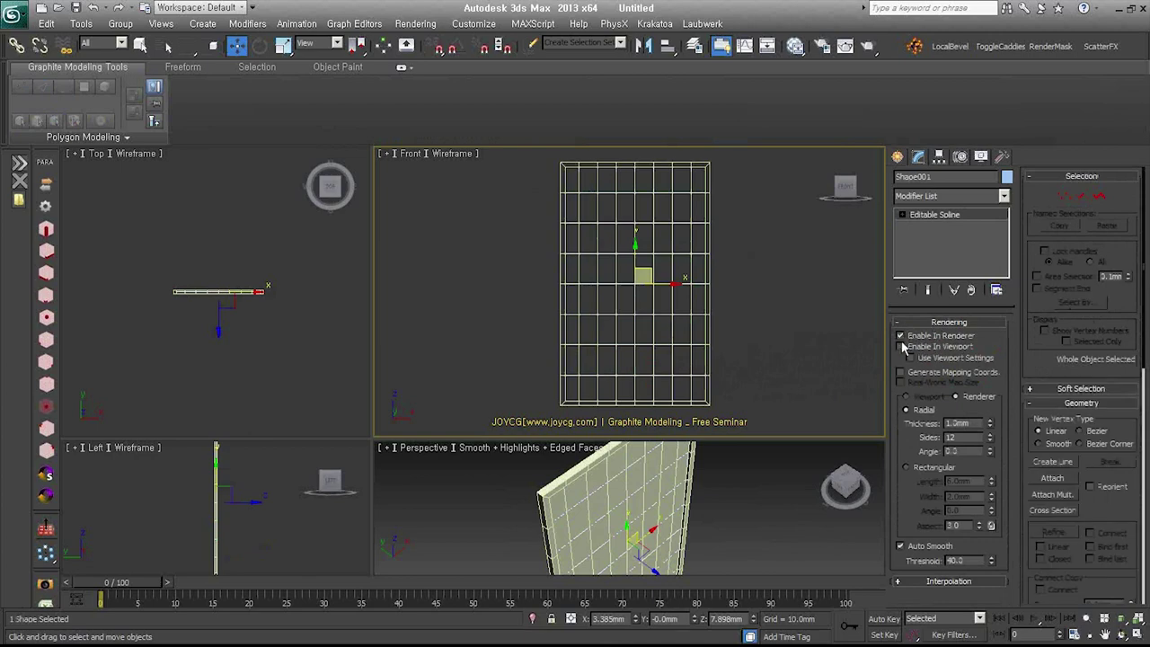
{"action": "left_click", "coordinate": [902, 346]}
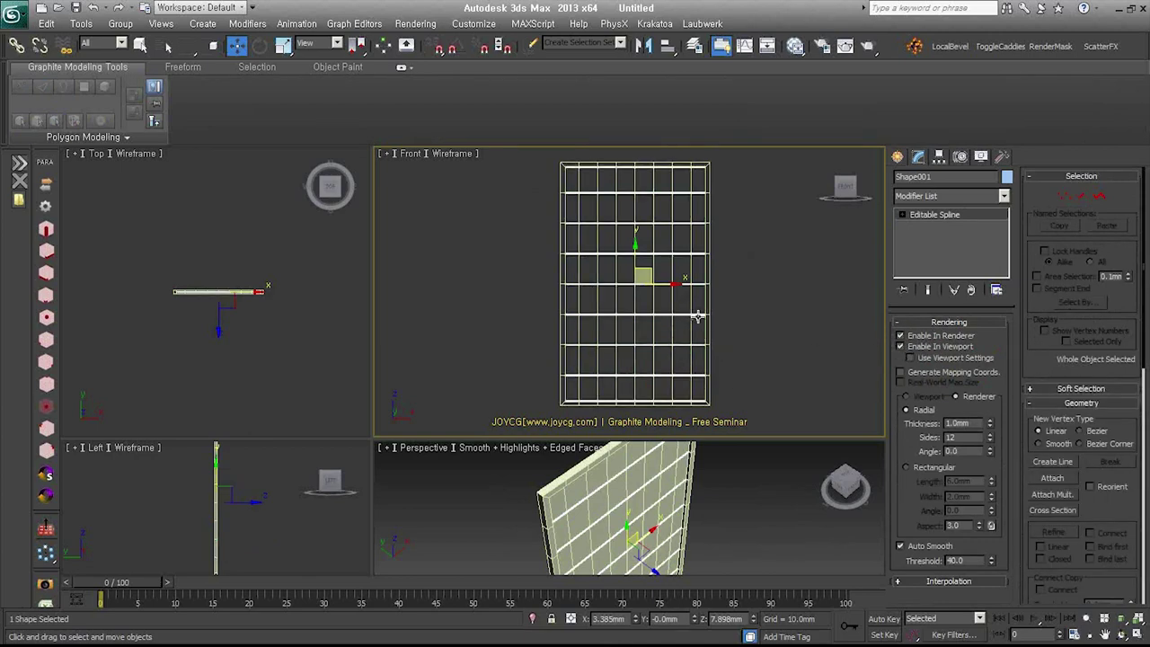
{"action": "left_click", "coordinate": [922, 469]}
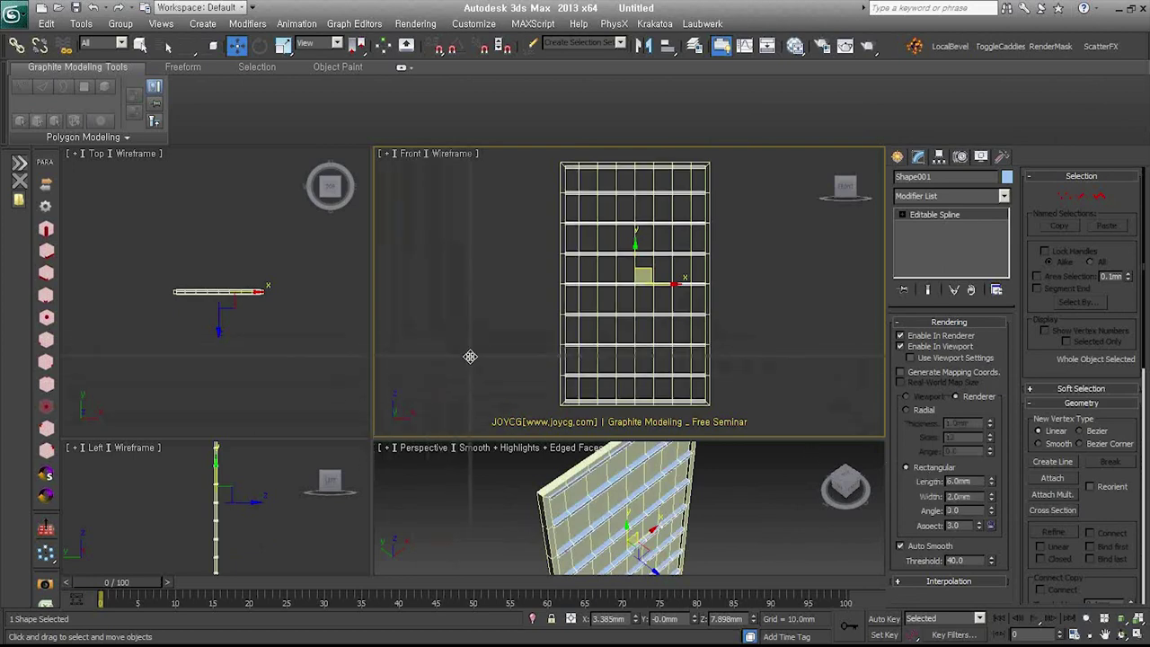
- Set the rectangular rib Length to 2.0mm and orbit the perspective view to face the wall
{"action": "left_click_drag", "start_coordinate": [470, 357], "coordinate": [470, 357]}
{"action": "mouse_move", "coordinate": [539, 422]}
{"action": "middle_mouse_down", "text": "alt"}
{"action": "mouse_move", "coordinate": [566, 415]}
{"action": "mouse_move", "coordinate": [628, 450]}
{"action": "middle_mouse_up", "text": "alt"}
{"action": "scroll", "coordinate": [638, 462], "scroll_direction": "up", "scroll_amount": 4}
{"action": "type", "text": "2"}
{"action": "key", "text": "Return"}
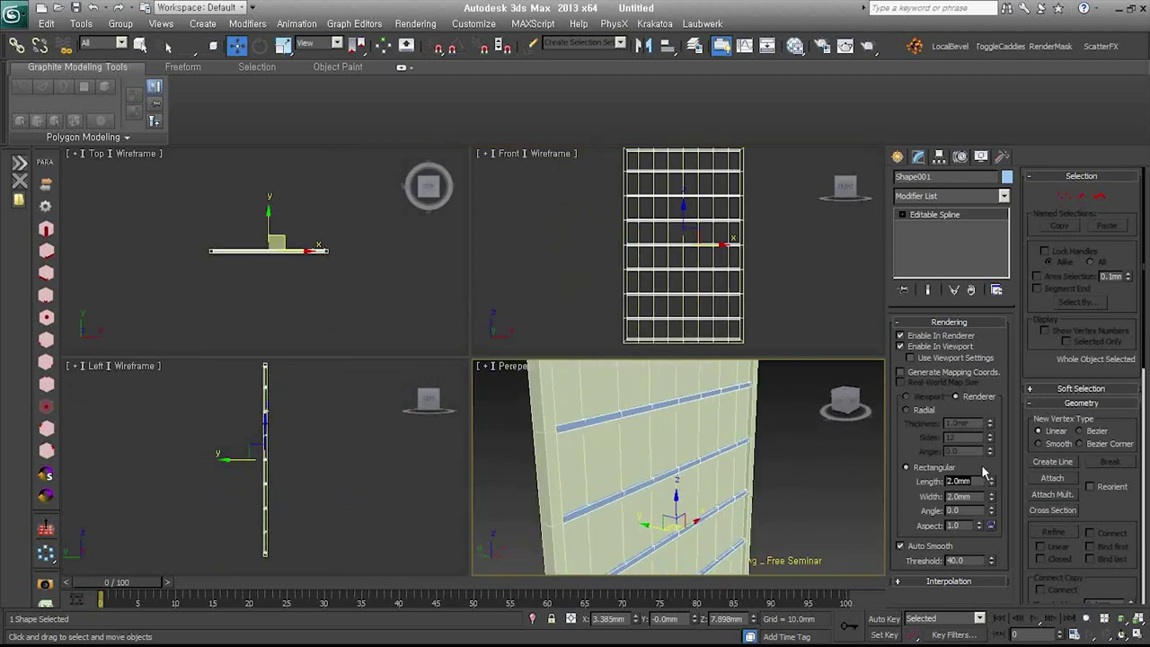
{"action": "middle_click_drag", "start_coordinate": [794, 492], "coordinate": [764, 494], "text": "alt"}
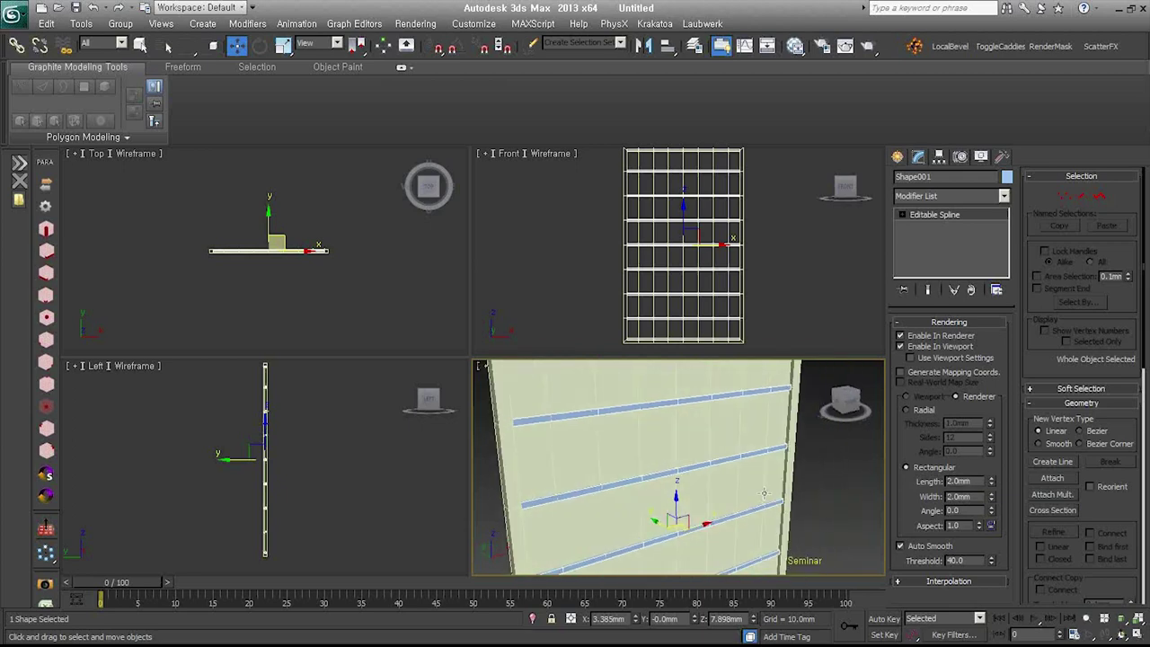
{"action": "left_click", "coordinate": [694, 238]}
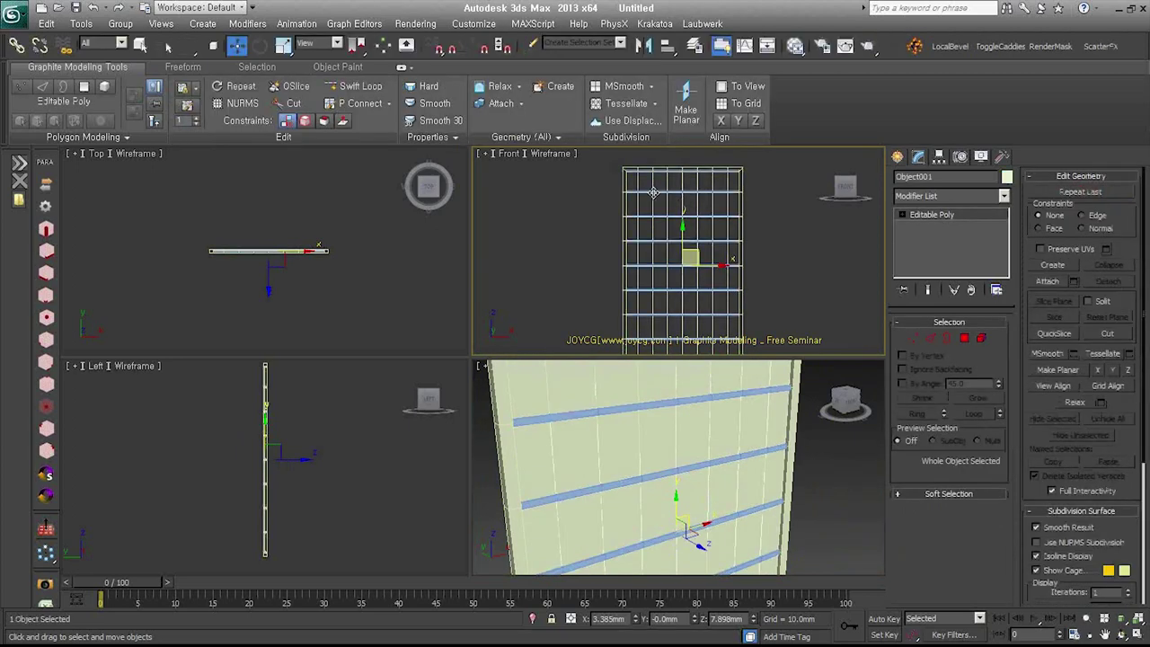
- Select a staggered column of vertical edges on Object001
{"action": "left_click", "coordinate": [933, 336]}
{"action": "left_click", "coordinate": [652, 206]}
{"action": "left_click", "coordinate": [638, 227]}
{"action": "left_click", "coordinate": [639, 257], "text": "ctrl"}
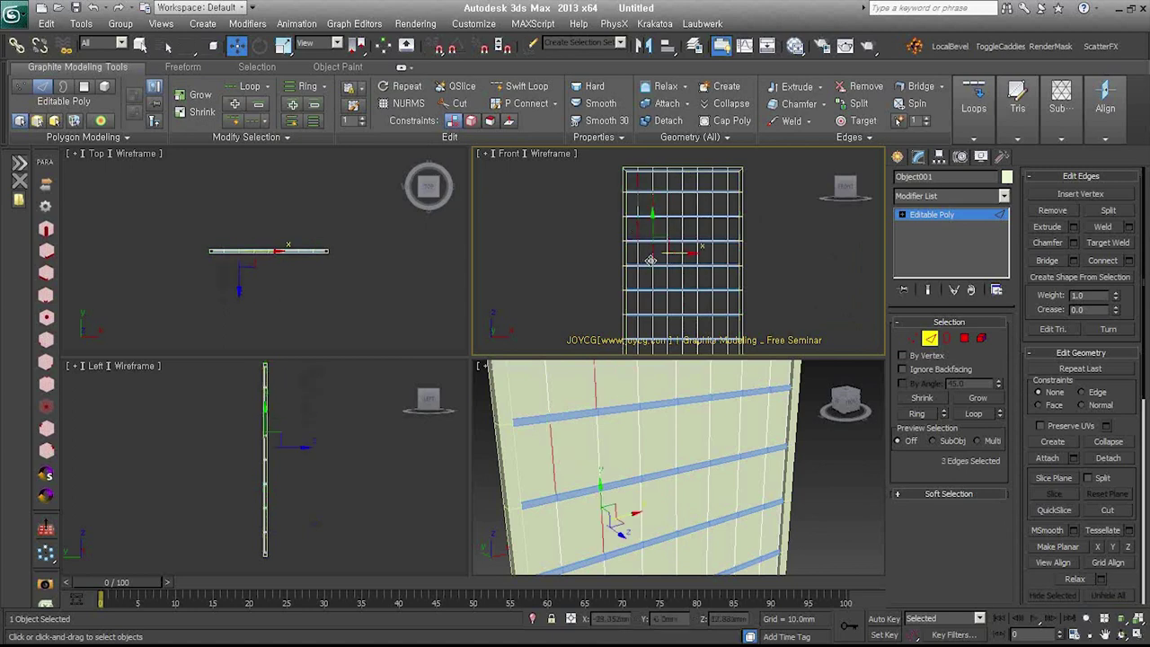
{"action": "left_click", "coordinate": [639, 279], "text": "ctrl"}
{"action": "left_click", "coordinate": [640, 303], "text": "ctrl"}
{"action": "left_click", "coordinate": [640, 328], "text": "ctrl"}
{"action": "middle_click_drag", "start_coordinate": [697, 315], "coordinate": [689, 281]}
{"action": "left_click", "coordinate": [654, 322], "text": "ctrl"}
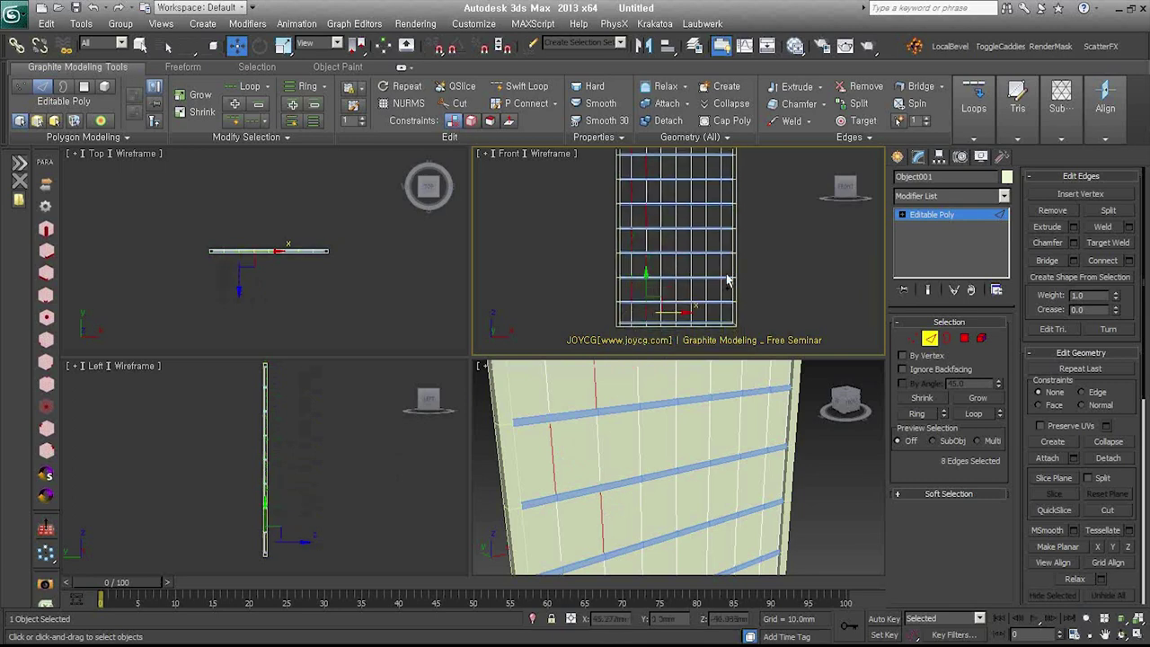
{"action": "middle_click_drag", "start_coordinate": [723, 235], "coordinate": [727, 261]}
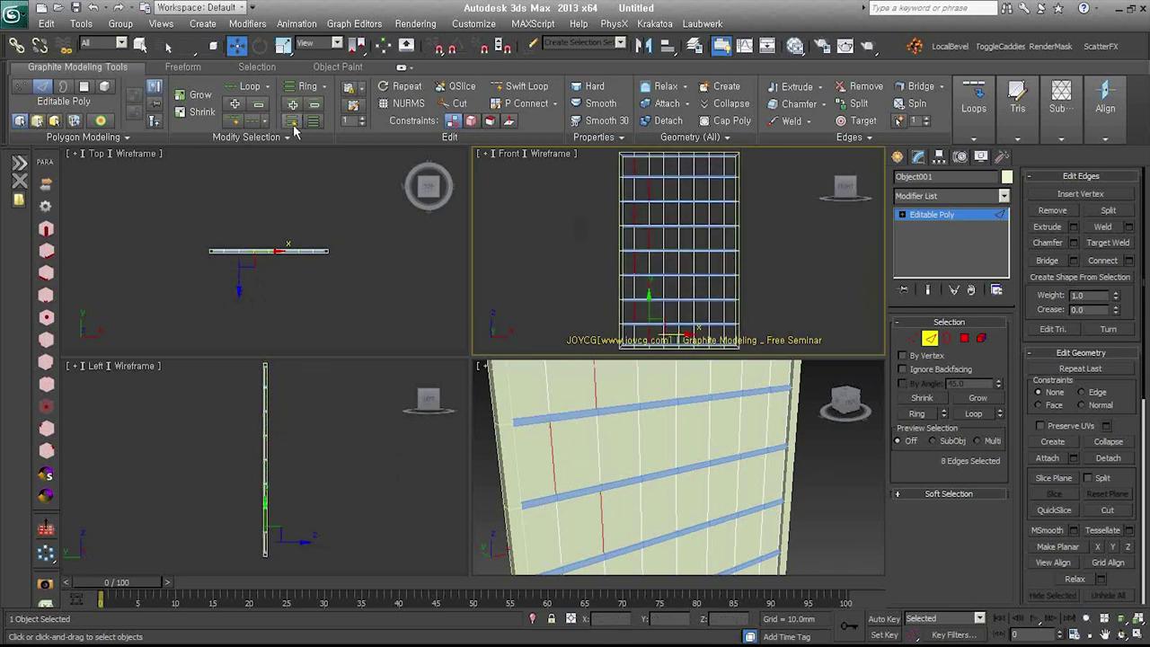
- Repeat the staggered edge pattern across the wall and create linear Shape002
{"action": "left_click", "coordinate": [262, 137]}
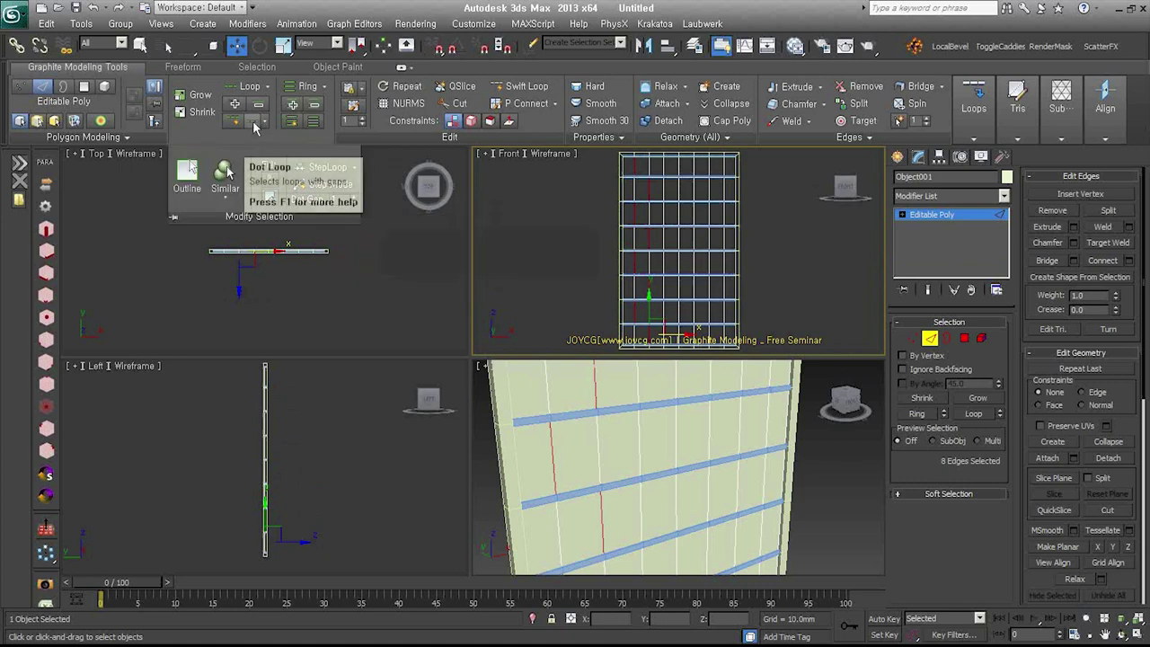
{"action": "left_click", "coordinate": [313, 122]}
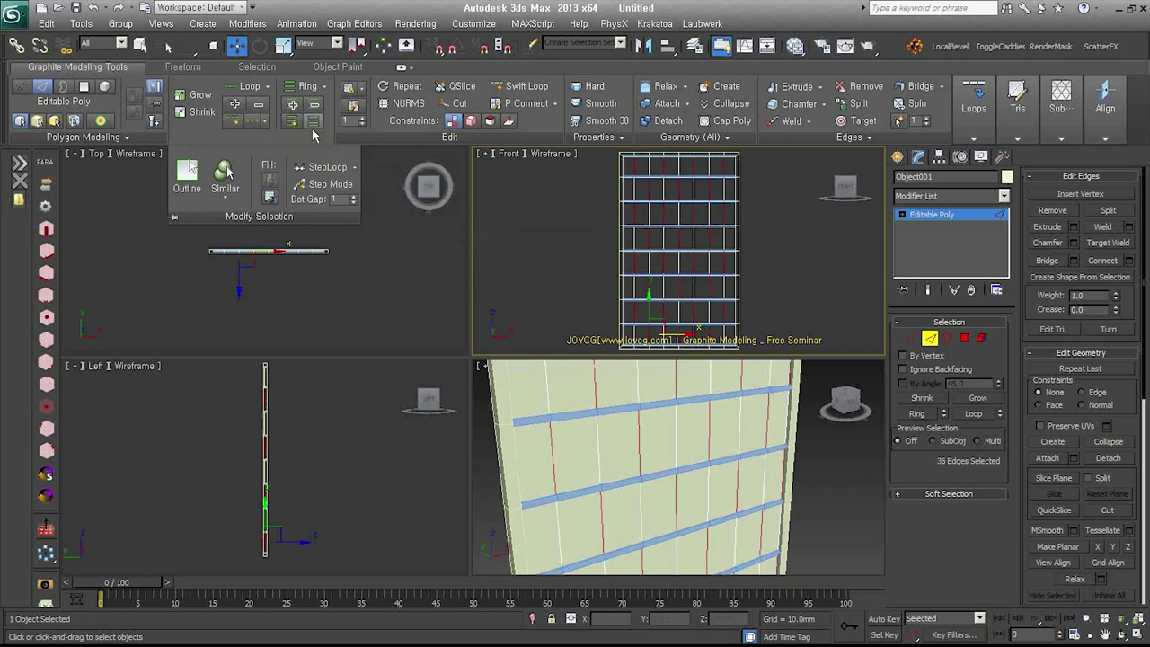
{"action": "left_click", "coordinate": [1101, 281]}
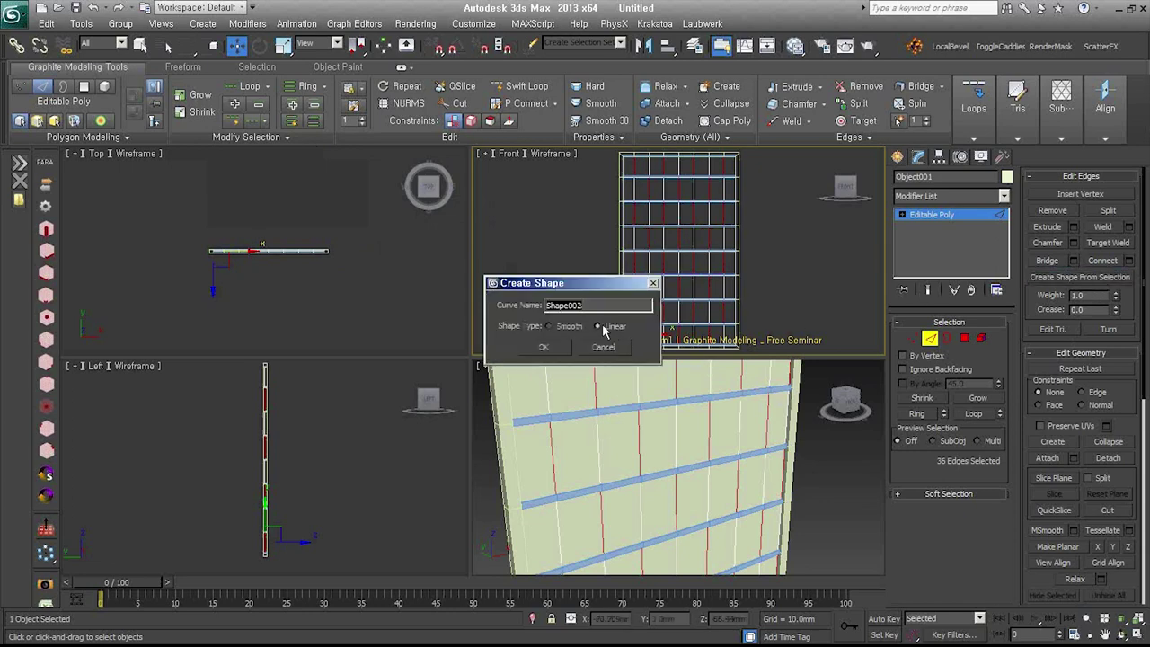
{"action": "left_click", "coordinate": [544, 347]}
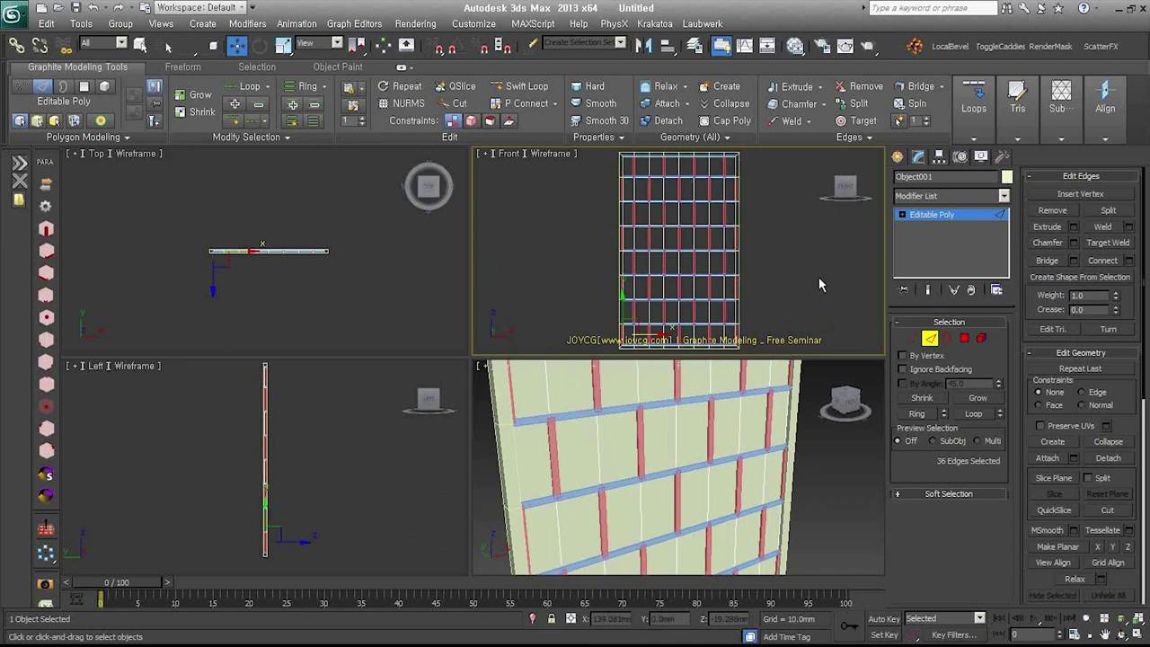
- Grow a column of edges to 36, make linear Shape003 from them, and select it
{"action": "left_click", "coordinate": [649, 166]}
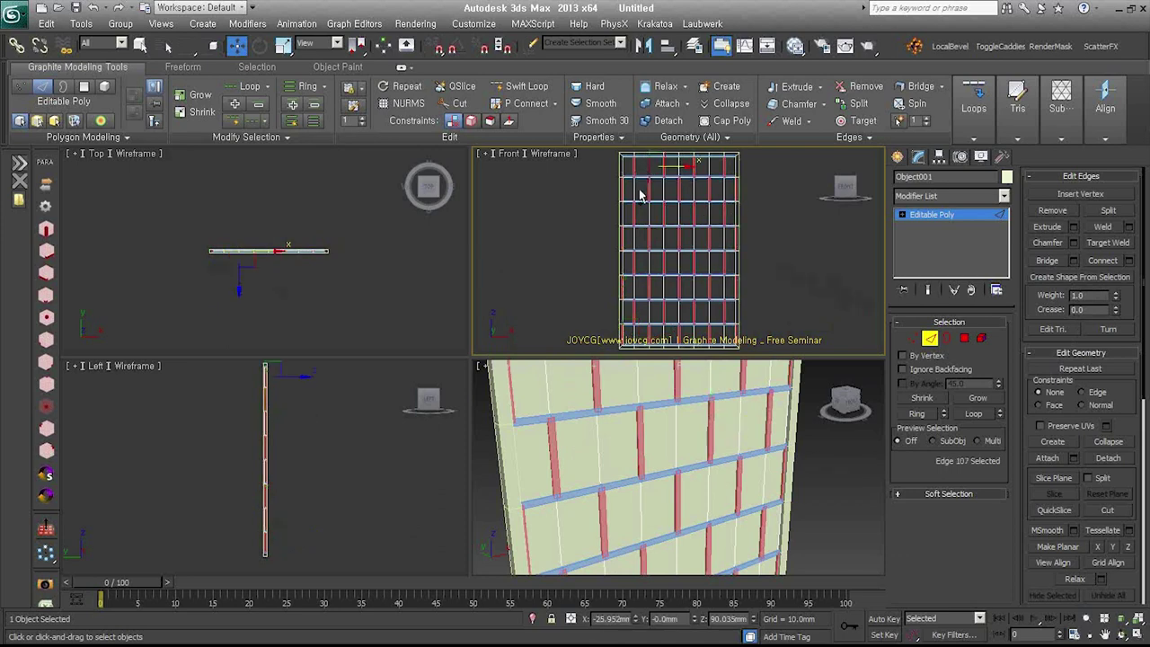
{"action": "left_click", "coordinate": [649, 234], "text": "ctrl"}
{"action": "left_click", "coordinate": [648, 270], "text": "ctrl"}
{"action": "left_click", "coordinate": [649, 312], "text": "ctrl"}
{"action": "key", "text": "alt+r"}
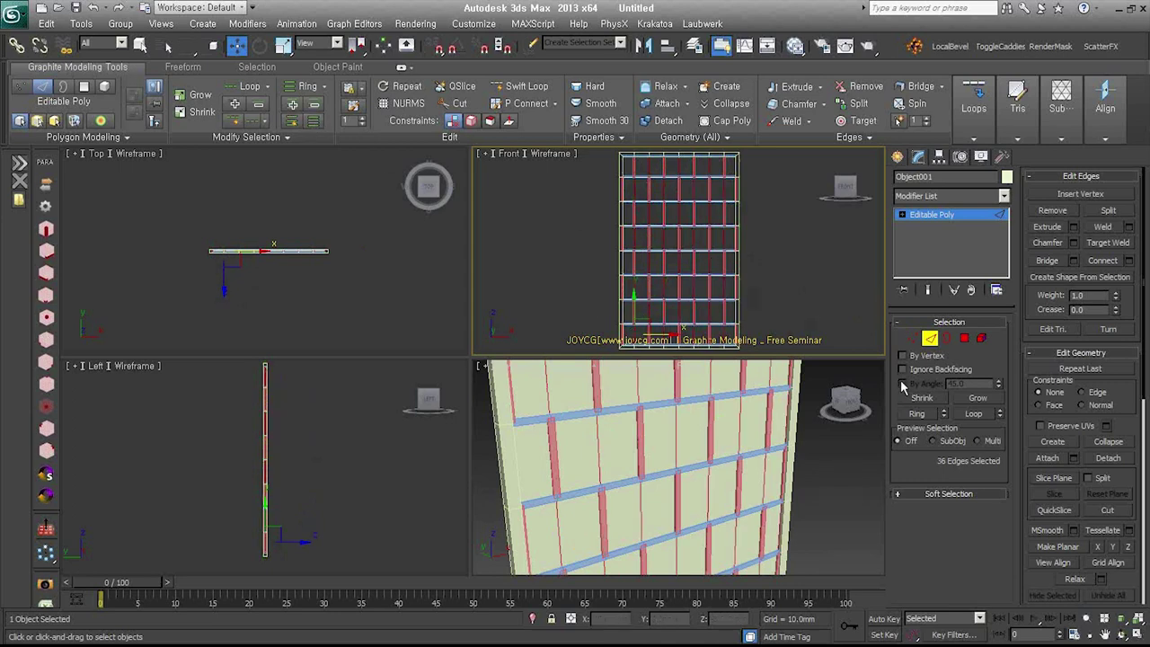
{"action": "left_click", "coordinate": [1091, 279]}
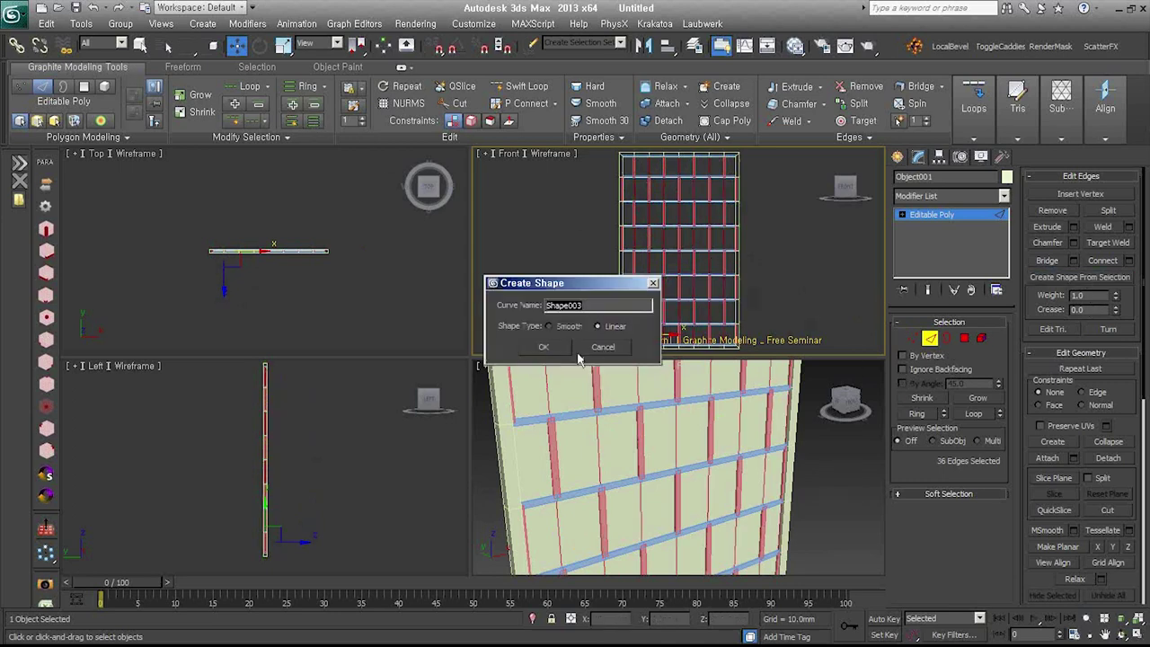
{"action": "left_click", "coordinate": [550, 347]}
{"action": "left_click", "coordinate": [930, 339]}
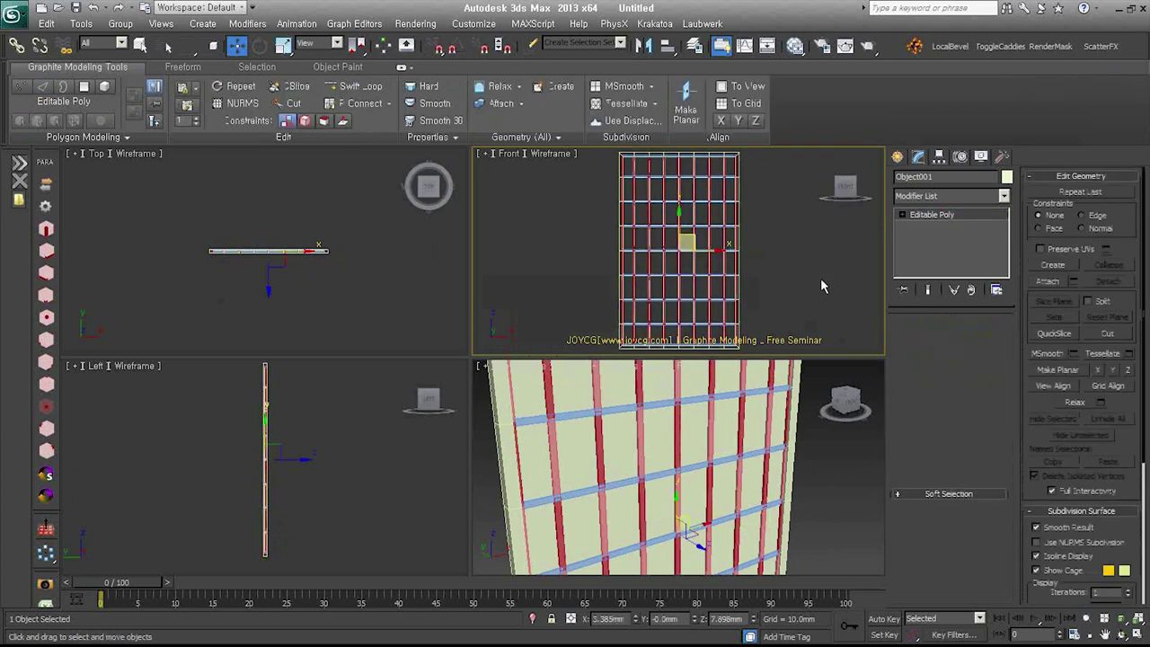
{"action": "left_click", "coordinate": [821, 279]}
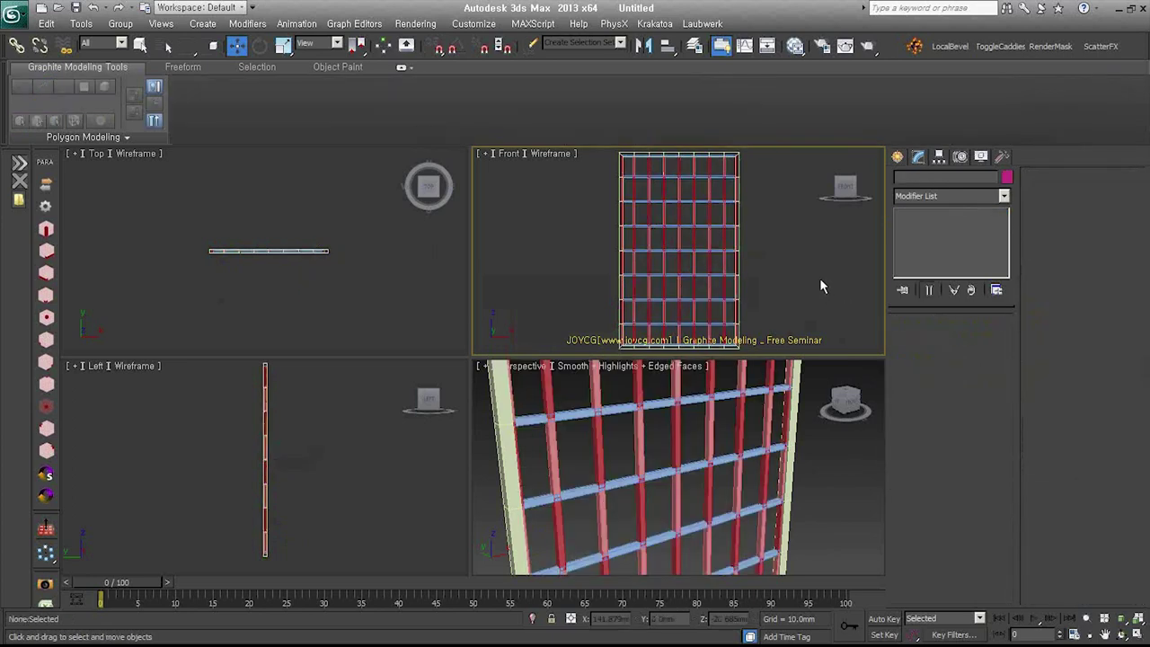
{"action": "left_click", "coordinate": [738, 279]}
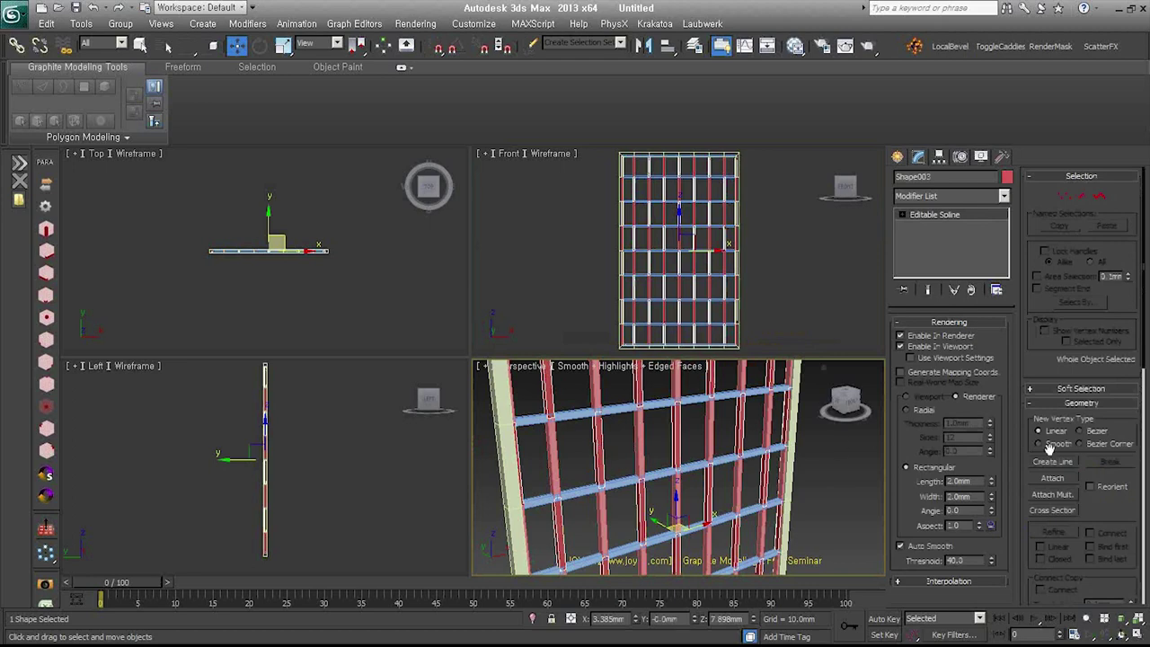
- Widen Shape003's rectangular slats to 11.4mm and delete its right-column splines
{"action": "left_click_drag", "start_coordinate": [991, 498], "coordinate": [1003, 463]}
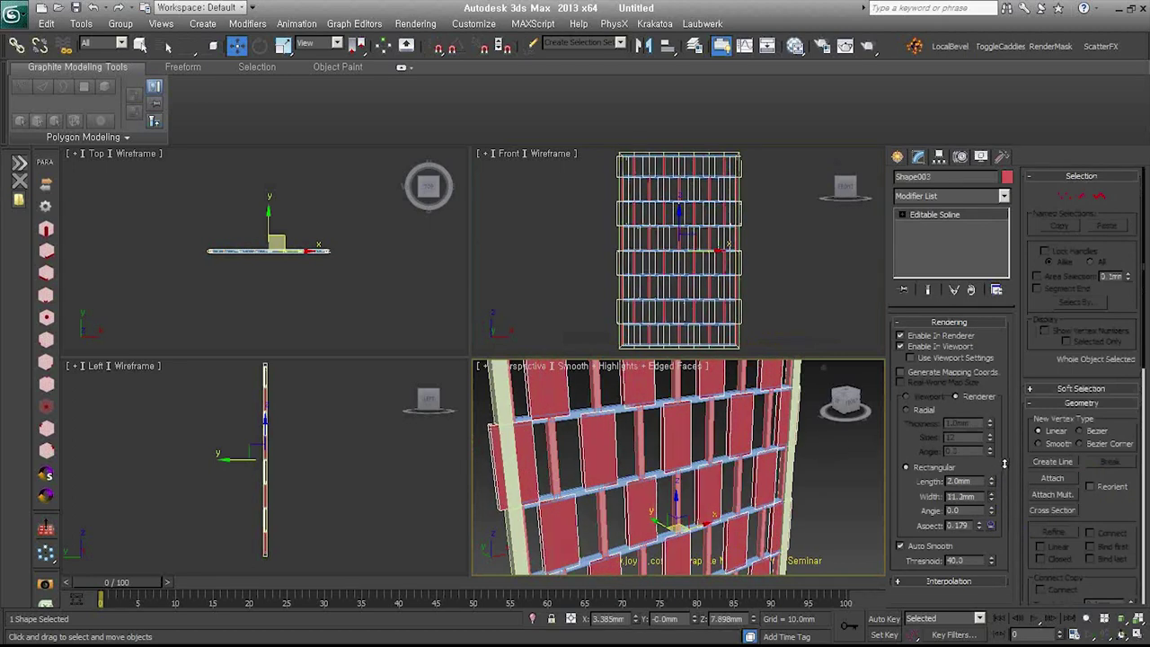
{"action": "left_click_drag", "start_coordinate": [1004, 462], "coordinate": [1008, 469]}
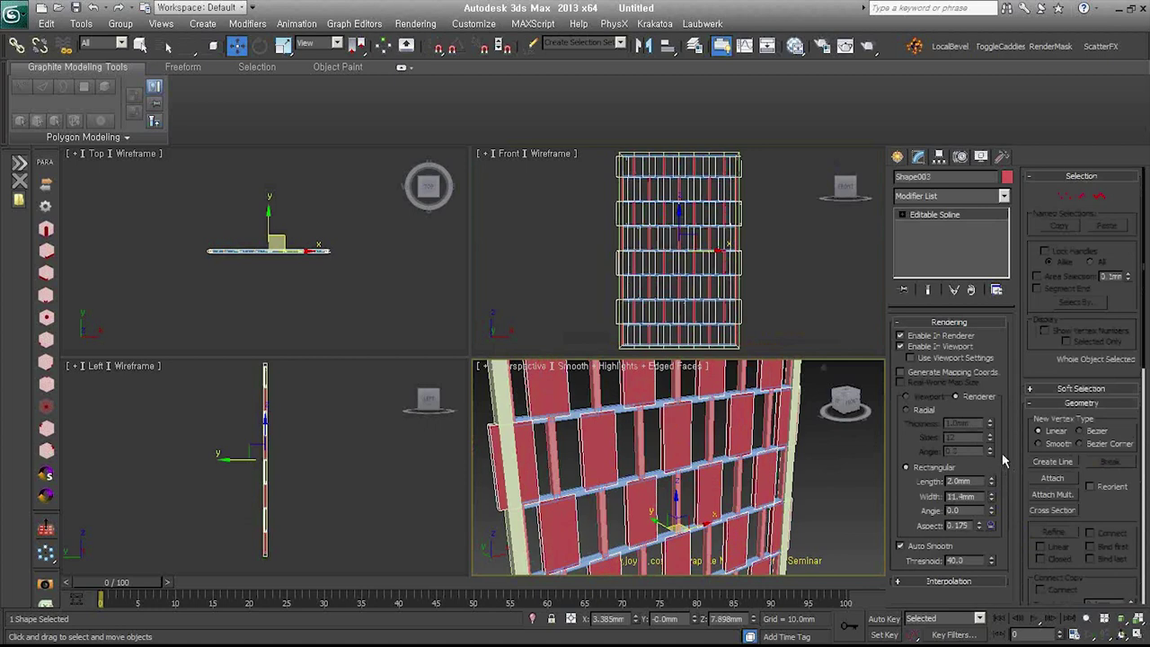
{"action": "left_click", "coordinate": [1098, 195]}
{"action": "middle_click_drag", "start_coordinate": [761, 266], "coordinate": [757, 268]}
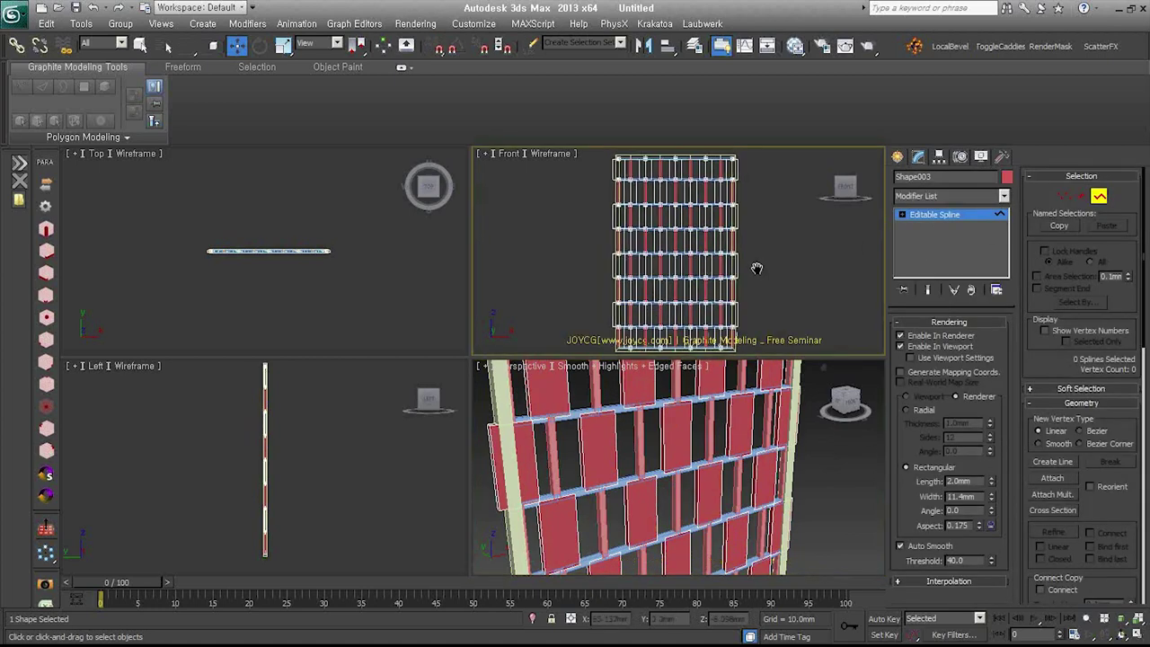
{"action": "scroll", "coordinate": [757, 268], "scroll_direction": "down", "scroll_amount": 2}
{"action": "left_click_drag", "start_coordinate": [778, 175], "coordinate": [729, 334]}
{"action": "mouse_move", "coordinate": [614, 166]}
{"action": "left_mouse_down"}
{"action": "mouse_move", "coordinate": [641, 214]}
{"action": "mouse_move", "coordinate": [663, 341]}
{"action": "left_mouse_up"}
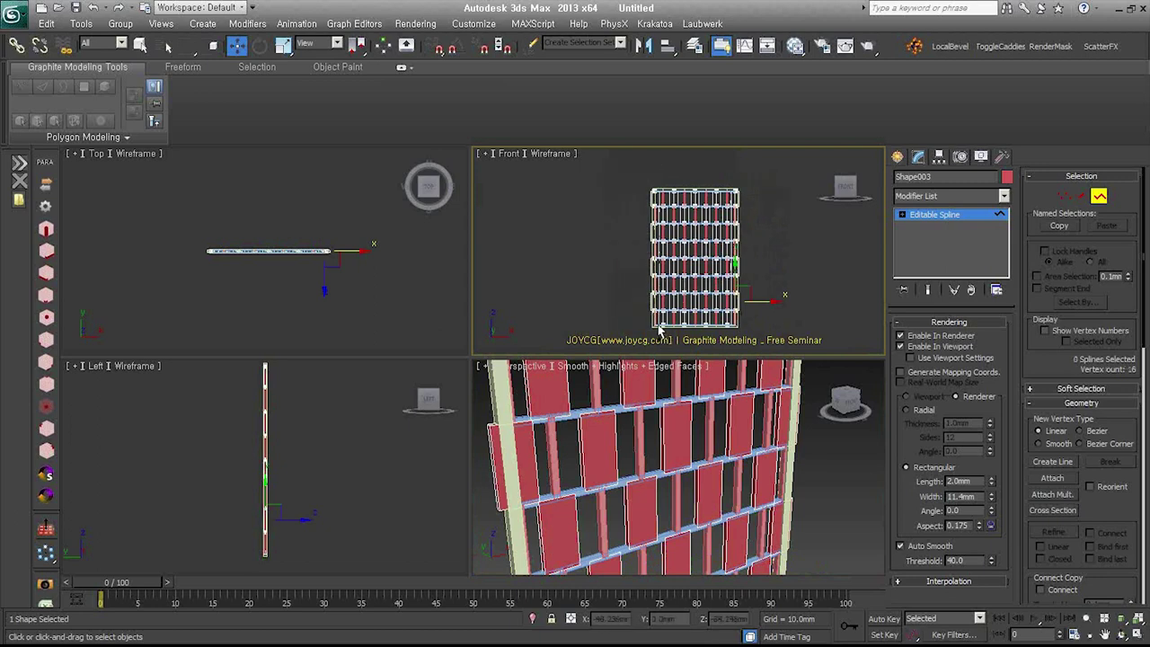
{"action": "key", "text": "Delete"}
- Select Shape002's right and left column splines at Spline level
{"action": "left_click", "coordinate": [737, 270]}
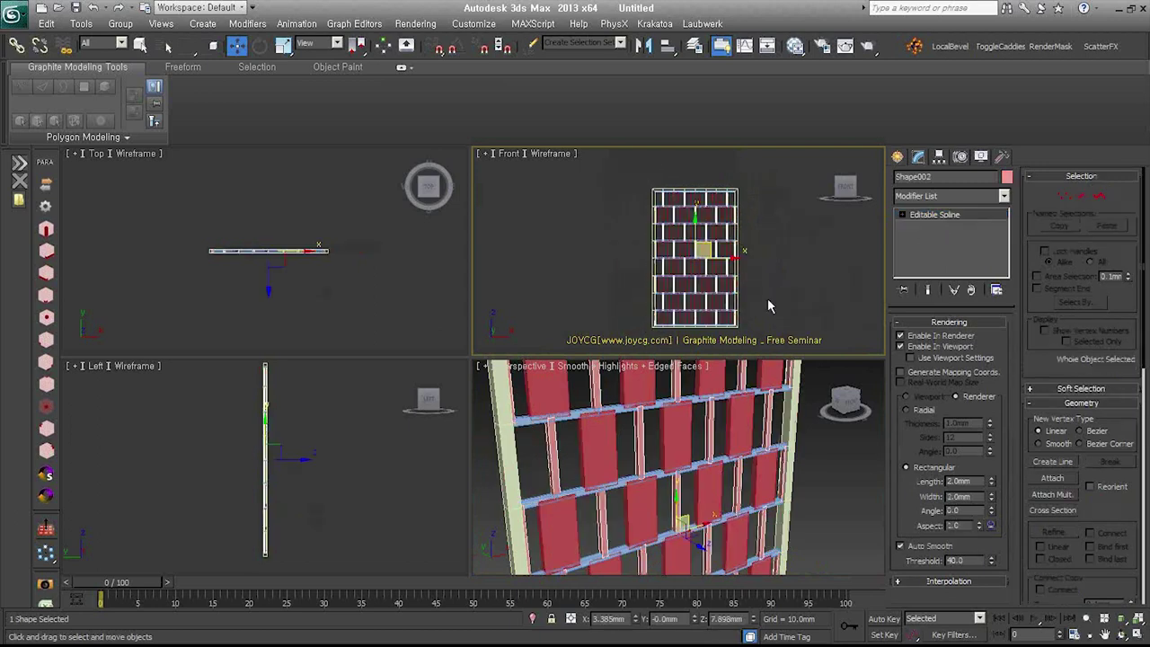
{"action": "middle_click_drag", "start_coordinate": [768, 297], "coordinate": [766, 280]}
{"action": "left_click", "coordinate": [1099, 197]}
{"action": "left_click_drag", "start_coordinate": [728, 168], "coordinate": [773, 340]}
{"action": "left_click_drag", "start_coordinate": [603, 151], "coordinate": [659, 321], "text": "ctrl"}
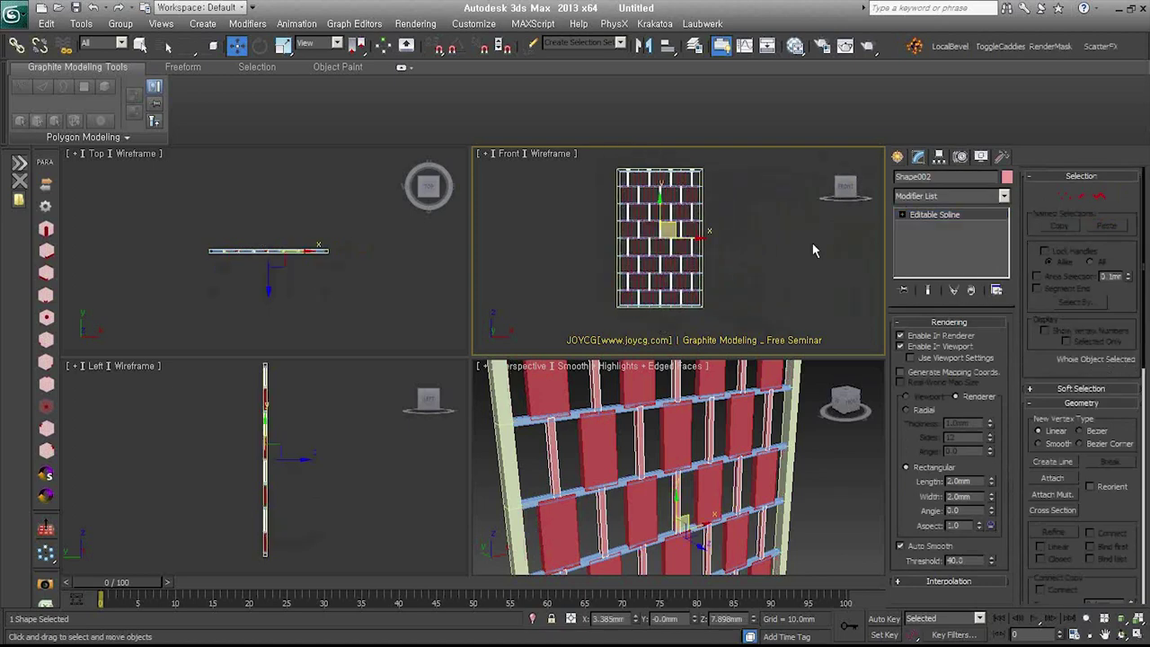
- Select the four facade objects together and frame the slatted panel in perspective
{"action": "left_click_drag", "start_coordinate": [637, 185], "coordinate": [817, 249]}
{"action": "scroll", "coordinate": [674, 468], "scroll_direction": "down", "scroll_amount": 3}
{"action": "mouse_move", "coordinate": [662, 472]}
{"action": "middle_mouse_down"}
{"action": "mouse_move", "coordinate": [685, 468]}
{"action": "mouse_move", "coordinate": [707, 494]}
{"action": "middle_mouse_up"}
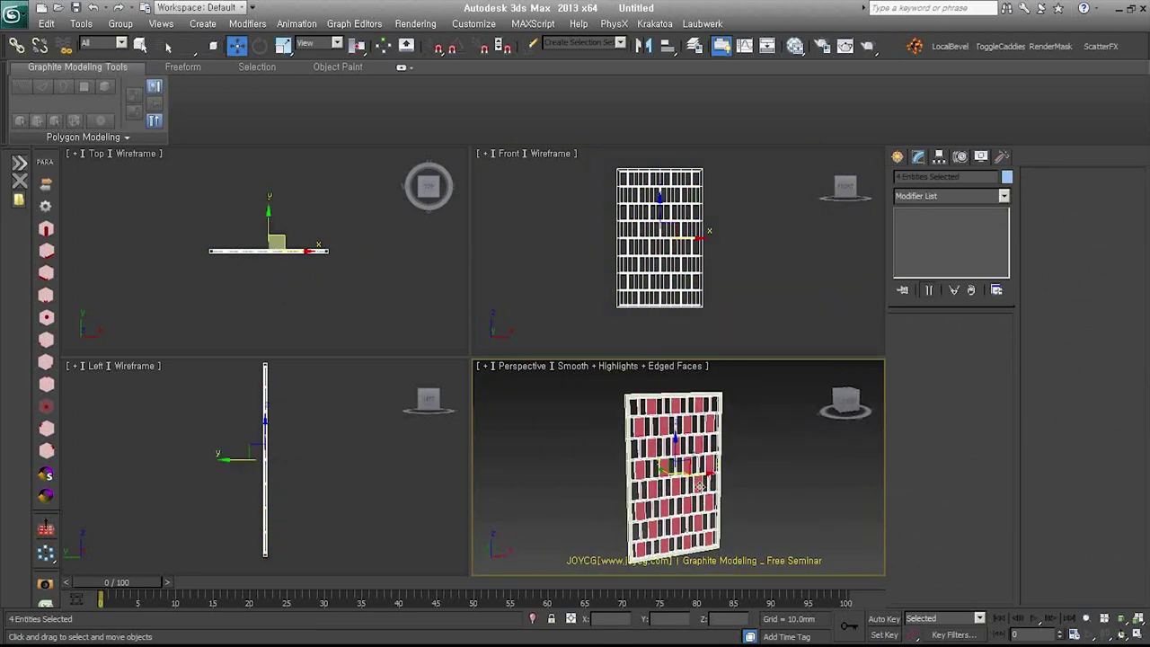
{"action": "middle_click_drag", "start_coordinate": [697, 486], "coordinate": [705, 470]}
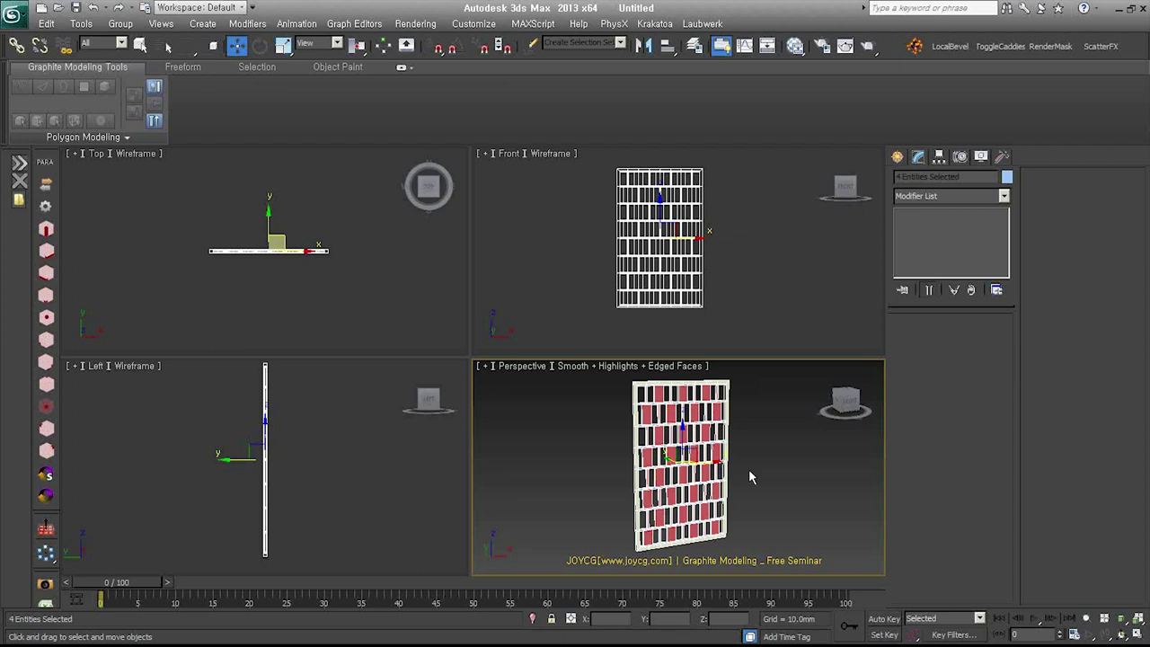
- Delete the four selected facade objects and bring up reference photo a2.JPG
{"action": "key", "text": "Delete"}
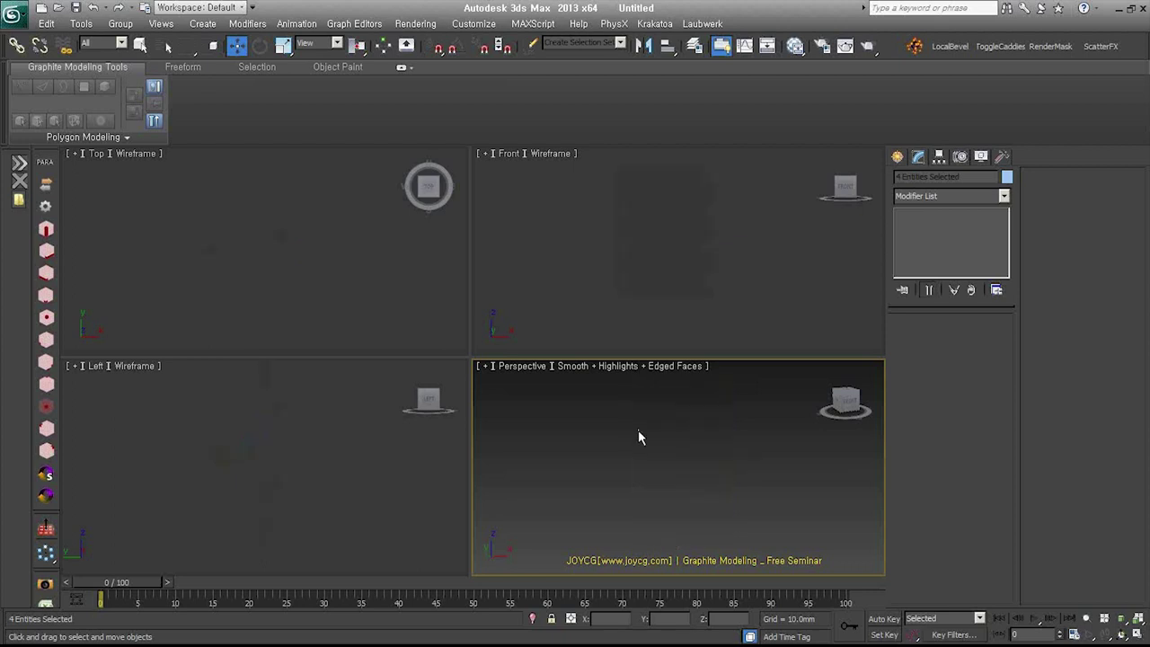
{"action": "key", "text": "alt+Tab"}
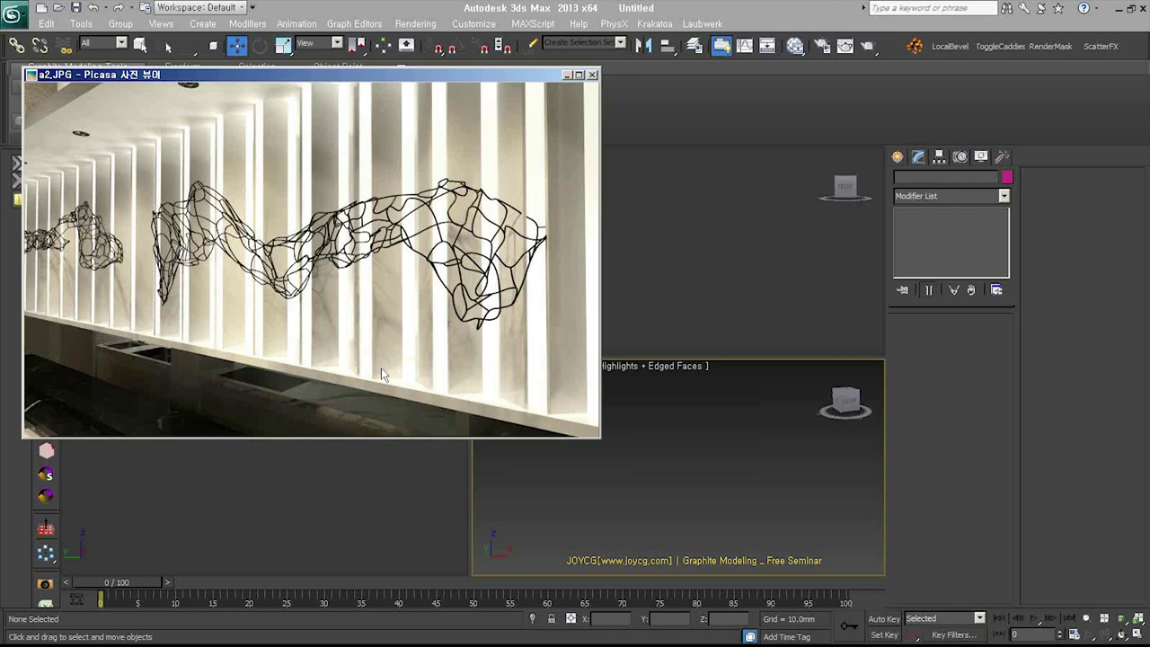
{"action": "key", "text": "Escape"}
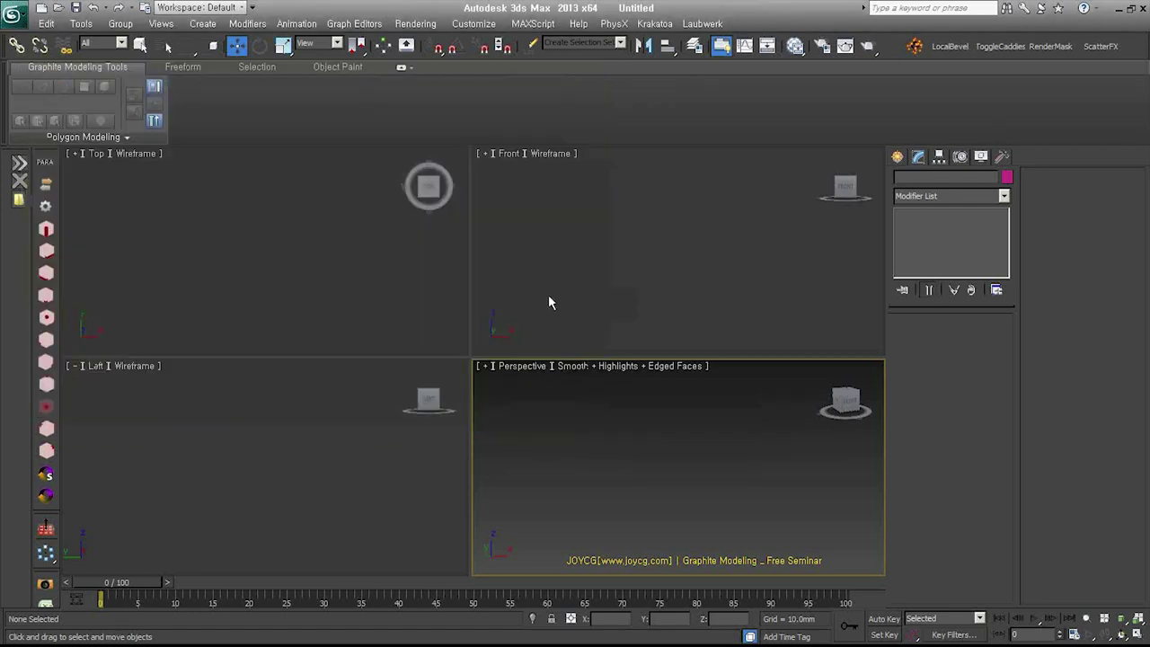
- Draw a long Box001 (about 70.2 × 463.8 × 62.3 mm) with 4 width segments and convert it to Editable Poly
{"action": "left_click", "coordinate": [897, 158]}
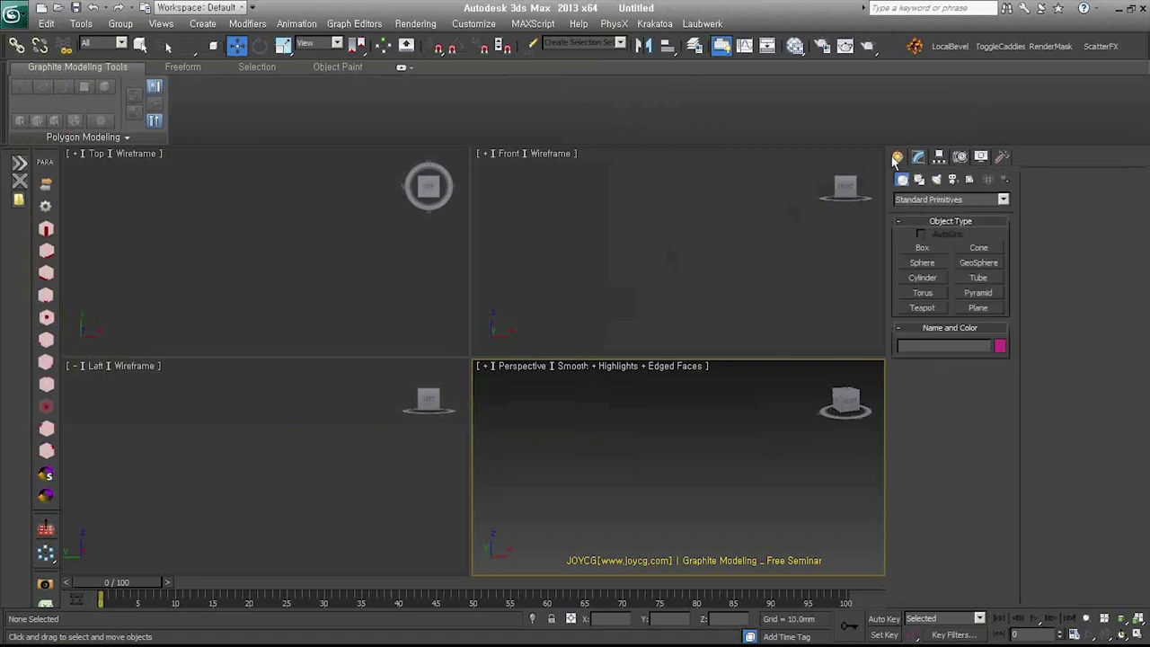
{"action": "left_click", "coordinate": [924, 250]}
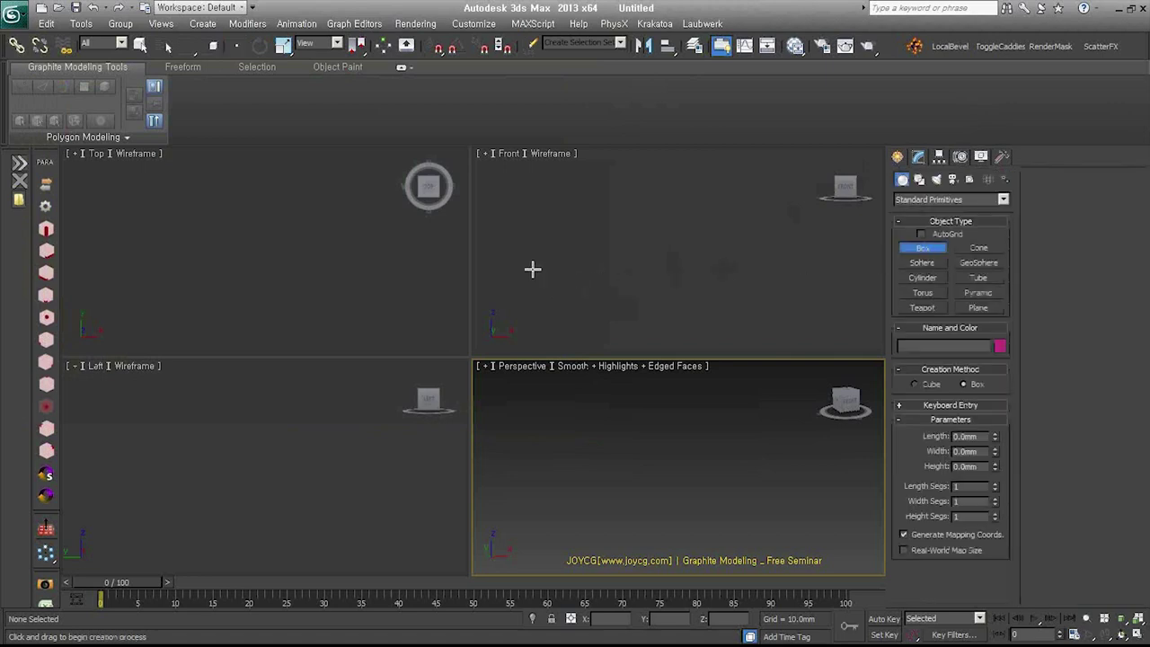
{"action": "left_click_drag", "start_coordinate": [508, 226], "coordinate": [845, 275]}
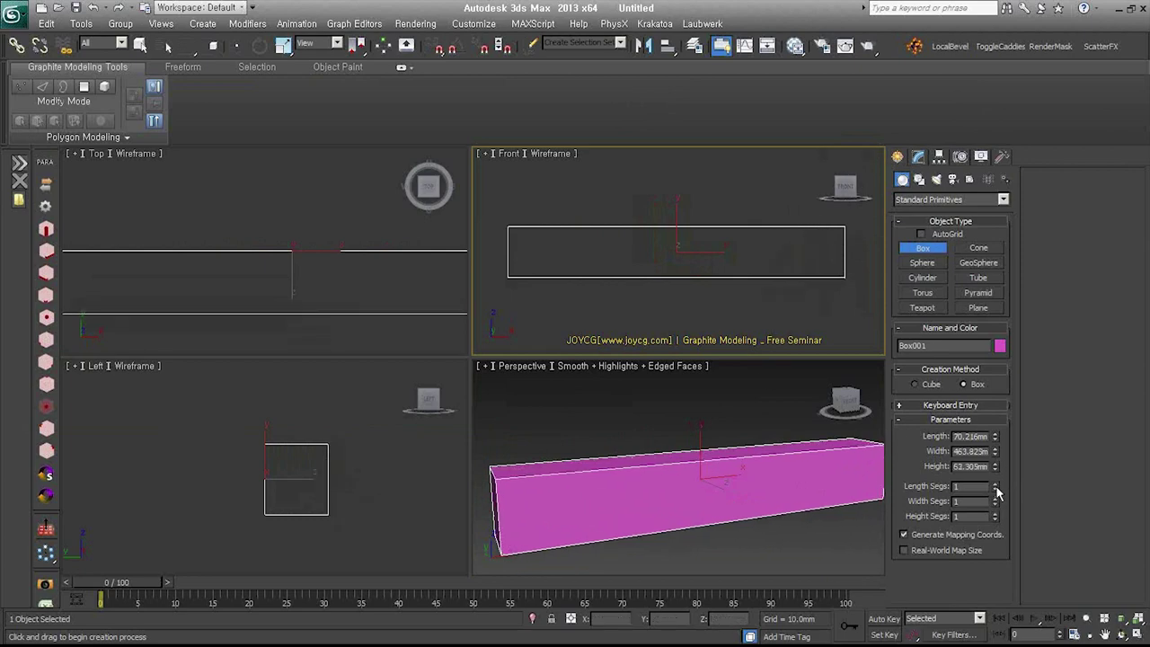
{"action": "left_click_drag", "start_coordinate": [995, 500], "coordinate": [994, 486]}
{"action": "middle_click_drag", "start_coordinate": [730, 272], "coordinate": [728, 268]}
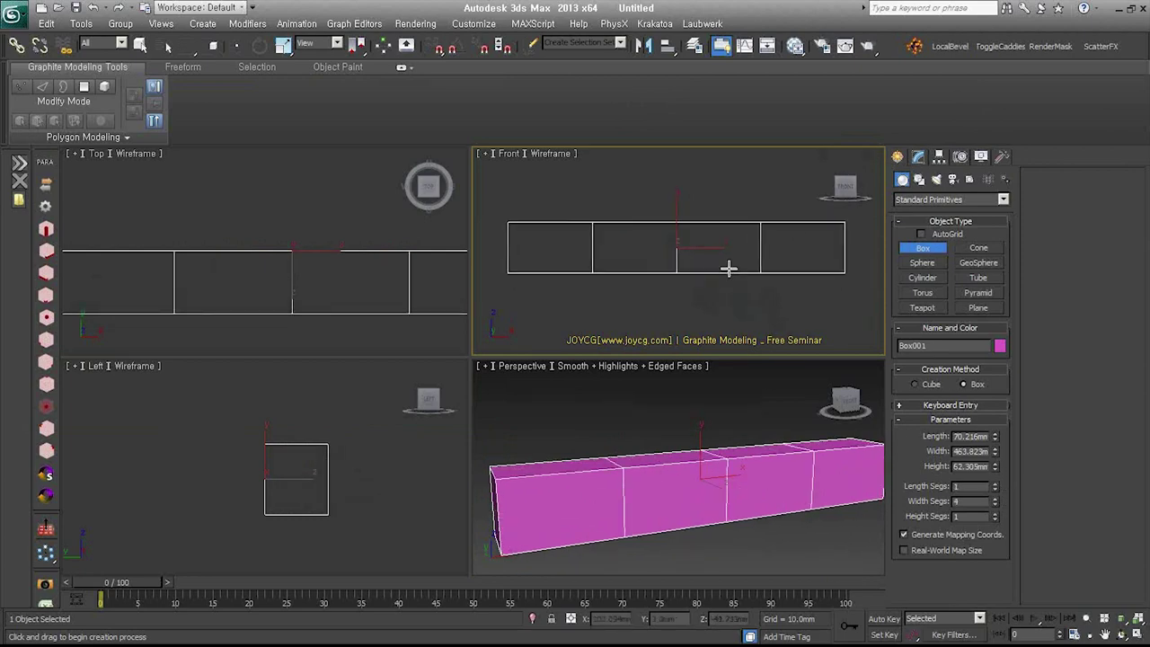
{"action": "middle_click_drag", "start_coordinate": [689, 477], "coordinate": [650, 483], "text": "alt"}
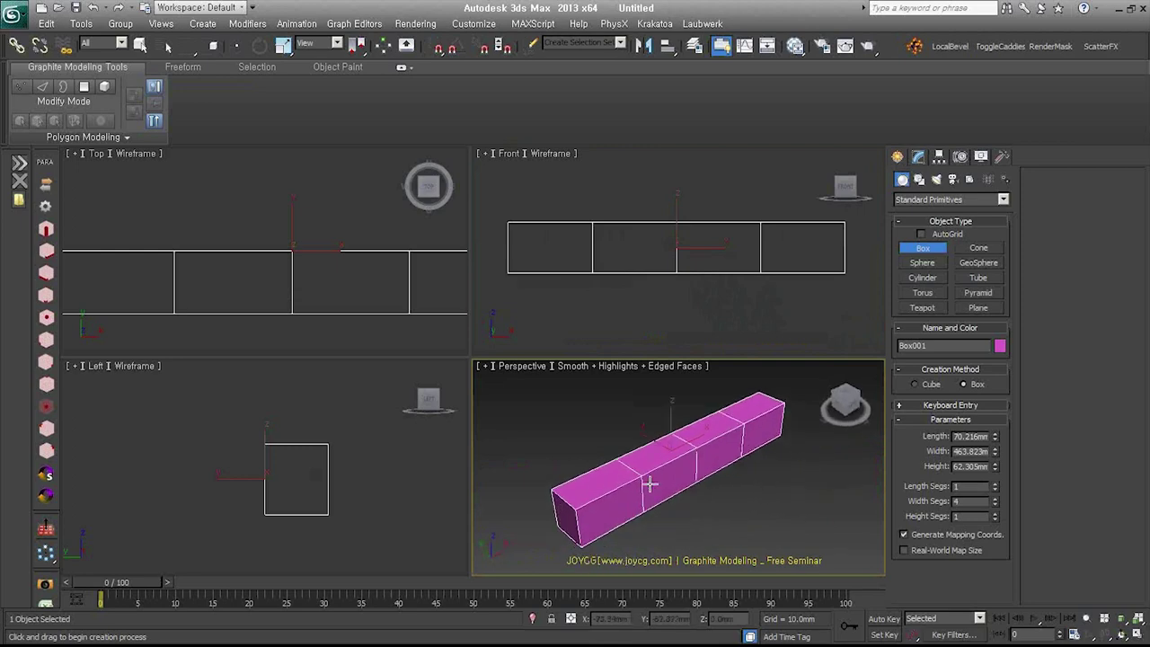
{"action": "right_click", "coordinate": [650, 483]}
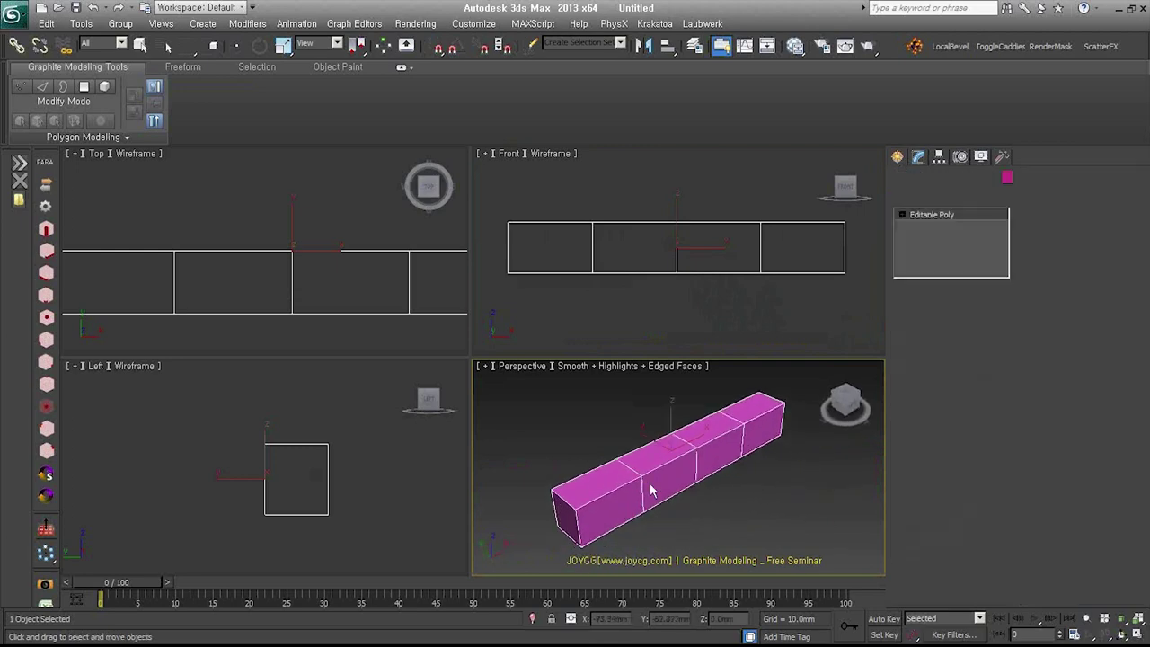
- Scale Box001's vertex columns, enlarging the middle sections and shrinking the left end
{"action": "left_click", "coordinate": [913, 338]}
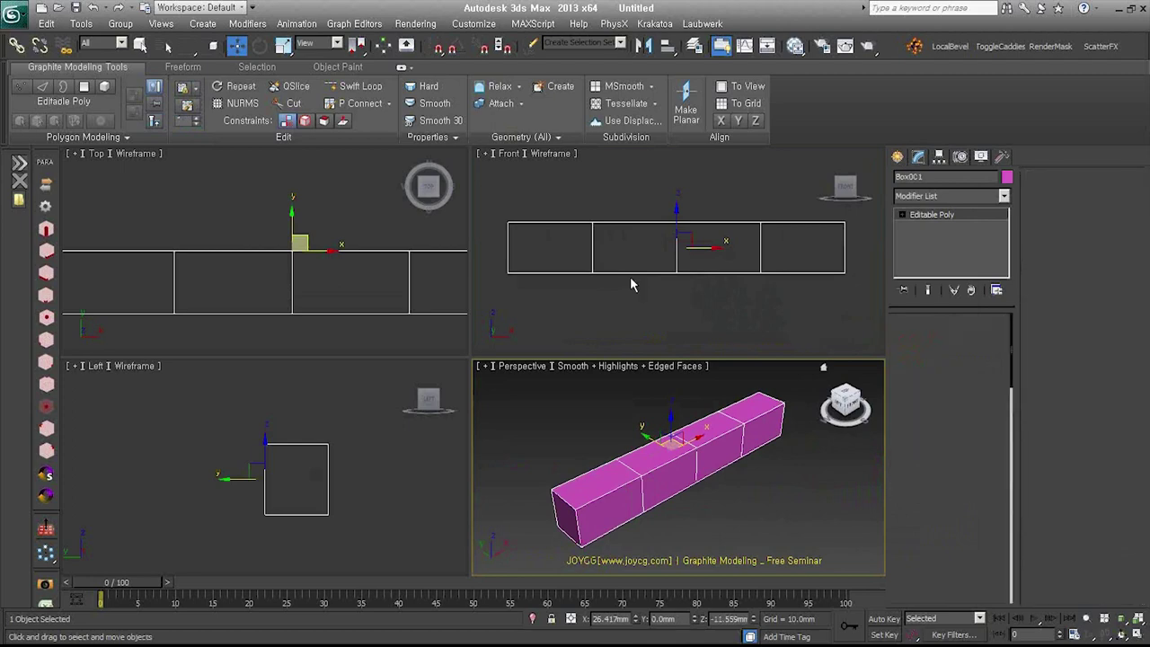
{"action": "left_click_drag", "start_coordinate": [629, 276], "coordinate": [559, 192]}
{"action": "right_click", "coordinate": [594, 235]}
{"action": "left_click", "coordinate": [619, 273]}
{"action": "mouse_move", "coordinate": [596, 230]}
{"action": "left_mouse_down"}
{"action": "mouse_move", "coordinate": [680, 213]}
{"action": "mouse_move", "coordinate": [780, 287]}
{"action": "left_mouse_up"}
{"action": "left_click", "coordinate": [750, 231]}
{"action": "left_click_drag", "start_coordinate": [764, 230], "coordinate": [778, 223]}
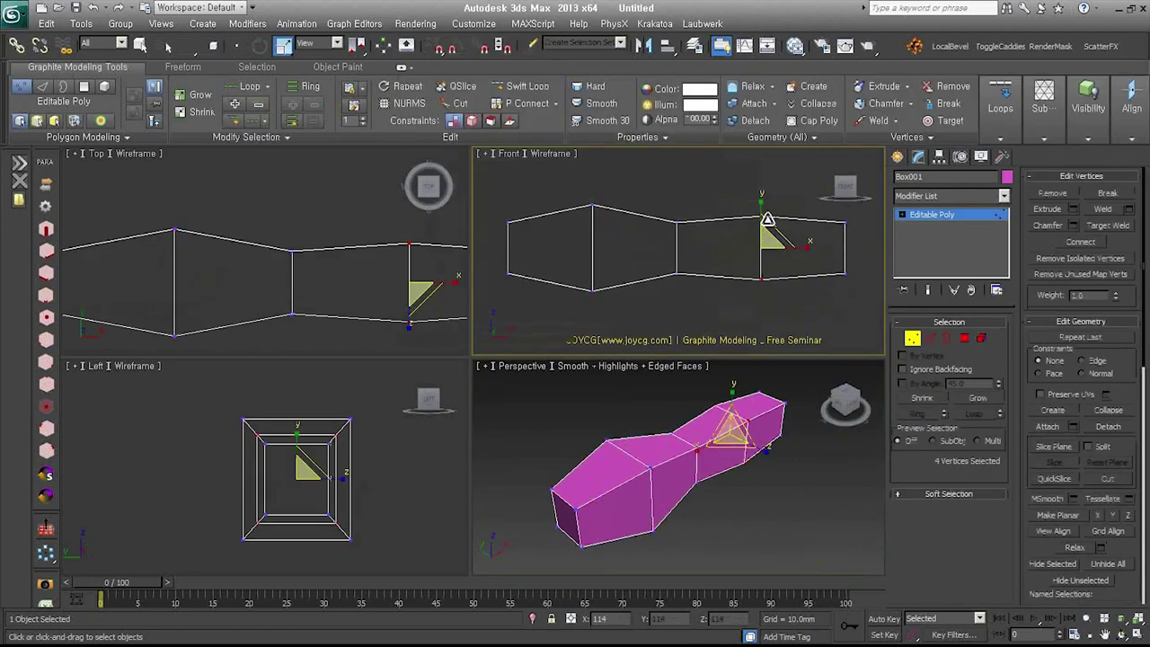
{"action": "left_click_drag", "start_coordinate": [864, 205], "coordinate": [827, 287]}
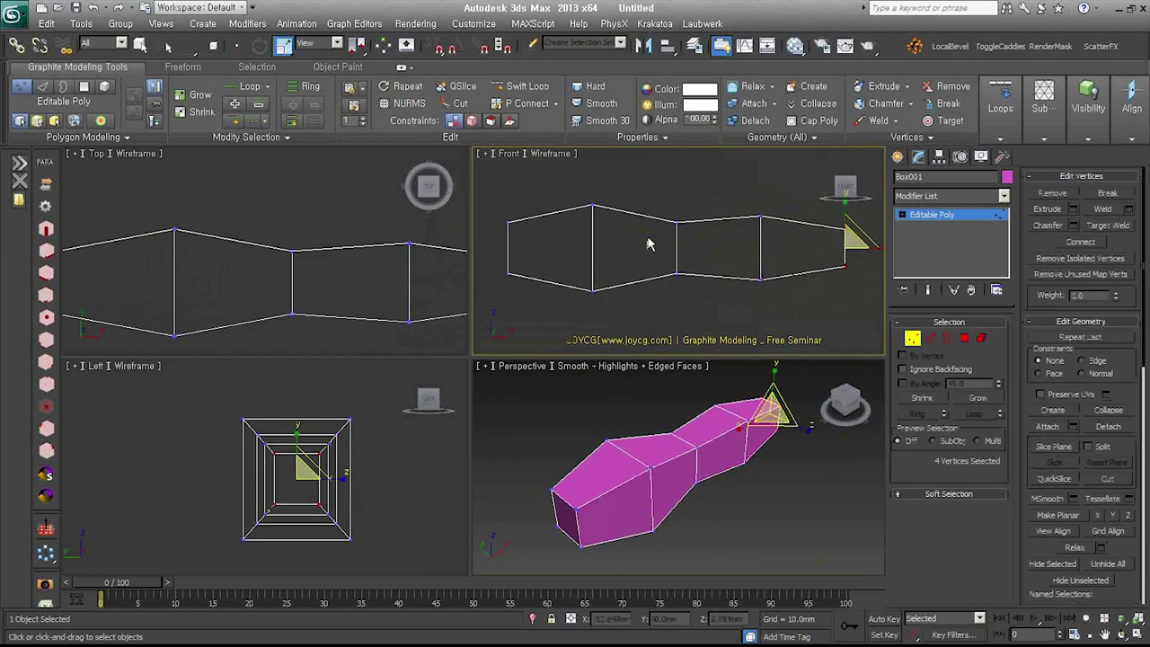
{"action": "left_click_drag", "start_coordinate": [494, 206], "coordinate": [525, 288]}
{"action": "left_click_drag", "start_coordinate": [510, 233], "coordinate": [512, 250]}
{"action": "left_click", "coordinate": [539, 310]}
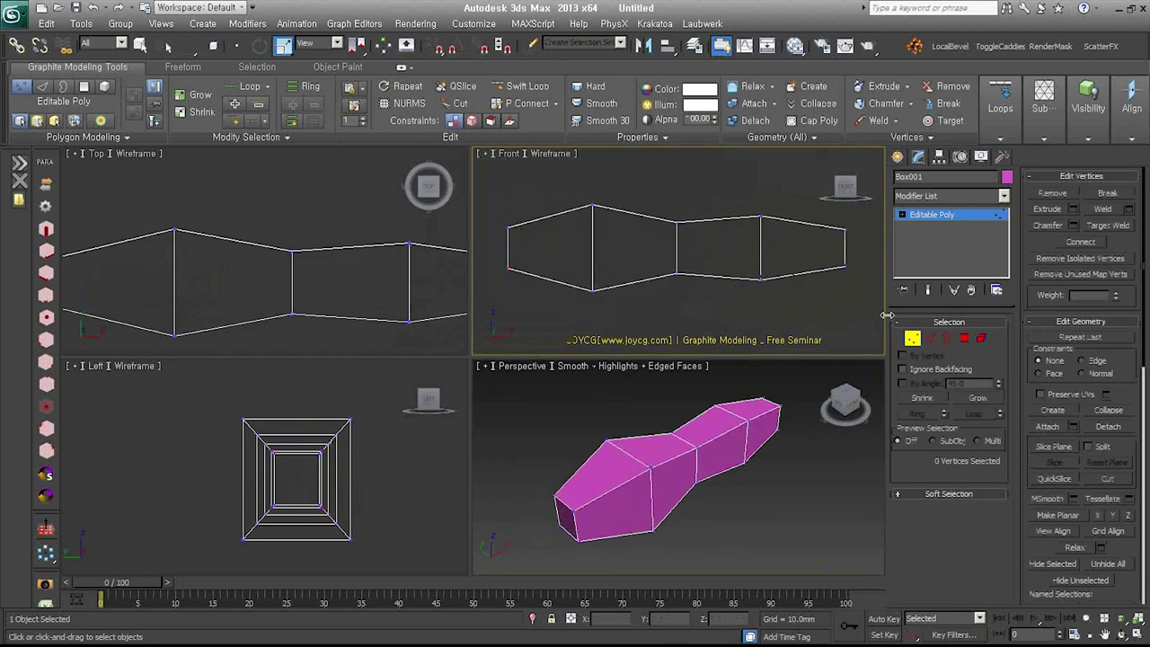
{"action": "left_click", "coordinate": [912, 337]}
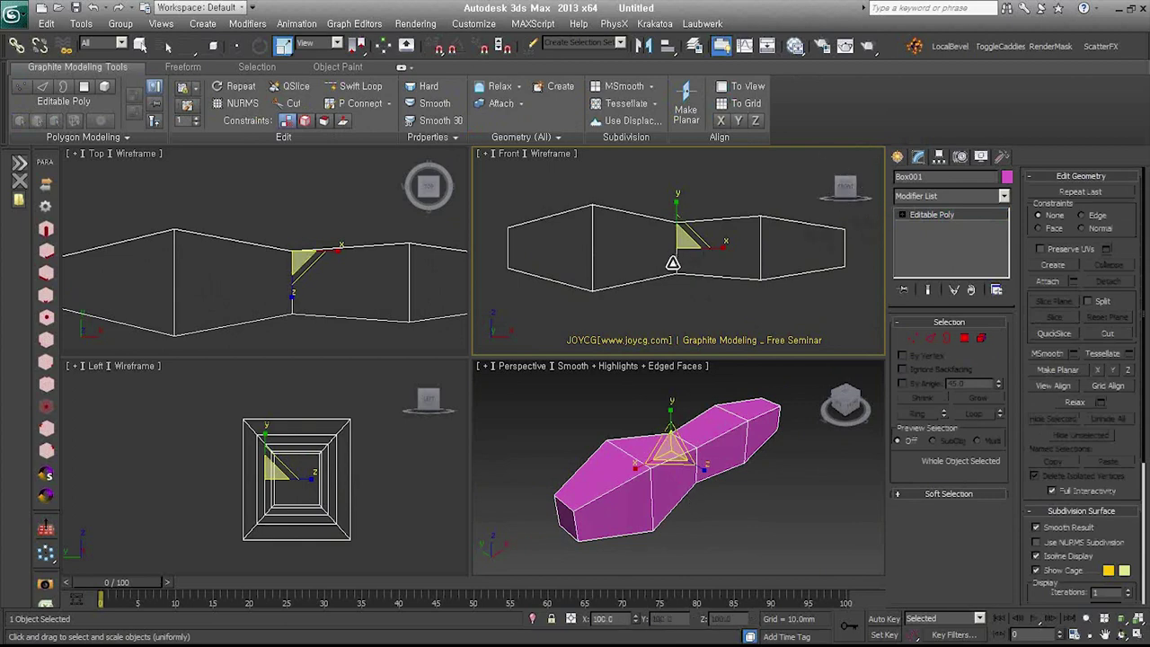
- Add an FFD 3x3x3 and move its control points to bend Box001 into a V
{"action": "left_click", "coordinate": [979, 196]}
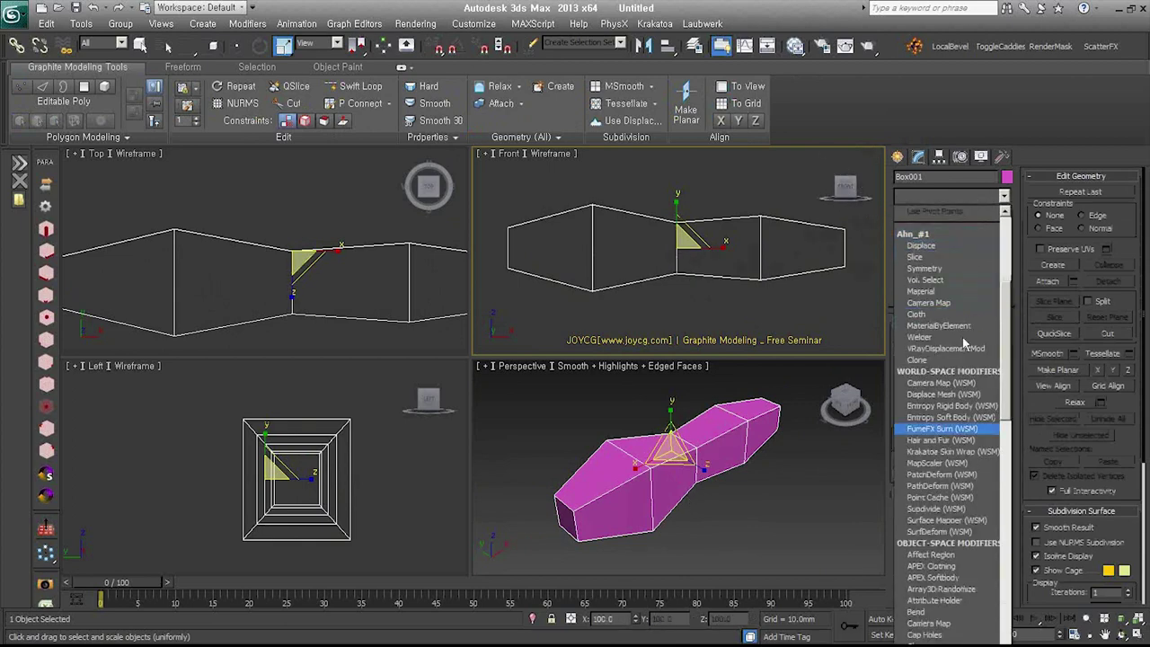
{"action": "scroll", "coordinate": [963, 344], "scroll_direction": "down", "scroll_amount": 3}
{"action": "left_click", "coordinate": [960, 564]}
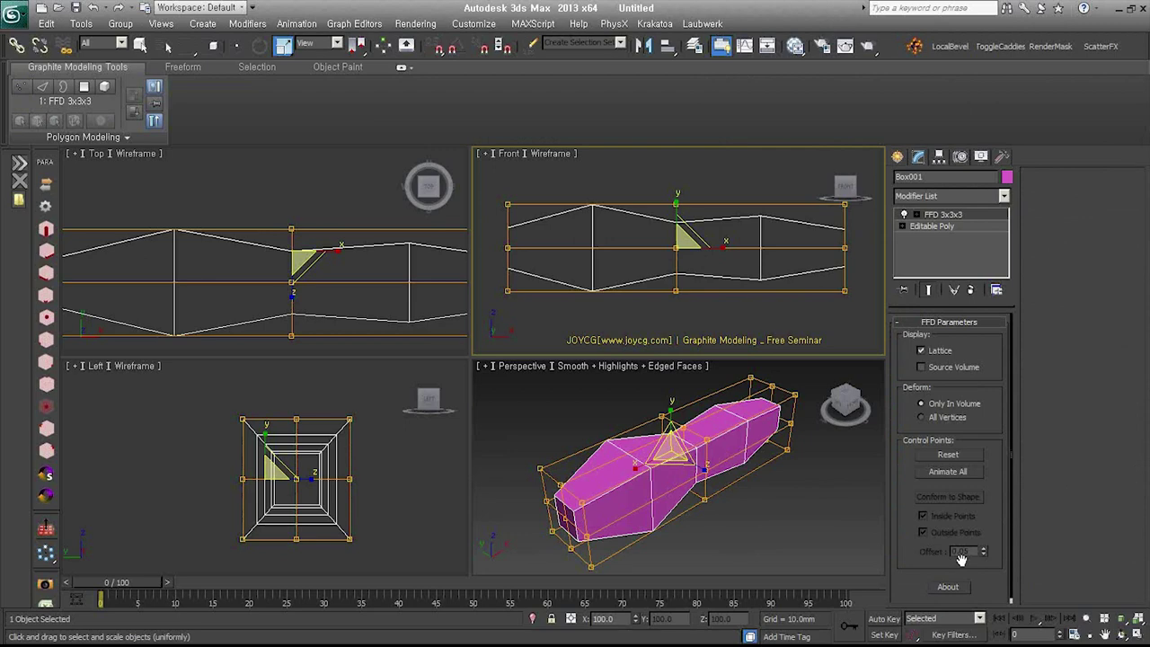
{"action": "left_click", "coordinate": [943, 214]}
{"action": "scroll", "coordinate": [270, 251], "scroll_direction": "down", "scroll_amount": 3}
{"action": "left_click_drag", "start_coordinate": [245, 198], "coordinate": [315, 305]}
{"action": "right_click", "coordinate": [279, 225]}
{"action": "left_click", "coordinate": [296, 242]}
{"action": "mouse_move", "coordinate": [282, 243]}
{"action": "left_mouse_down"}
{"action": "mouse_move", "coordinate": [335, 208]}
{"action": "mouse_move", "coordinate": [395, 287]}
{"action": "left_mouse_up"}
{"action": "left_click_drag", "start_coordinate": [359, 249], "coordinate": [378, 270]}
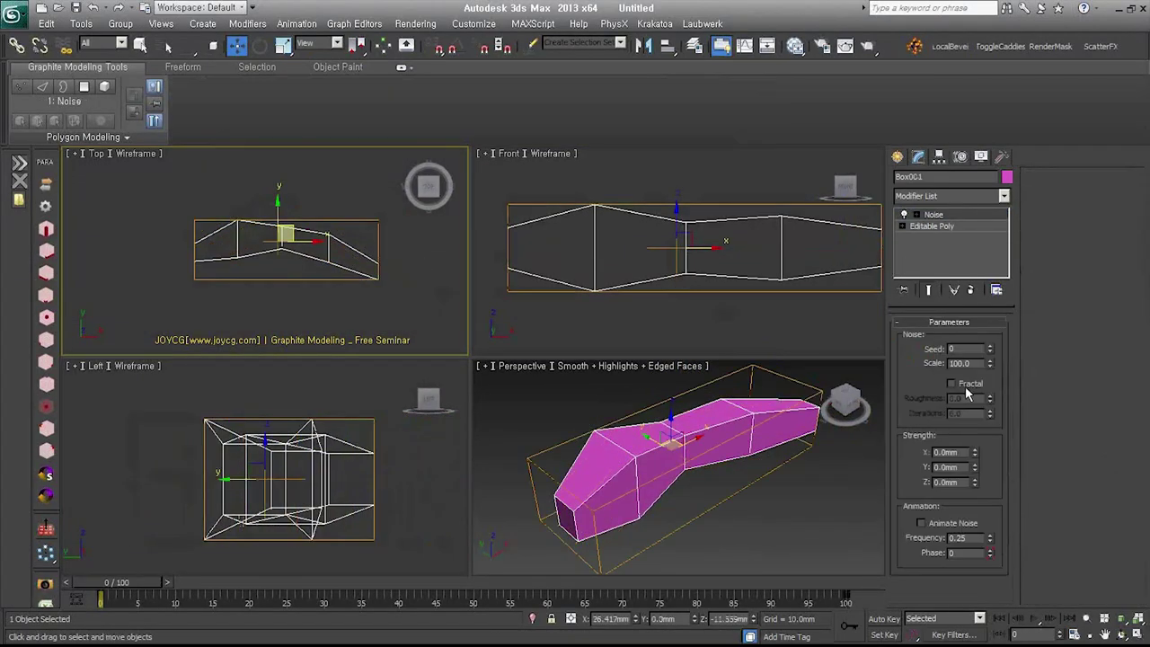
- Set Noise strength to 56.5mm in Y, raise X and Z, then collapse it
{"action": "left_click_drag", "start_coordinate": [975, 469], "coordinate": [976, 422]}
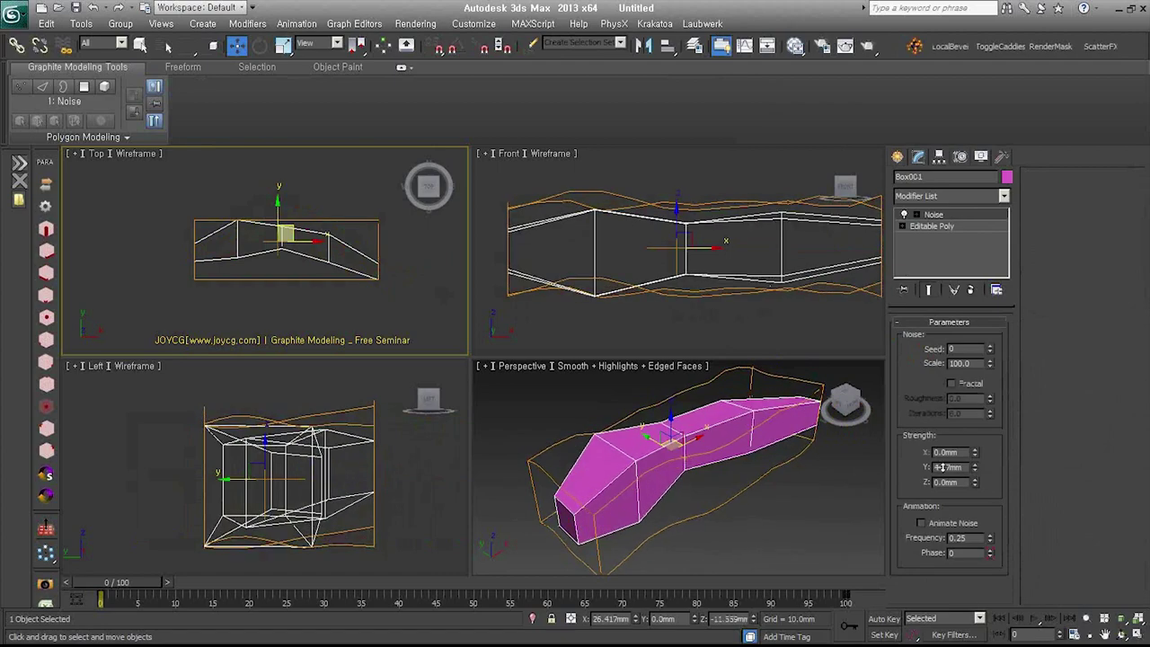
{"action": "left_click_drag", "start_coordinate": [975, 453], "coordinate": [976, 440]}
{"action": "mouse_move", "coordinate": [975, 487]}
{"action": "left_mouse_down"}
{"action": "mouse_move", "coordinate": [984, 438]}
{"action": "mouse_move", "coordinate": [761, 411]}
{"action": "left_mouse_up"}
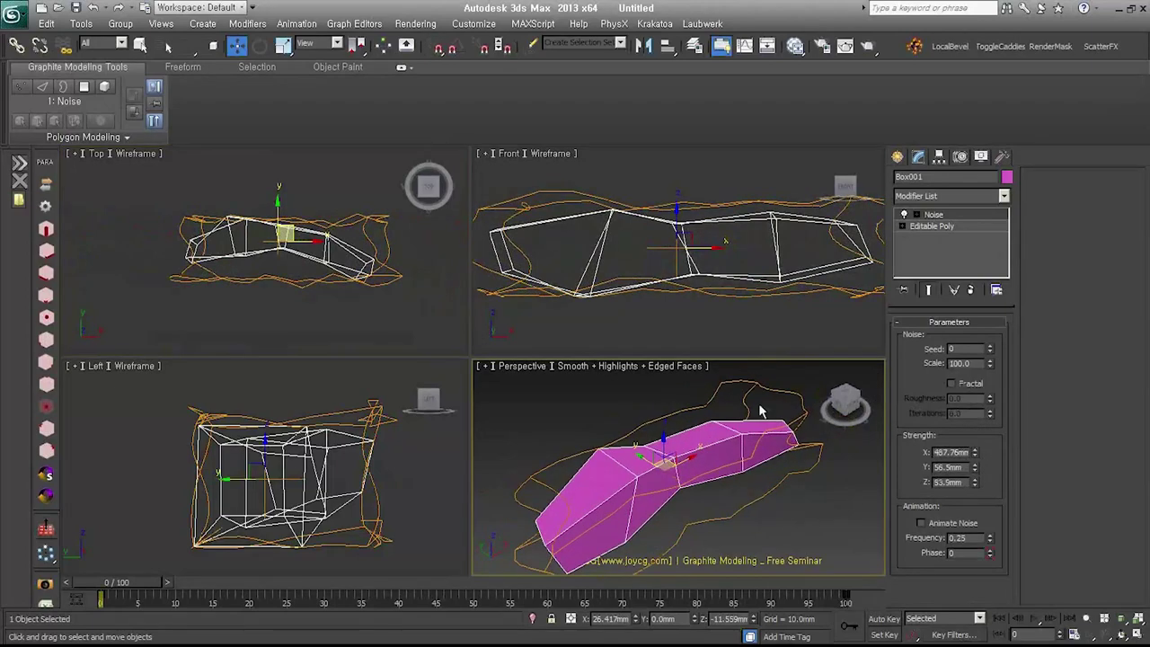
{"action": "key", "text": "ctrl+z"}
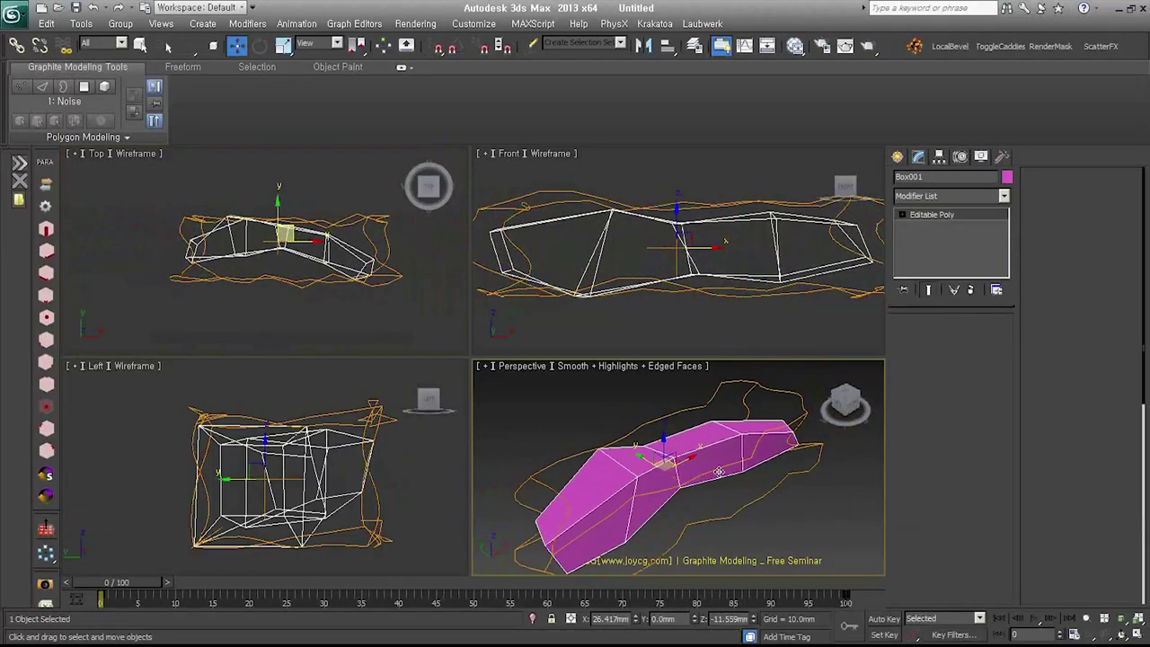
- Add TurboSmooth to Box001 with 2 iterations
{"action": "key", "text": "ctrl+t"}
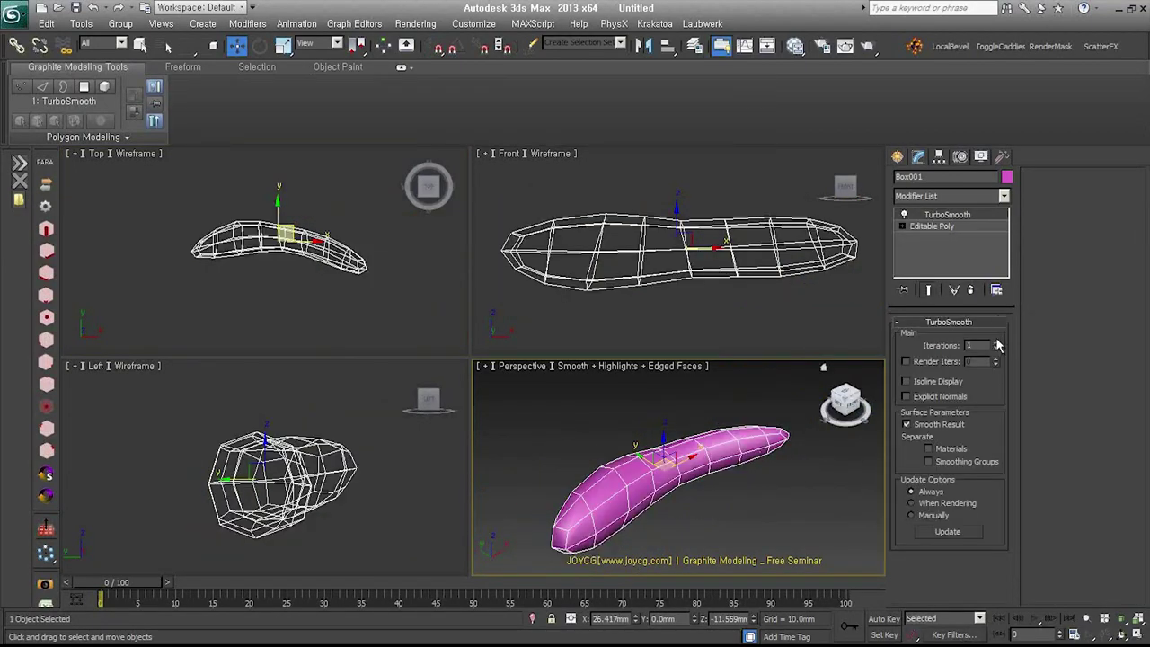
{"action": "left_click", "coordinate": [997, 342]}
{"action": "middle_click_drag", "start_coordinate": [735, 440], "coordinate": [717, 442], "text": "alt"}
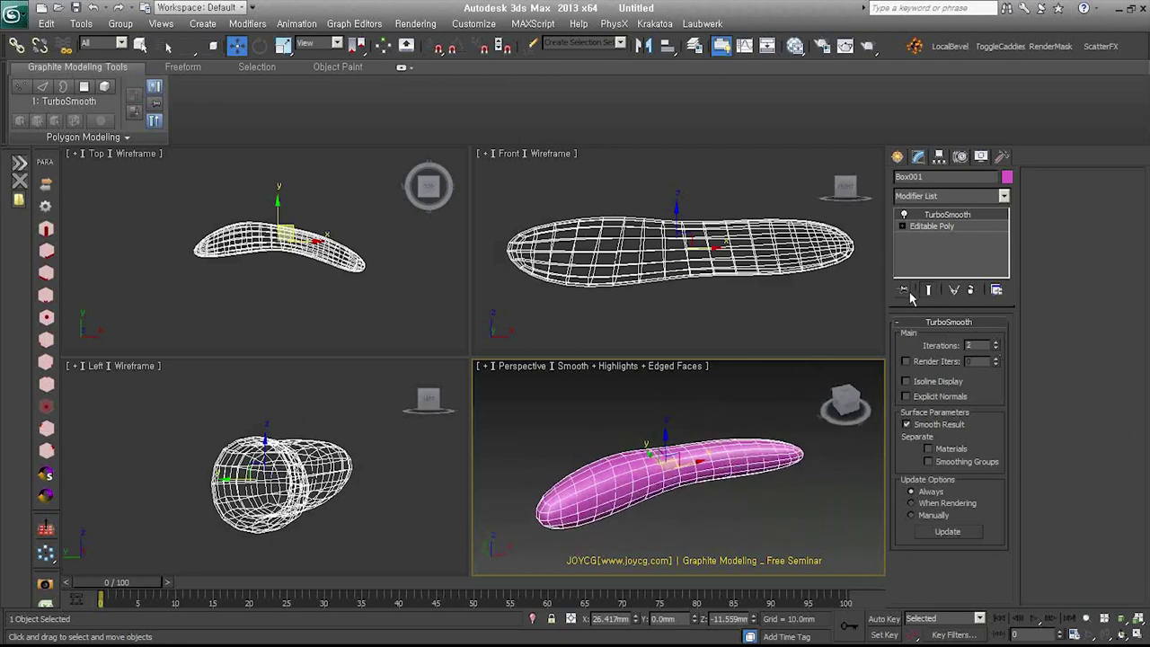
{"action": "left_click", "coordinate": [948, 212]}
- Add an FFD 4x4x4 and move its control points to curve and stretch the mesh
{"action": "key", "text": "ctrl+f"}
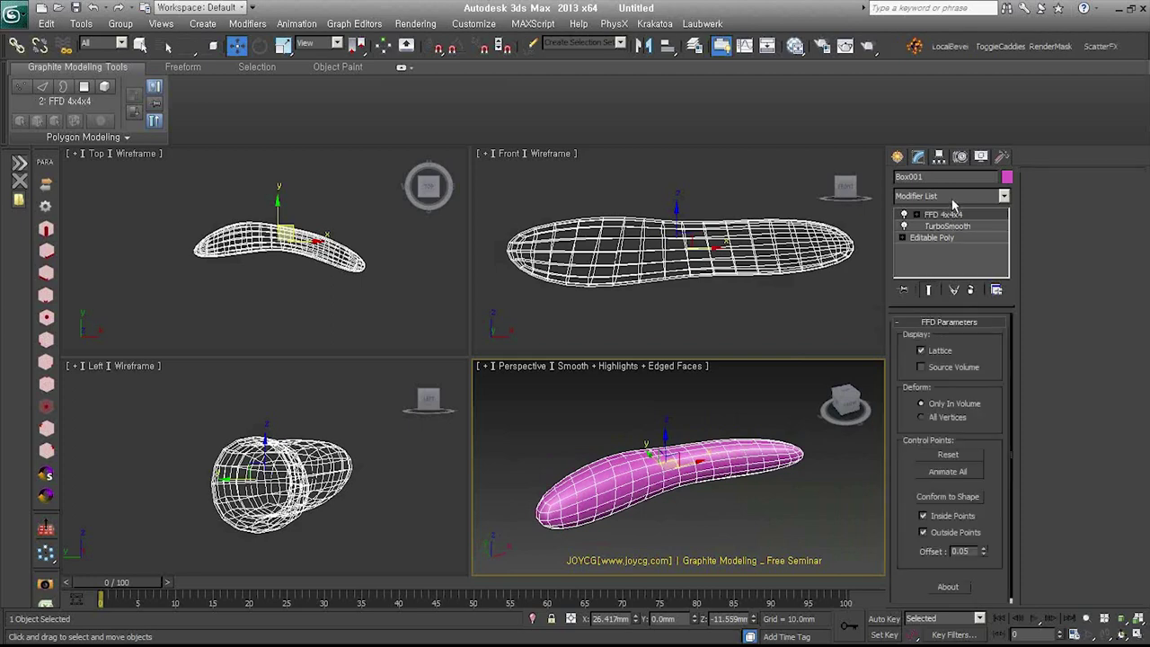
{"action": "left_click", "coordinate": [944, 214]}
{"action": "mouse_move", "coordinate": [232, 241]}
{"action": "left_mouse_down"}
{"action": "mouse_move", "coordinate": [295, 303]}
{"action": "mouse_move", "coordinate": [260, 241]}
{"action": "mouse_move", "coordinate": [299, 195]}
{"action": "left_mouse_up"}
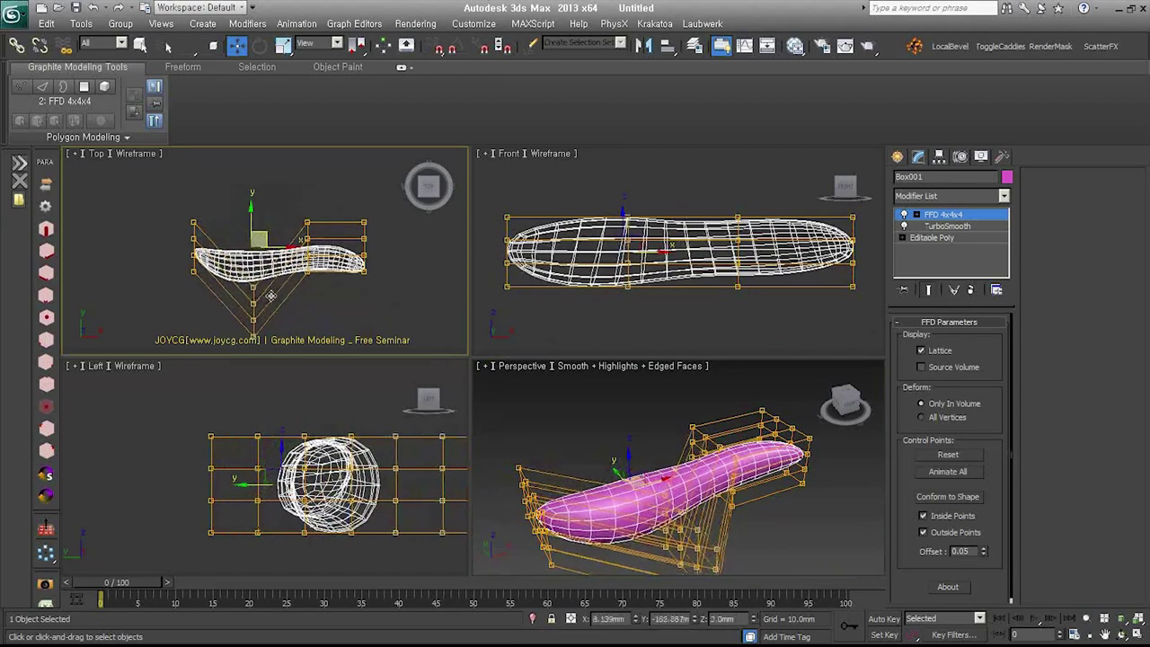
{"action": "left_click_drag", "start_coordinate": [364, 261], "coordinate": [395, 269]}
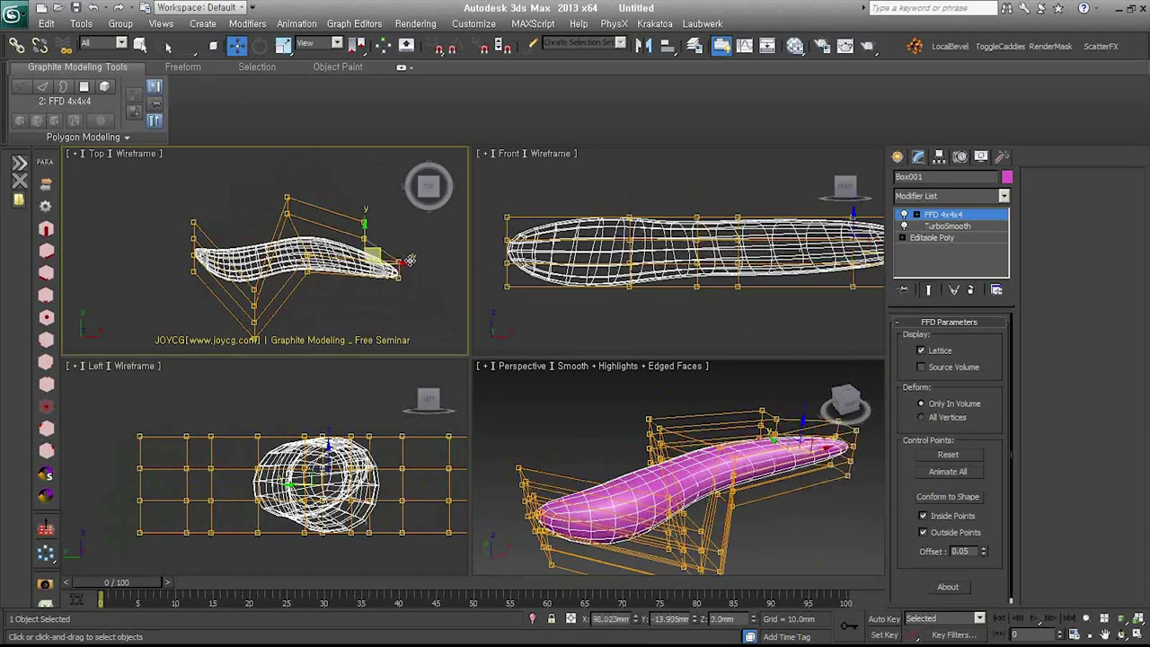
{"action": "middle_click_drag", "start_coordinate": [647, 467], "coordinate": [700, 461], "text": "alt"}
{"action": "left_click_drag", "start_coordinate": [607, 184], "coordinate": [666, 298]}
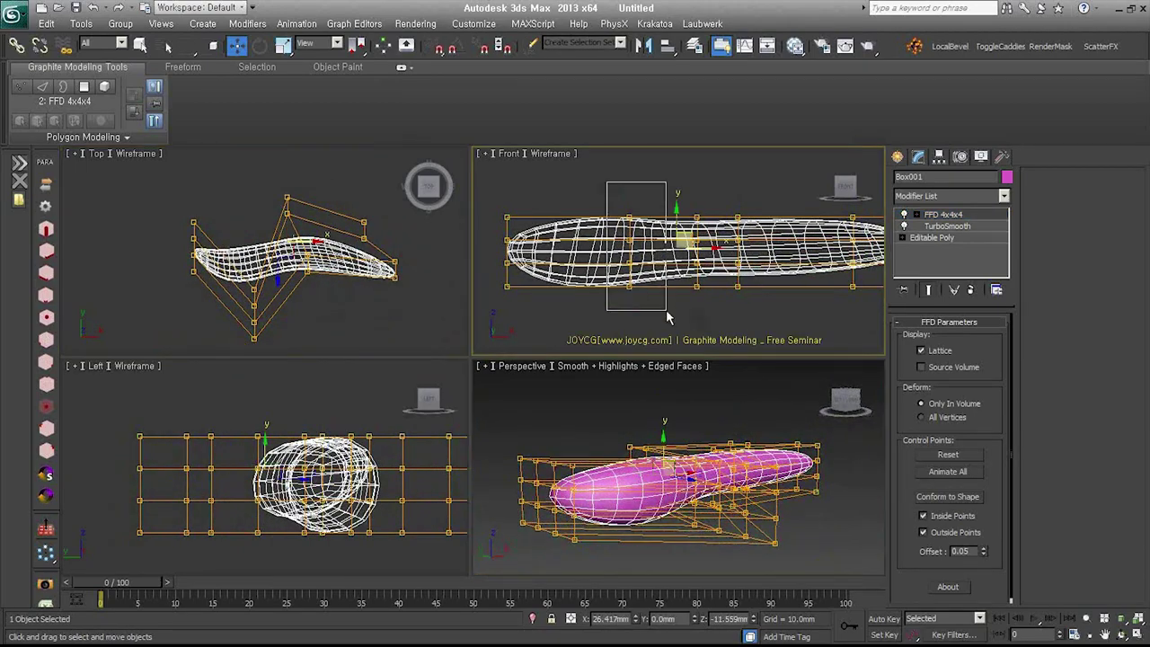
{"action": "left_click_drag", "start_coordinate": [626, 200], "coordinate": [683, 180]}
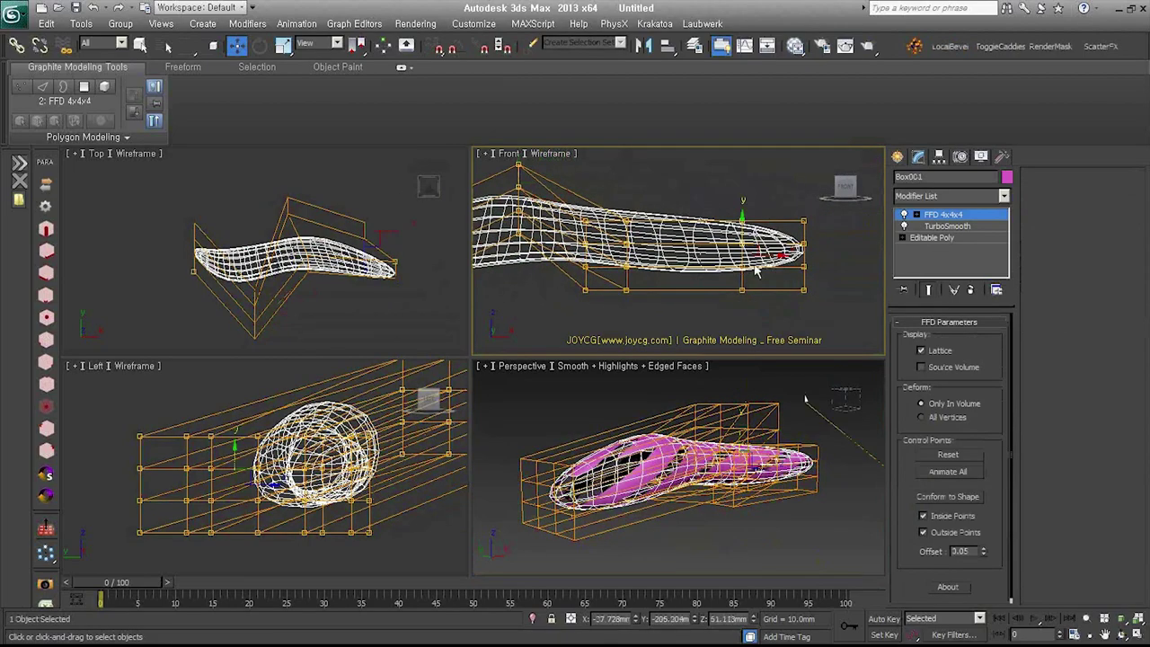
{"action": "middle_click_drag", "start_coordinate": [701, 234], "coordinate": [718, 282], "text": "alt"}
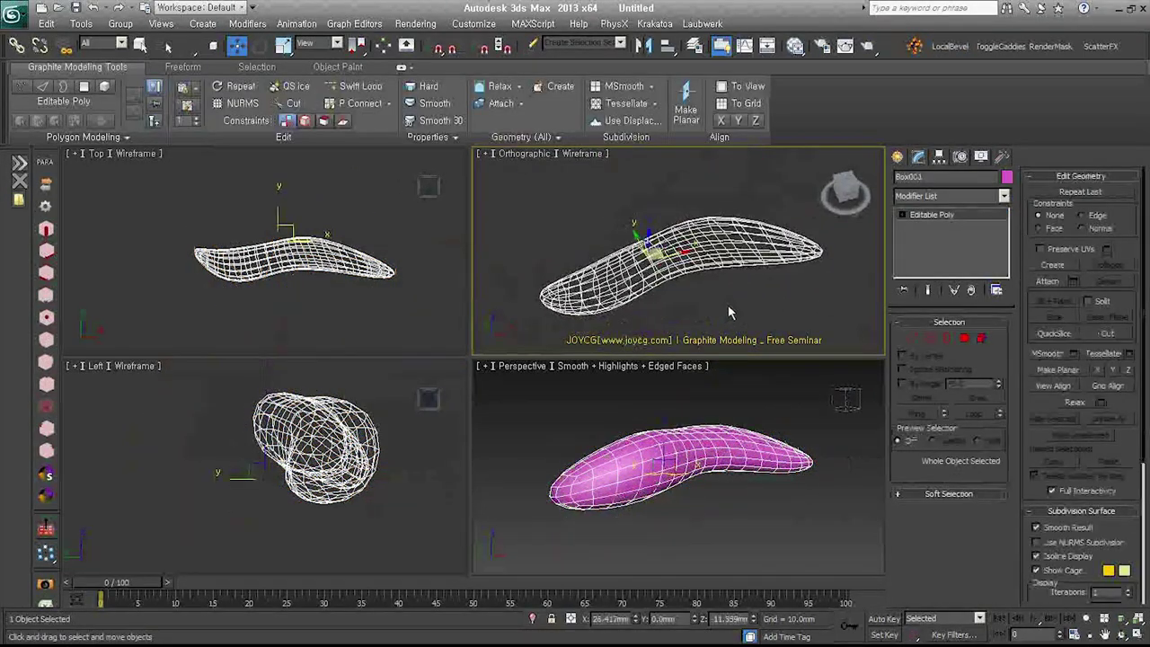
- Open the Generate Topology panel, then briefly test and undo a TurboSmooth
{"action": "left_click", "coordinate": [96, 139]}
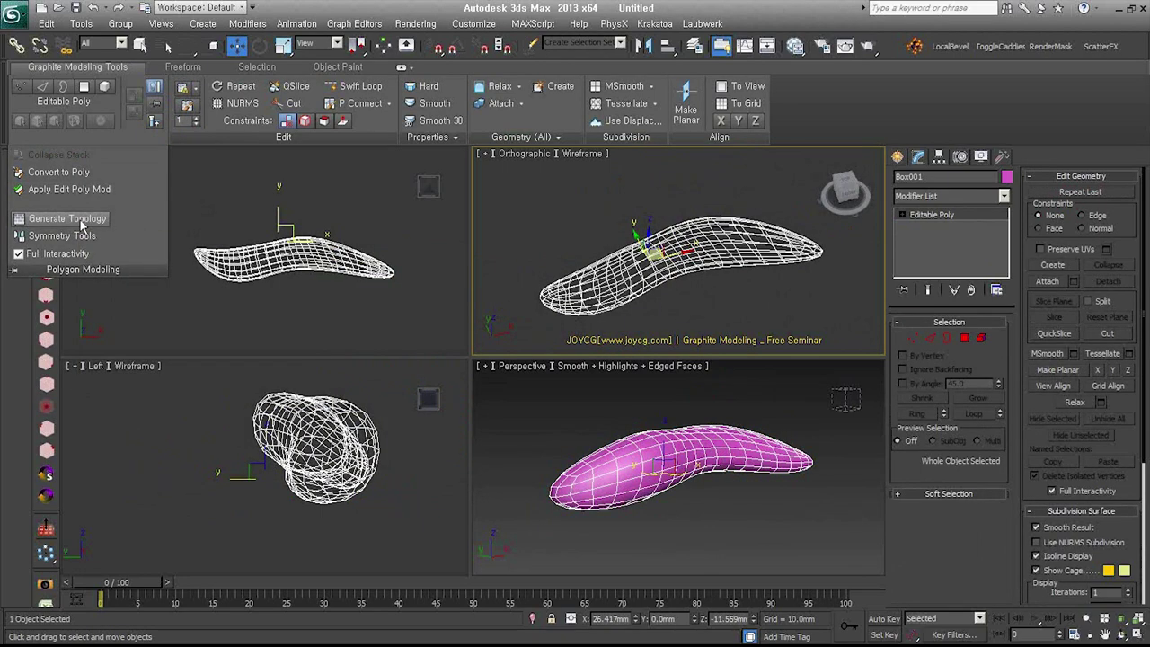
{"action": "left_click", "coordinate": [80, 224]}
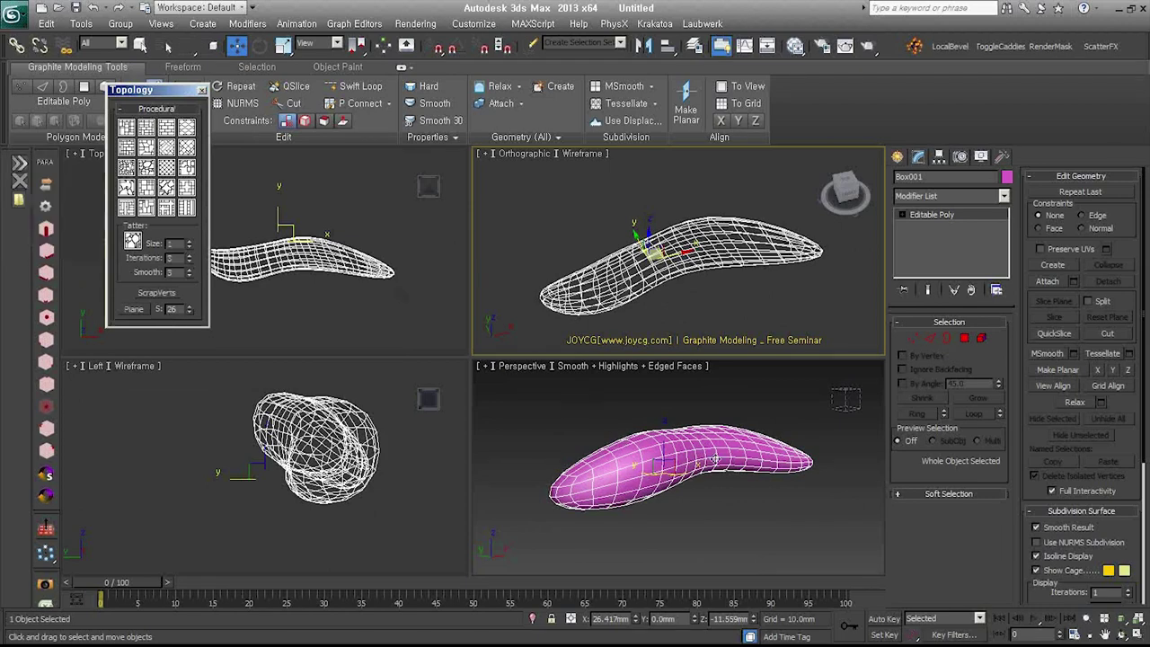
{"action": "middle_click_drag", "start_coordinate": [666, 450], "coordinate": [708, 485], "text": "alt"}
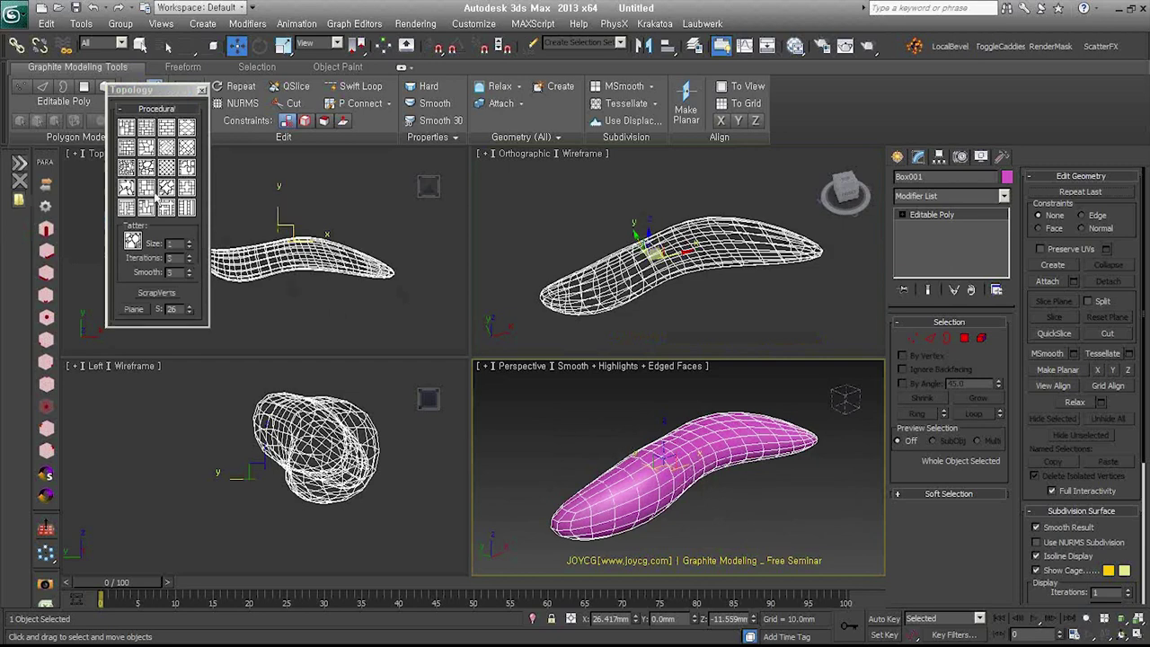
{"action": "middle_click_drag", "start_coordinate": [636, 455], "coordinate": [649, 455], "text": "alt"}
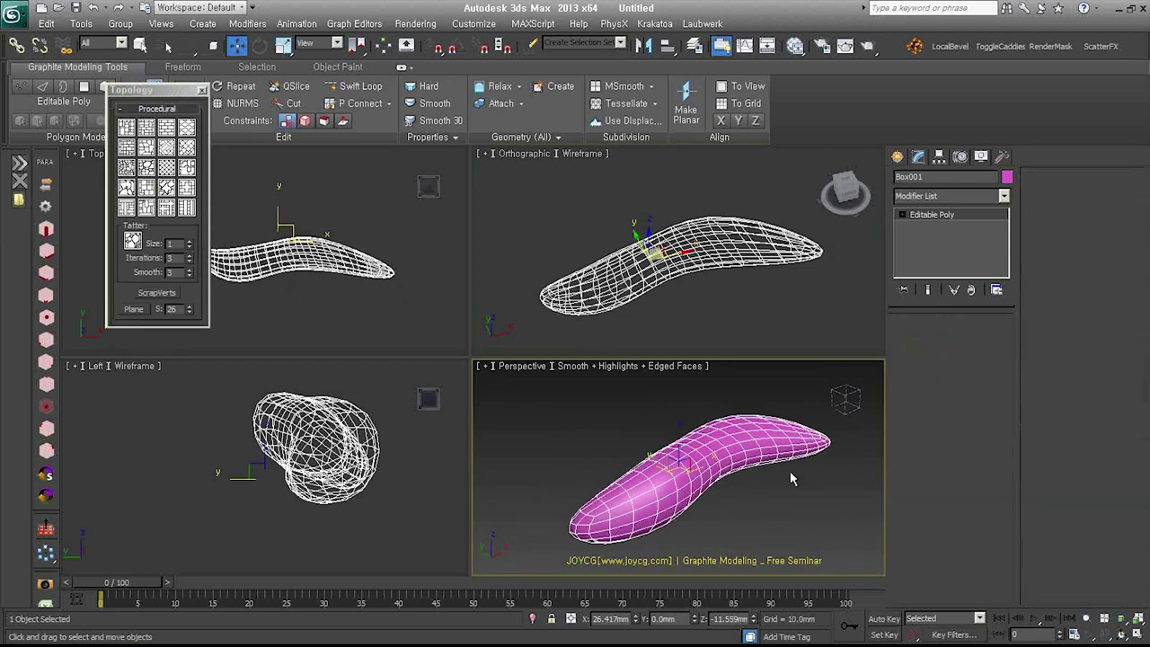
{"action": "key", "text": "ctrl+t"}
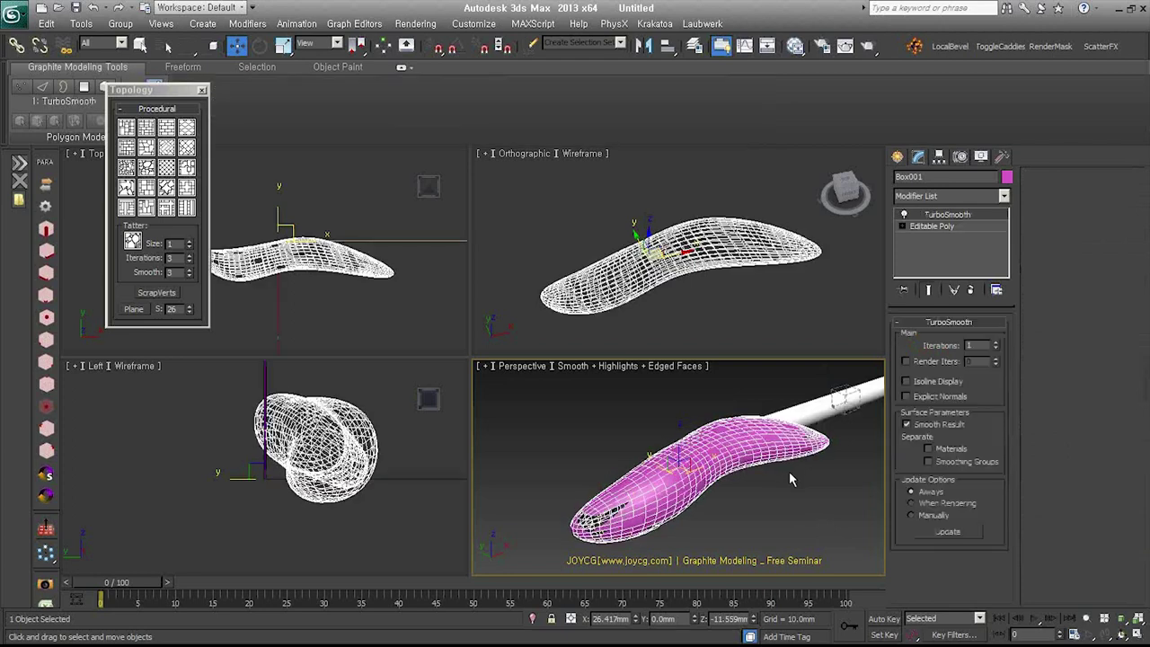
{"action": "middle_click_drag", "start_coordinate": [791, 479], "coordinate": [731, 483], "text": "alt"}
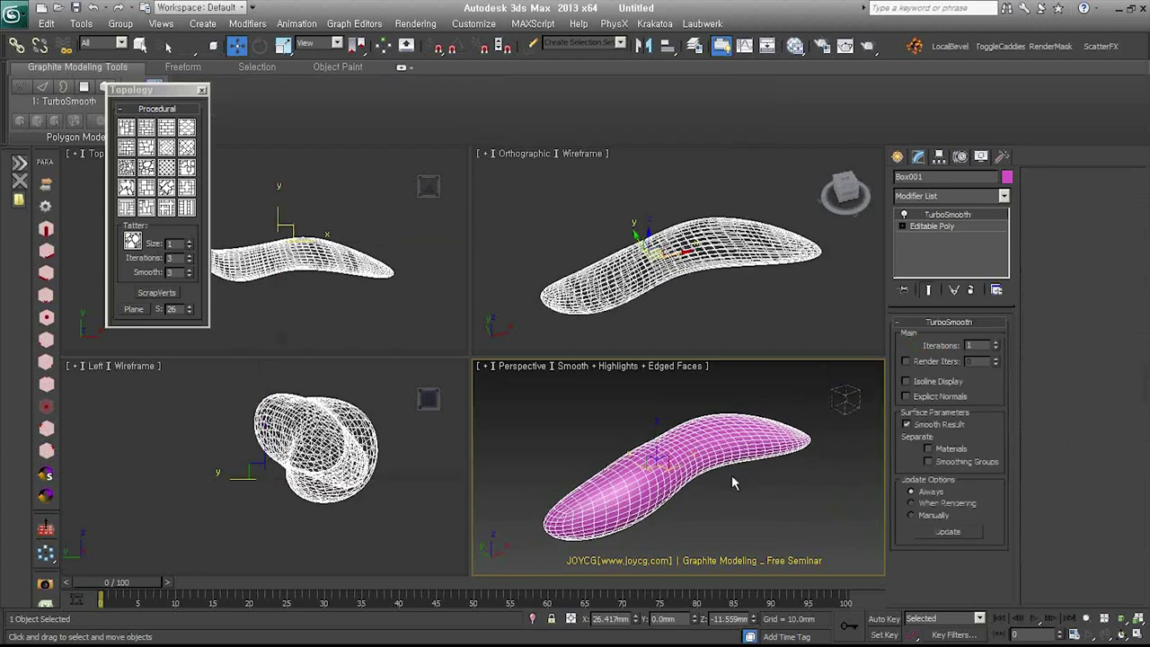
{"action": "key", "text": "ctrl+z"}
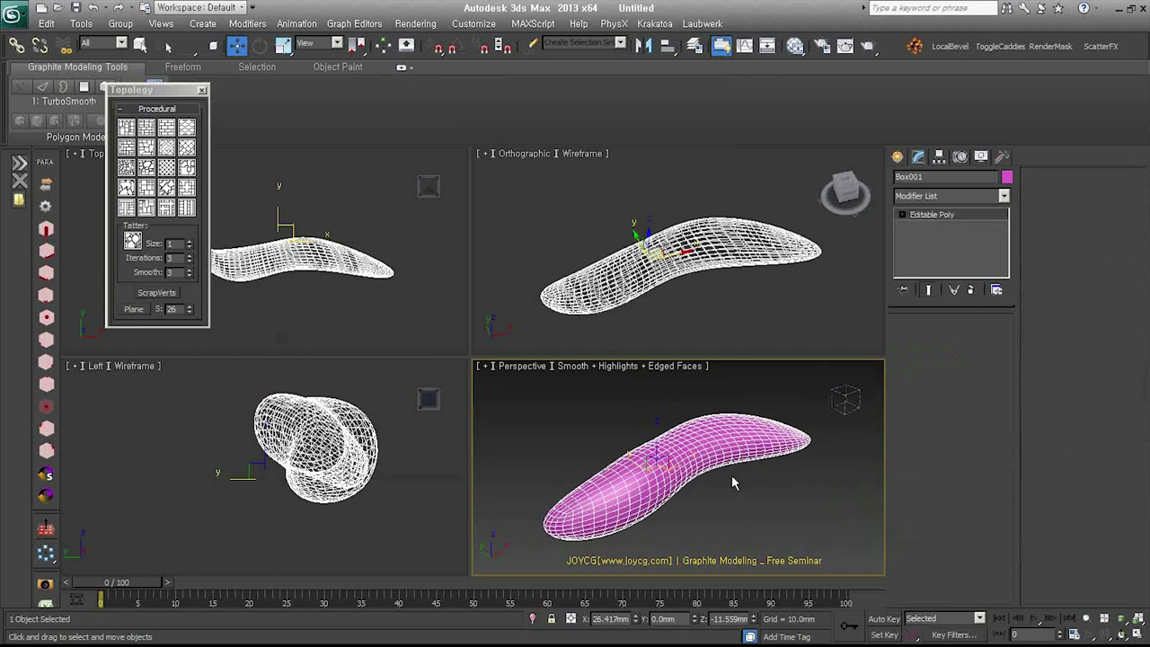
{"action": "mouse_move", "coordinate": [731, 475]}
{"action": "middle_mouse_down"}
{"action": "mouse_move", "coordinate": [753, 474]}
{"action": "mouse_move", "coordinate": [731, 481]}
{"action": "middle_mouse_up"}
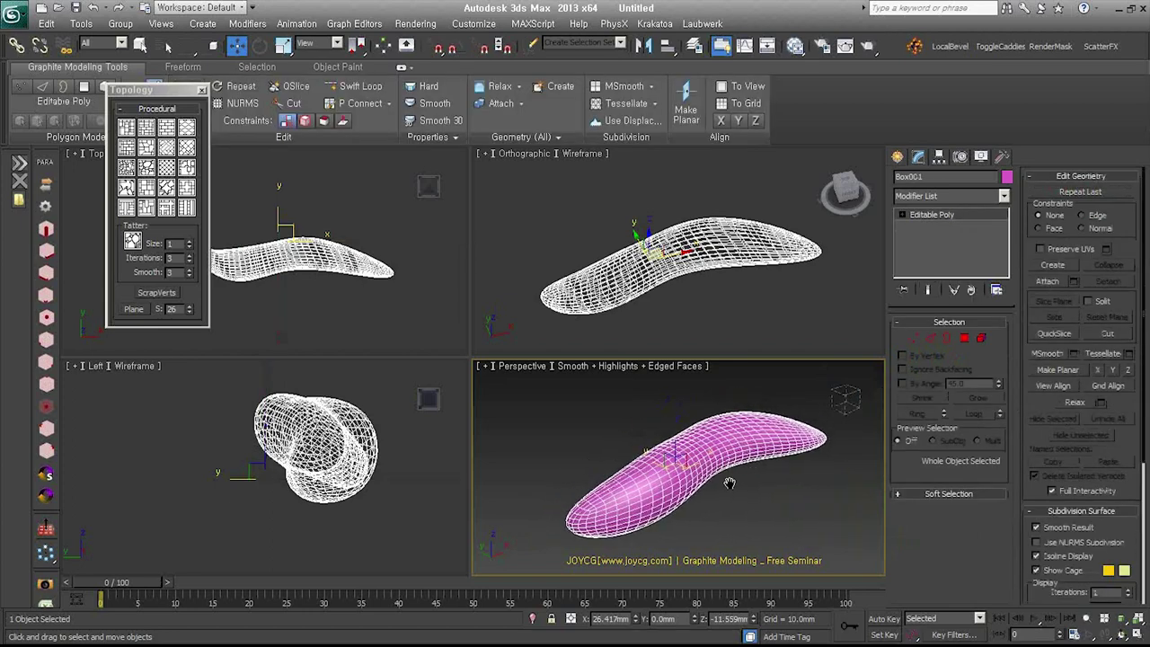
- Apply Procedural topology patterns to give the mesh an irregular cell layout
{"action": "left_click", "coordinate": [126, 167]}
{"action": "left_click", "coordinate": [145, 169]}
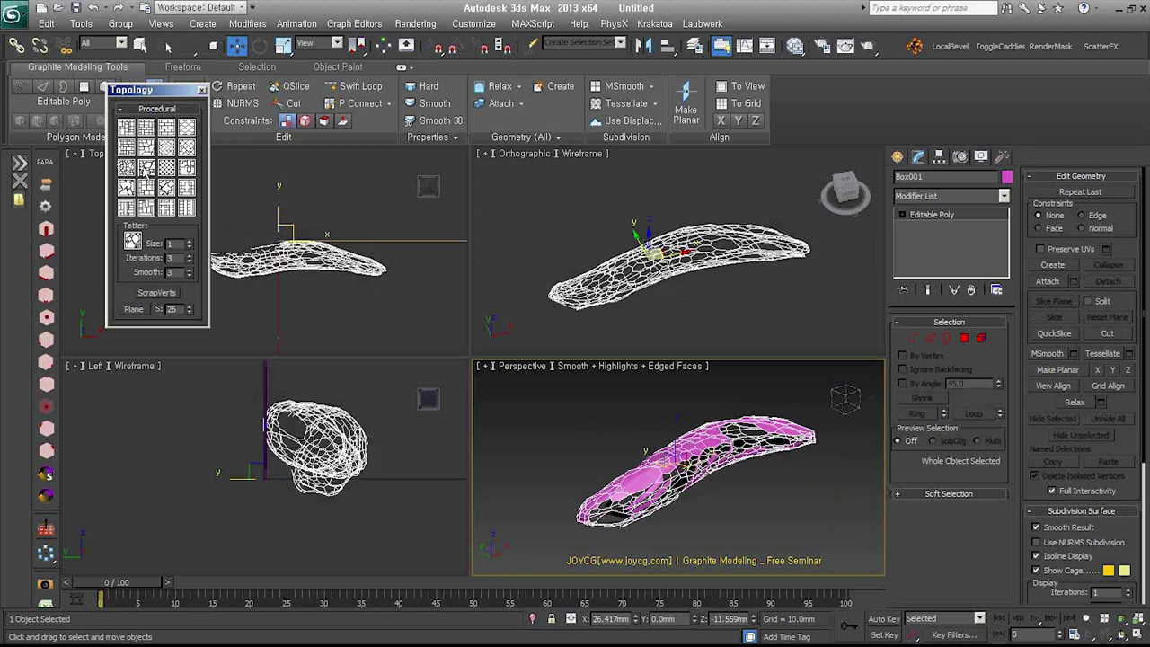
{"action": "left_click", "coordinate": [147, 171]}
{"action": "mouse_move", "coordinate": [650, 431]}
{"action": "middle_mouse_down", "text": "alt"}
{"action": "mouse_move", "coordinate": [677, 420]}
{"action": "mouse_move", "coordinate": [800, 467]}
{"action": "middle_mouse_up", "text": "alt"}
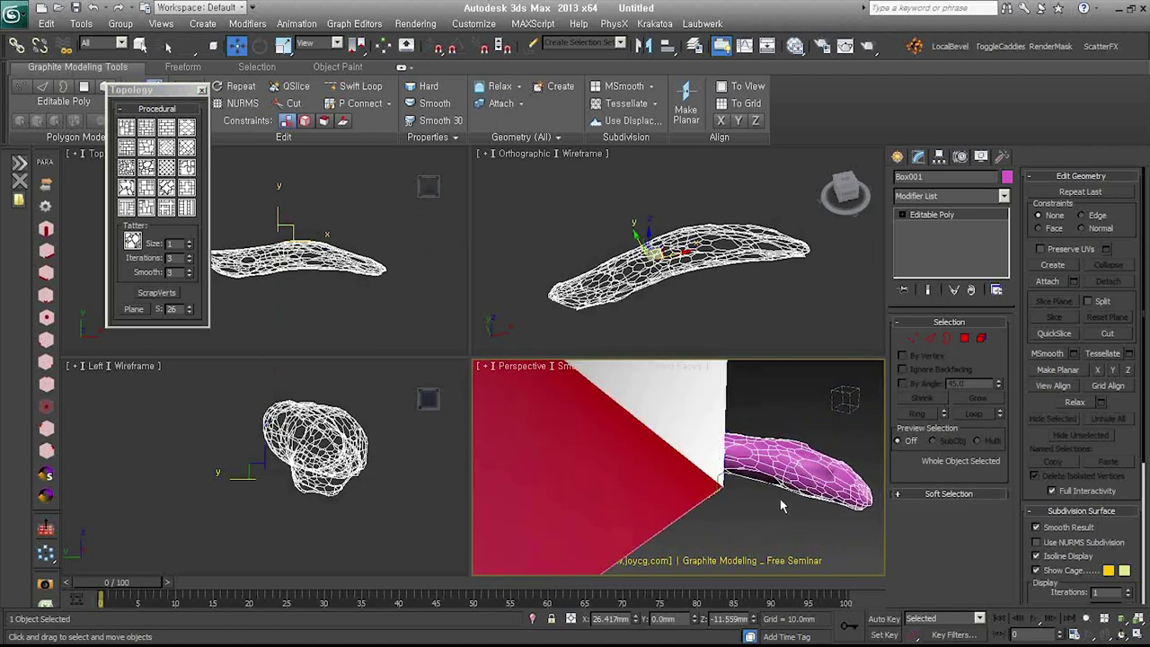
{"action": "middle_click_drag", "start_coordinate": [800, 467], "coordinate": [623, 491], "text": "alt"}
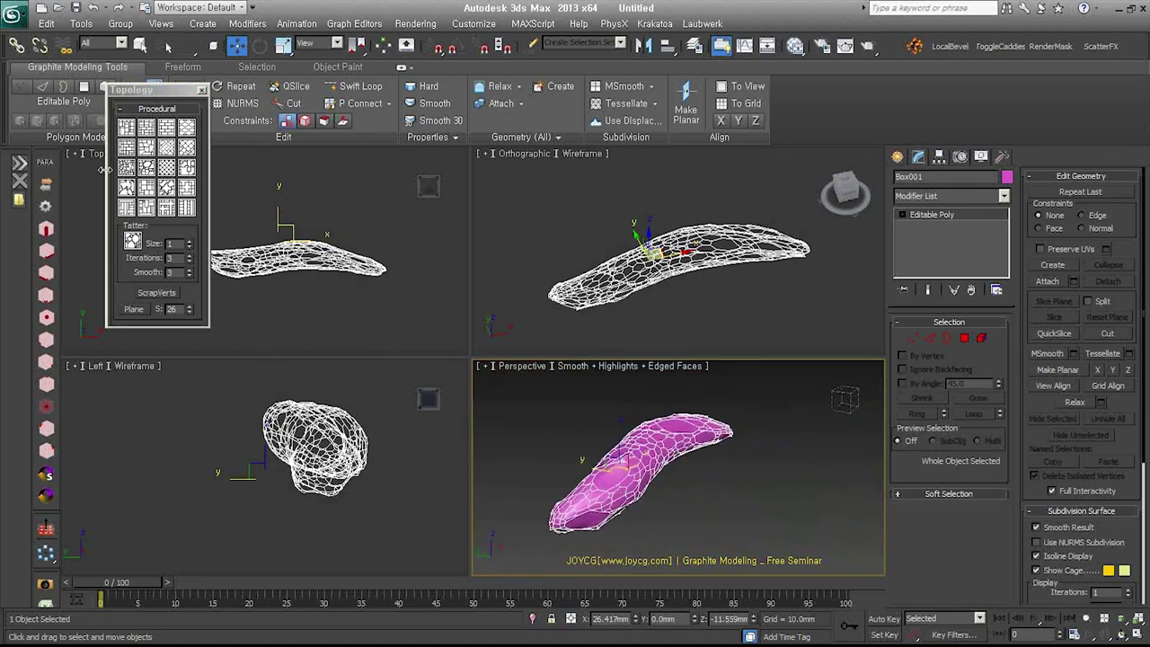
{"action": "middle_click_drag", "start_coordinate": [710, 468], "coordinate": [722, 474]}
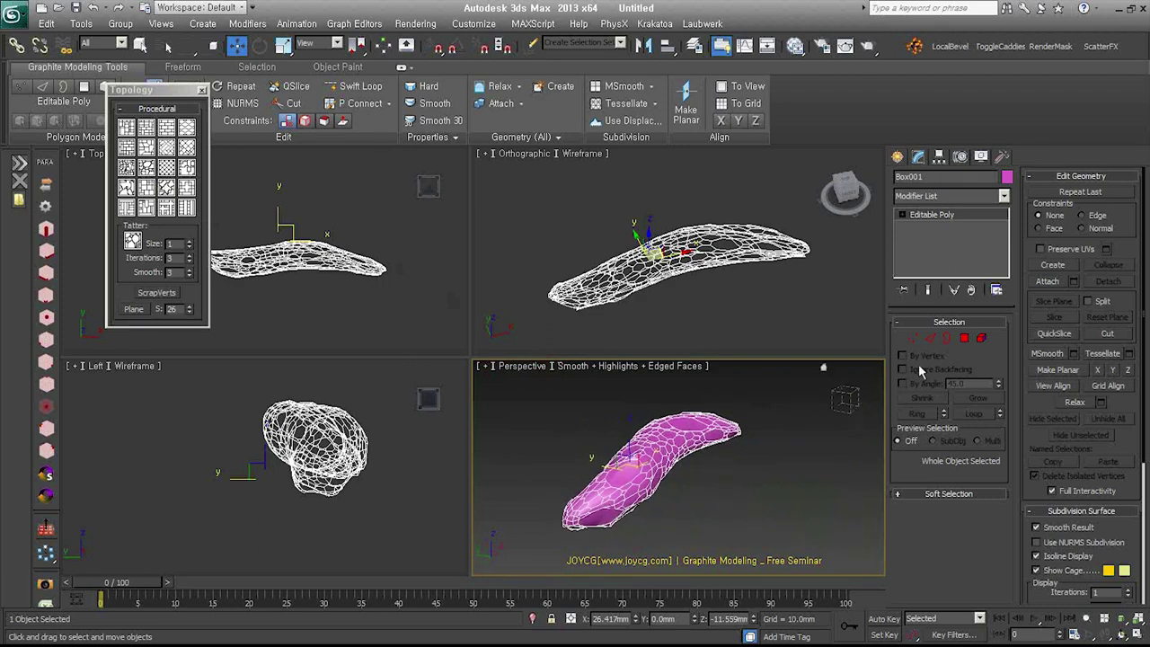
{"action": "left_click", "coordinate": [930, 339]}
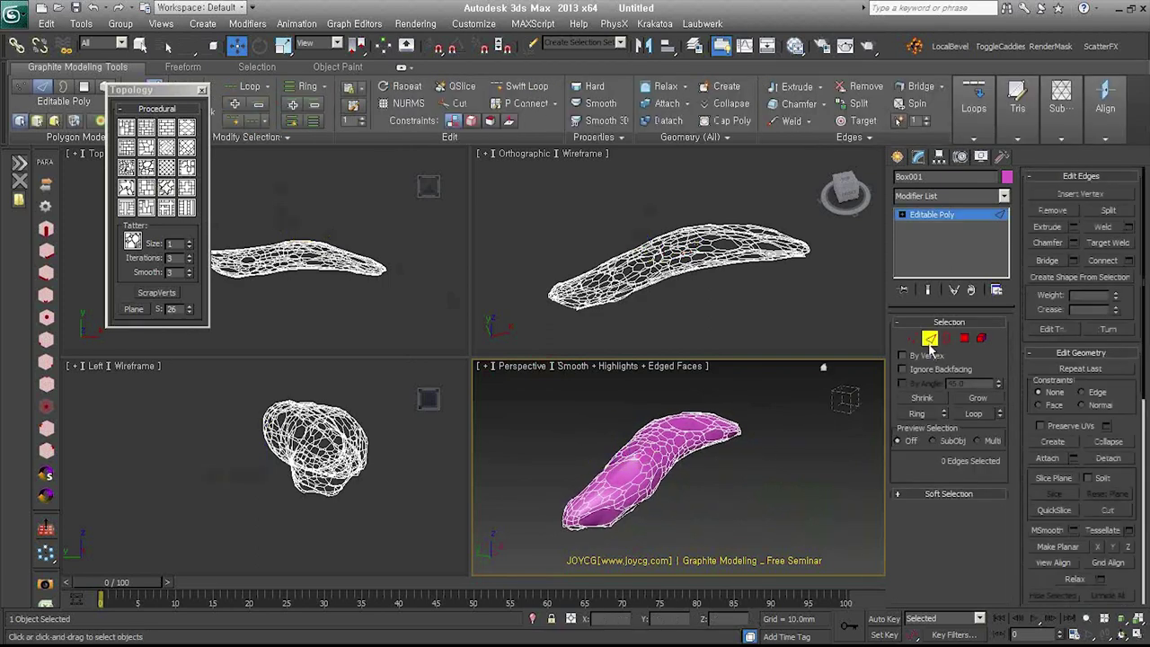
- Select all of the mesh's edges and create a smooth spline shape from them
{"action": "key", "text": "ctrl+a"}
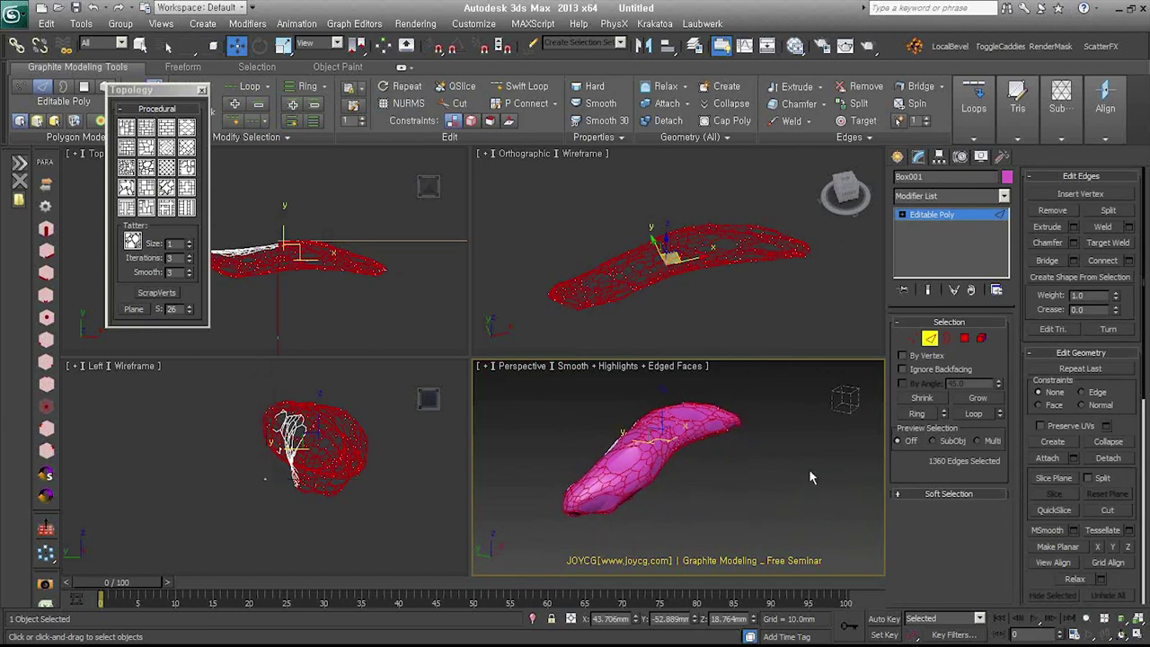
{"action": "left_click", "coordinate": [1063, 276]}
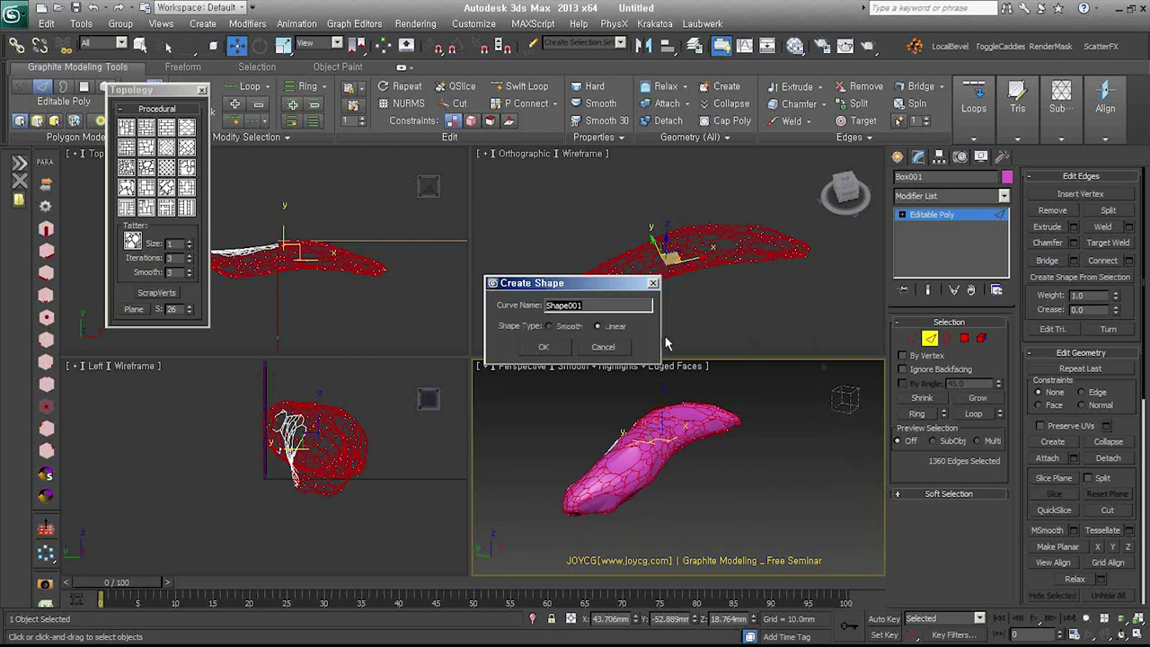
{"action": "left_click", "coordinate": [567, 328]}
{"action": "left_click", "coordinate": [544, 348]}
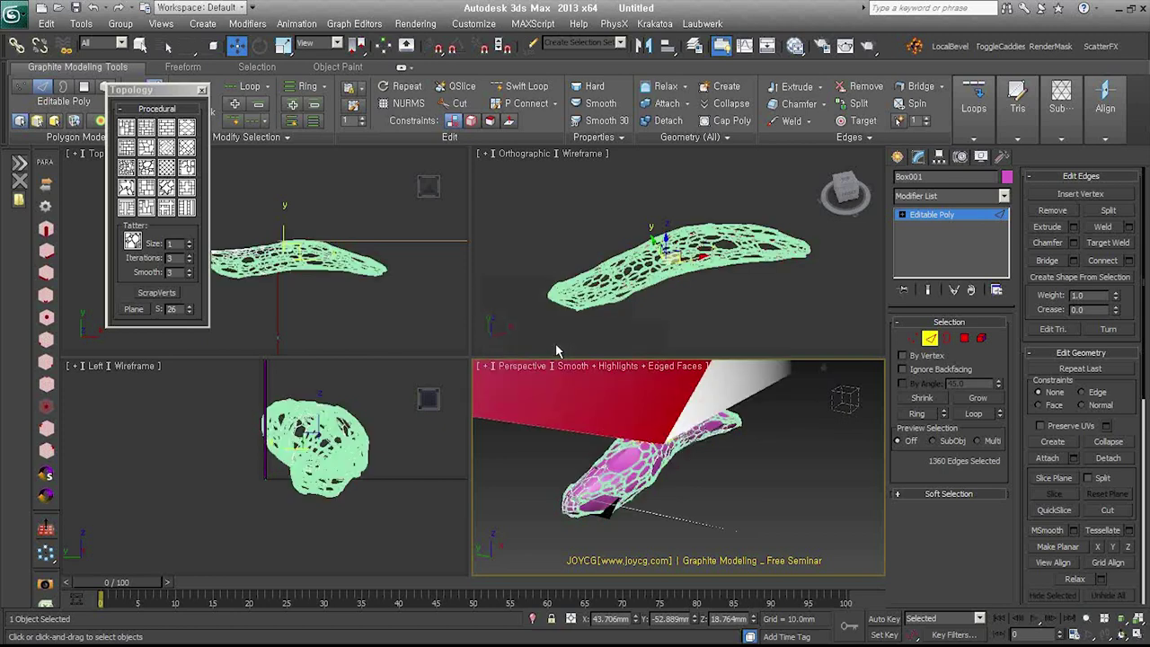
- Exit edge editing, deselect the mesh and select the new Shape001 spline
{"action": "left_click", "coordinate": [930, 338]}
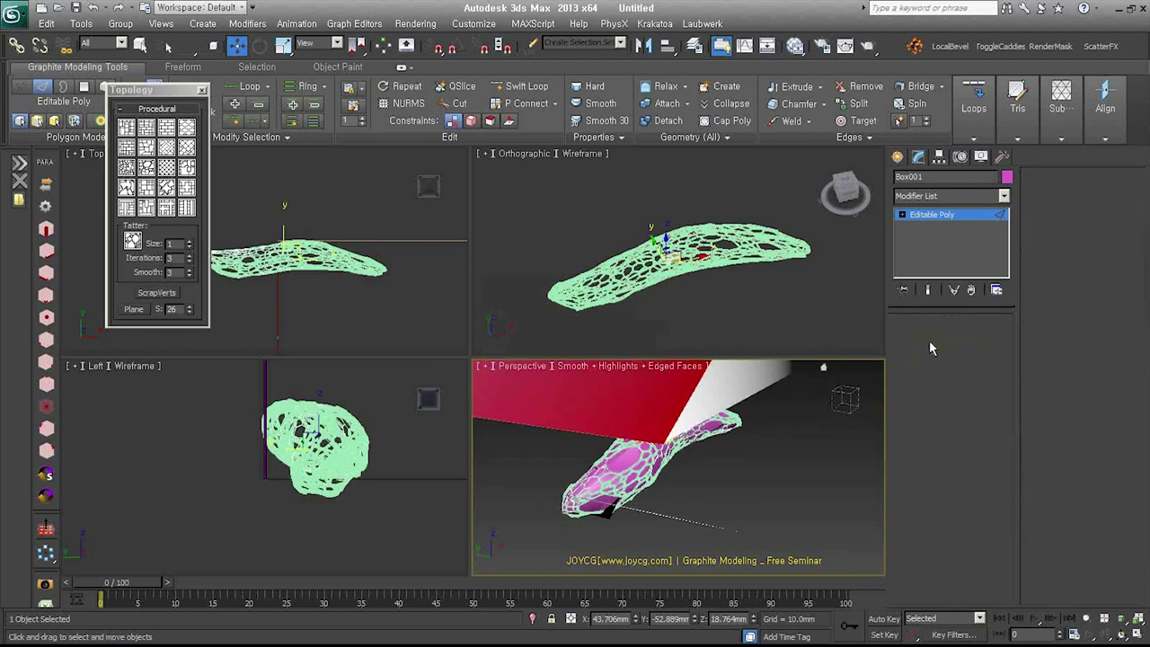
{"action": "left_click", "coordinate": [741, 456]}
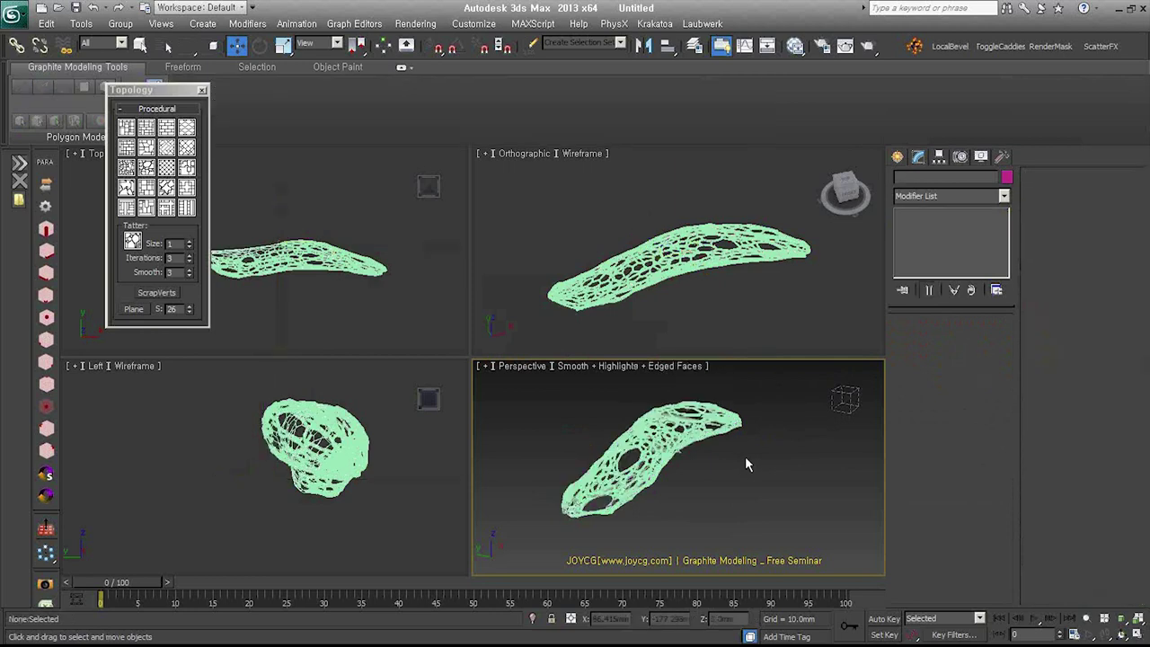
{"action": "left_click", "coordinate": [680, 430]}
- Make Shape001 render as round strands and zoom around to inspect the wire lattice
{"action": "scroll", "coordinate": [710, 445], "scroll_direction": "up", "scroll_amount": 2}
{"action": "scroll", "coordinate": [732, 454], "scroll_direction": "up", "scroll_amount": 3}
{"action": "scroll", "coordinate": [755, 460], "scroll_direction": "up", "scroll_amount": 3}
{"action": "middle_click_drag", "start_coordinate": [755, 460], "coordinate": [762, 452]}
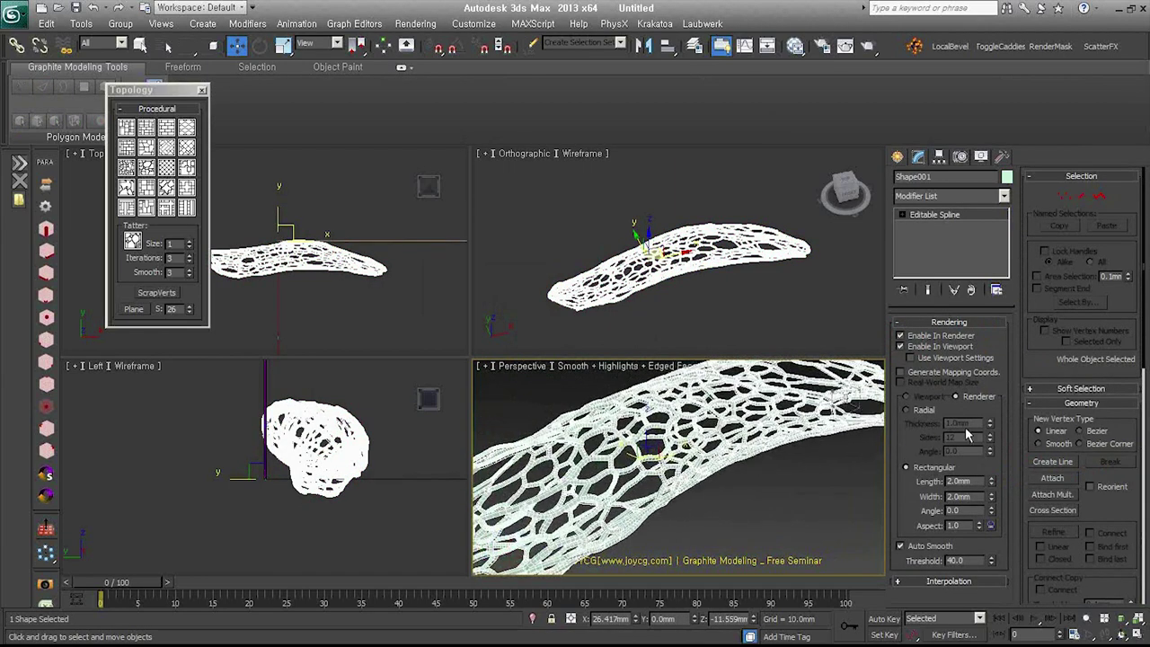
{"action": "left_click", "coordinate": [926, 411]}
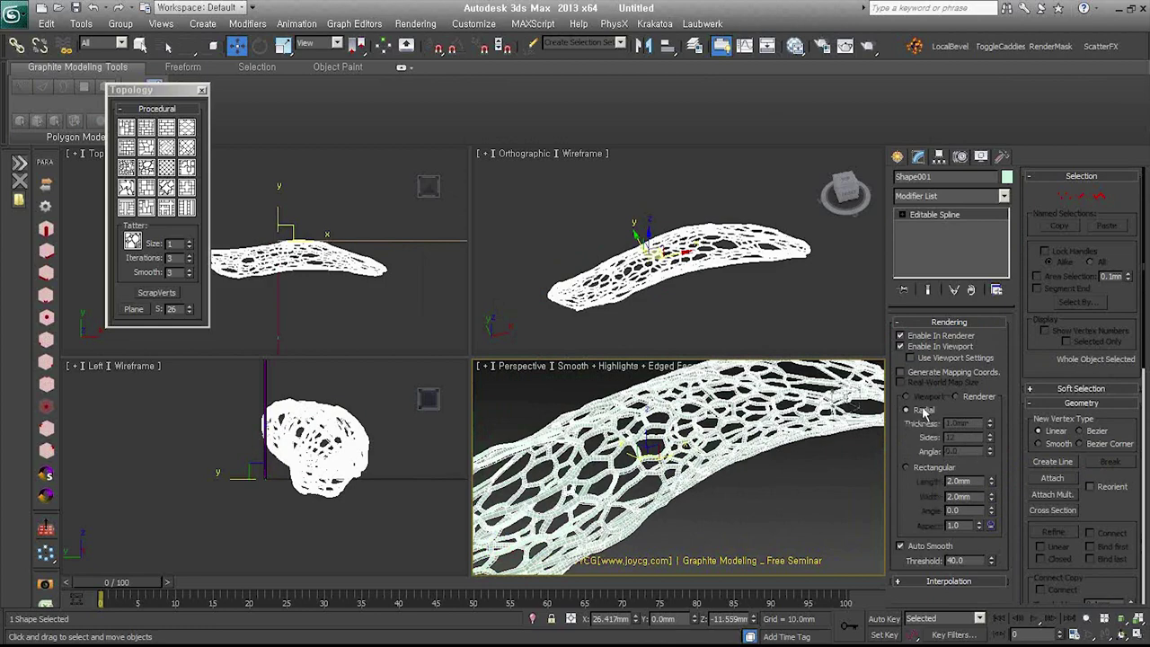
{"action": "scroll", "coordinate": [814, 426], "scroll_direction": "down", "scroll_amount": 3}
{"action": "scroll", "coordinate": [841, 436], "scroll_direction": "down", "scroll_amount": 3}
{"action": "scroll", "coordinate": [826, 440], "scroll_direction": "down", "scroll_amount": 2}
{"action": "scroll", "coordinate": [791, 454], "scroll_direction": "up", "scroll_amount": 2}
{"action": "scroll", "coordinate": [714, 462], "scroll_direction": "up", "scroll_amount": 2}
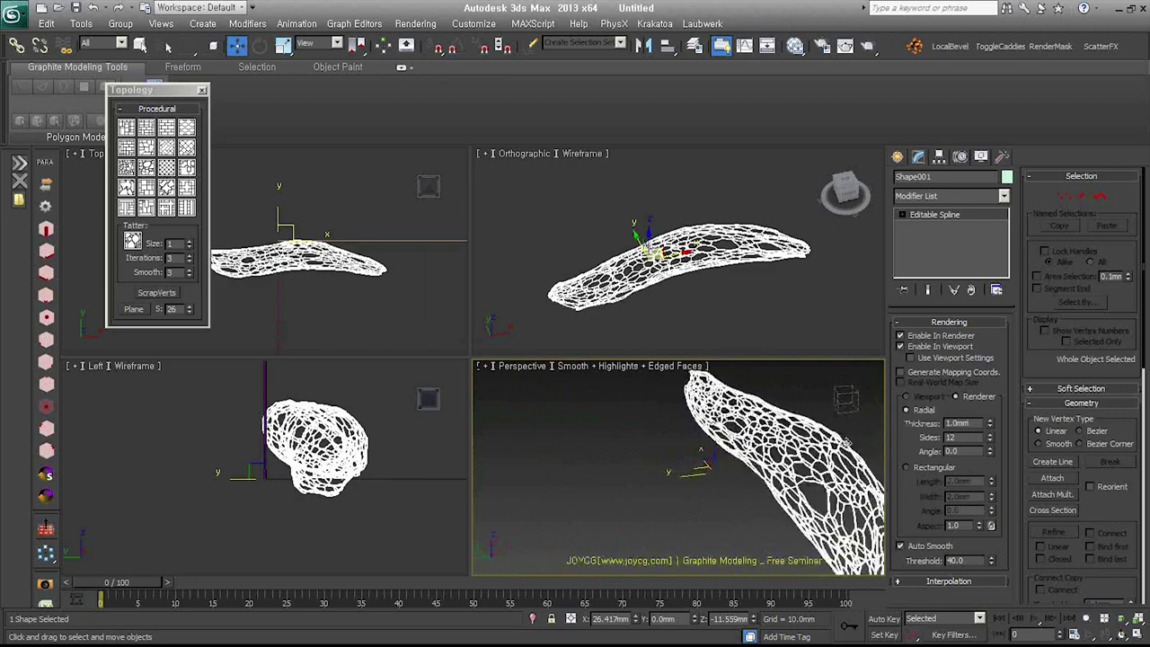
{"action": "scroll", "coordinate": [708, 465], "scroll_direction": "up", "scroll_amount": 2}
{"action": "scroll", "coordinate": [708, 465], "scroll_direction": "up", "scroll_amount": 2}
{"action": "scroll", "coordinate": [710, 467], "scroll_direction": "down", "scroll_amount": 4}
{"action": "scroll", "coordinate": [723, 490], "scroll_direction": "up", "scroll_amount": 1}
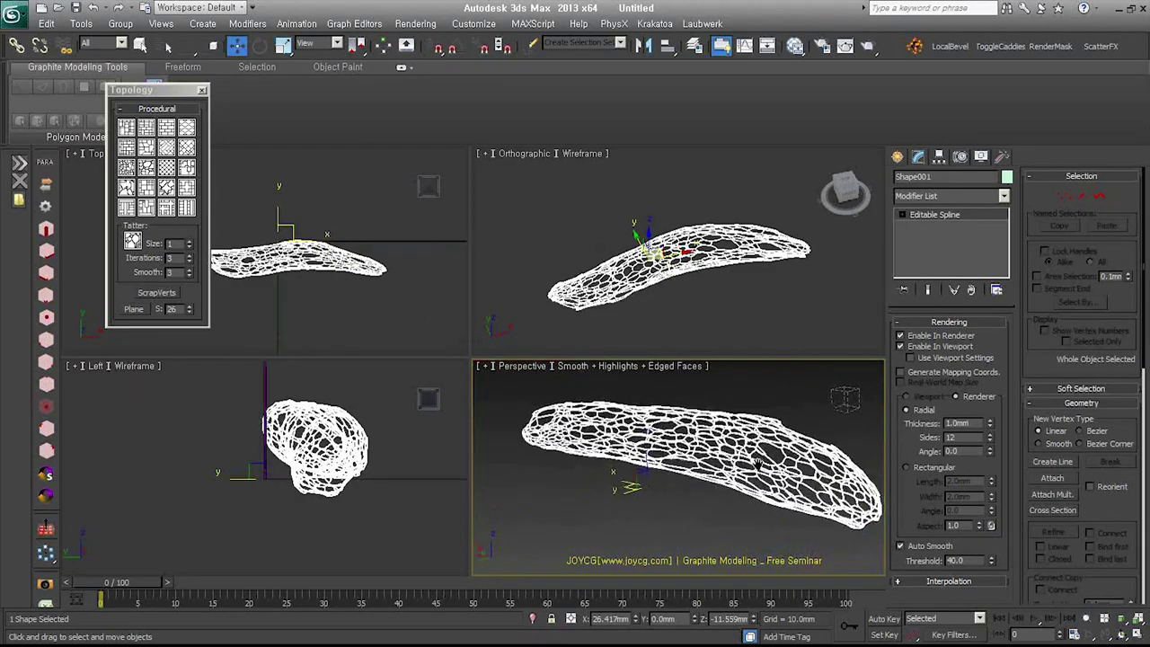
- Hide edged faces, orbit the sculpture end-on, lower the Topology floater and reset the scene
{"action": "key", "text": "F4"}
{"action": "middle_click_drag", "start_coordinate": [731, 507], "coordinate": [691, 505], "text": "alt"}
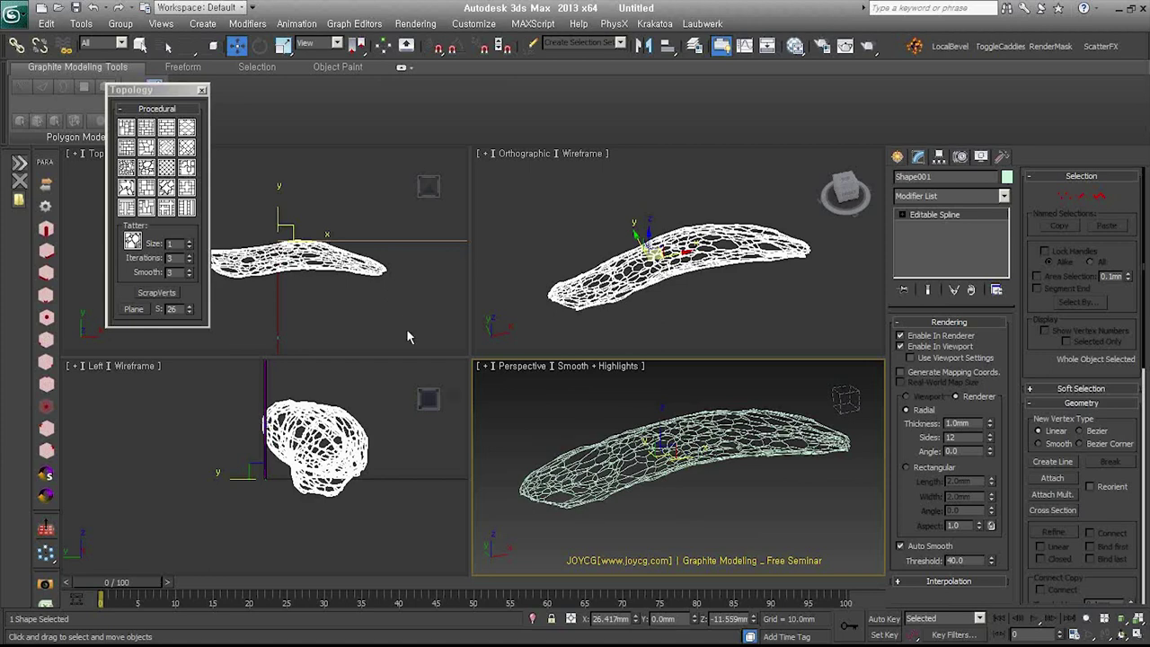
{"action": "left_click_drag", "start_coordinate": [184, 95], "coordinate": [183, 182]}
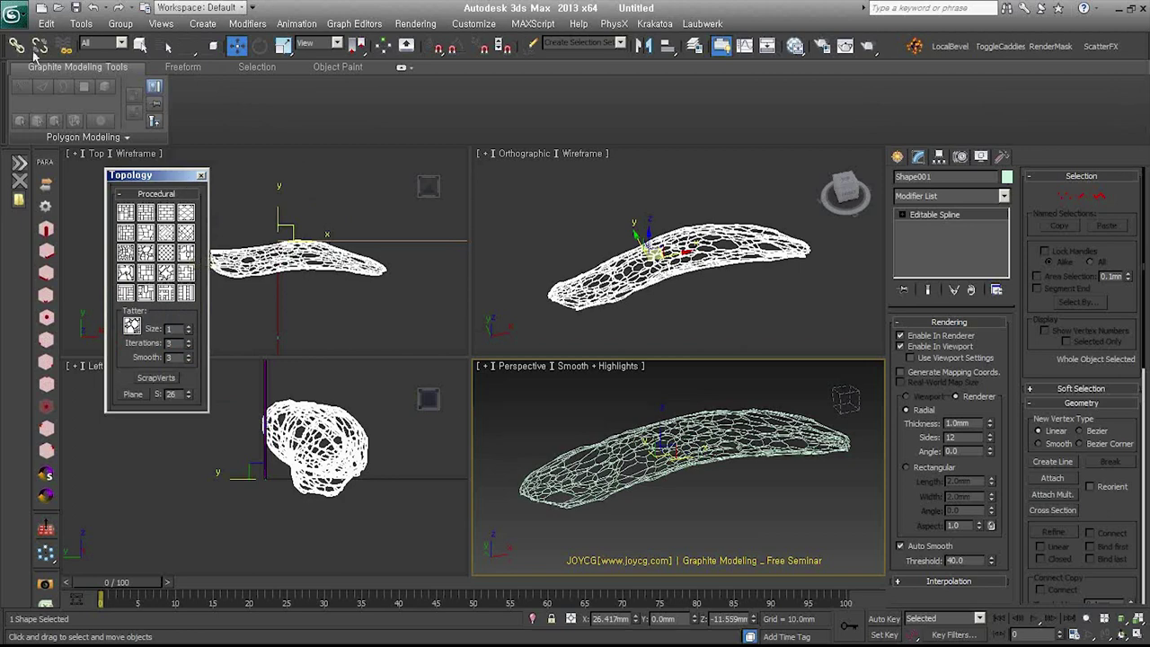
{"action": "left_click", "coordinate": [13, 12]}
{"action": "left_click", "coordinate": [778, 298]}
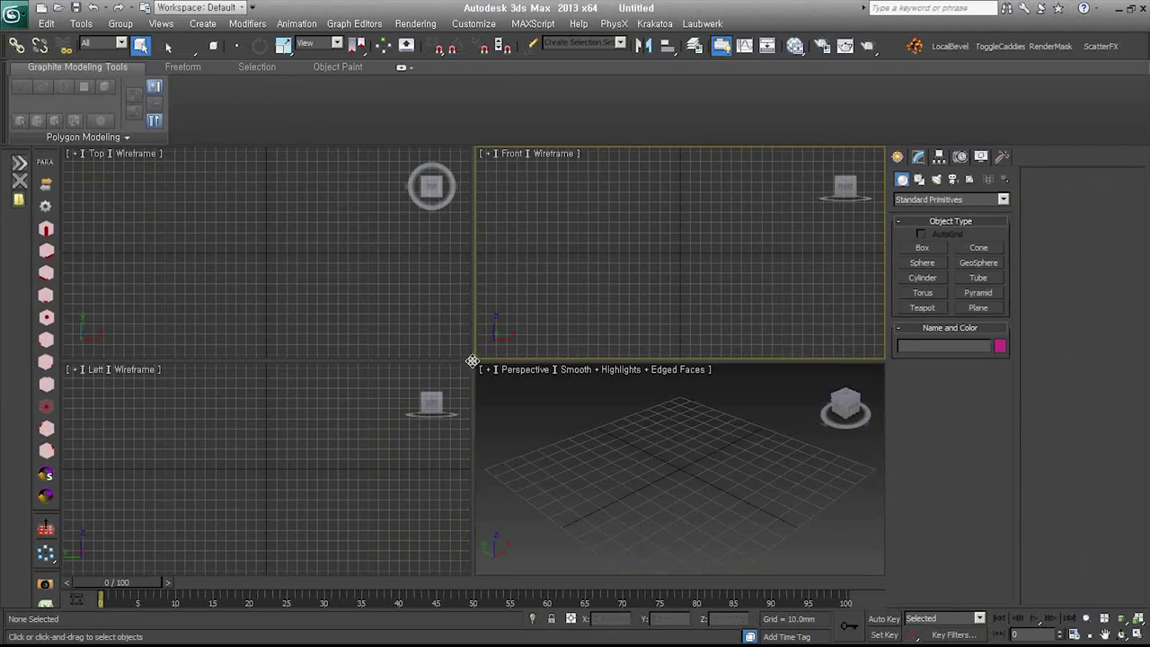
- Make the top viewport row taller and view reference photos up to a3.JPG
{"action": "left_click_drag", "start_coordinate": [472, 361], "coordinate": [467, 417]}
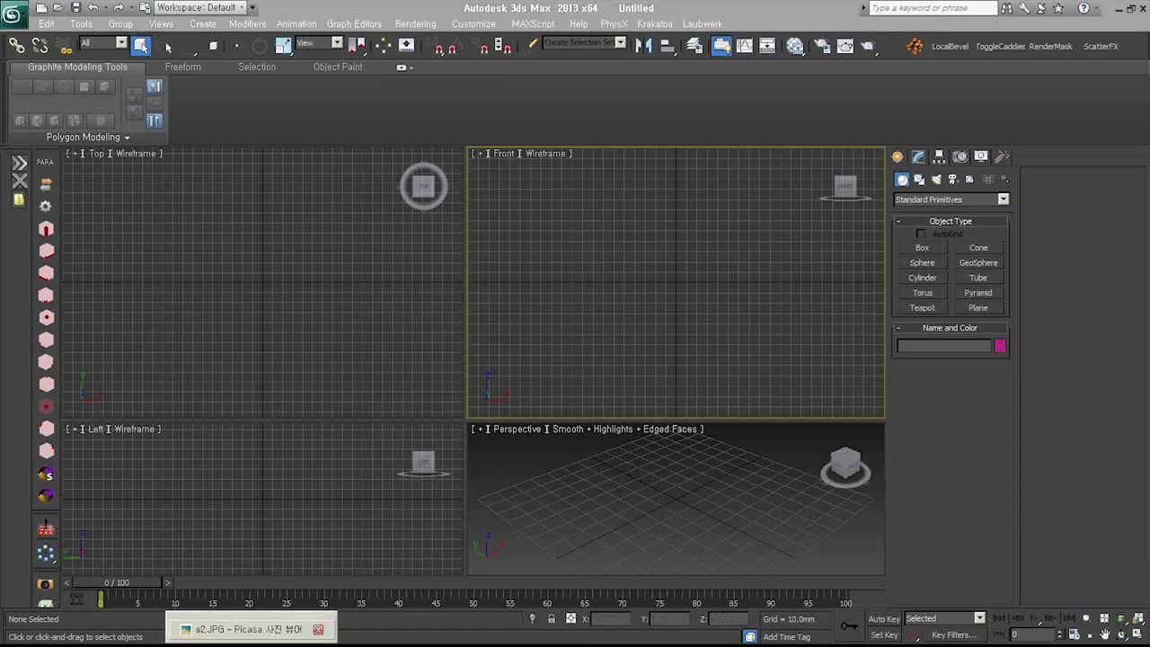
{"action": "left_click", "coordinate": [289, 429]}
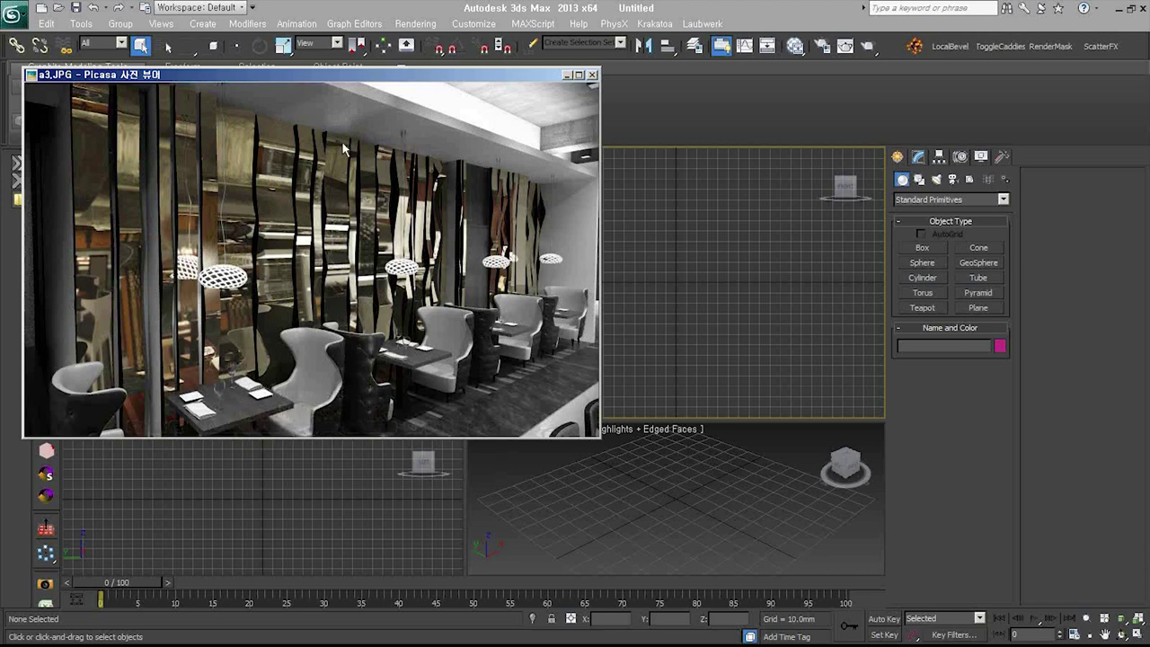
{"action": "left_click", "coordinate": [593, 76]}
- Draw a Front-view plane about 349 × 576 mm with 1 length and 14 width segments
{"action": "left_click", "coordinate": [974, 308]}
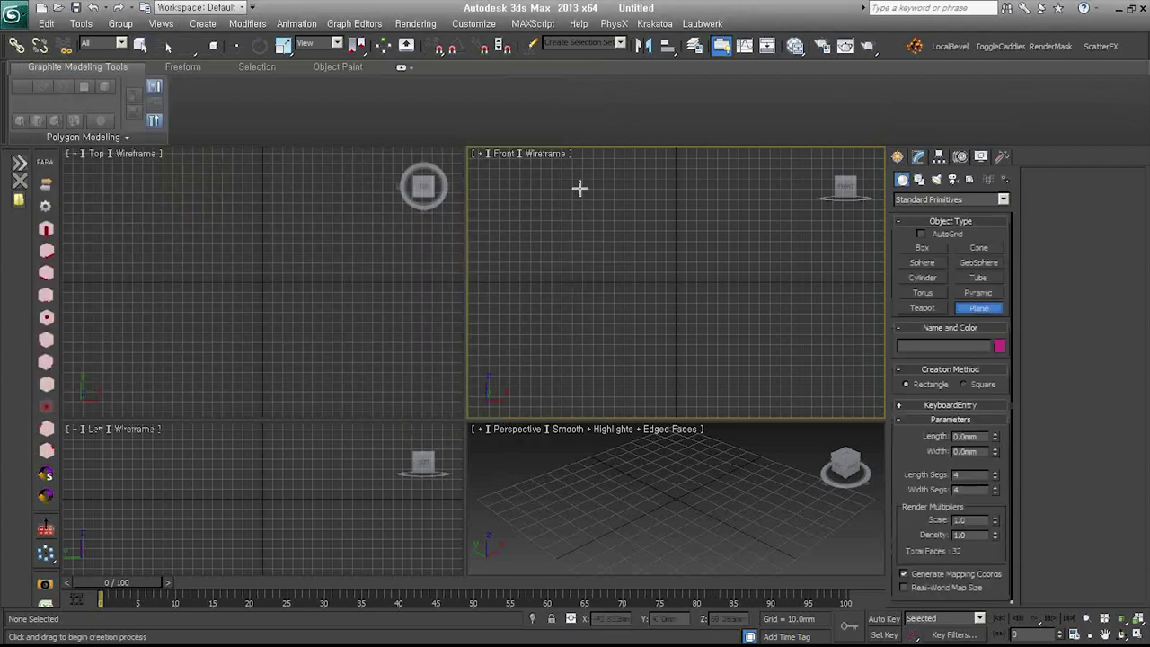
{"action": "mouse_move", "coordinate": [542, 167]}
{"action": "left_mouse_down"}
{"action": "mouse_move", "coordinate": [844, 422]}
{"action": "mouse_move", "coordinate": [883, 530]}
{"action": "left_mouse_up"}
{"action": "scroll", "coordinate": [577, 267], "scroll_direction": "down", "scroll_amount": 1}
{"action": "scroll", "coordinate": [593, 274], "scroll_direction": "down", "scroll_amount": 1}
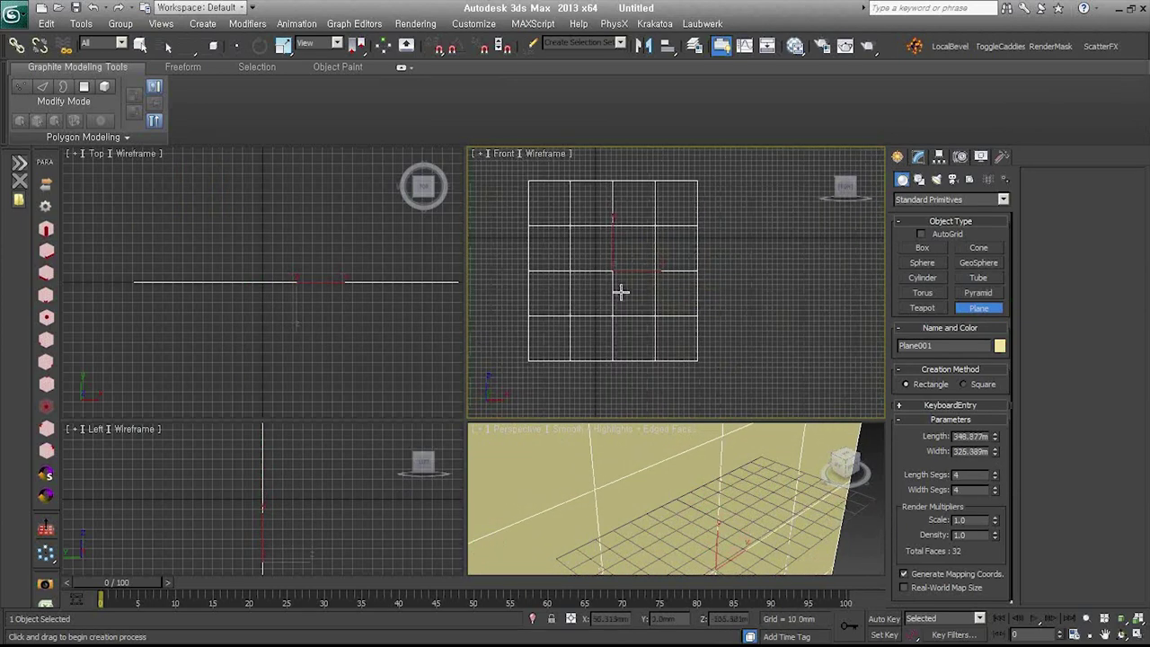
{"action": "right_click", "coordinate": [994, 477]}
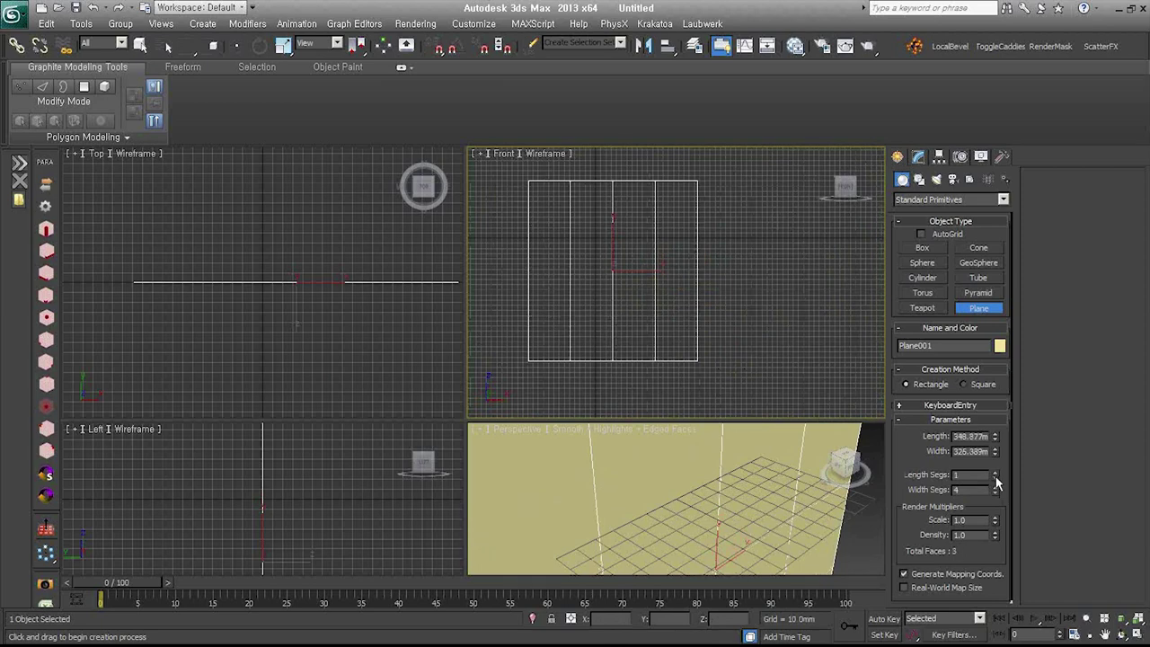
{"action": "left_click_drag", "start_coordinate": [996, 486], "coordinate": [981, 484]}
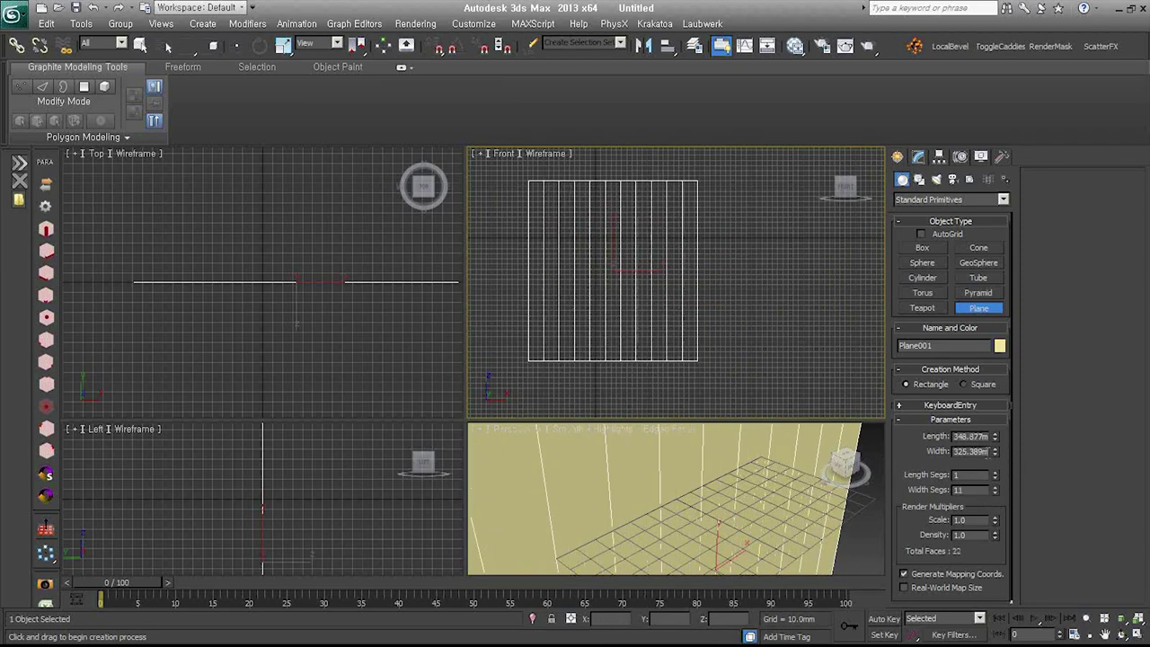
{"action": "left_click_drag", "start_coordinate": [996, 456], "coordinate": [995, 422]}
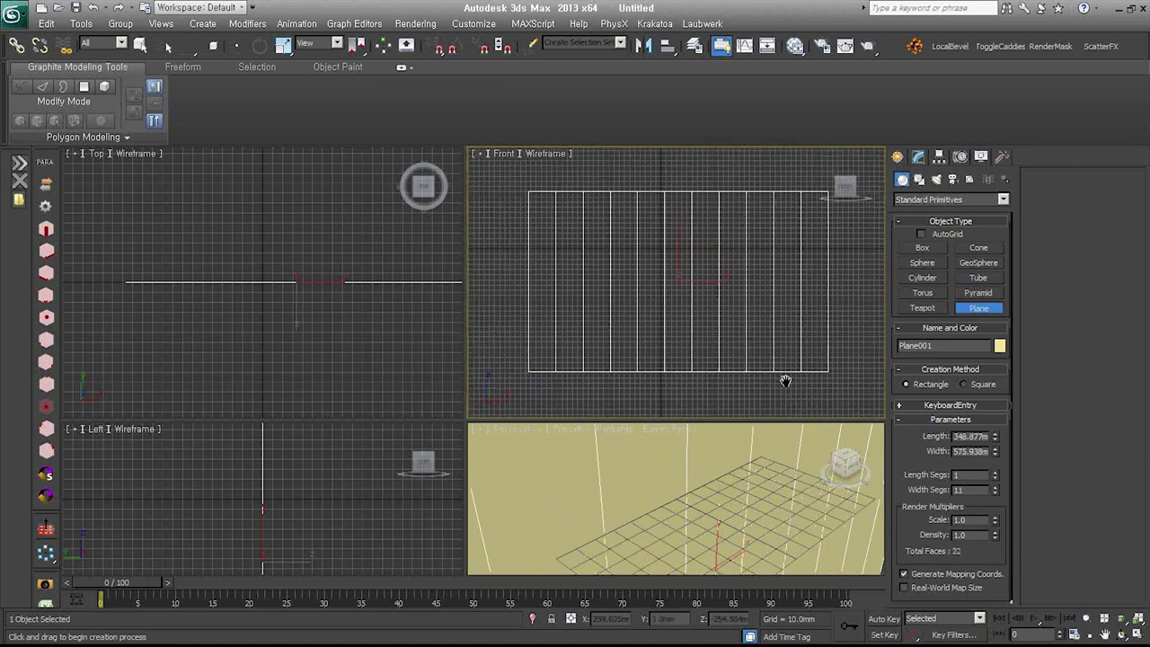
{"action": "middle_click_drag", "start_coordinate": [782, 380], "coordinate": [825, 430]}
{"action": "mouse_move", "coordinate": [994, 490]}
{"action": "left_mouse_down"}
{"action": "mouse_move", "coordinate": [993, 468]}
{"action": "mouse_move", "coordinate": [992, 488]}
{"action": "left_mouse_up"}
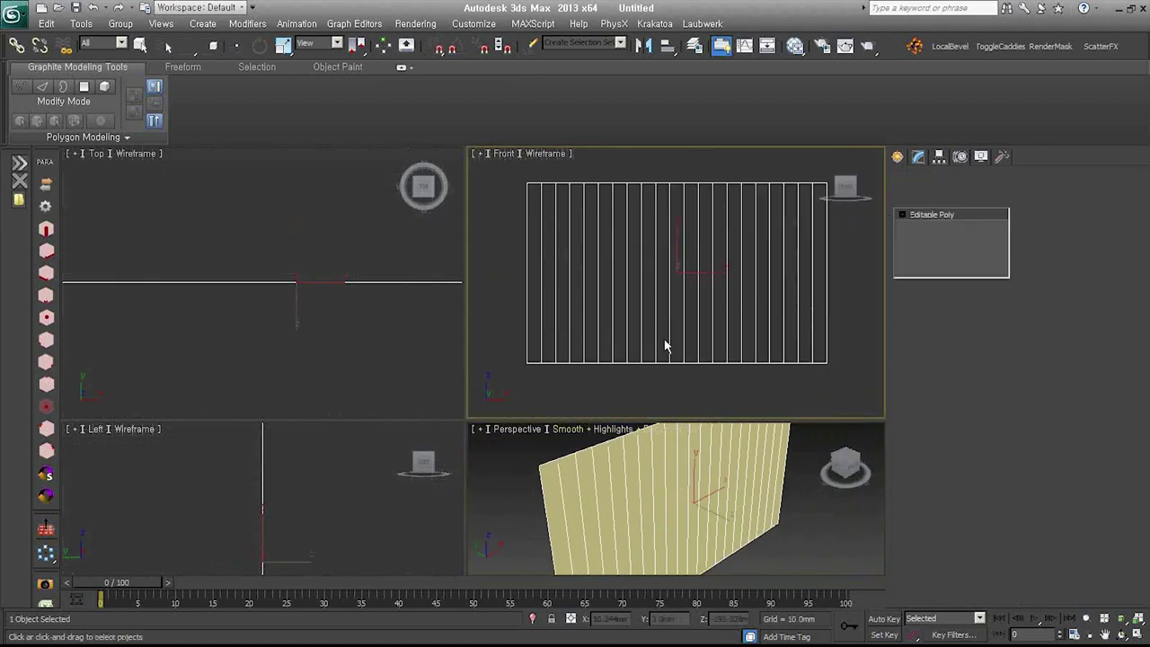
- Bring up Generate Topology from Polygon Modeling and move its panel aside
{"action": "left_click", "coordinate": [116, 137]}
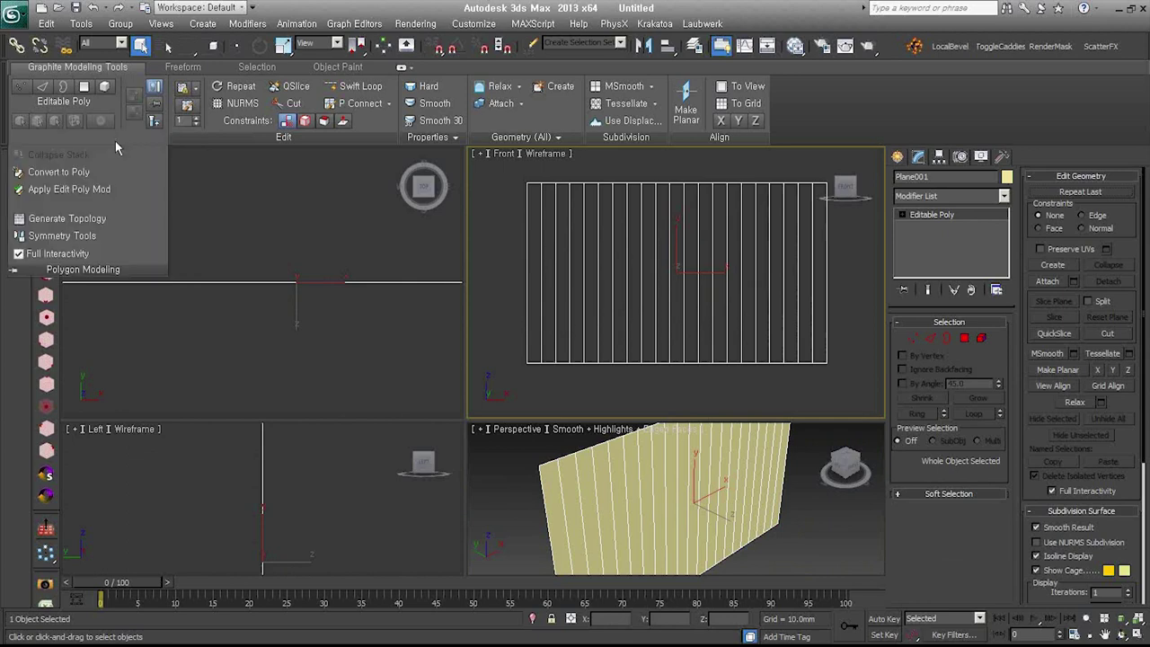
{"action": "left_click", "coordinate": [94, 218]}
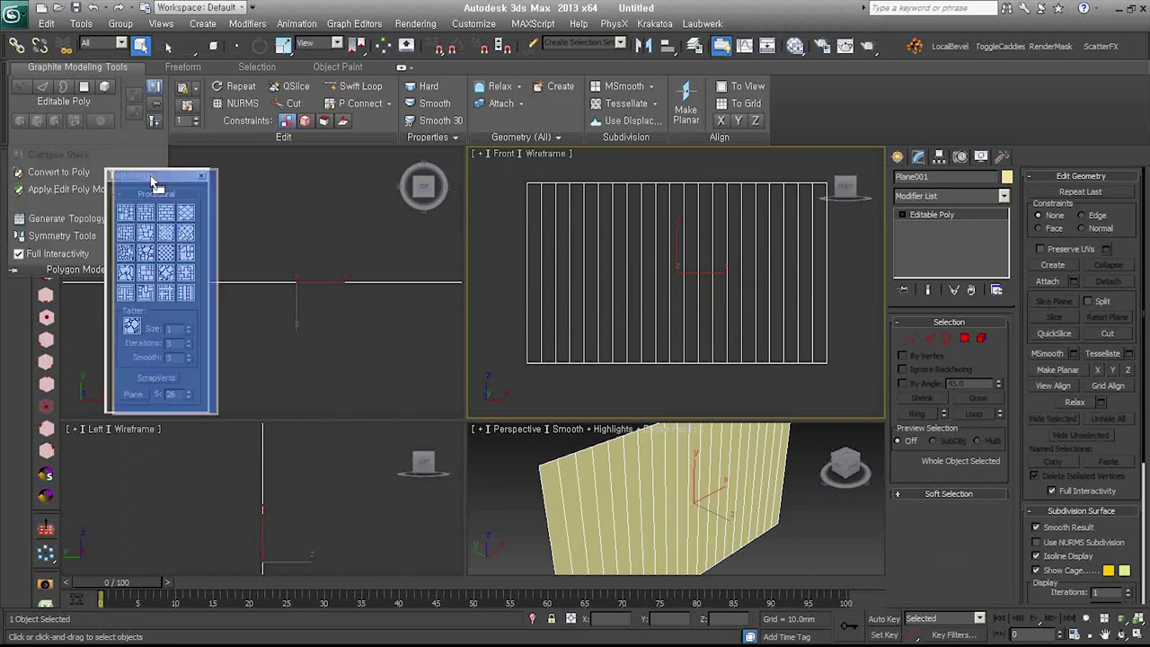
{"action": "left_click_drag", "start_coordinate": [136, 177], "coordinate": [192, 179]}
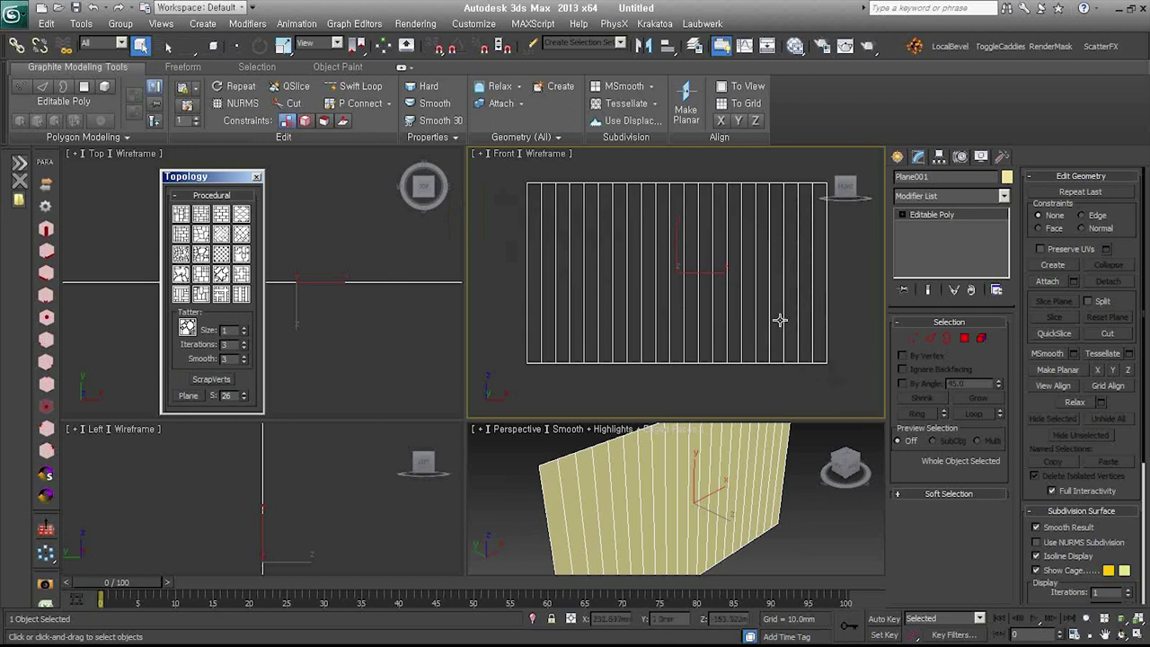
- Try topology presets until the plane is split into six uneven-width vertical strips
{"action": "left_click", "coordinate": [180, 294]}
{"action": "left_click", "coordinate": [190, 297]}
{"action": "left_click", "coordinate": [200, 299]}
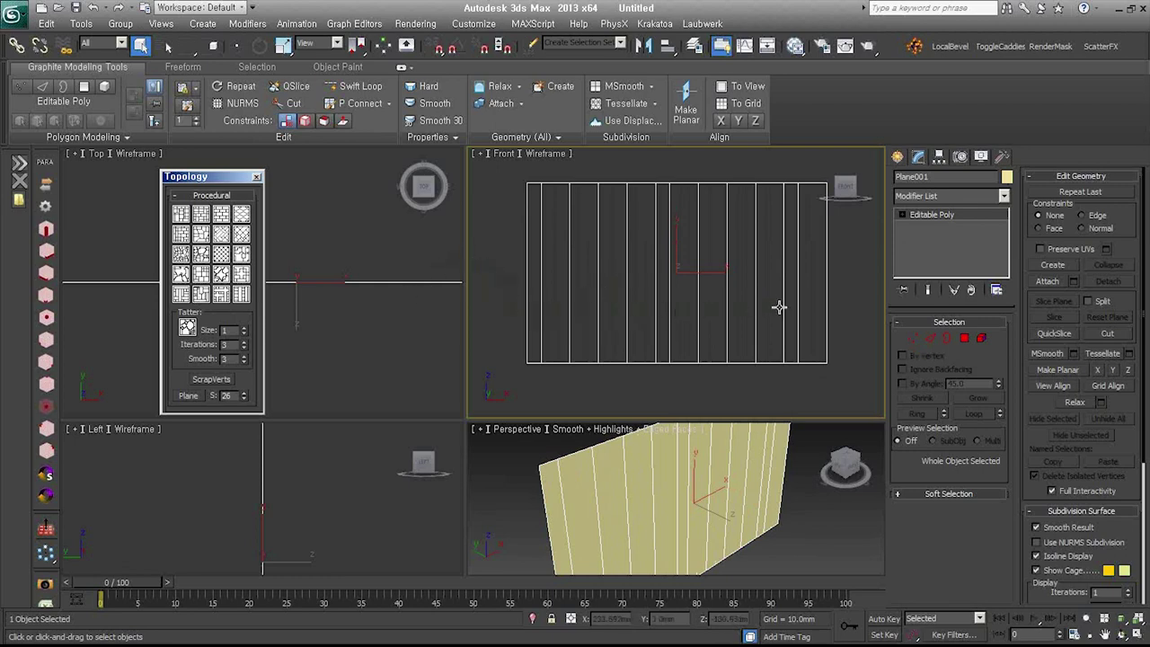
{"action": "key", "text": "ctrl+z"}
{"action": "left_click", "coordinate": [185, 254]}
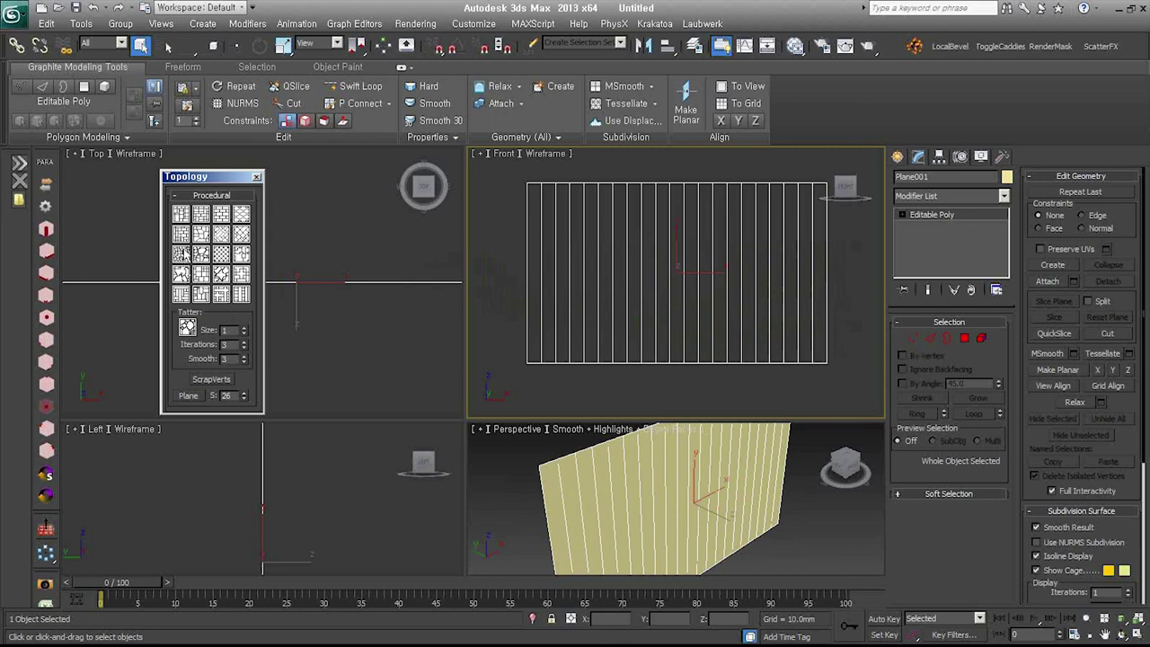
{"action": "left_click", "coordinate": [181, 233]}
{"action": "left_click", "coordinate": [221, 274]}
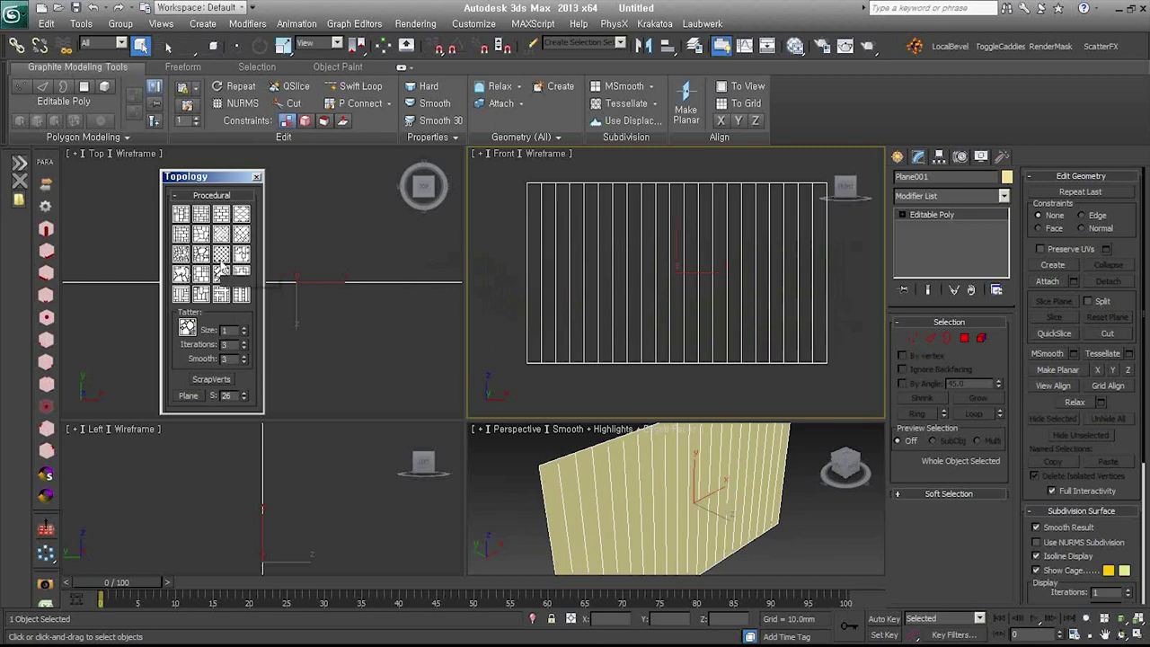
{"action": "left_click", "coordinate": [221, 275]}
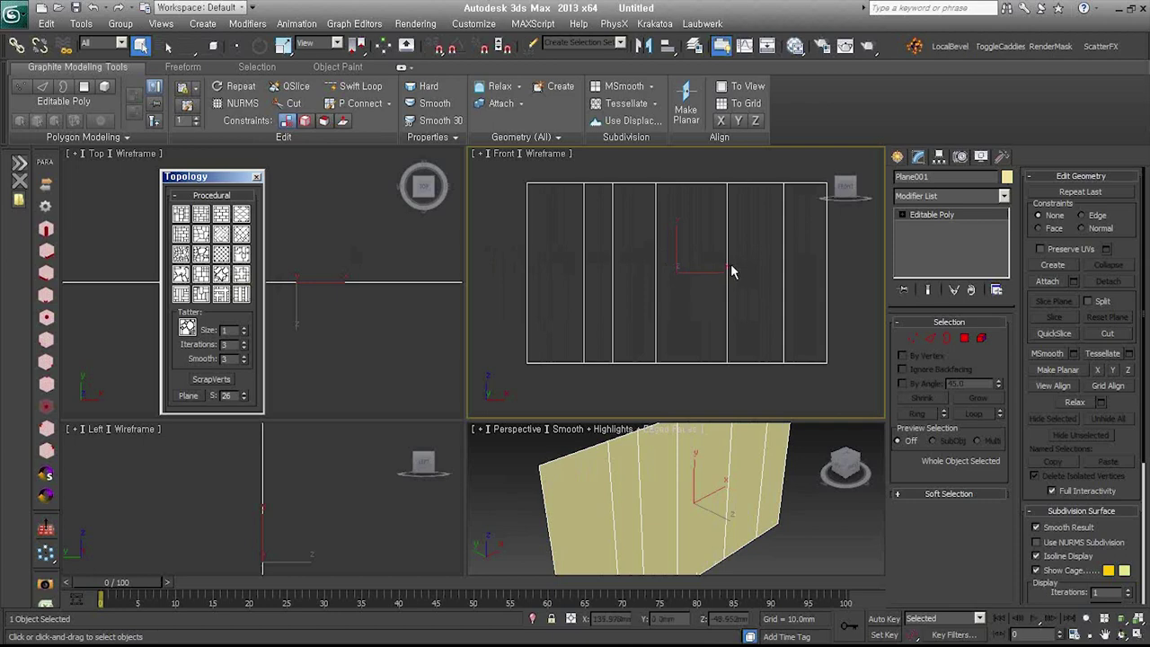
- Experiment with selecting the plane's vertical edges and individual strips in Edge and Element modes
{"action": "key", "text": "2"}
{"action": "mouse_move", "coordinate": [856, 271]}
{"action": "left_mouse_down"}
{"action": "mouse_move", "coordinate": [734, 277]}
{"action": "mouse_move", "coordinate": [521, 260]}
{"action": "left_mouse_up"}
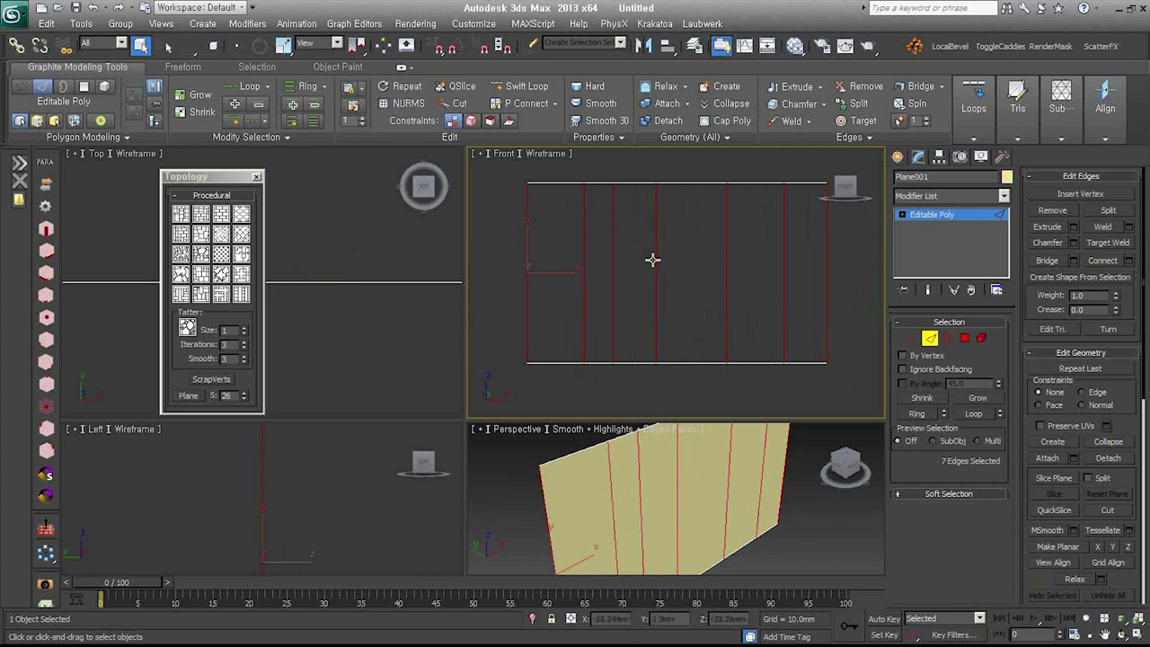
{"action": "left_click", "coordinate": [1110, 211]}
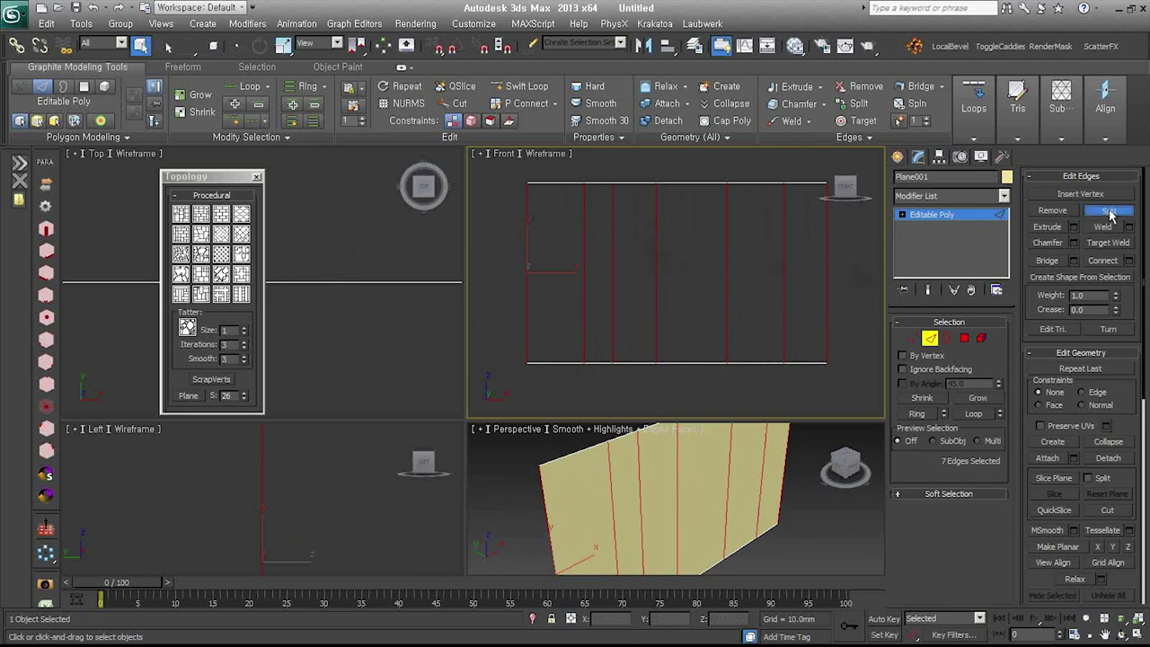
{"action": "left_click", "coordinate": [835, 319]}
{"action": "left_click", "coordinate": [980, 340]}
{"action": "left_click", "coordinate": [817, 290]}
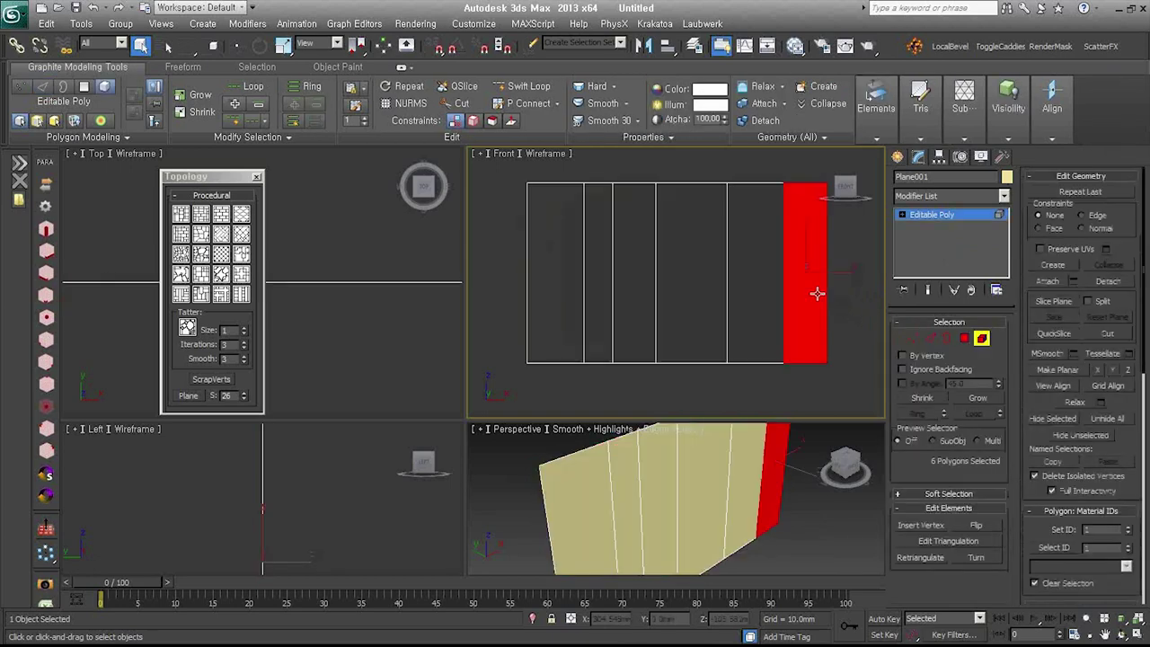
{"action": "right_click", "coordinate": [819, 255]}
{"action": "left_click", "coordinate": [838, 264]}
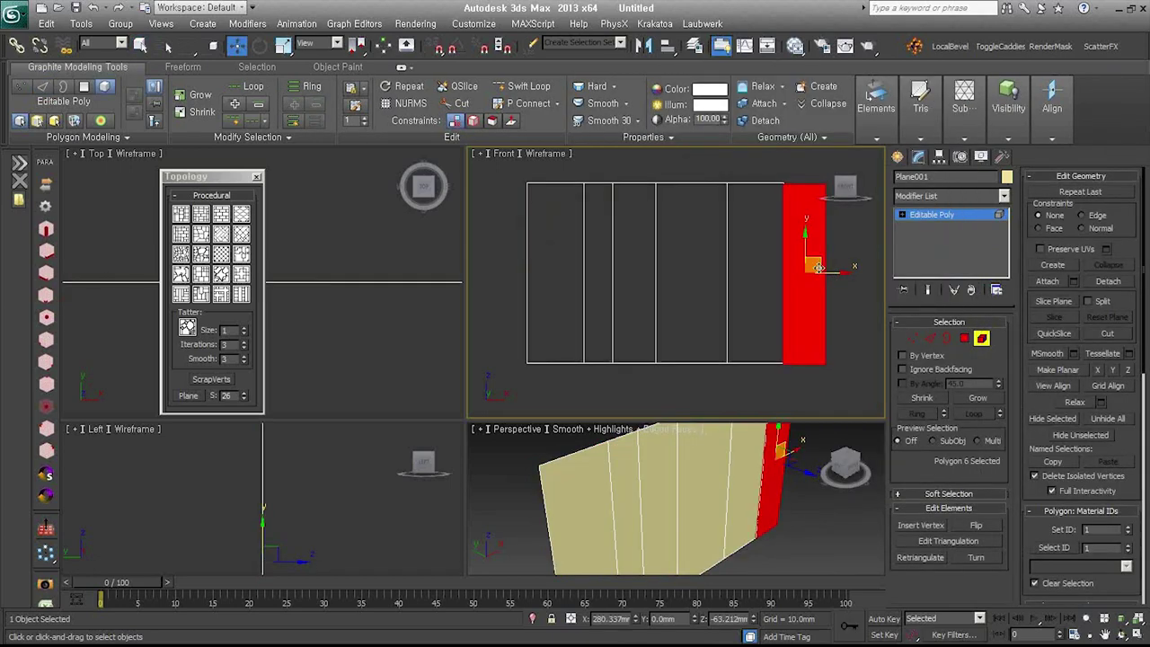
{"action": "left_click", "coordinate": [593, 244]}
{"action": "key", "text": "2"}
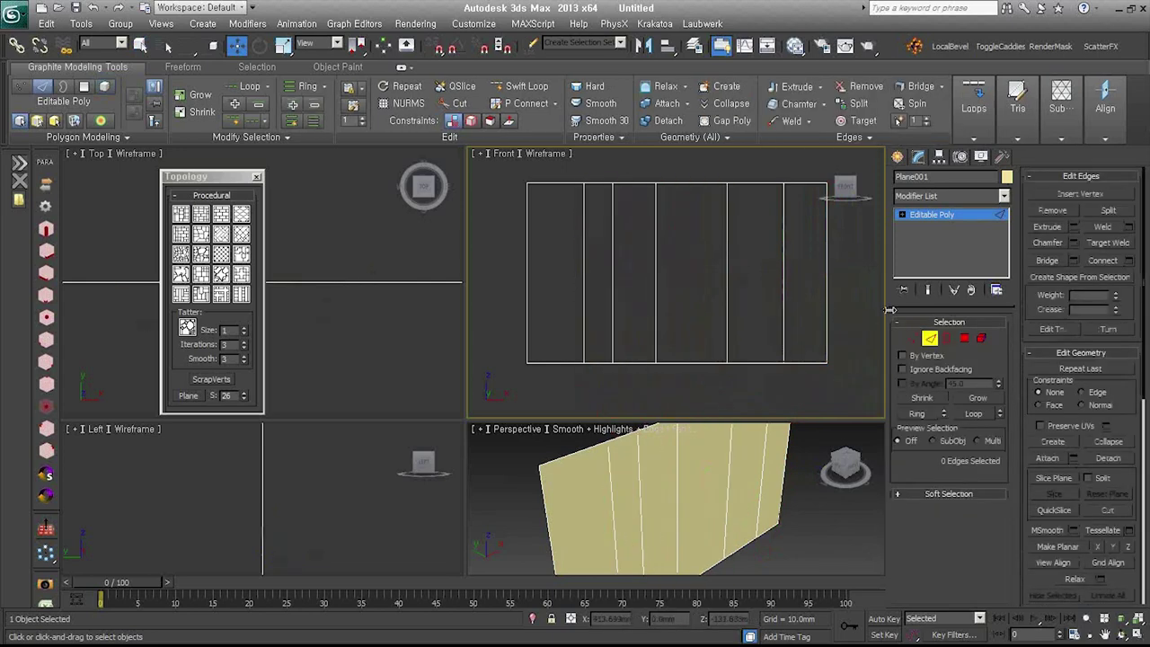
{"action": "key", "text": "4"}
- Select three alternating strips and reduce the selection to their six vertical side edges
{"action": "left_click", "coordinate": [807, 278]}
{"action": "left_click", "coordinate": [700, 268], "text": "ctrl"}
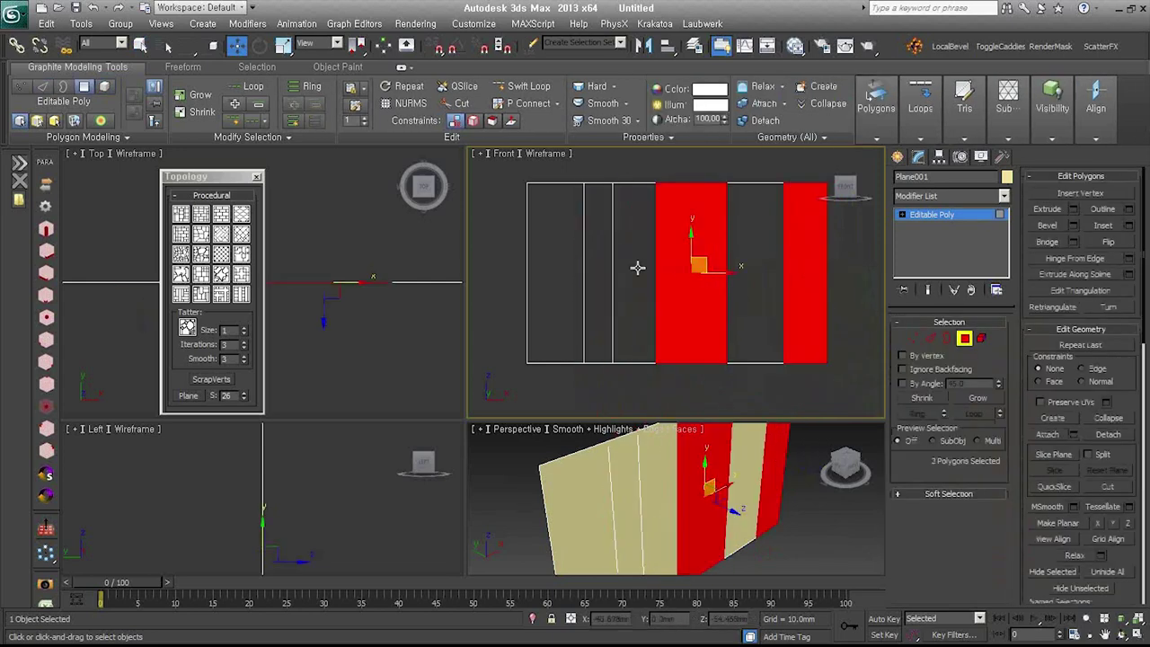
{"action": "left_click", "coordinate": [607, 267], "text": "ctrl"}
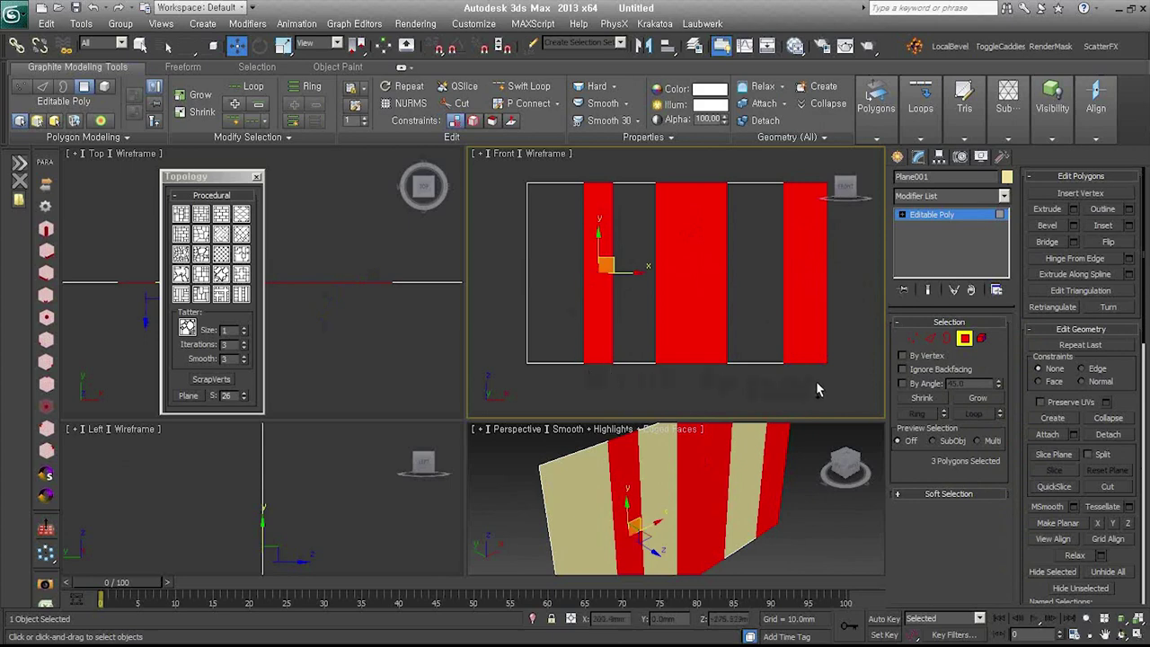
{"action": "left_click", "coordinate": [930, 339], "text": "ctrl"}
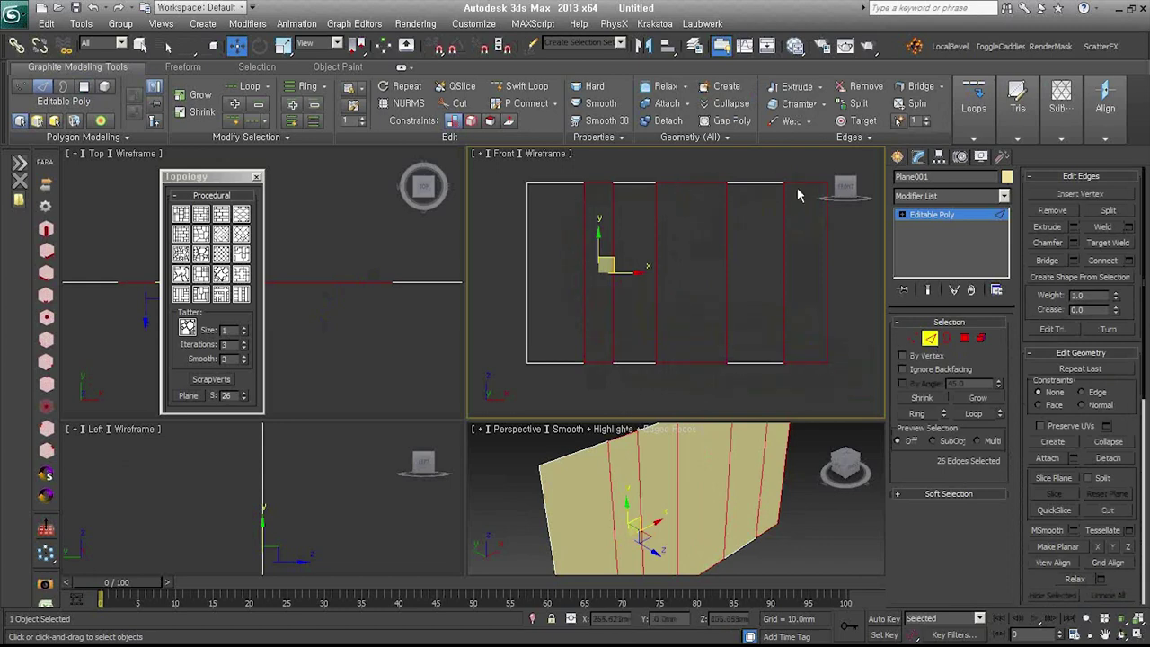
{"action": "middle_click_drag", "start_coordinate": [641, 249], "coordinate": [641, 255], "text": "alt"}
{"action": "left_click_drag", "start_coordinate": [549, 171], "coordinate": [871, 218], "text": "alt"}
{"action": "mouse_move", "coordinate": [519, 329]}
{"action": "left_mouse_down", "text": "alt"}
{"action": "mouse_move", "coordinate": [626, 362]}
{"action": "mouse_move", "coordinate": [879, 406]}
{"action": "left_mouse_up", "text": "alt"}
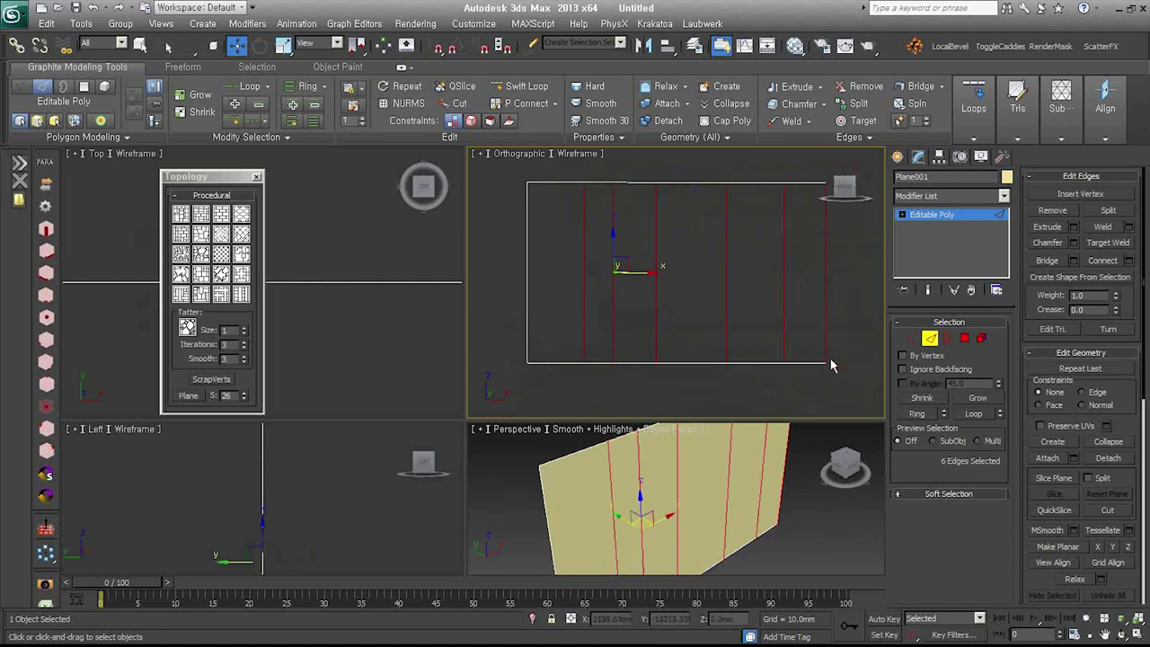
{"action": "left_click", "coordinate": [1103, 260]}
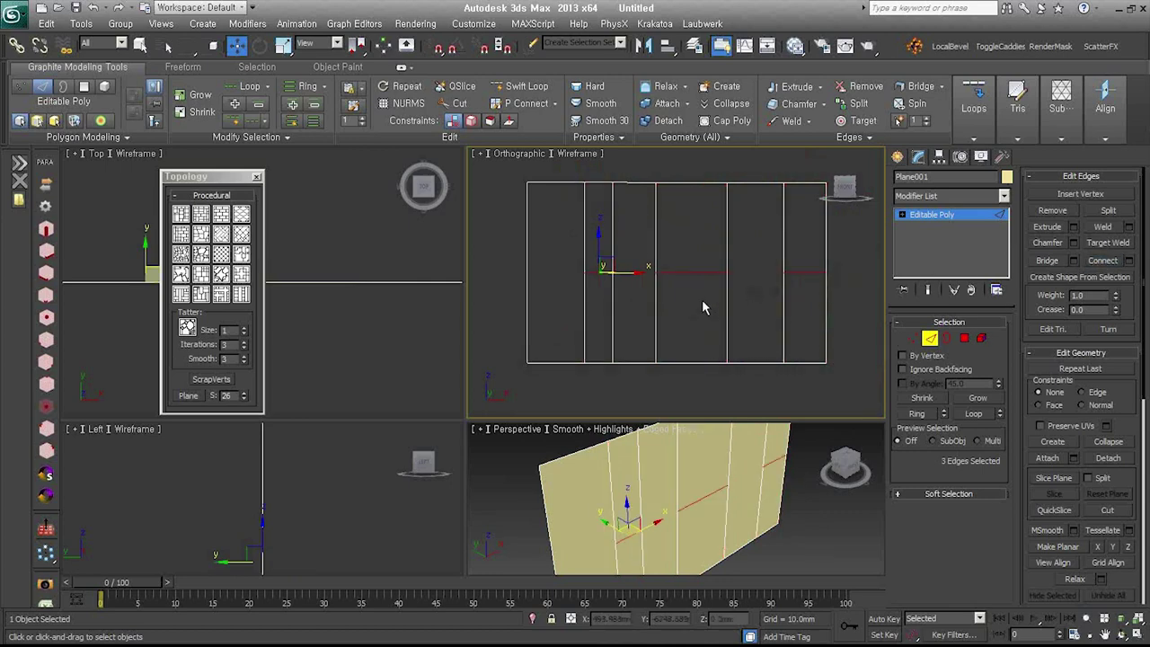
{"action": "key", "text": "ctrl+z"}
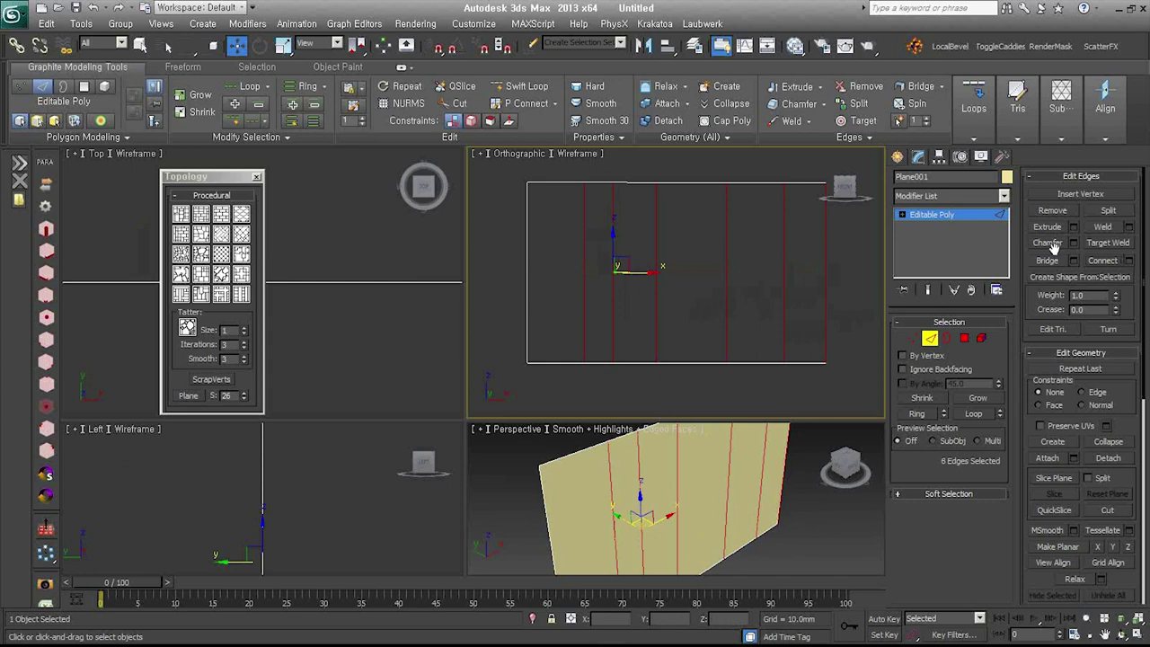
- Connect the selected side edges with 34 segments, filling three strips with horizontal edges
{"action": "right_click", "coordinate": [711, 259]}
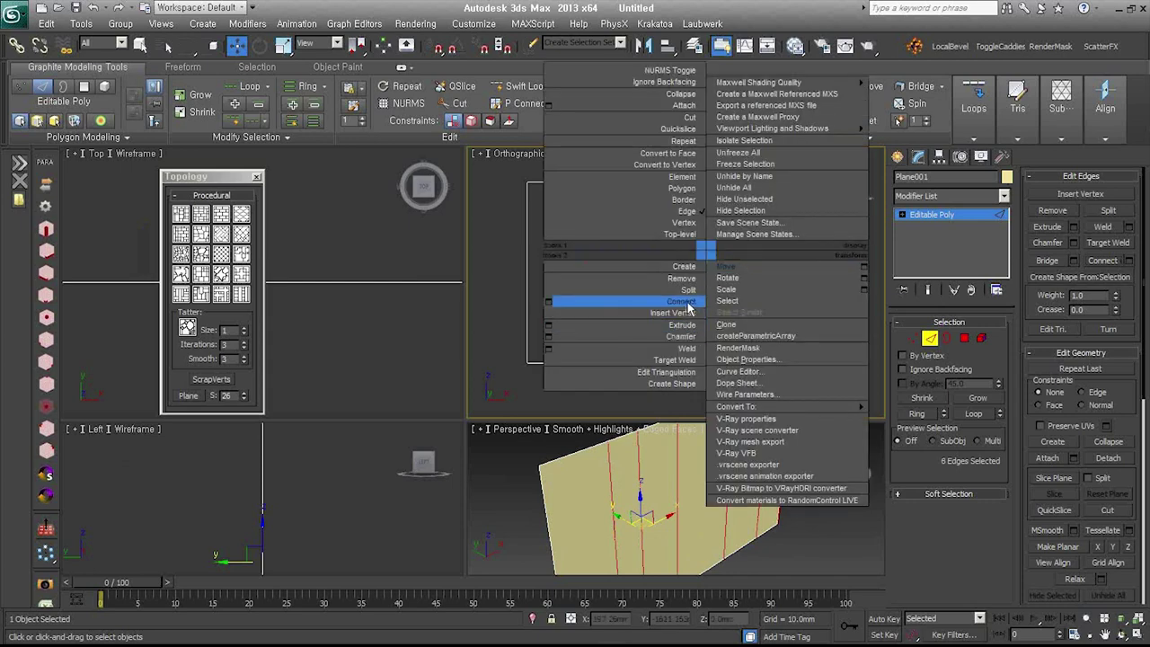
{"action": "left_click", "coordinate": [546, 301]}
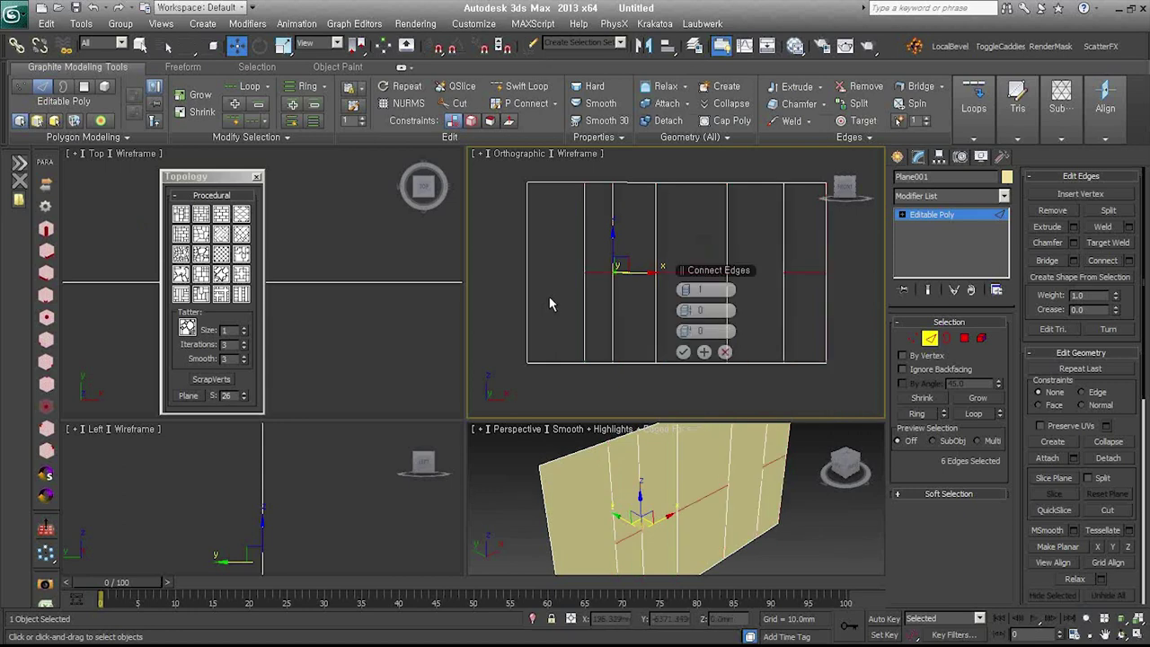
{"action": "mouse_move", "coordinate": [690, 289]}
{"action": "left_mouse_down"}
{"action": "mouse_move", "coordinate": [784, 295]}
{"action": "mouse_move", "coordinate": [794, 320]}
{"action": "left_mouse_up"}
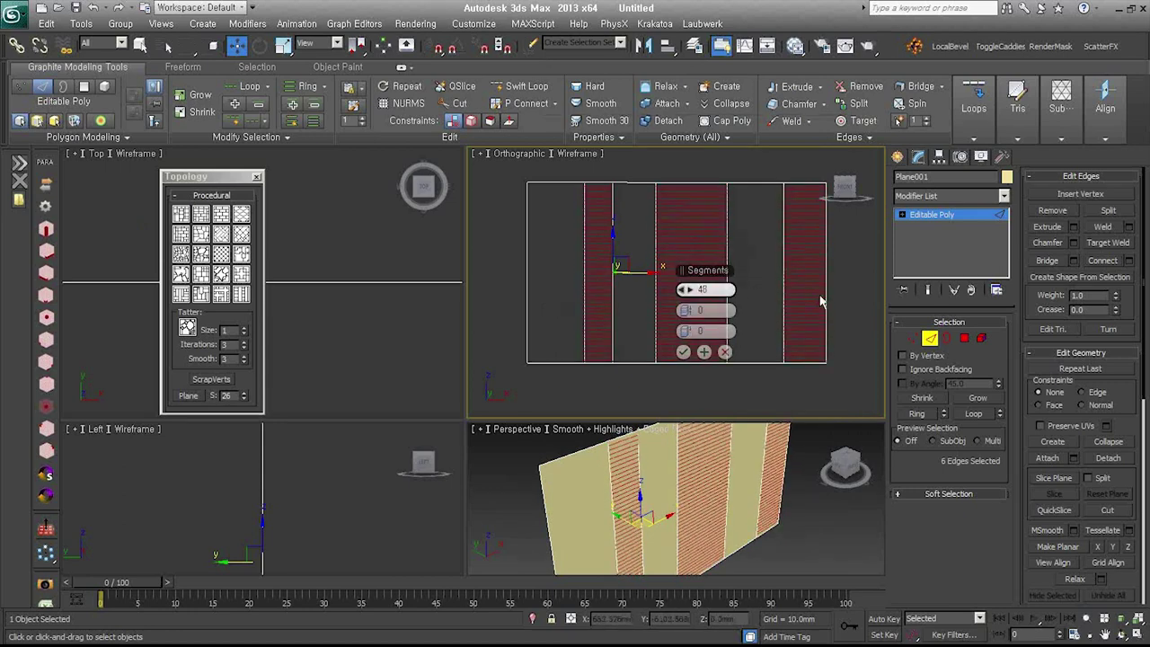
{"action": "left_click", "coordinate": [683, 354]}
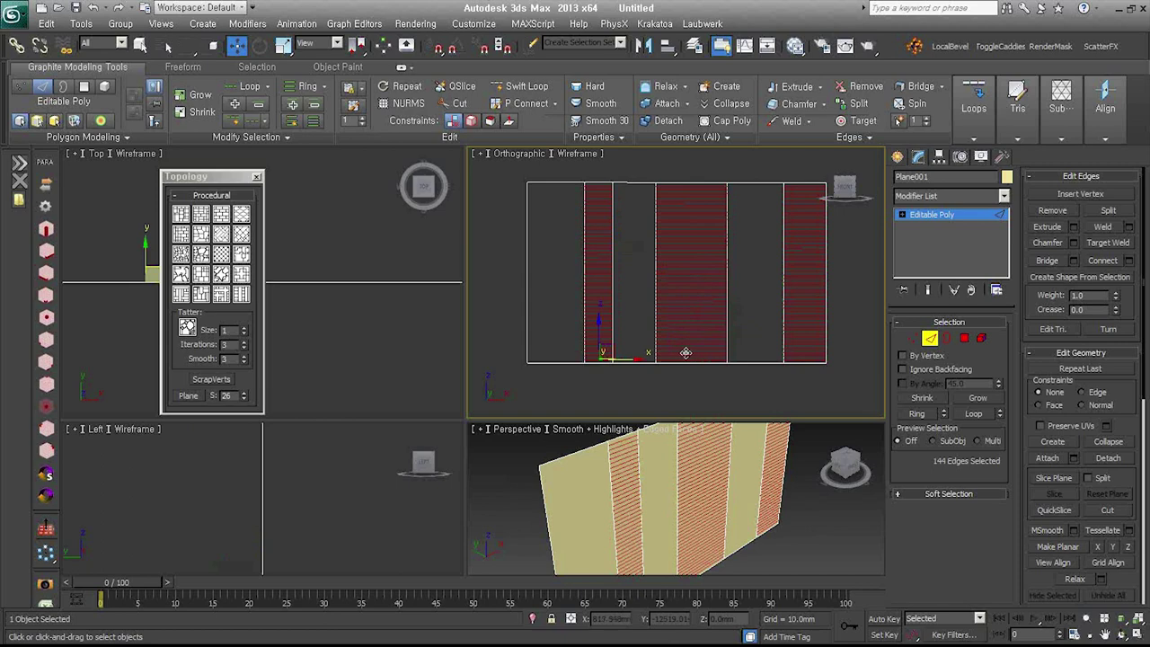
{"action": "left_click", "coordinate": [964, 339]}
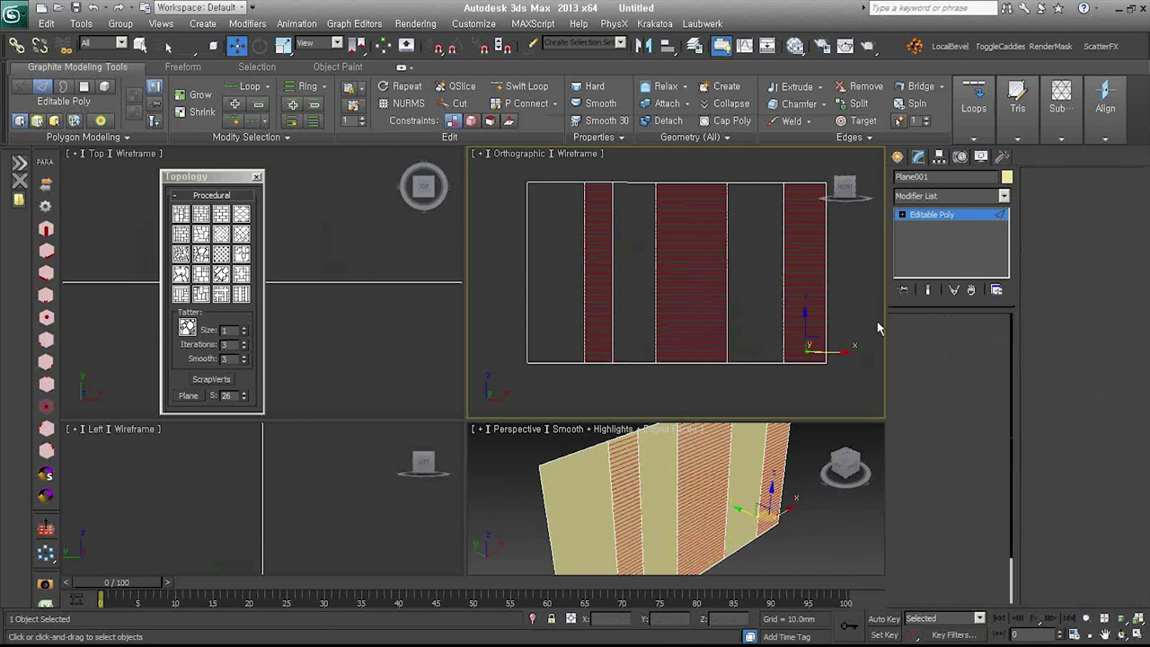
- Select the three unsplit strips and keep only their vertical side edges
{"action": "left_click", "coordinate": [760, 277]}
{"action": "left_click", "coordinate": [642, 277], "text": "ctrl"}
{"action": "left_click", "coordinate": [550, 279], "text": "ctrl"}
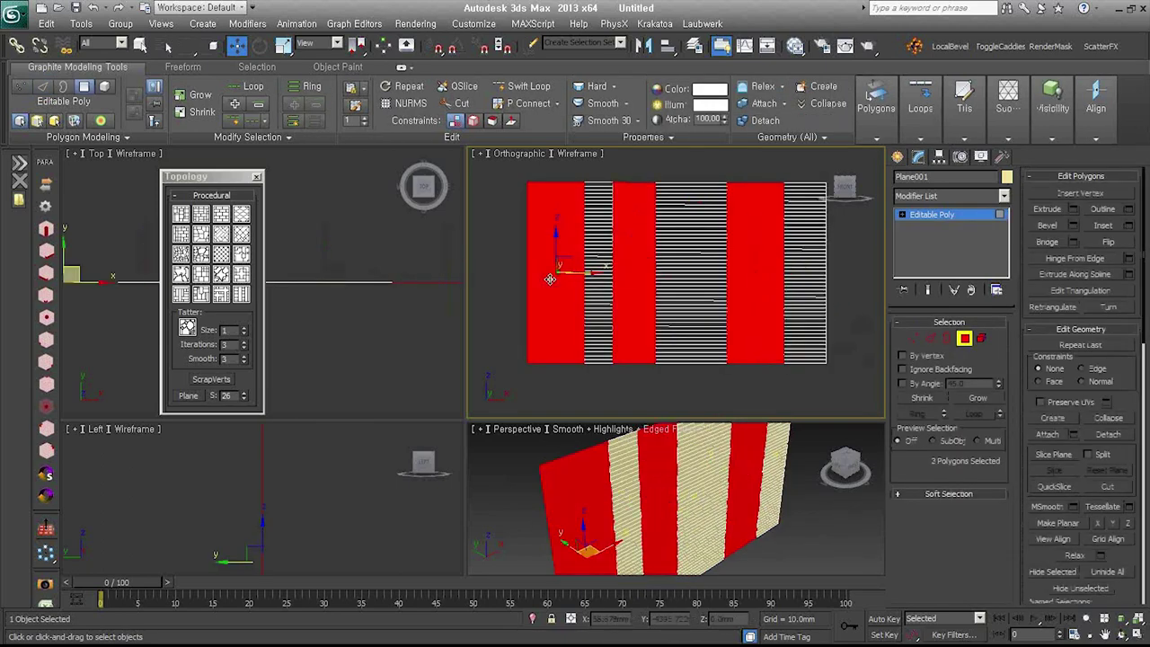
{"action": "left_click", "coordinate": [930, 339], "text": "ctrl"}
{"action": "left_click_drag", "start_coordinate": [489, 332], "coordinate": [511, 169]}
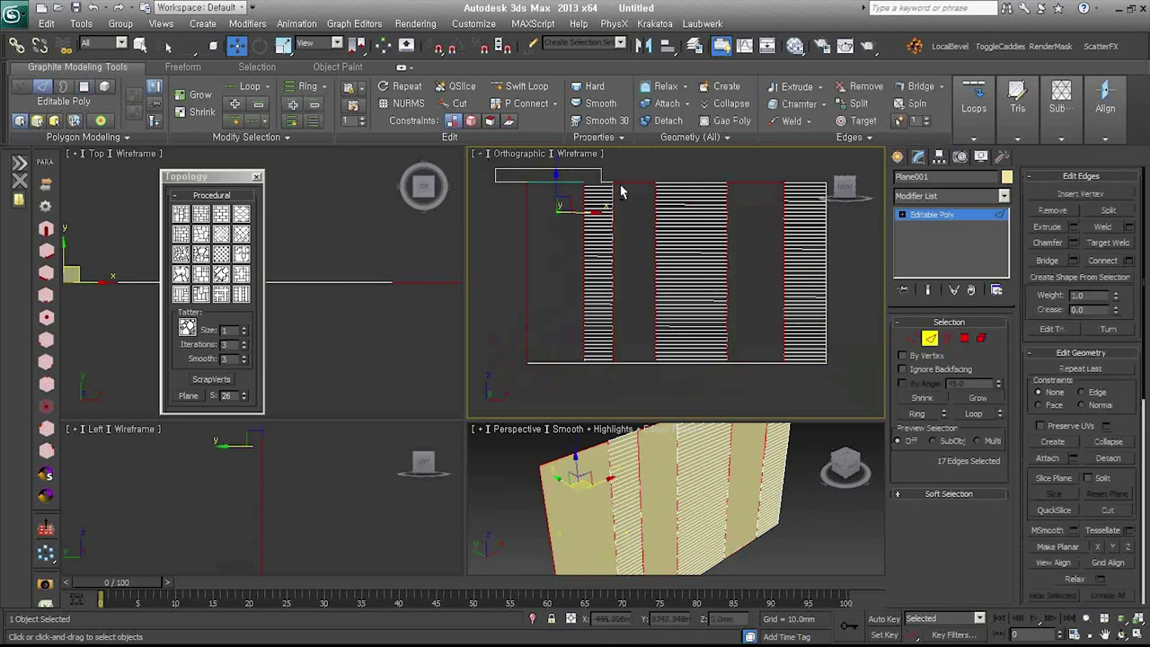
- Connect those side edges with a higher segment count, then clear the selection
{"action": "right_click", "coordinate": [662, 244]}
{"action": "left_click", "coordinate": [505, 297]}
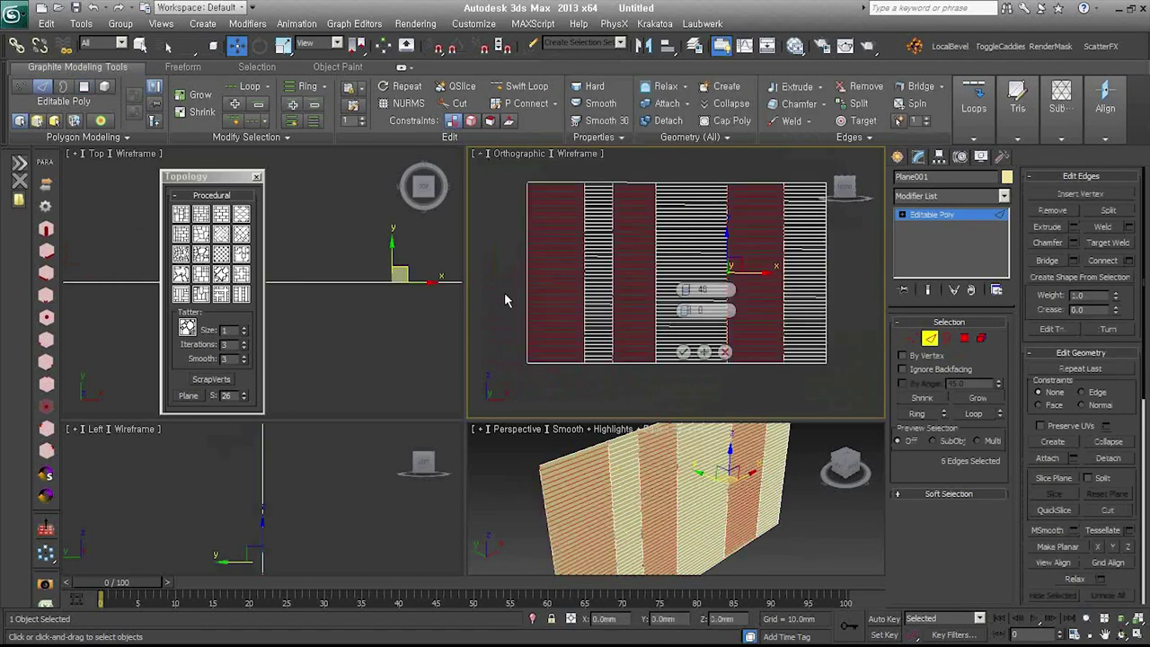
{"action": "left_click_drag", "start_coordinate": [688, 289], "coordinate": [740, 289]}
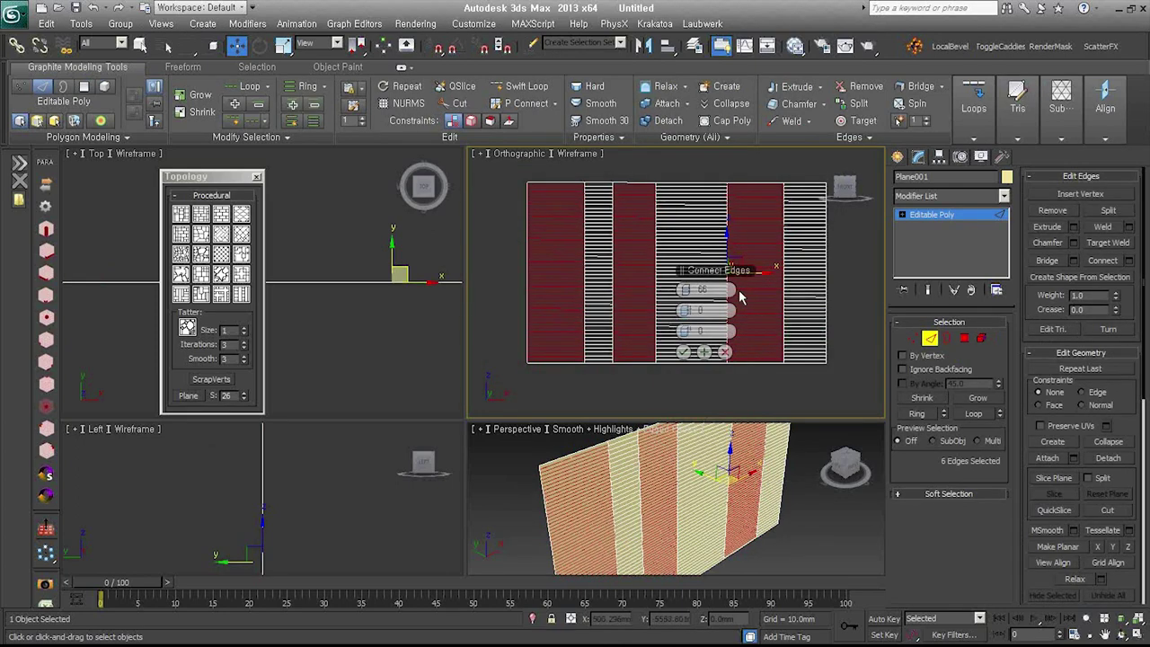
{"action": "left_click", "coordinate": [684, 352]}
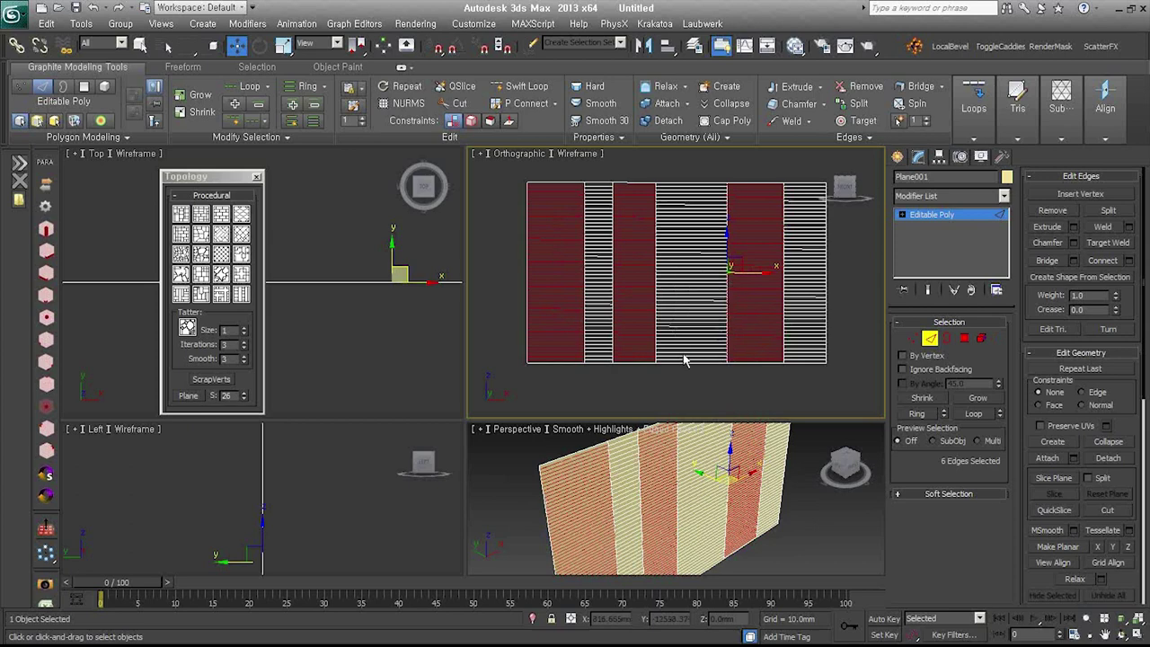
{"action": "left_click", "coordinate": [709, 367]}
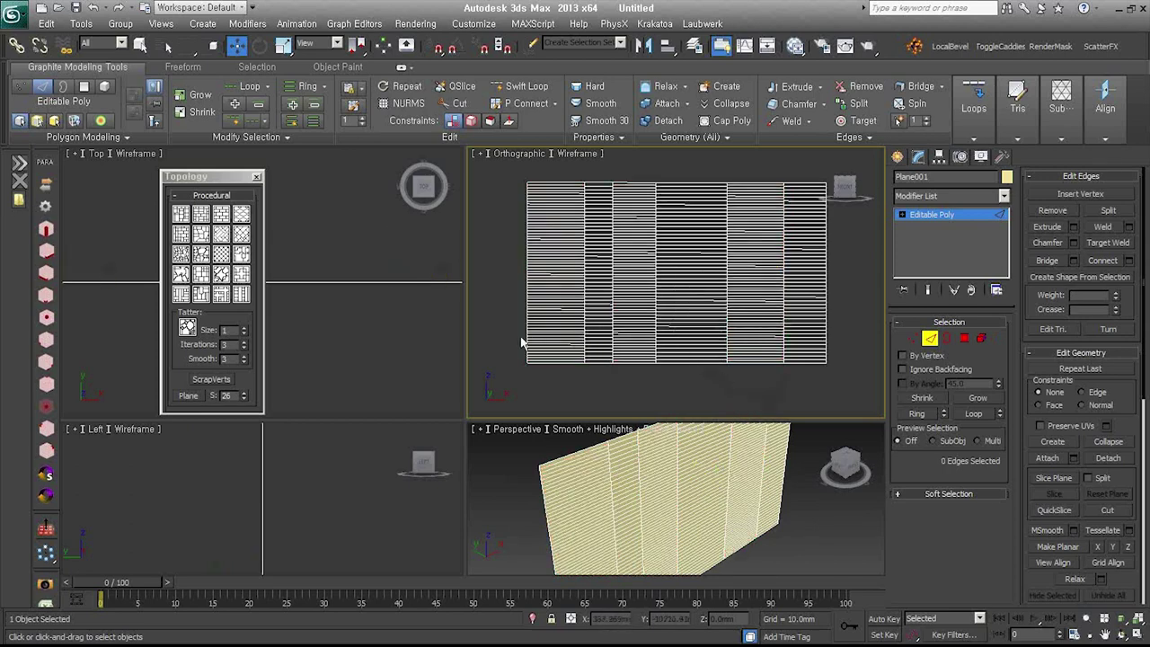
{"action": "left_click", "coordinate": [202, 297]}
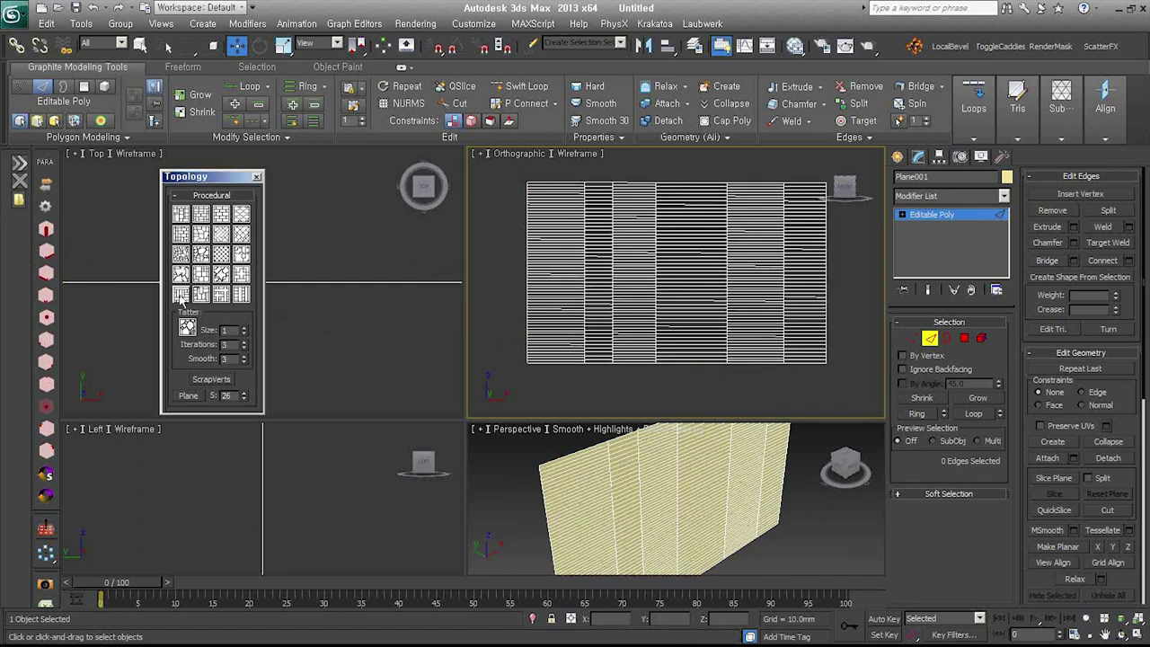
- Apply the brick-like planks topology pattern and orbit to inspect the staggered panels
{"action": "left_click", "coordinate": [182, 296]}
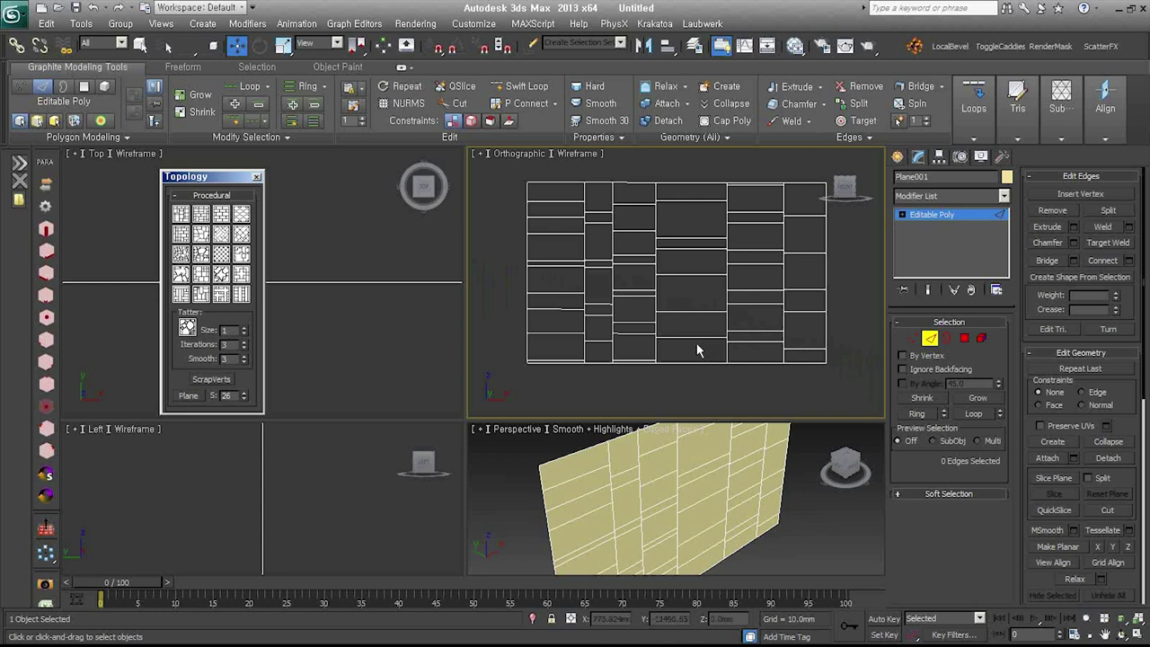
{"action": "middle_click_drag", "start_coordinate": [706, 341], "coordinate": [745, 355], "text": "alt"}
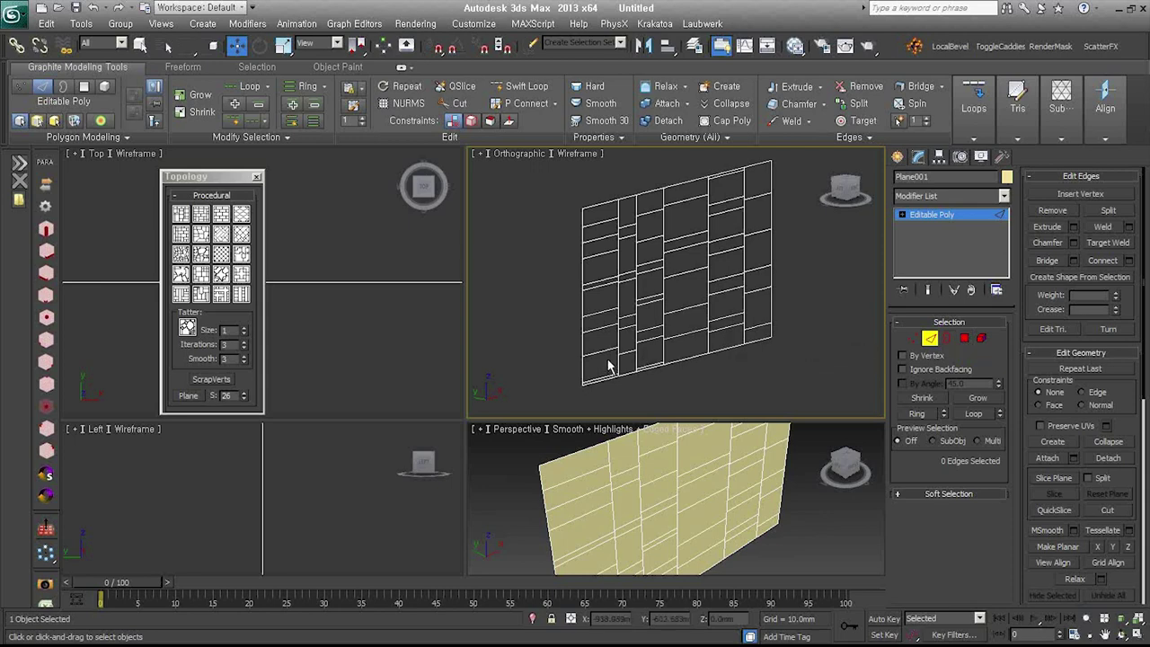
{"action": "left_click_drag", "start_coordinate": [608, 368], "coordinate": [602, 215]}
{"action": "scroll", "coordinate": [612, 239], "scroll_direction": "up", "scroll_amount": 2}
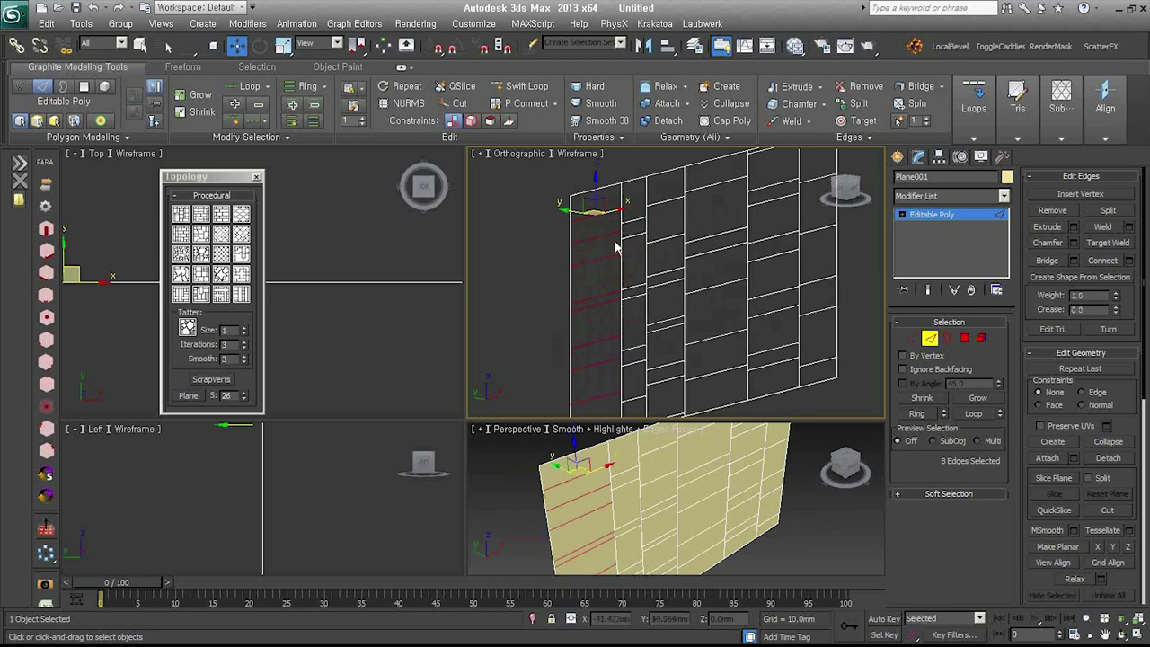
{"action": "scroll", "coordinate": [666, 362], "scroll_direction": "down", "scroll_amount": 2}
{"action": "scroll", "coordinate": [652, 350], "scroll_direction": "down", "scroll_amount": 1}
{"action": "left_click", "coordinate": [931, 342]}
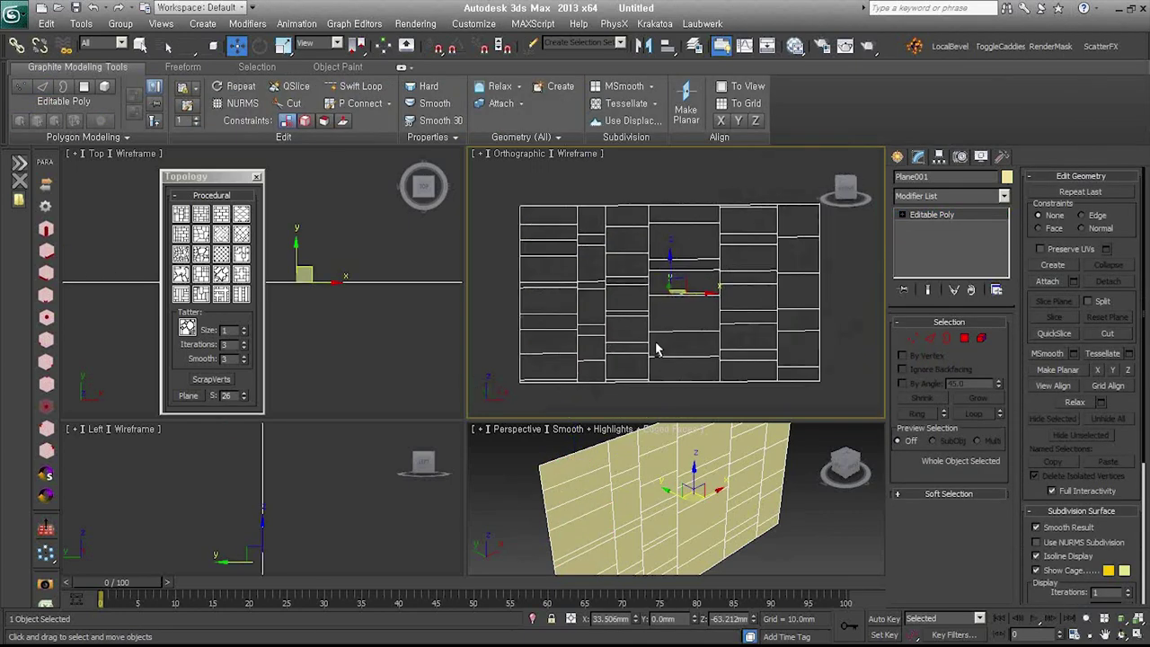
- Delete the old panel and draw a new Plane001, about 218.4 × 365.5 mm, in Front view
{"action": "key", "text": "Delete"}
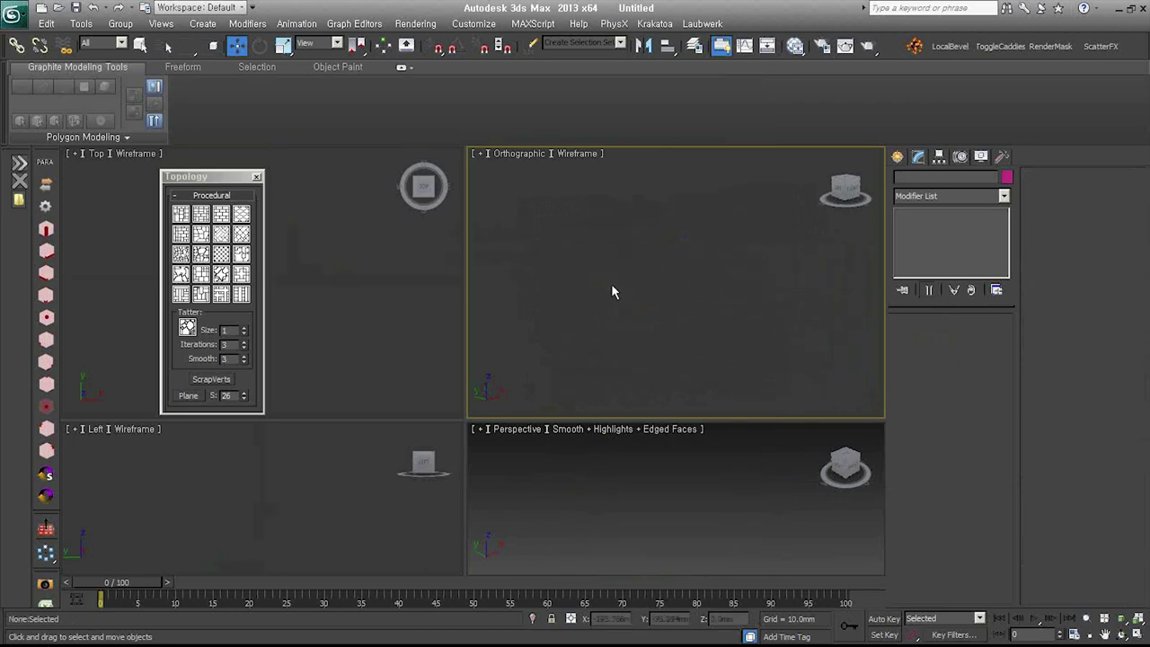
{"action": "key", "text": "f"}
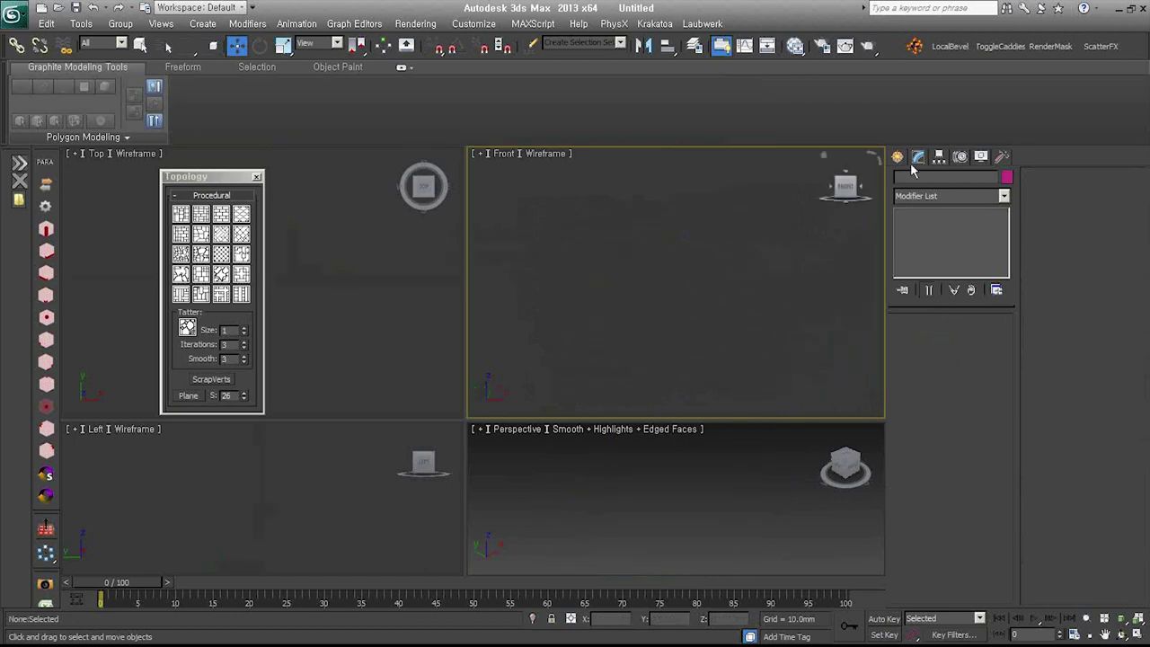
{"action": "left_click", "coordinate": [897, 156]}
{"action": "left_click", "coordinate": [979, 307]}
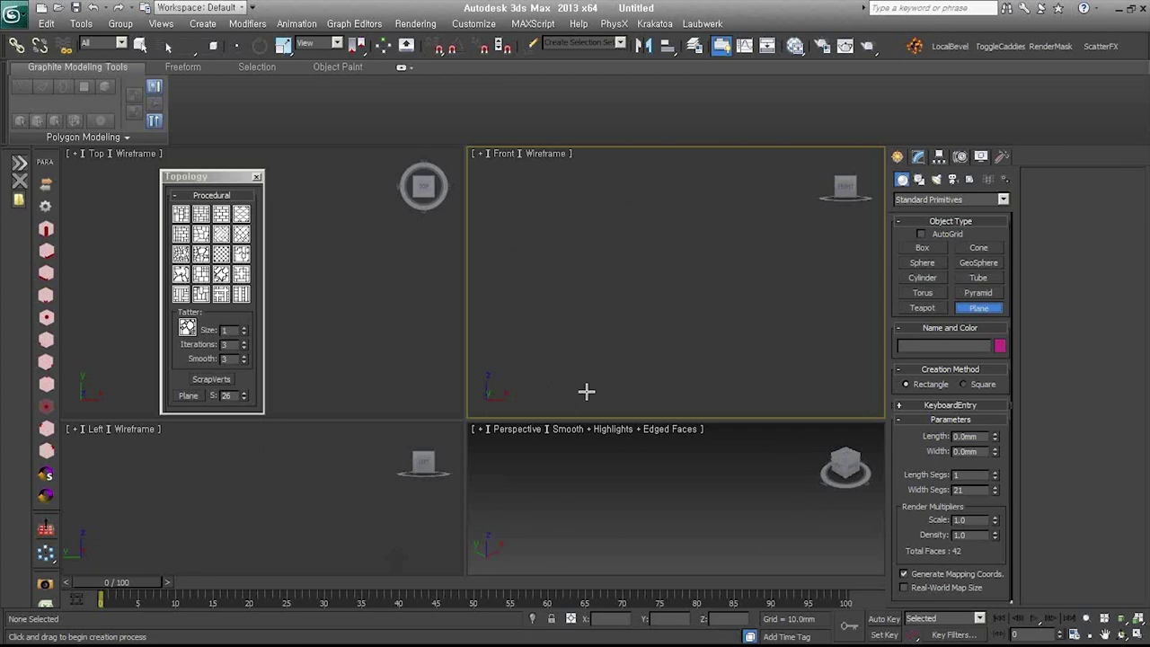
{"action": "mouse_move", "coordinate": [510, 177]}
{"action": "left_mouse_down"}
{"action": "mouse_move", "coordinate": [869, 407]}
{"action": "mouse_move", "coordinate": [881, 401]}
{"action": "left_mouse_up"}
{"action": "middle_click_drag", "start_coordinate": [880, 401], "coordinate": [770, 369]}
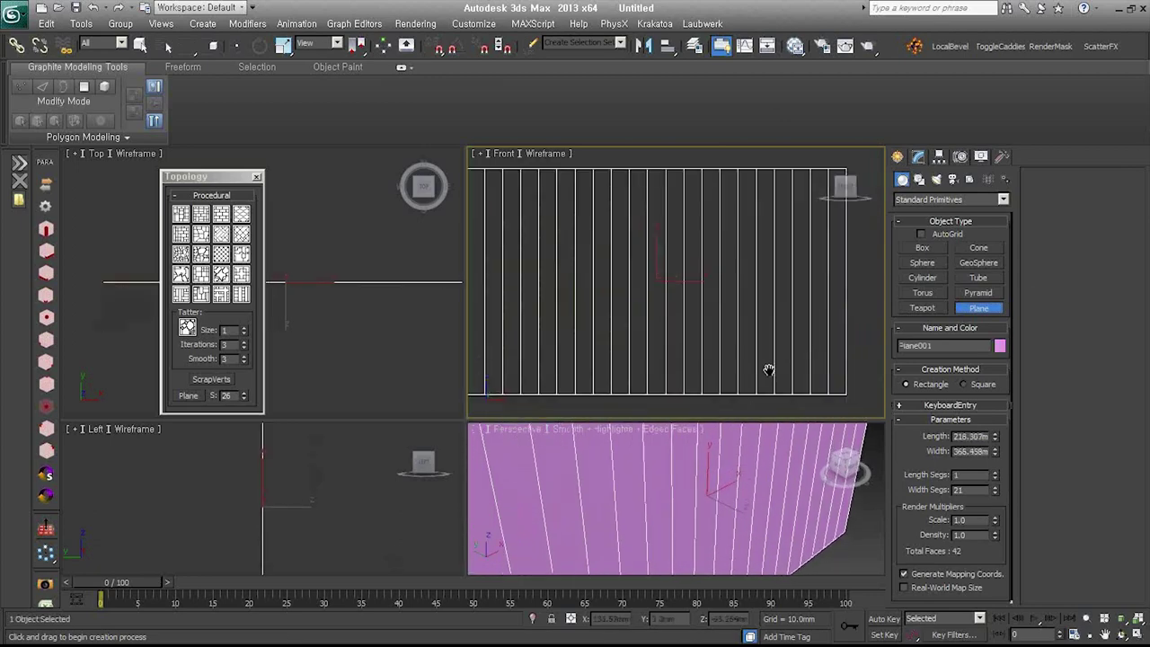
- Glance at the wavy strip wall reference photo, minimize it, and recentre the Front view
{"action": "key", "text": "alt+Tab"}
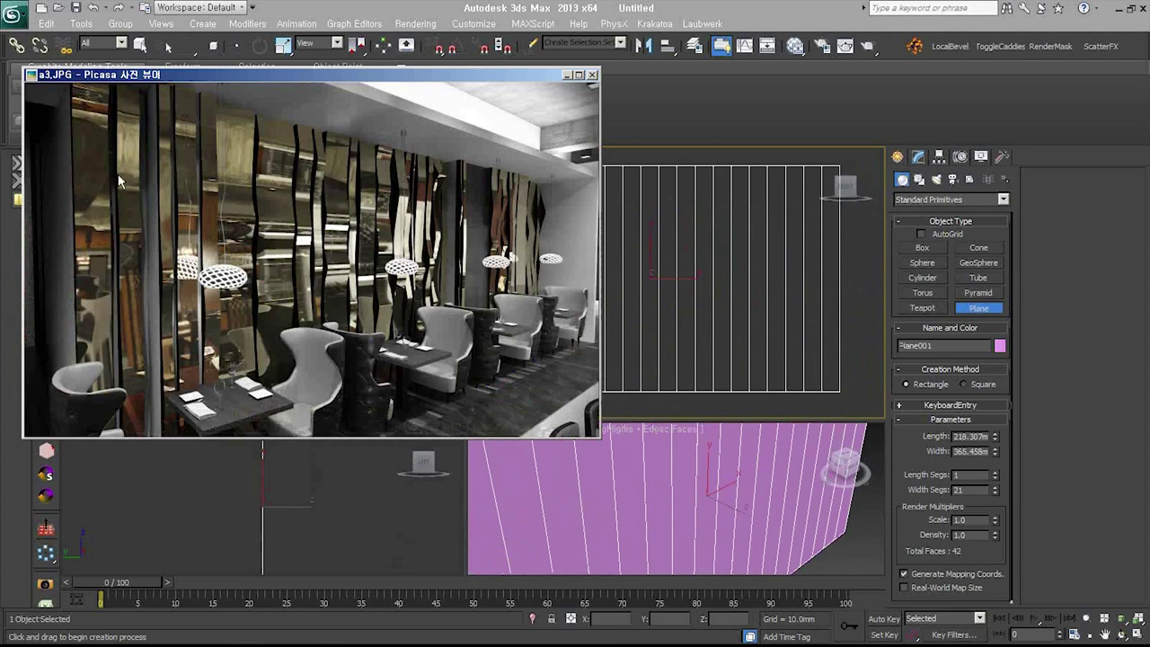
{"action": "left_click", "coordinate": [567, 74]}
{"action": "scroll", "coordinate": [688, 320], "scroll_direction": "down", "scroll_amount": 2}
{"action": "middle_click_drag", "start_coordinate": [687, 320], "coordinate": [691, 305]}
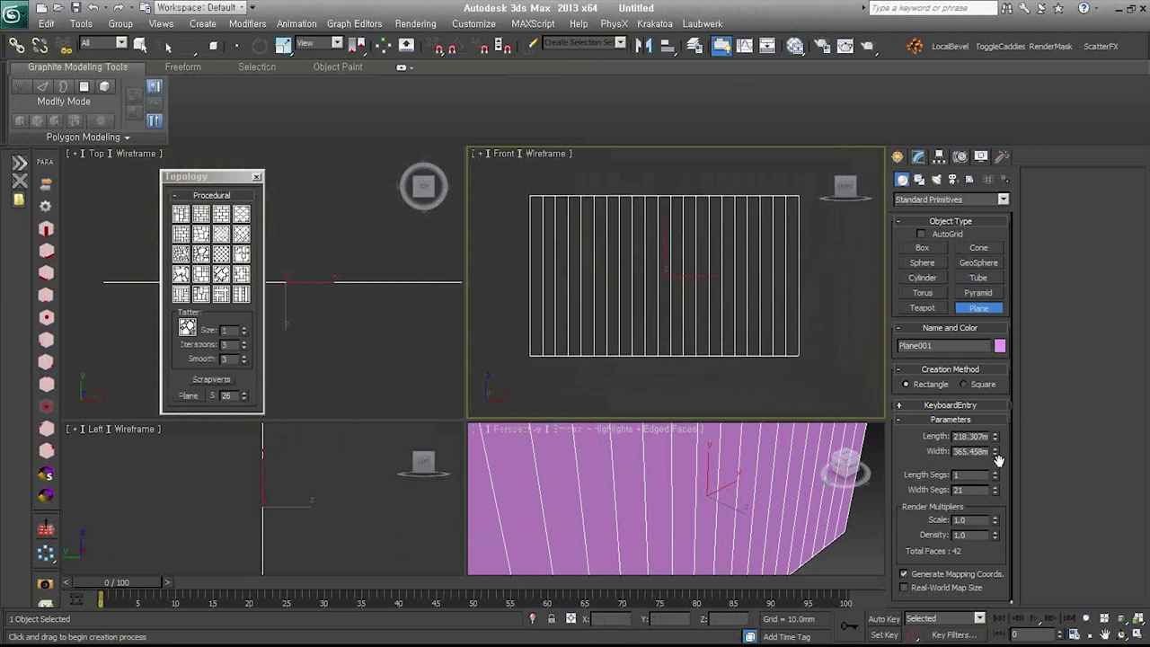
- Give the plane 34 width segments, apply the sparse uneven strip Topology pattern, and select its inner edges
{"action": "left_click_drag", "start_coordinate": [994, 493], "coordinate": [994, 476]}
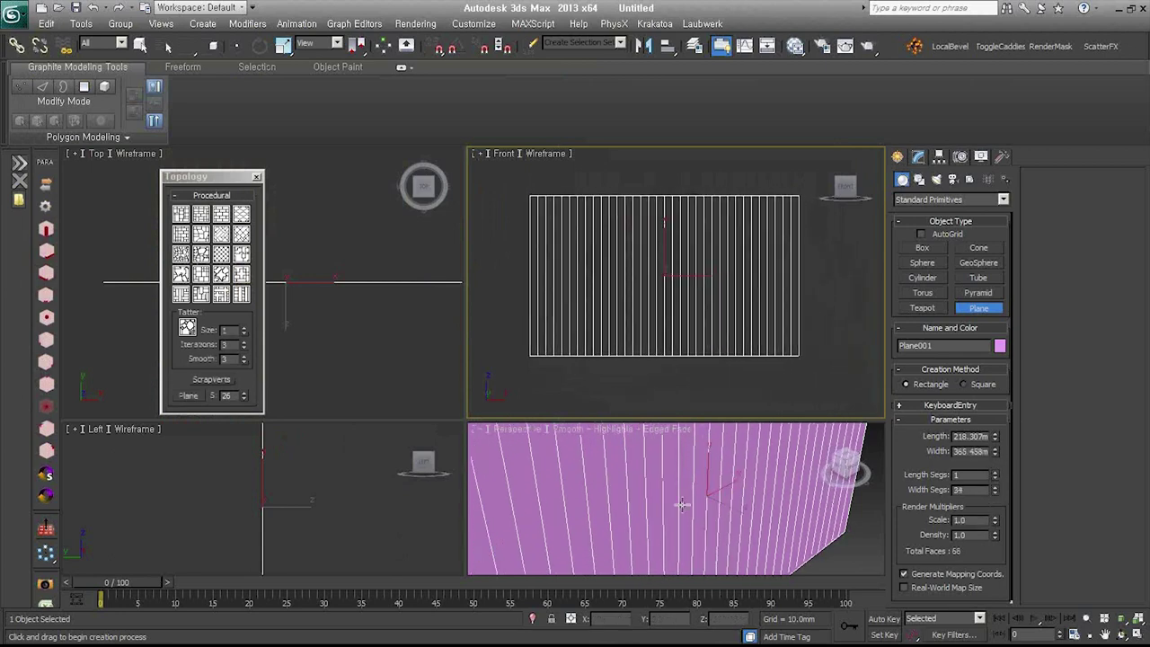
{"action": "right_click", "coordinate": [534, 509]}
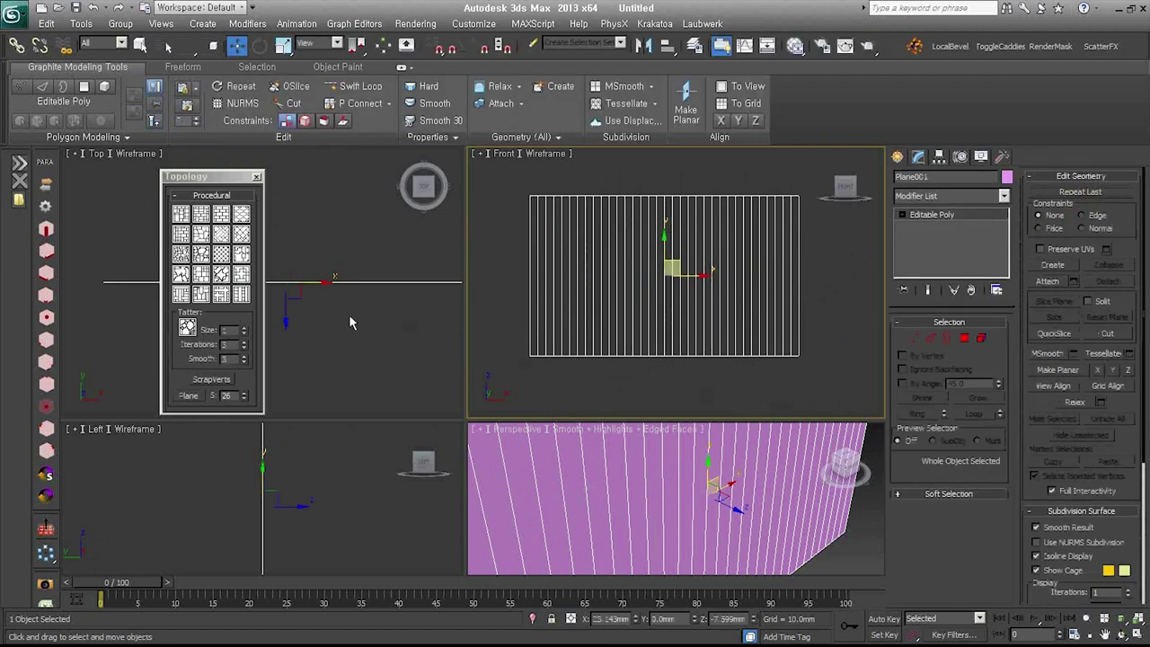
{"action": "left_click", "coordinate": [206, 295]}
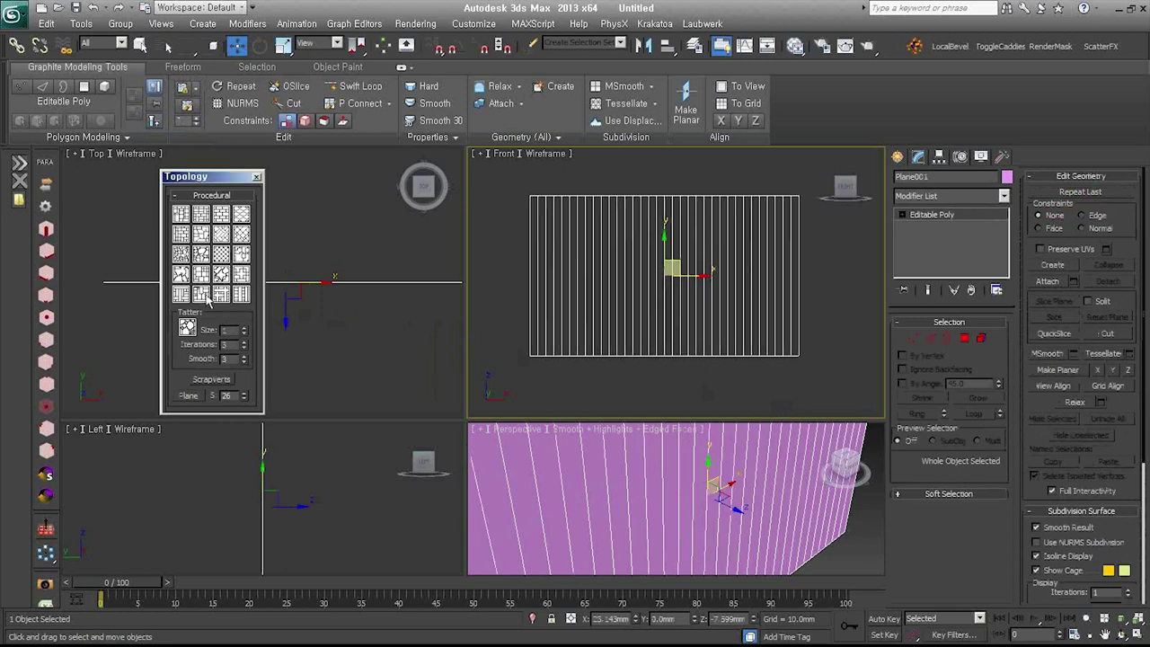
{"action": "left_click", "coordinate": [203, 260]}
{"action": "left_click", "coordinate": [203, 236]}
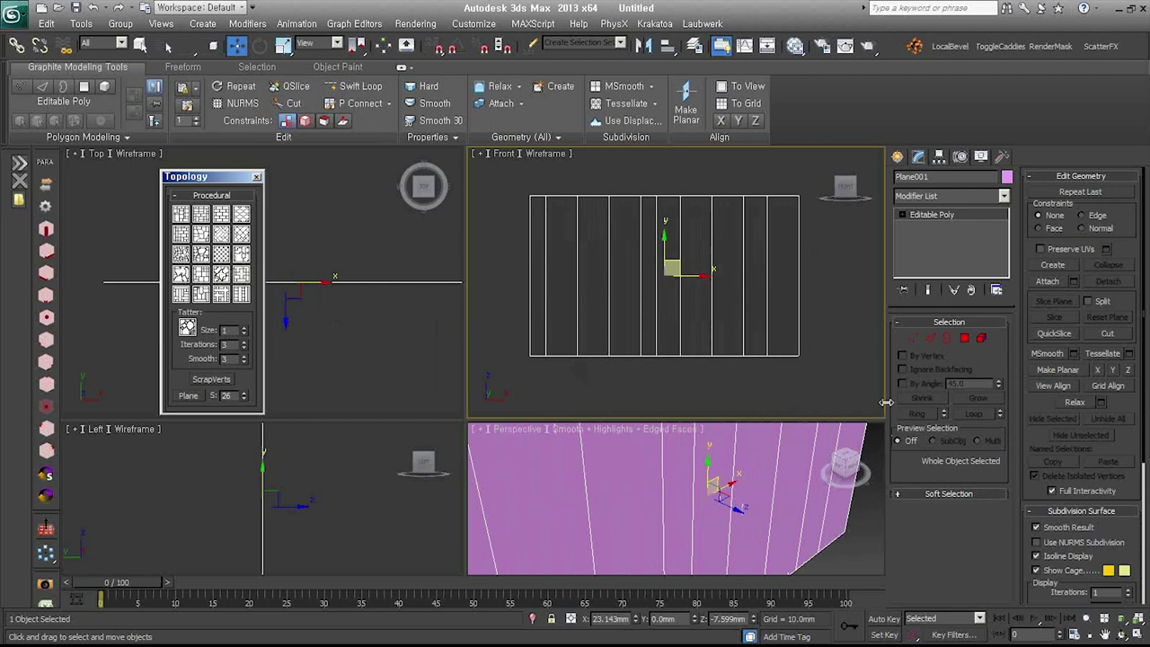
{"action": "left_click", "coordinate": [930, 338]}
{"action": "left_click_drag", "start_coordinate": [831, 279], "coordinate": [517, 259]}
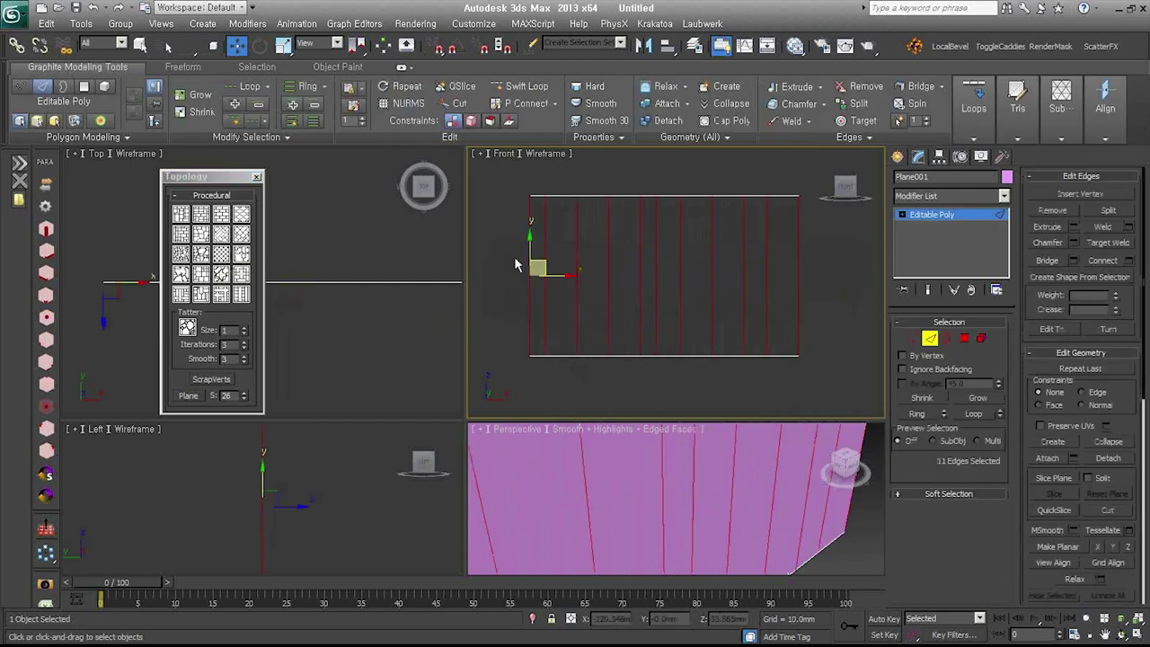
- Open-chamfer the selected inner vertical edges by 1.0 mm to cut gaps between strips
{"action": "key", "text": "z"}
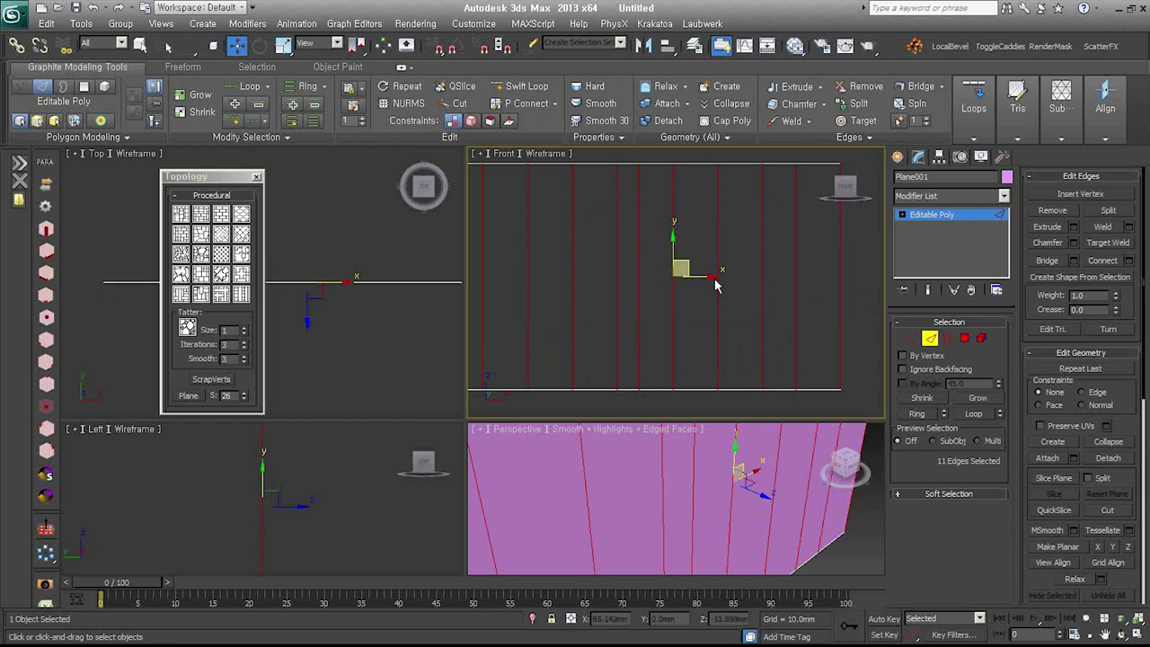
{"action": "right_click", "coordinate": [710, 278]}
{"action": "left_click", "coordinate": [554, 362]}
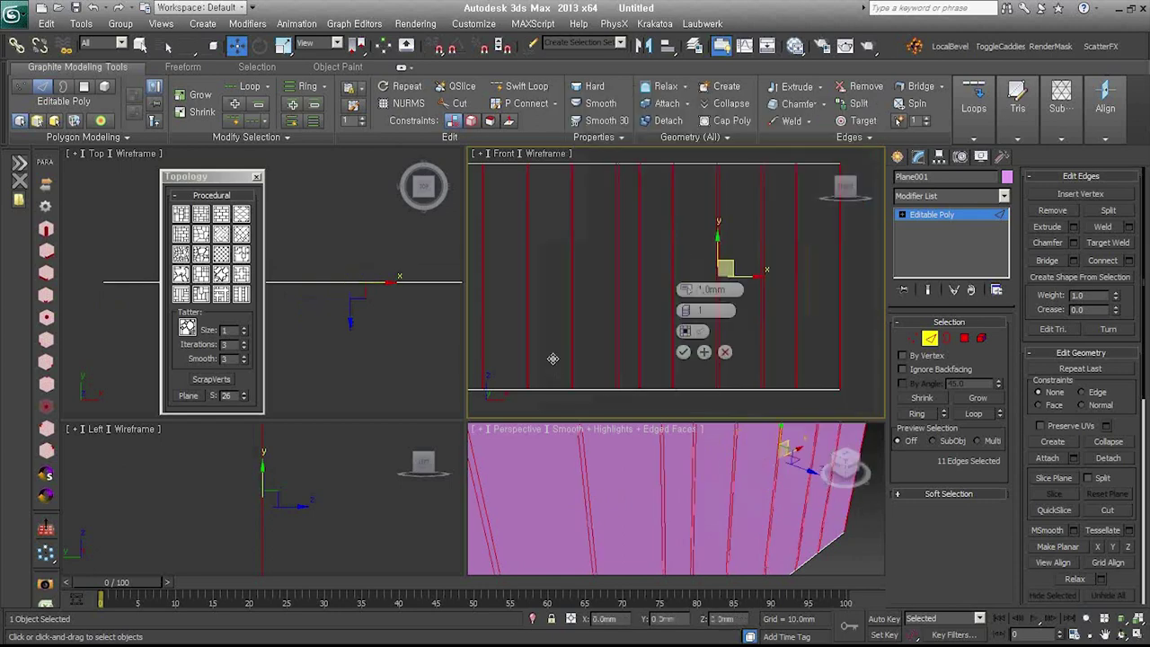
{"action": "scroll", "coordinate": [629, 229], "scroll_direction": "up", "scroll_amount": 1}
{"action": "scroll", "coordinate": [637, 228], "scroll_direction": "up", "scroll_amount": 1}
{"action": "scroll", "coordinate": [637, 228], "scroll_direction": "up", "scroll_amount": 1}
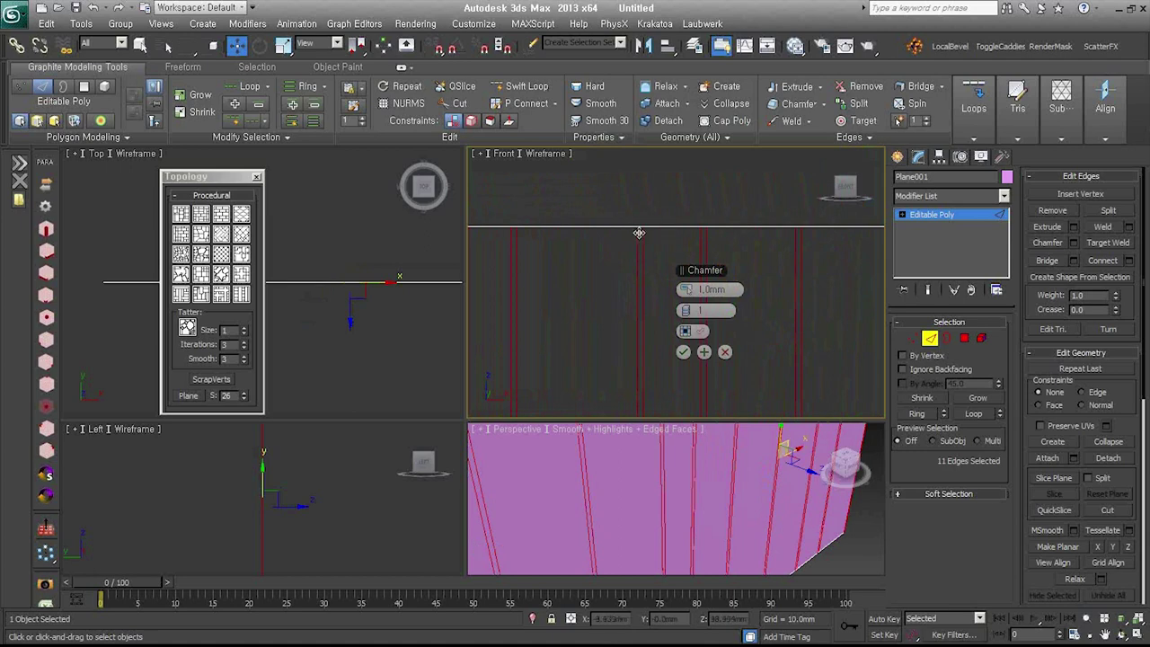
{"action": "left_click", "coordinate": [700, 332]}
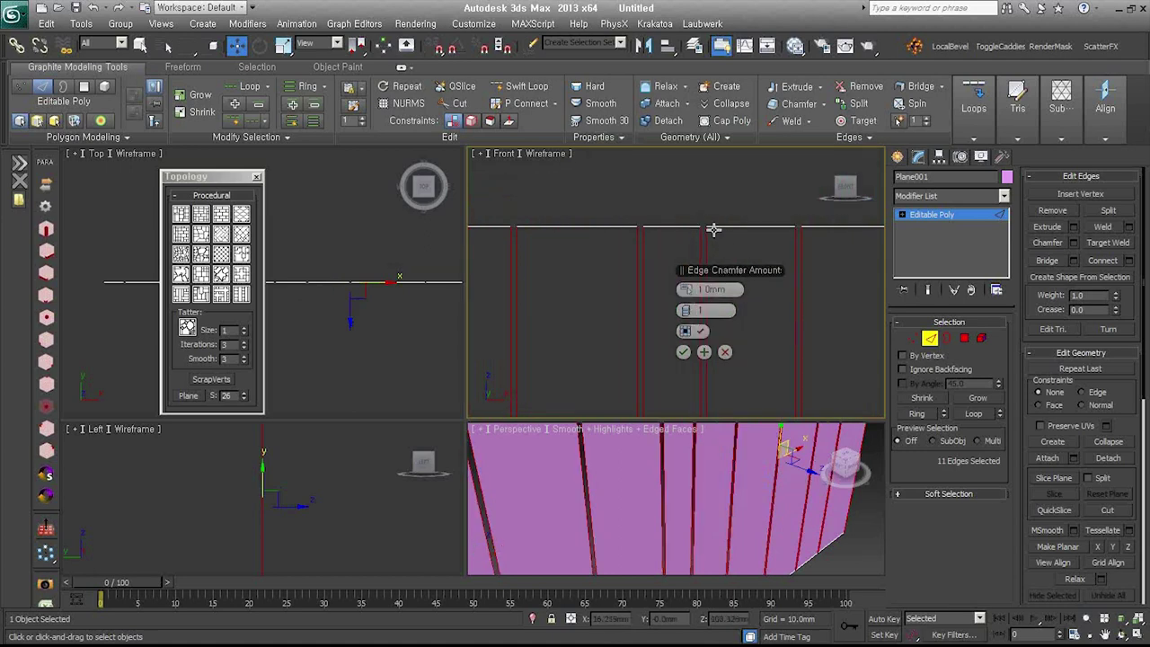
{"action": "left_click", "coordinate": [683, 351]}
{"action": "scroll", "coordinate": [686, 249], "scroll_direction": "down", "scroll_amount": 2}
{"action": "scroll", "coordinate": [710, 257], "scroll_direction": "down", "scroll_amount": 2}
{"action": "scroll", "coordinate": [730, 275], "scroll_direction": "down", "scroll_amount": 1}
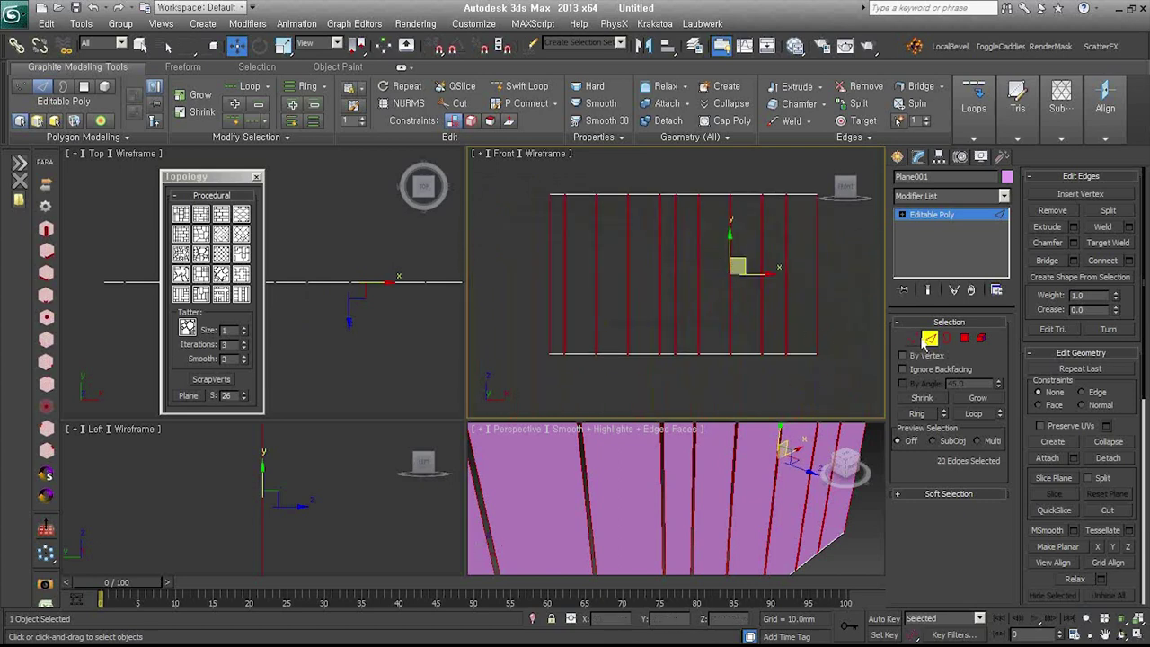
{"action": "key", "text": "4"}
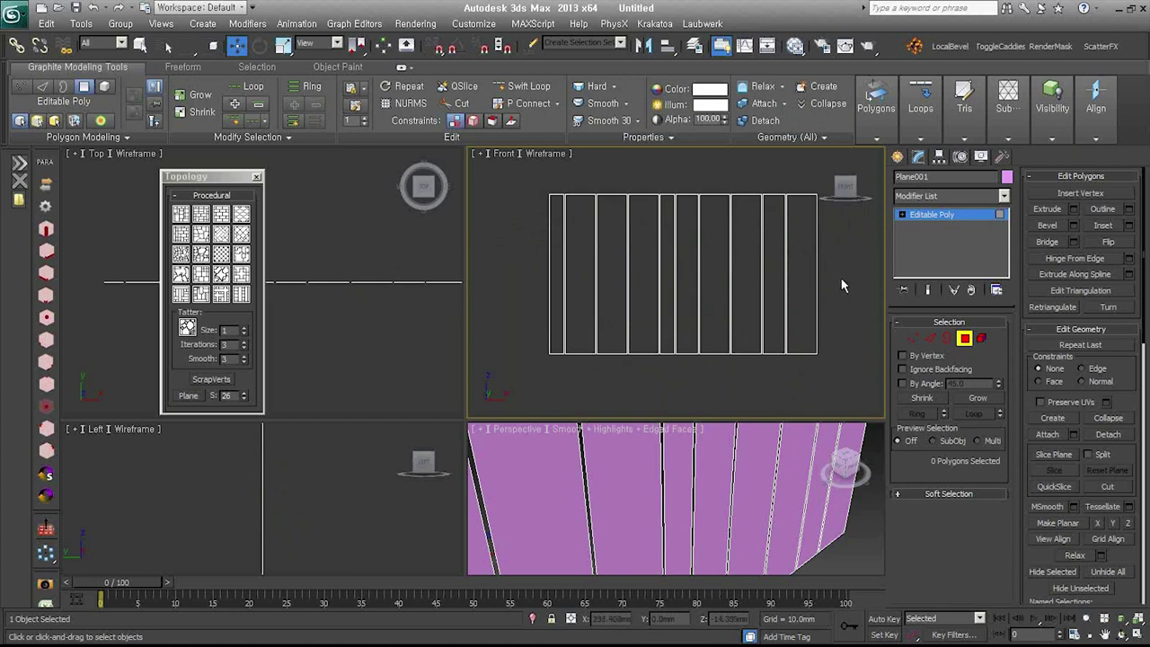
- Select six alternating strips and connect their vertical side edges with many horizontal slices
{"action": "left_click", "coordinate": [802, 272]}
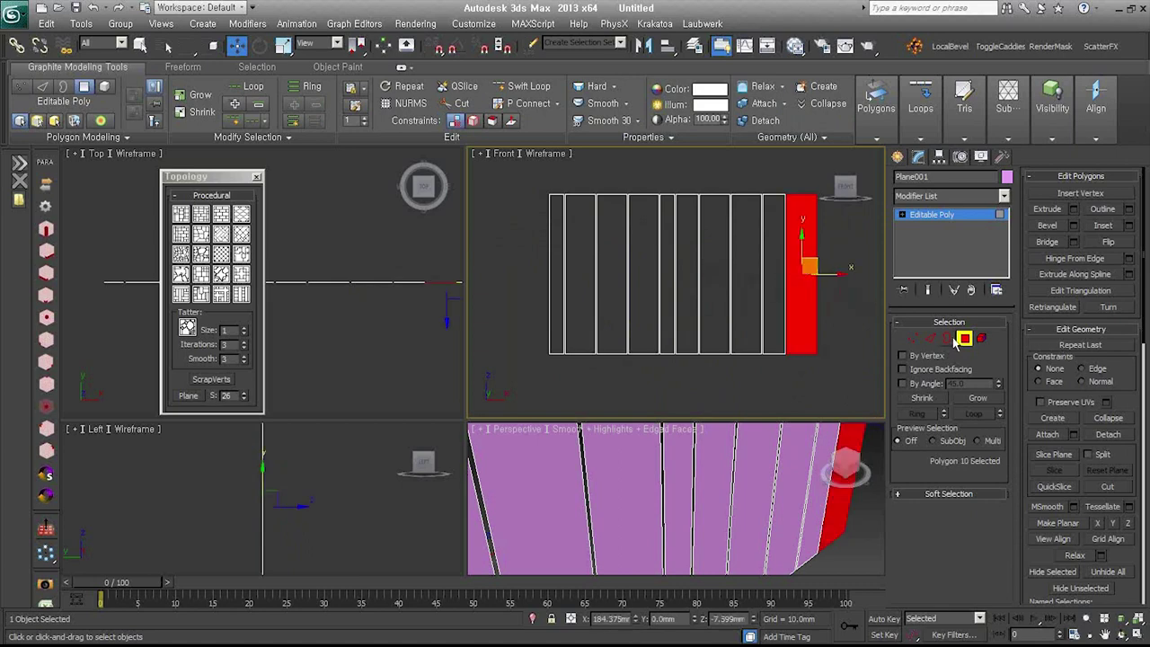
{"action": "left_click", "coordinate": [755, 280], "text": "ctrl"}
{"action": "left_click", "coordinate": [688, 279], "text": "ctrl"}
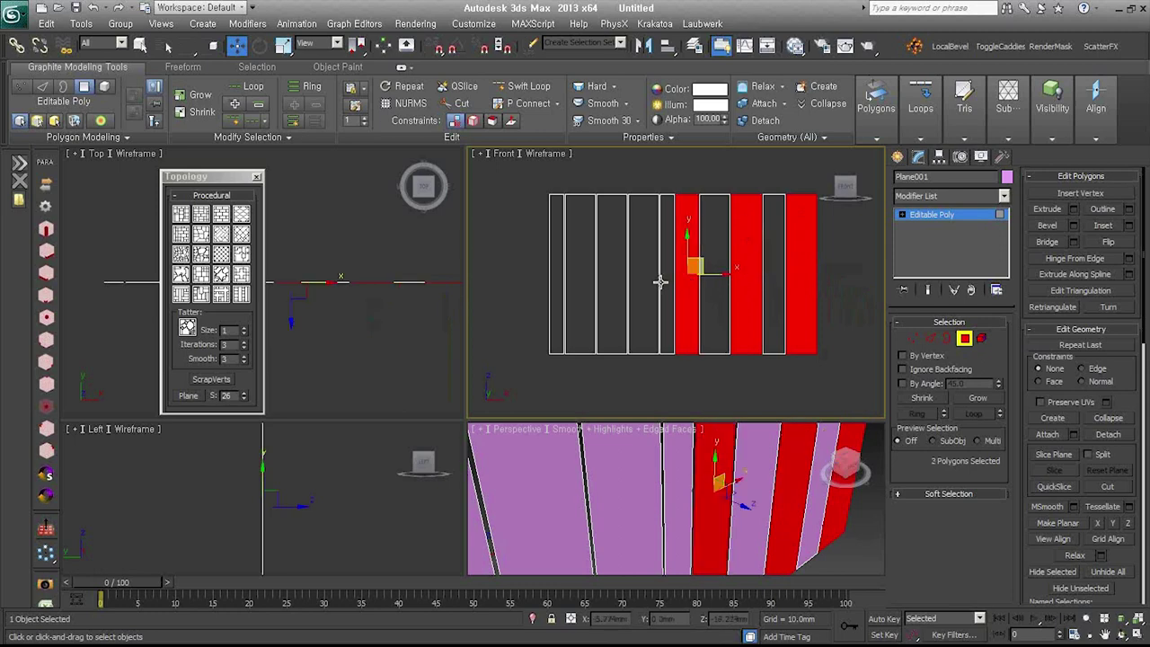
{"action": "left_click", "coordinate": [665, 281], "text": "ctrl"}
{"action": "left_click", "coordinate": [617, 280], "text": "ctrl"}
{"action": "left_click", "coordinate": [559, 282], "text": "ctrl"}
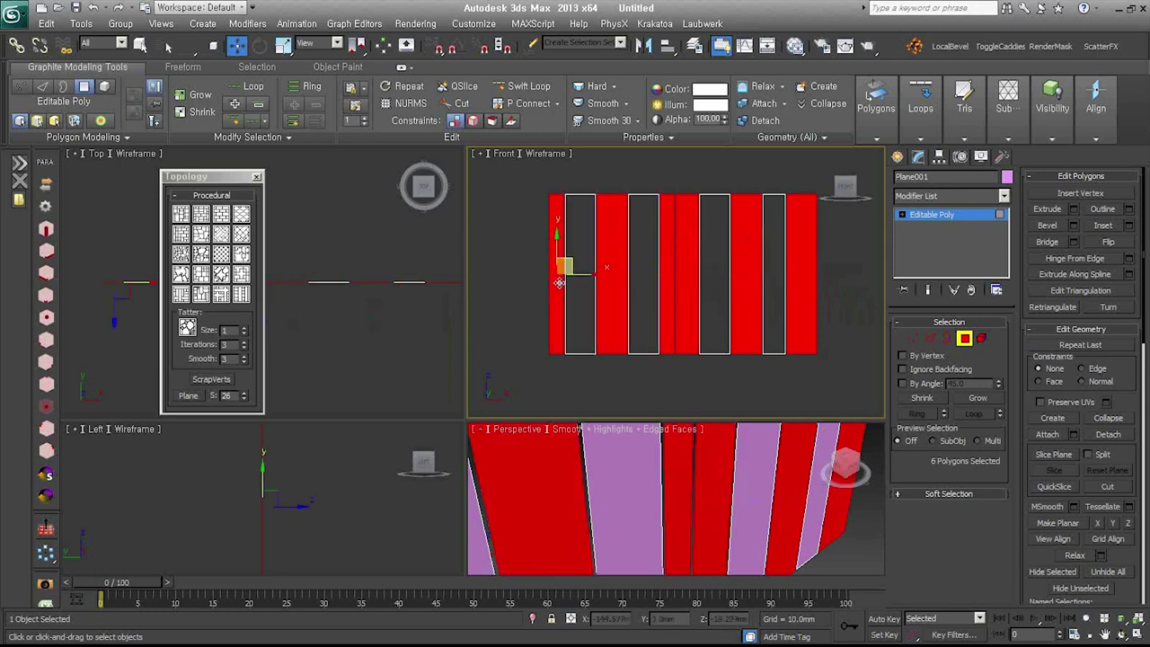
{"action": "left_click", "coordinate": [931, 340], "text": "ctrl"}
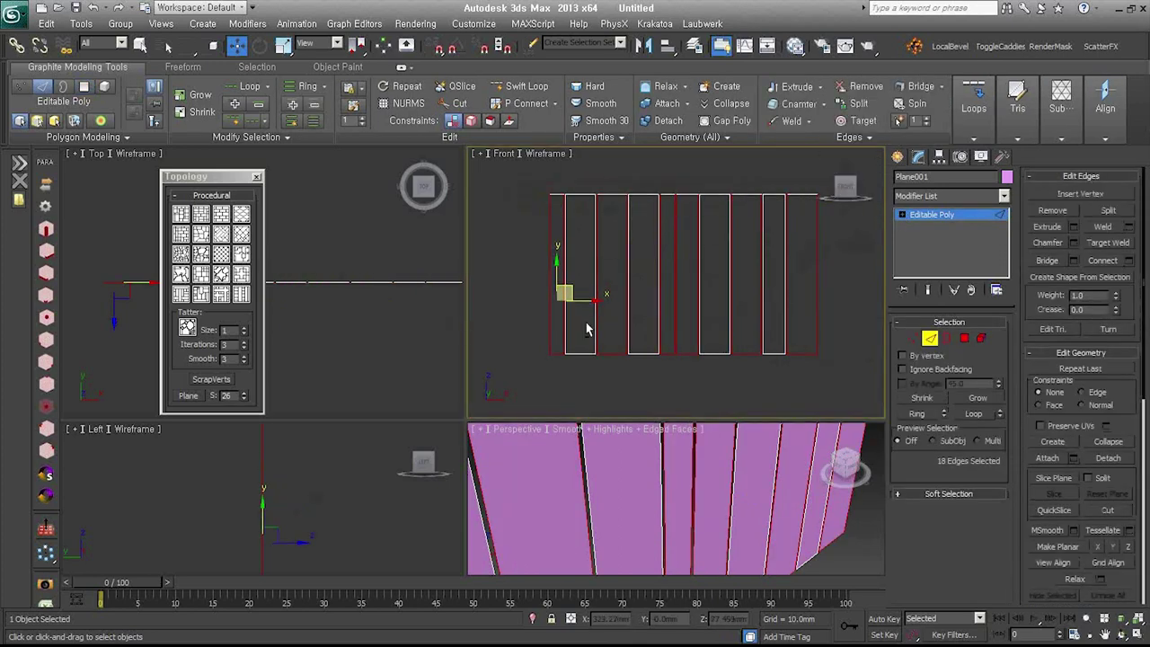
{"action": "left_click", "coordinate": [966, 397]}
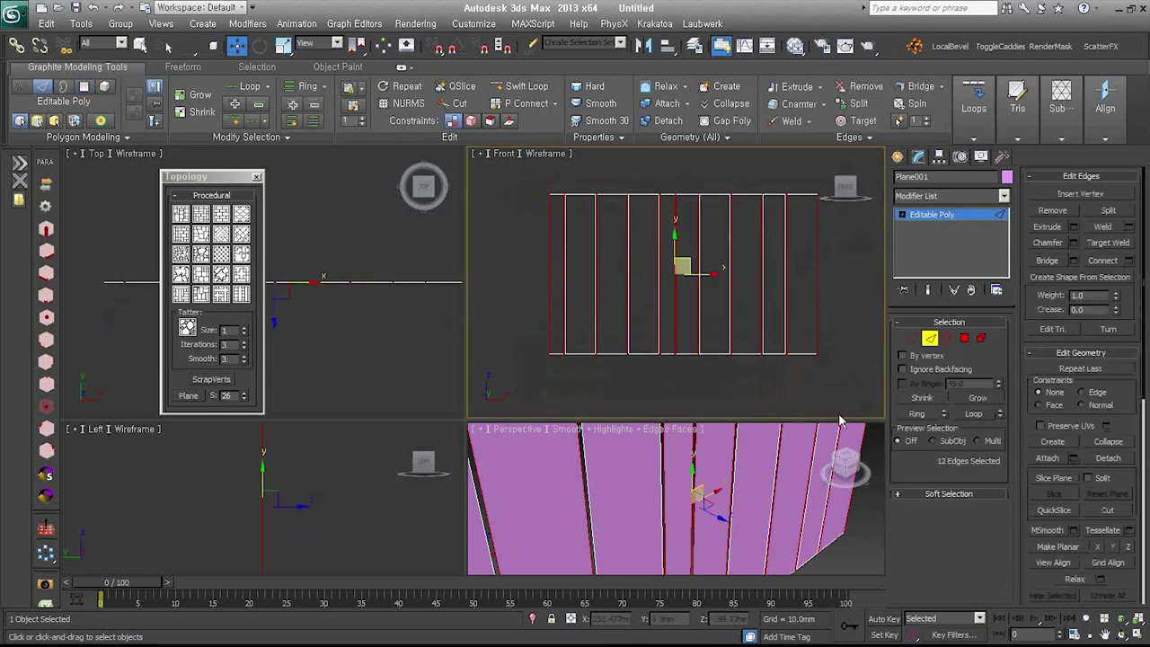
{"action": "left_click", "coordinate": [1129, 260]}
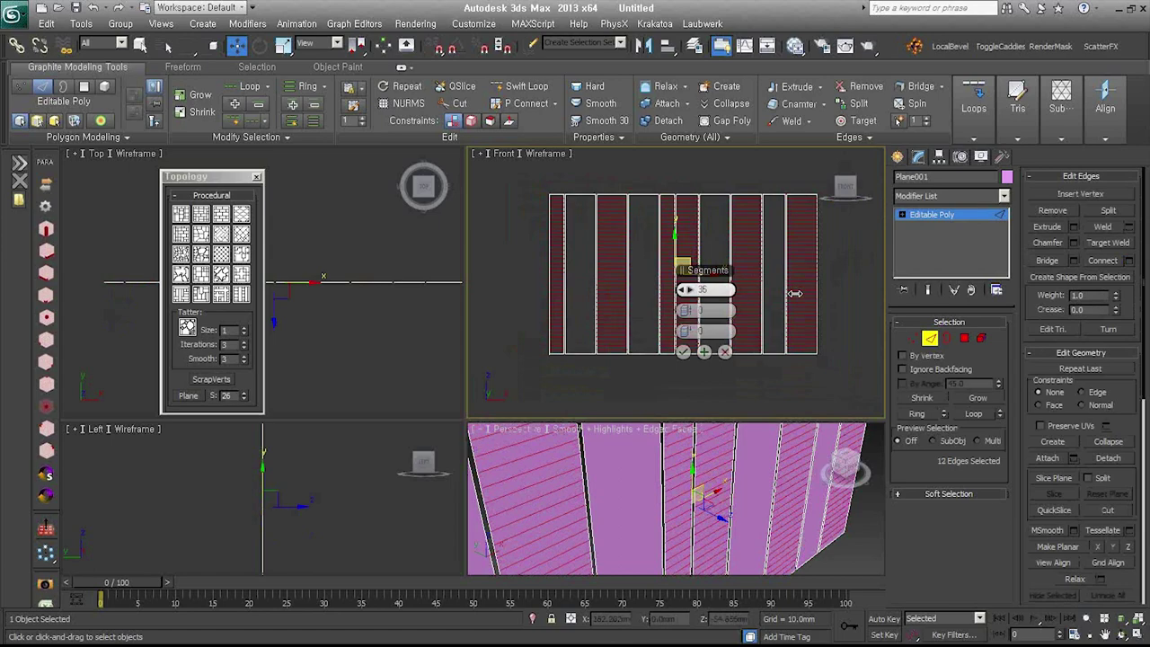
{"action": "left_click", "coordinate": [683, 352]}
- Slice two more strips with a different number of horizontal connecting edges
{"action": "left_click", "coordinate": [964, 338]}
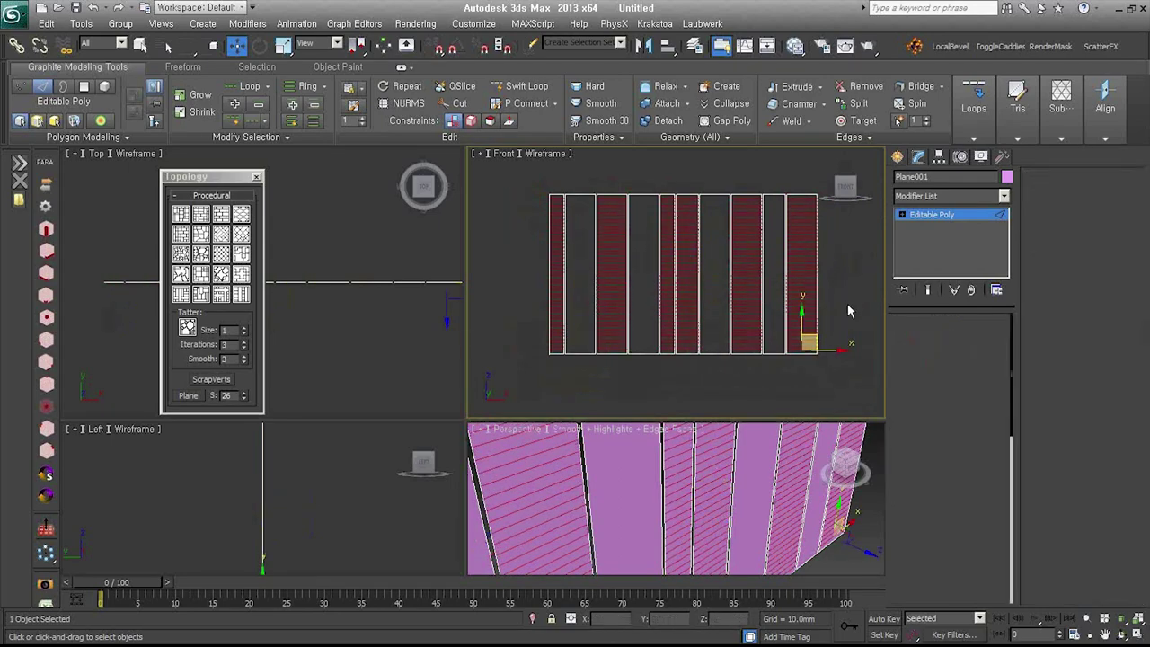
{"action": "left_click", "coordinate": [770, 283]}
{"action": "left_click", "coordinate": [712, 279], "text": "ctrl"}
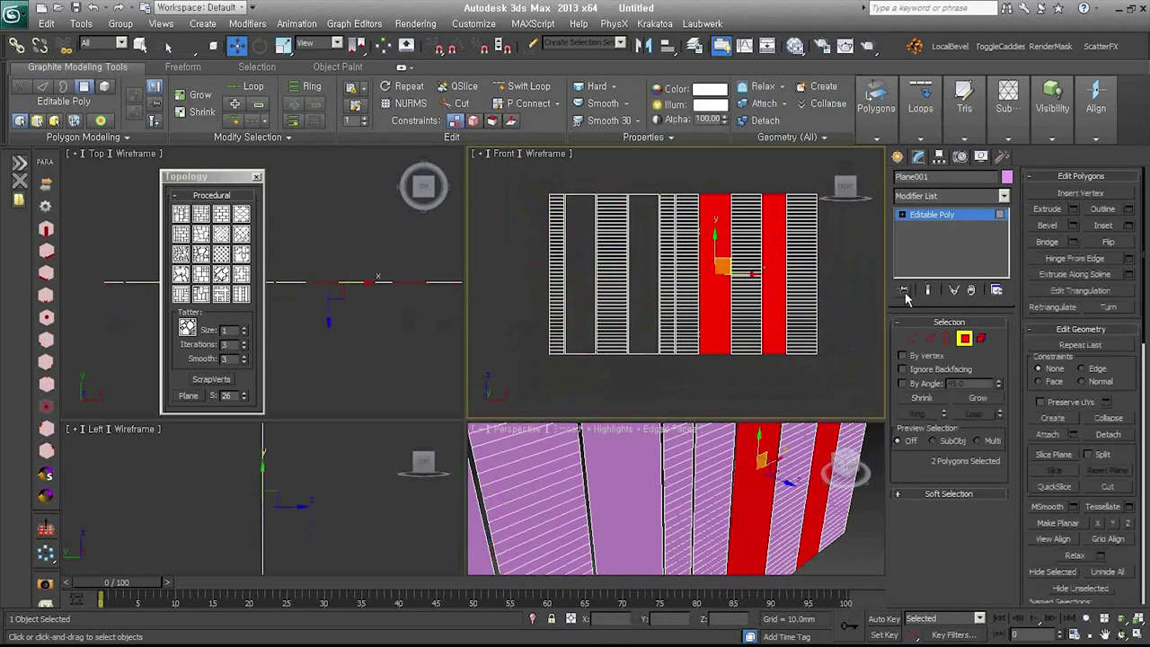
{"action": "left_click", "coordinate": [930, 338], "text": "ctrl"}
{"action": "left_click", "coordinate": [1129, 261]}
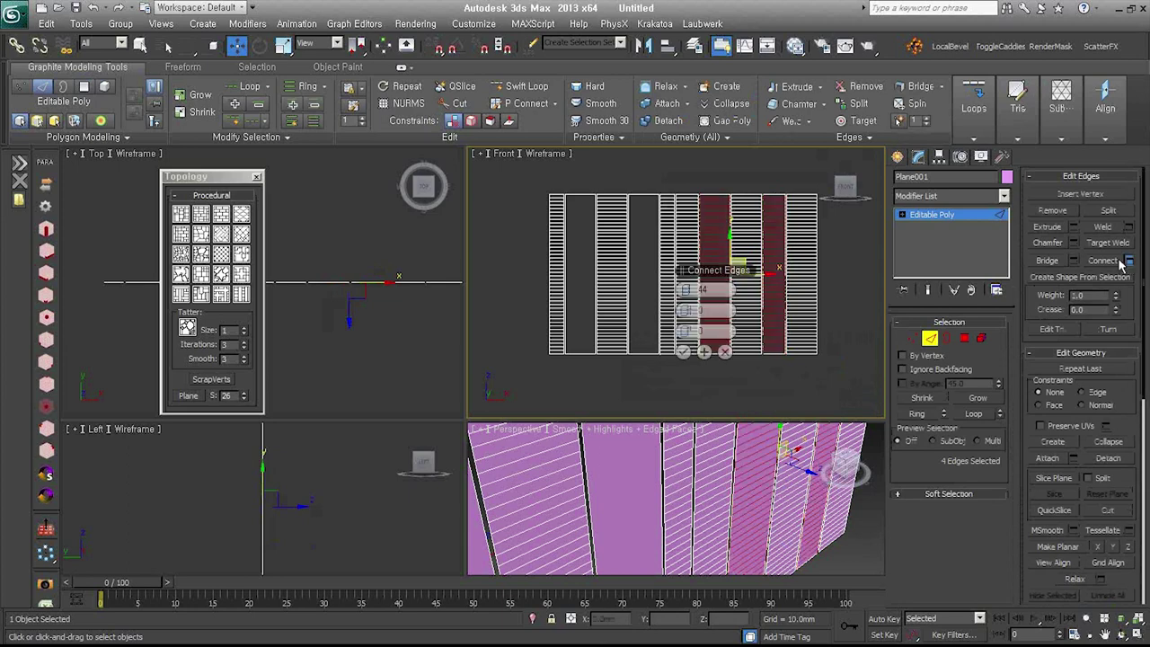
{"action": "left_click_drag", "start_coordinate": [688, 289], "coordinate": [638, 299]}
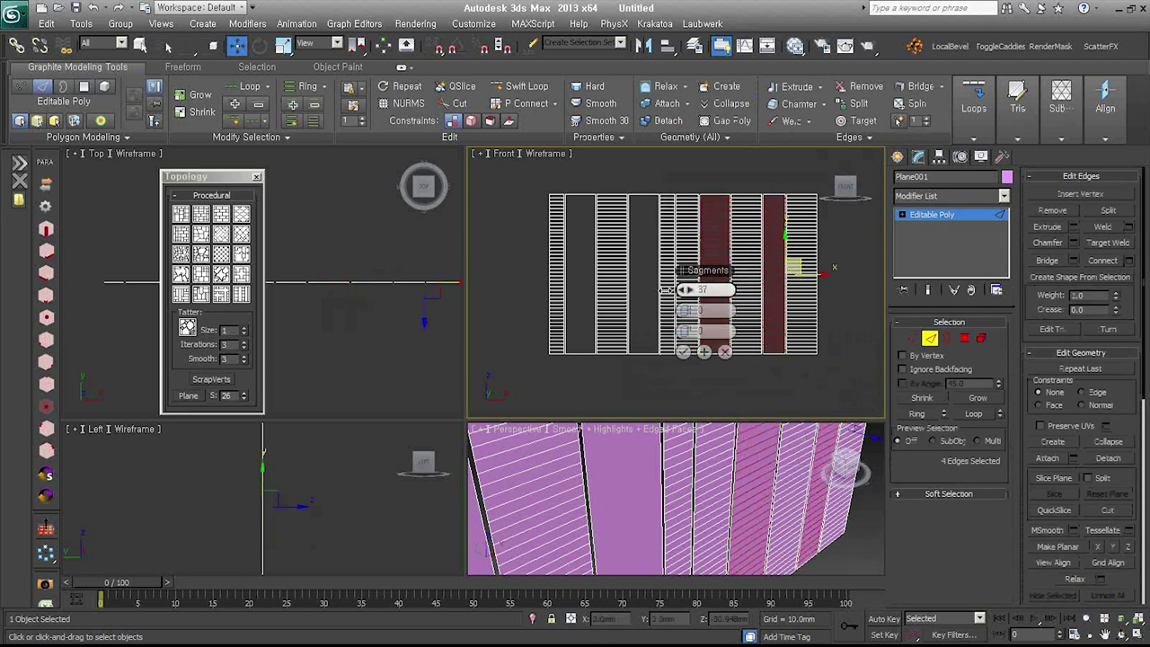
{"action": "left_click", "coordinate": [683, 351]}
- Slice the last two strips horizontally and apply a random brick Topology pattern
{"action": "key", "text": "4"}
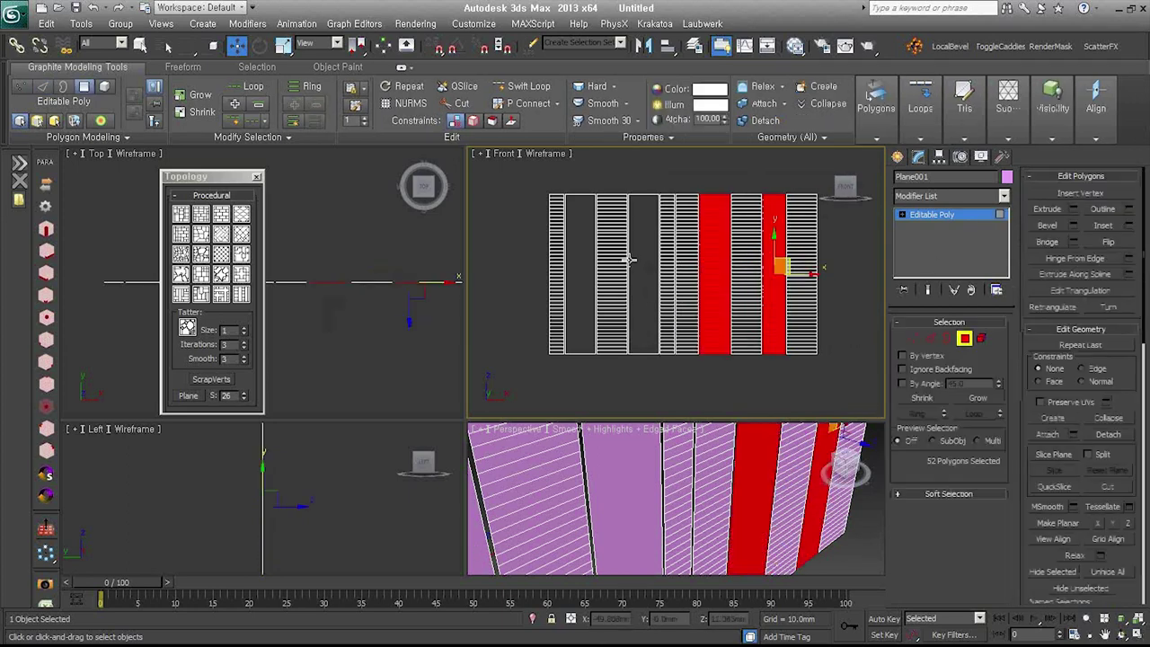
{"action": "left_click", "coordinate": [628, 259]}
{"action": "left_click", "coordinate": [575, 260], "text": "ctrl"}
{"action": "key", "text": "2"}
{"action": "key", "text": "ctrl+shift+e"}
{"action": "left_click", "coordinate": [705, 391]}
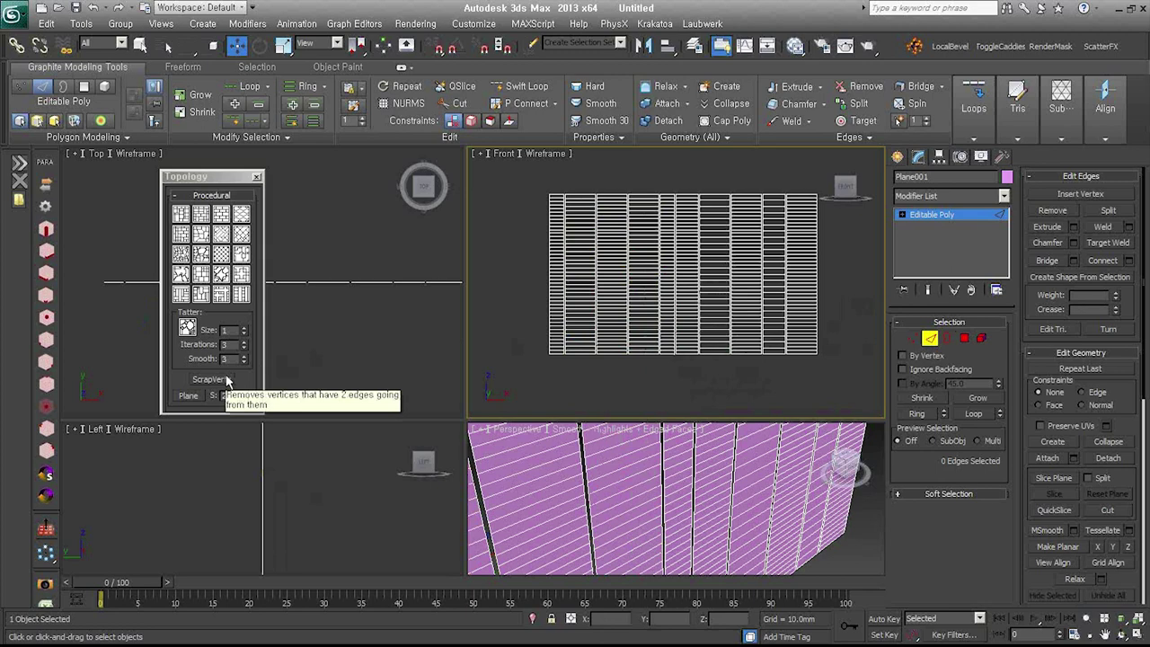
{"action": "left_click", "coordinate": [181, 295]}
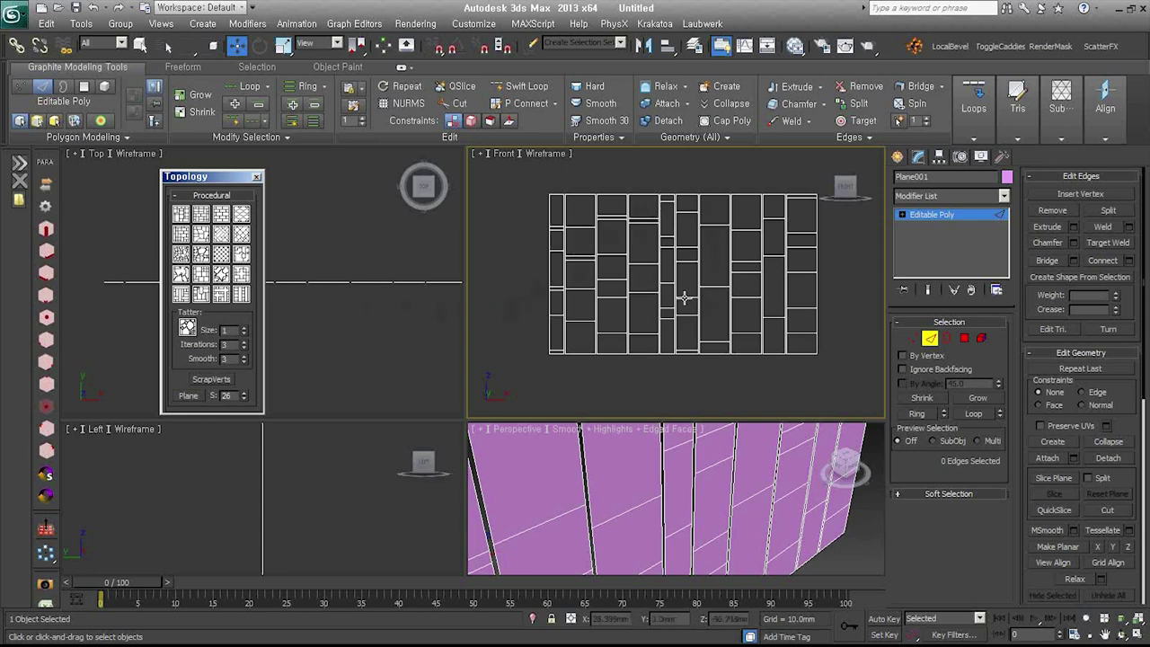
- Try several Topology presets, settle on the larger irregular brick pattern, and close the panel
{"action": "left_click", "coordinate": [203, 295]}
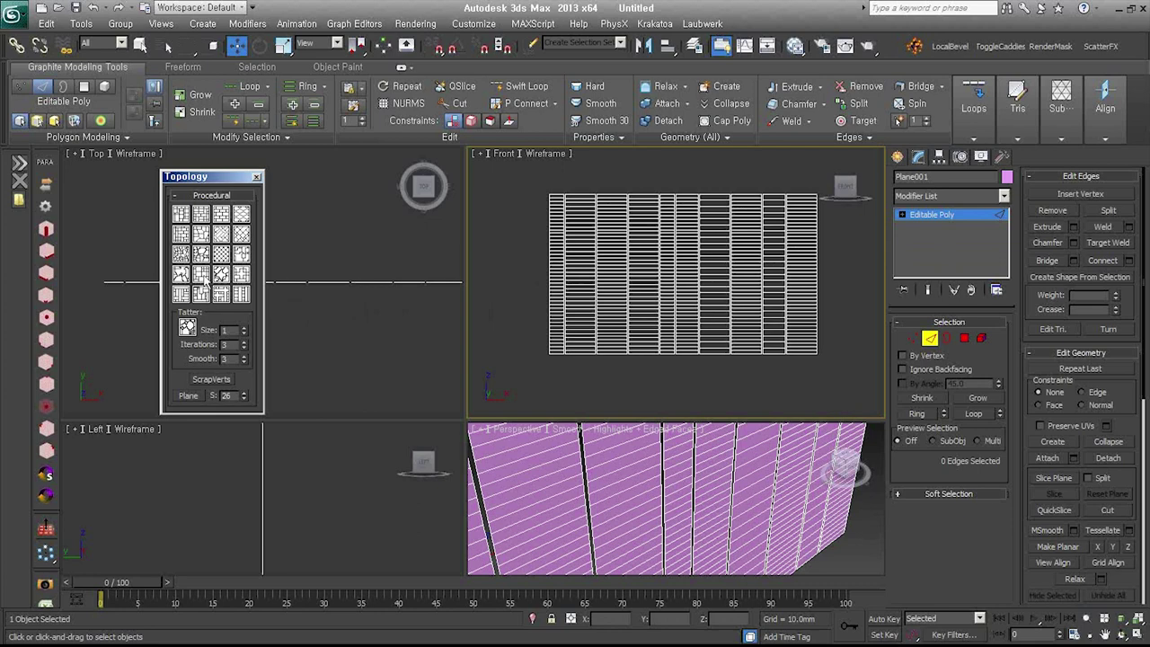
{"action": "left_click", "coordinate": [190, 255]}
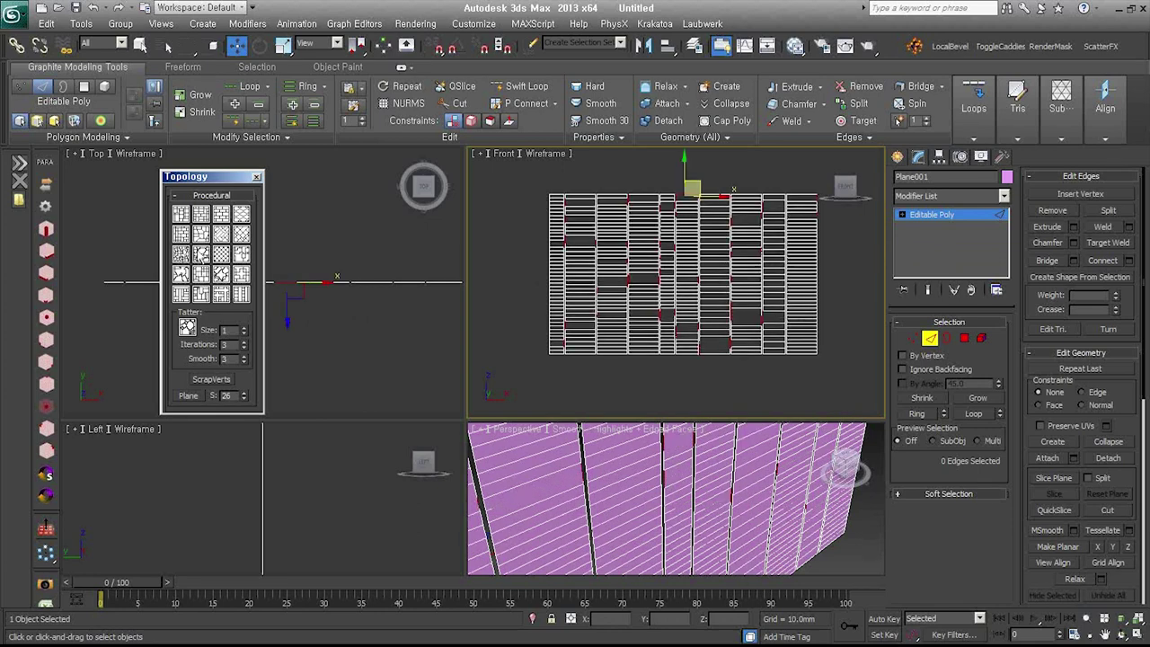
{"action": "left_click", "coordinate": [200, 235]}
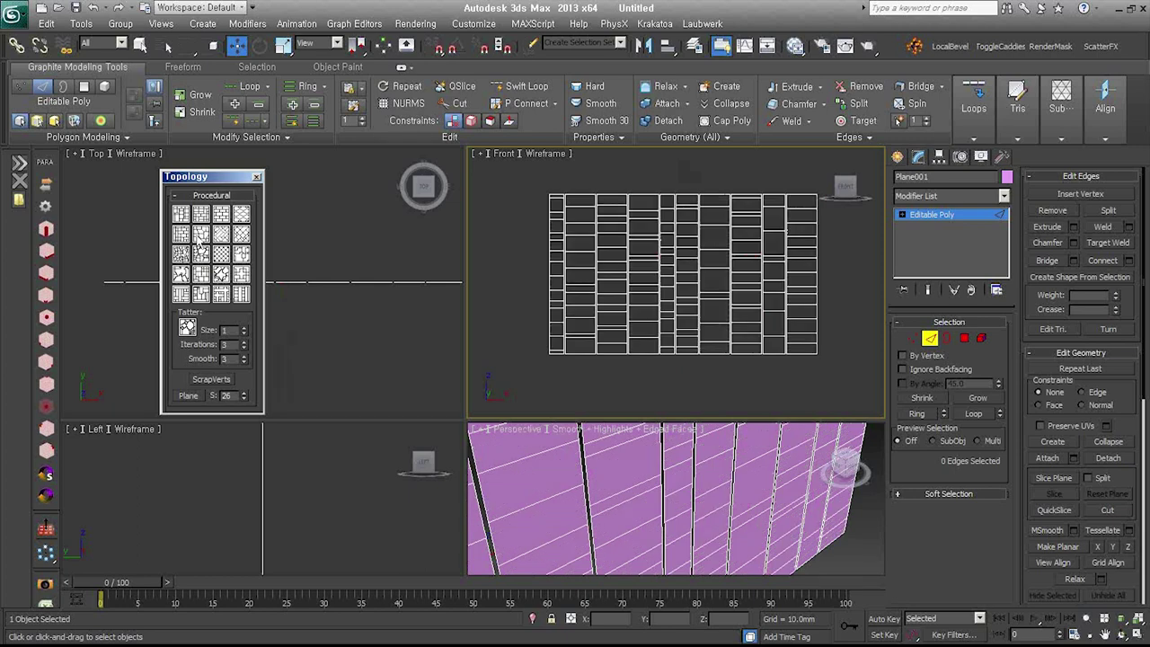
{"action": "left_click", "coordinate": [182, 297]}
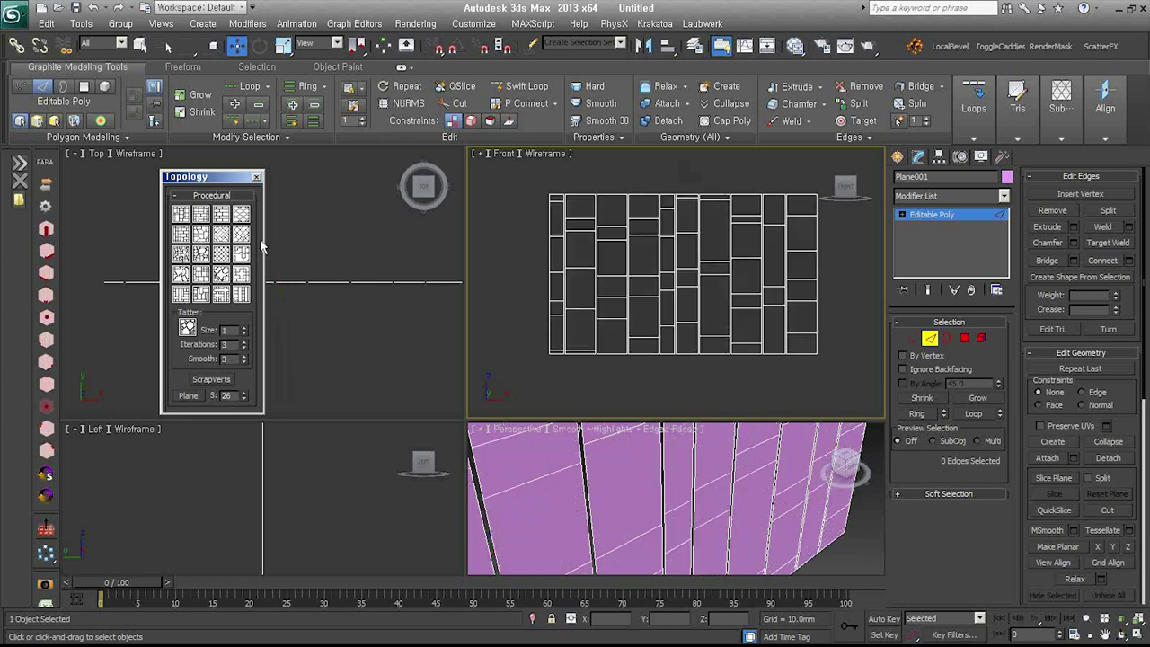
{"action": "left_click", "coordinate": [257, 177]}
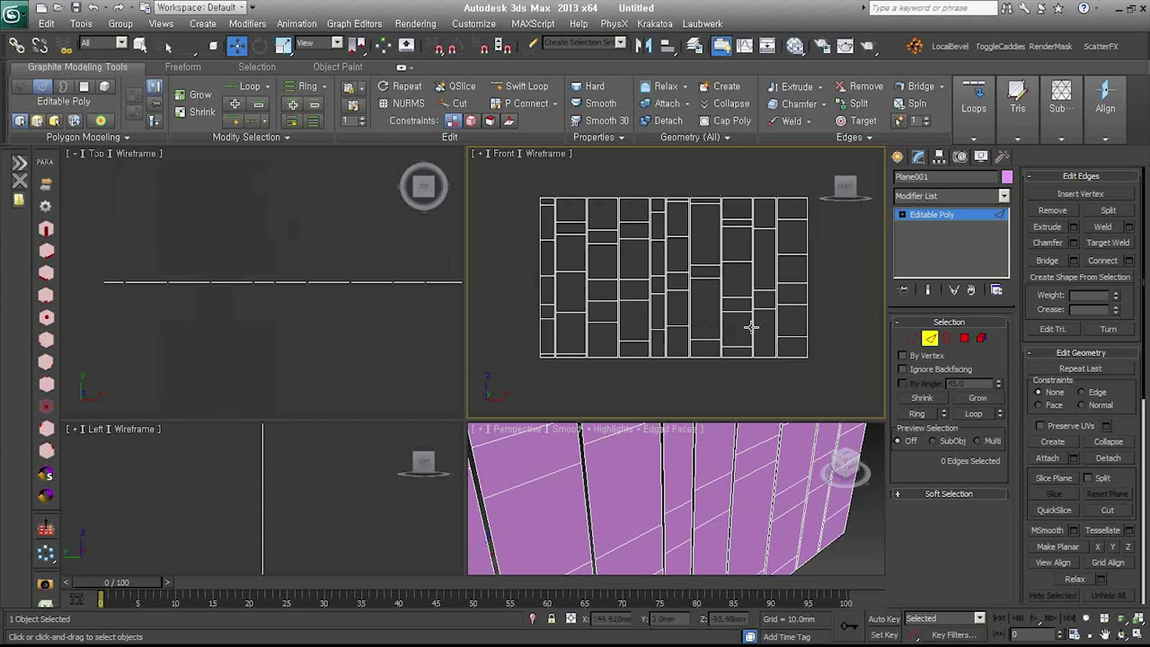
- Orbit around the brick mesh and switch to vertex editing
{"action": "middle_click_drag", "start_coordinate": [749, 329], "coordinate": [588, 231], "text": "alt"}
{"action": "left_click", "coordinate": [623, 276]}
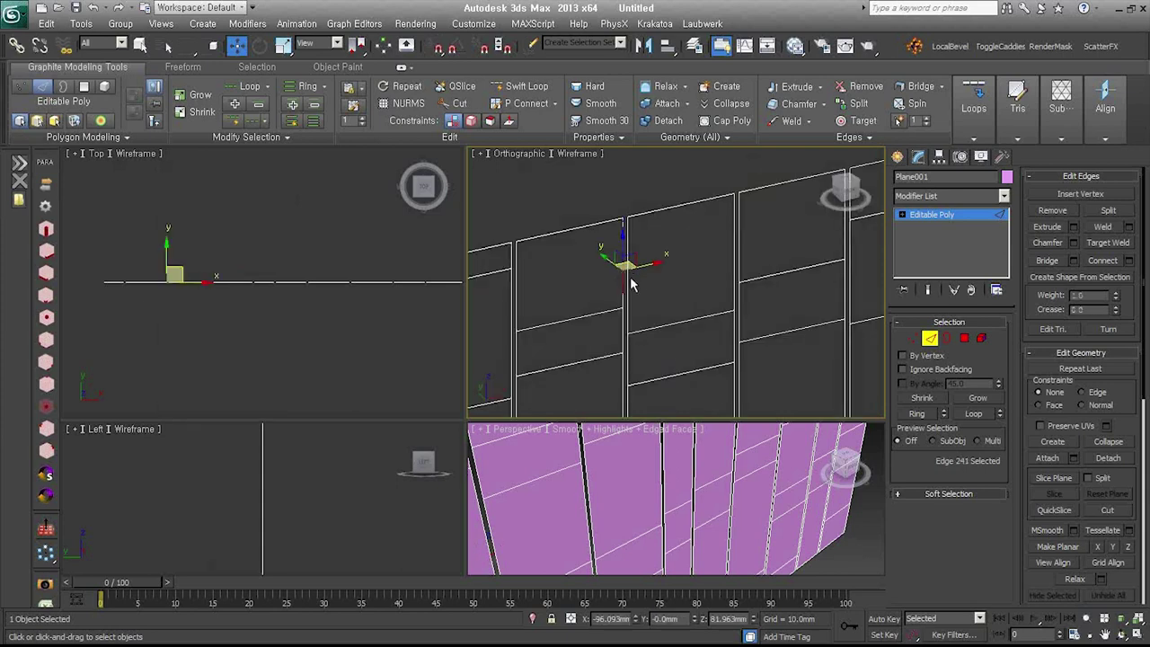
{"action": "mouse_move", "coordinate": [719, 311]}
{"action": "middle_mouse_down"}
{"action": "mouse_move", "coordinate": [745, 288]}
{"action": "mouse_move", "coordinate": [655, 269]}
{"action": "mouse_move", "coordinate": [648, 248]}
{"action": "middle_mouse_up"}
{"action": "left_click", "coordinate": [912, 338]}
{"action": "scroll", "coordinate": [634, 274], "scroll_direction": "down", "scroll_amount": 3}
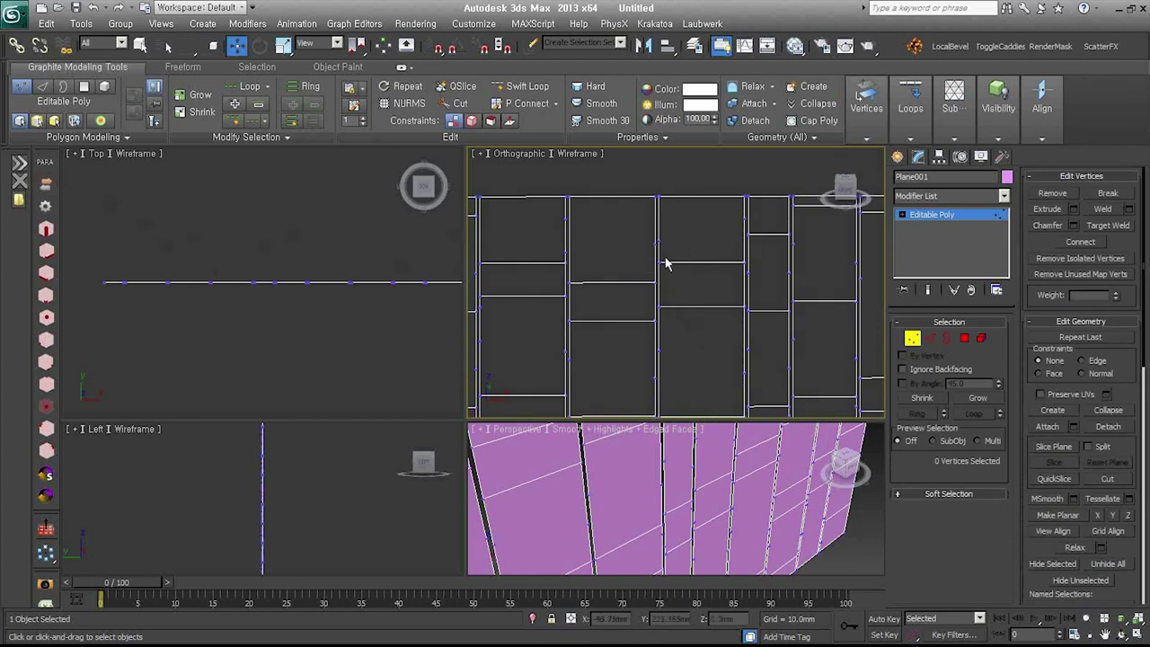
{"action": "scroll", "coordinate": [695, 329], "scroll_direction": "down", "scroll_amount": 2}
{"action": "mouse_move", "coordinate": [695, 329]}
{"action": "middle_mouse_down"}
{"action": "mouse_move", "coordinate": [658, 251]}
{"action": "mouse_move", "coordinate": [619, 269]}
{"action": "middle_mouse_up"}
- Run the Co-Linear Vertex Cleaner script to delete 92 redundant vertices
{"action": "left_click", "coordinate": [46, 251]}
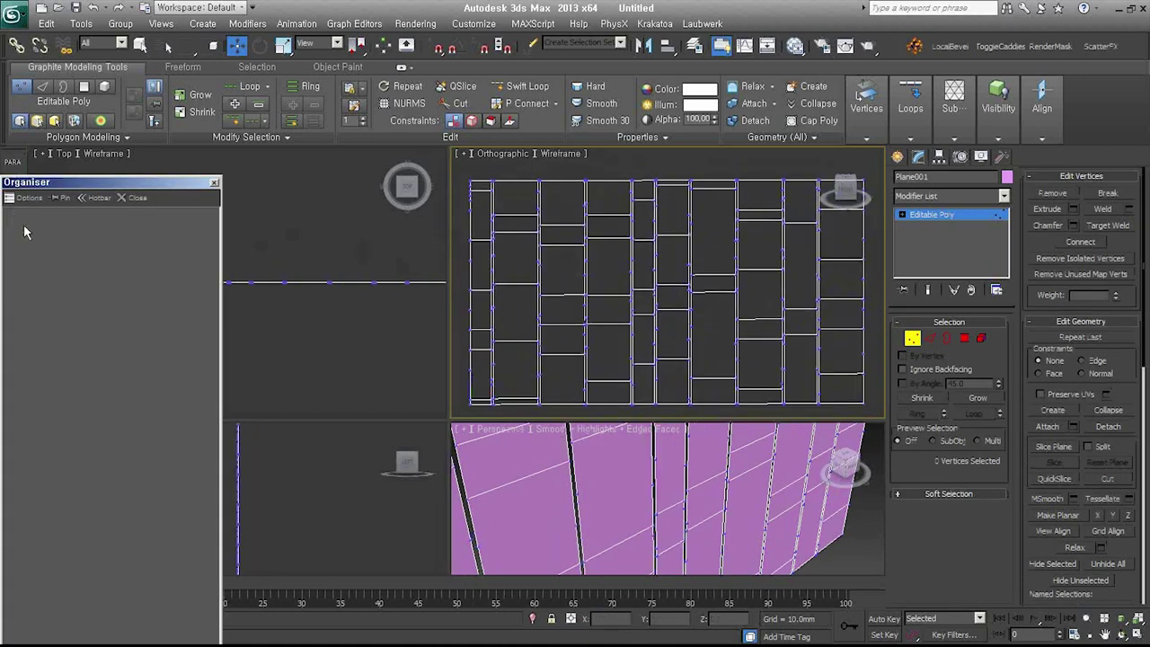
{"action": "double_click", "coordinate": [52, 603]}
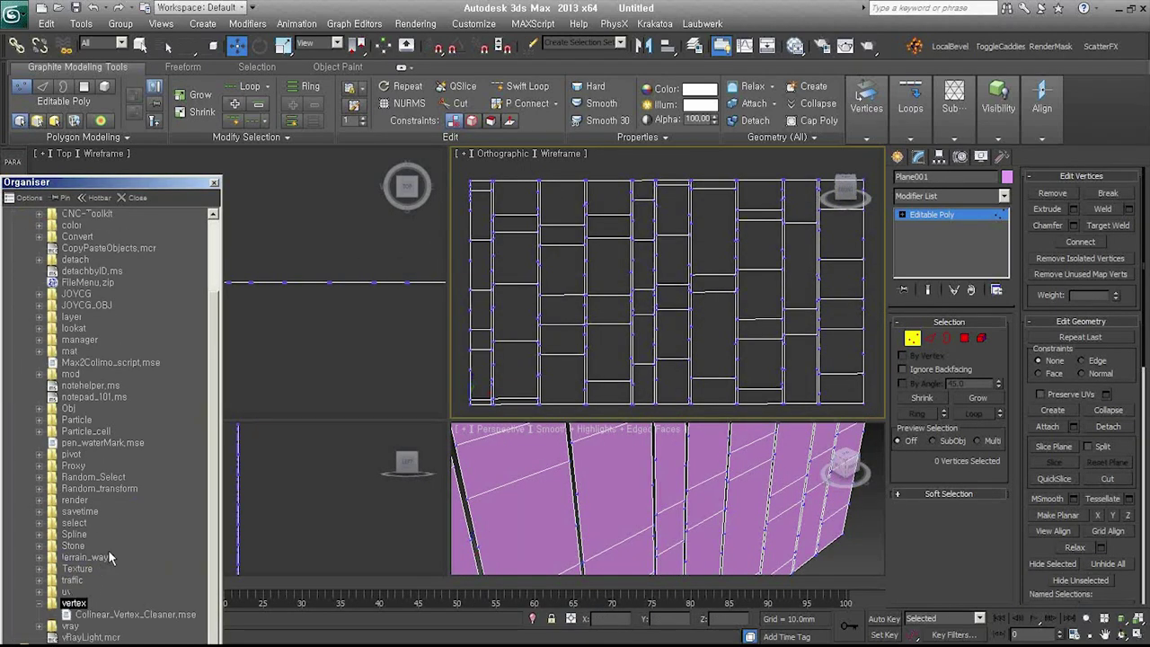
{"action": "double_click", "coordinate": [135, 615]}
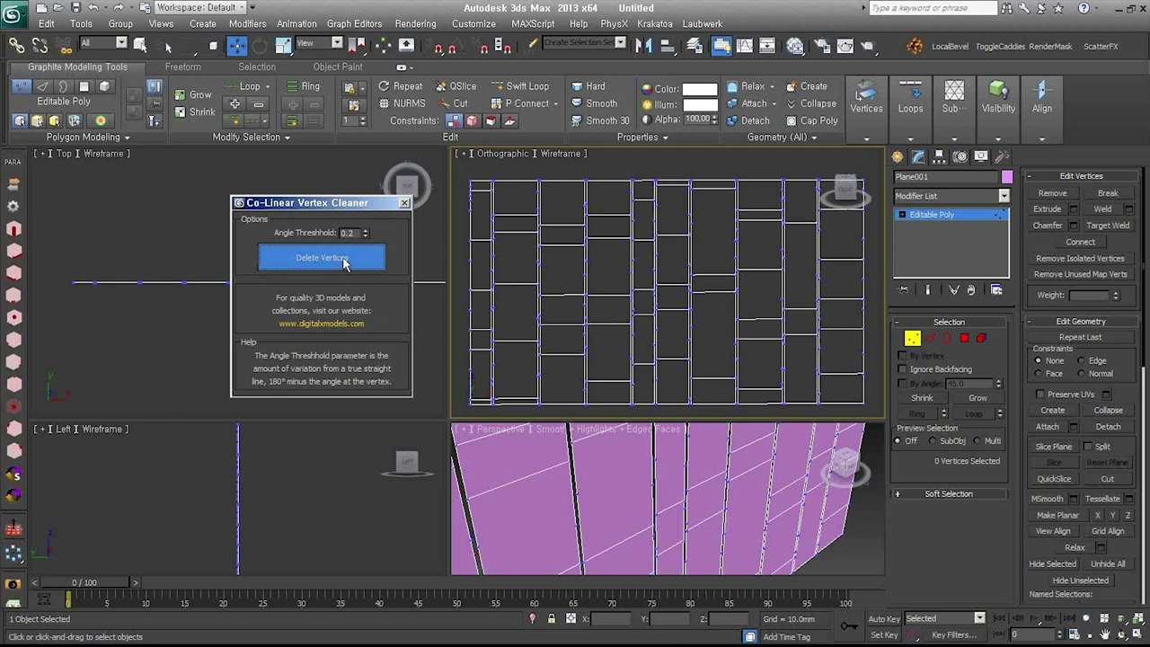
{"action": "left_click", "coordinate": [342, 257]}
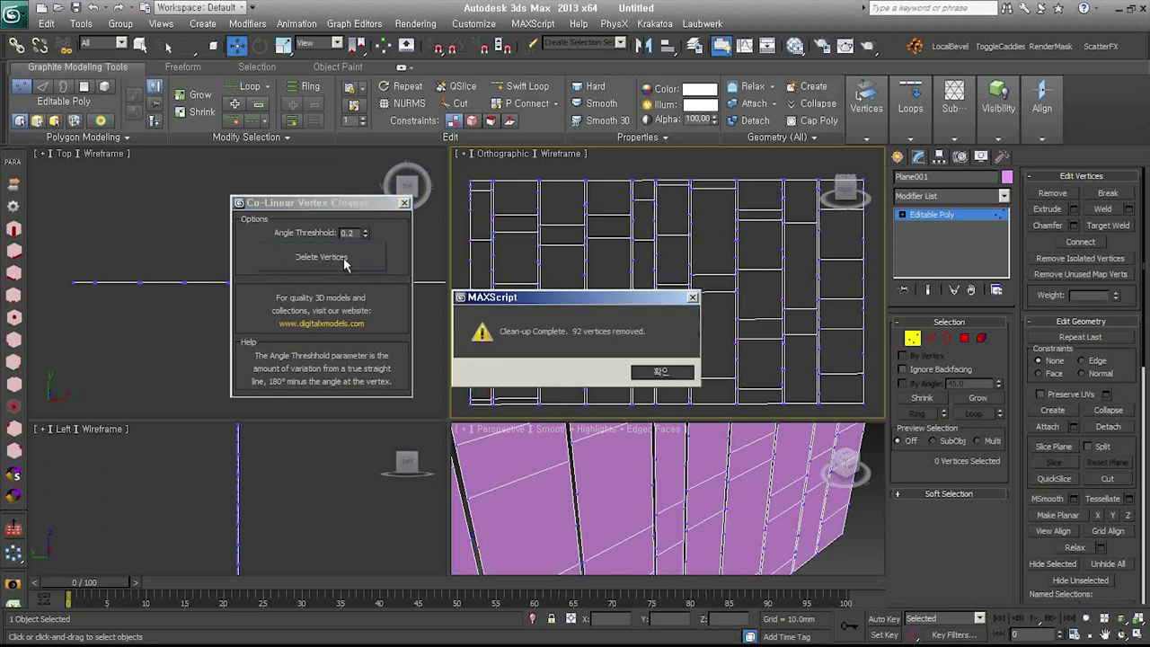
{"action": "left_click", "coordinate": [663, 370]}
{"action": "scroll", "coordinate": [605, 236], "scroll_direction": "up", "scroll_amount": 3}
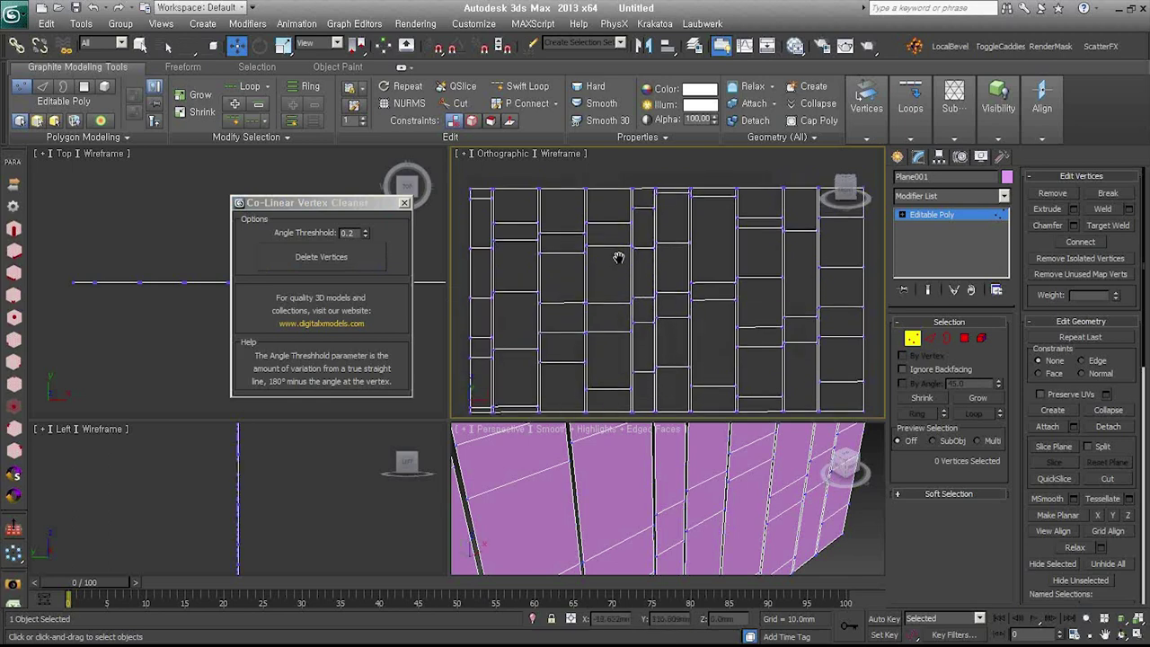
{"action": "scroll", "coordinate": [604, 236], "scroll_direction": "up", "scroll_amount": 2}
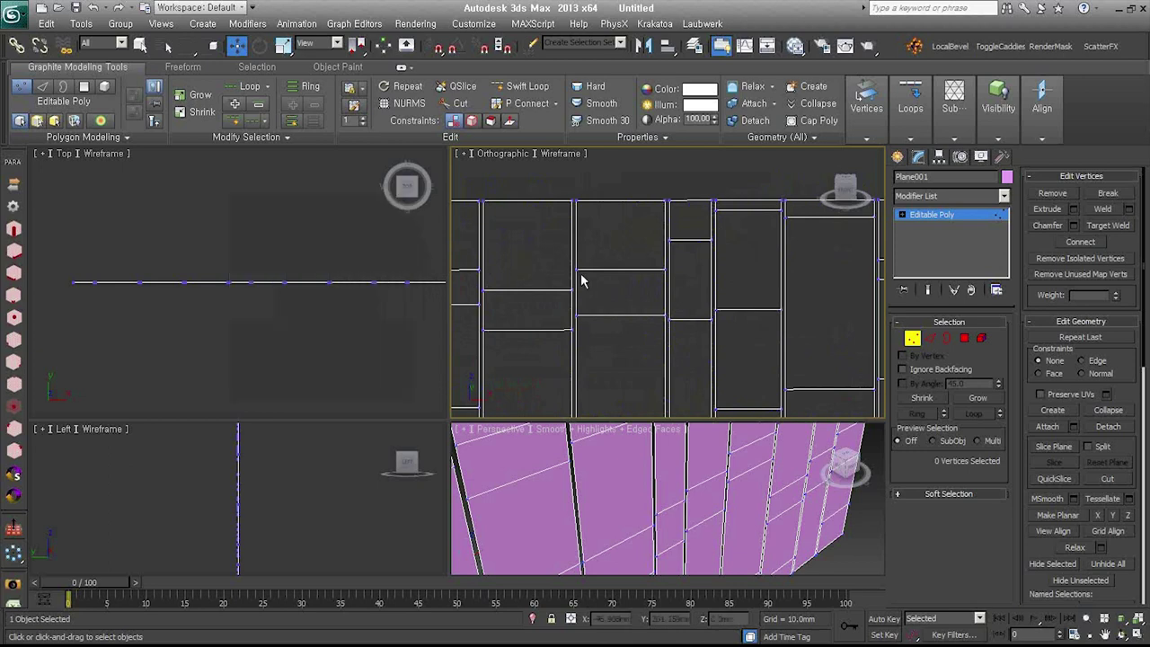
{"action": "scroll", "coordinate": [634, 288], "scroll_direction": "down", "scroll_amount": 3}
{"action": "left_click", "coordinate": [930, 339]}
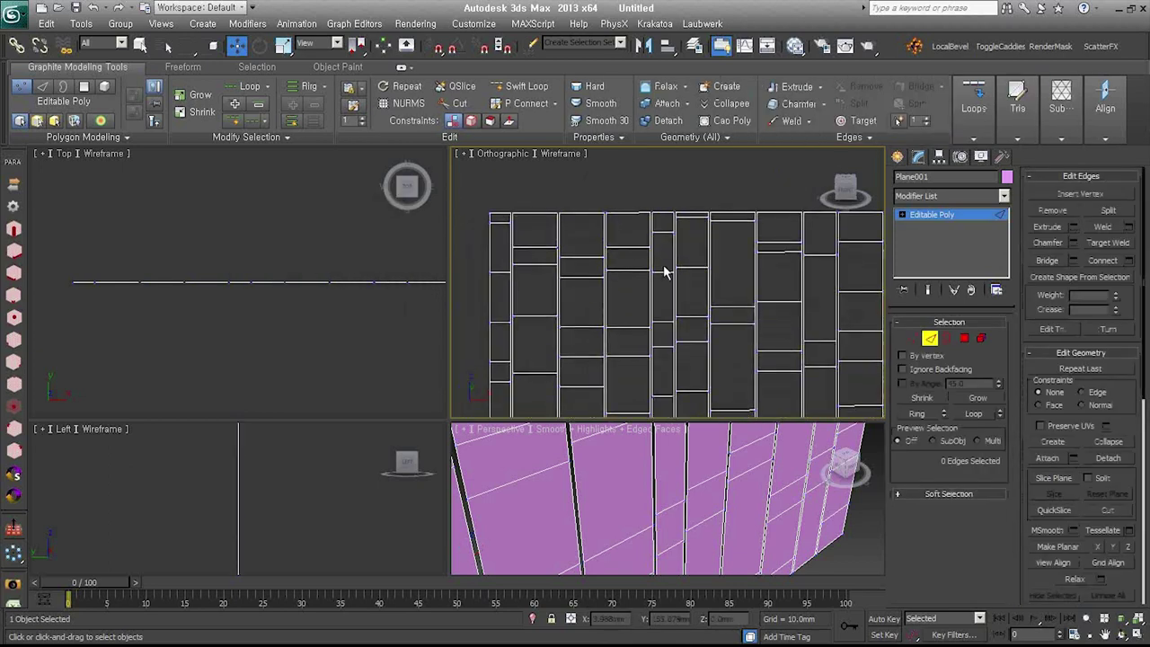
- Select 35 horizontal edges across the strips using Ring selection
{"action": "left_click", "coordinate": [632, 244]}
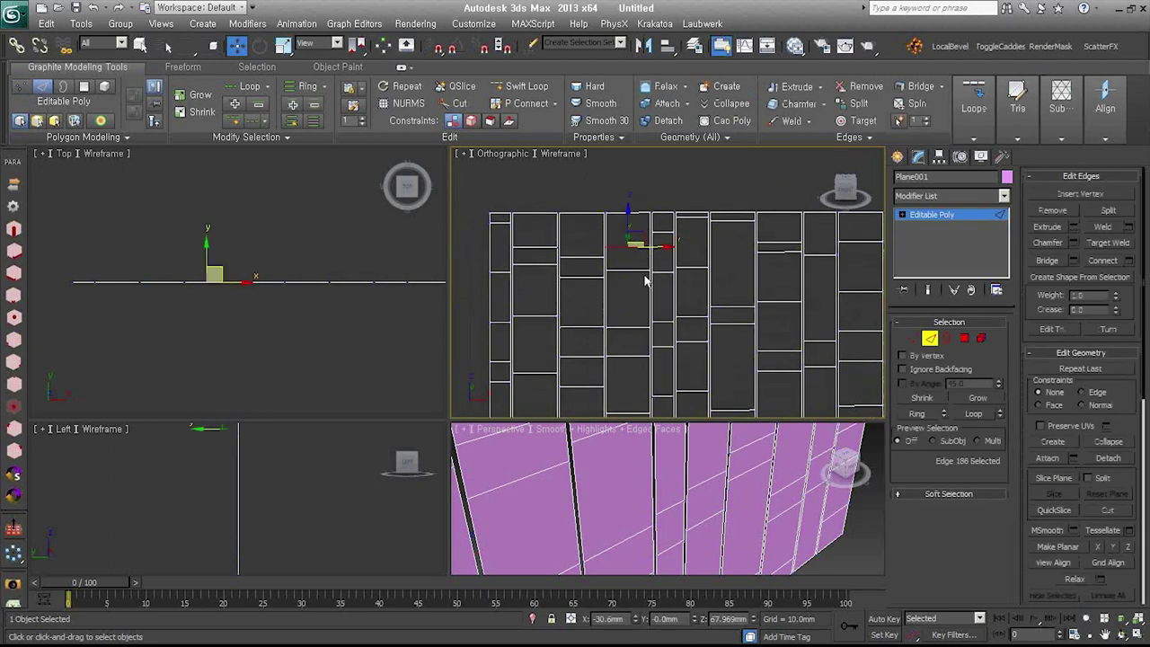
{"action": "left_click", "coordinate": [314, 120]}
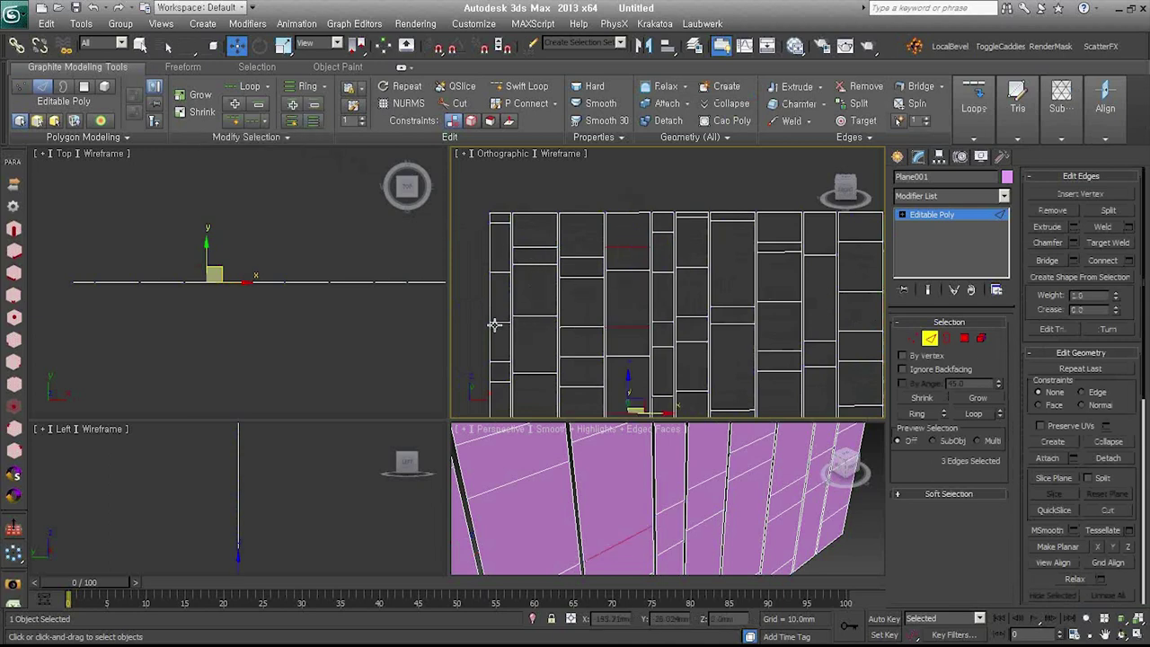
{"action": "left_click", "coordinate": [501, 320], "text": "ctrl"}
{"action": "left_click", "coordinate": [579, 278], "text": "ctrl"}
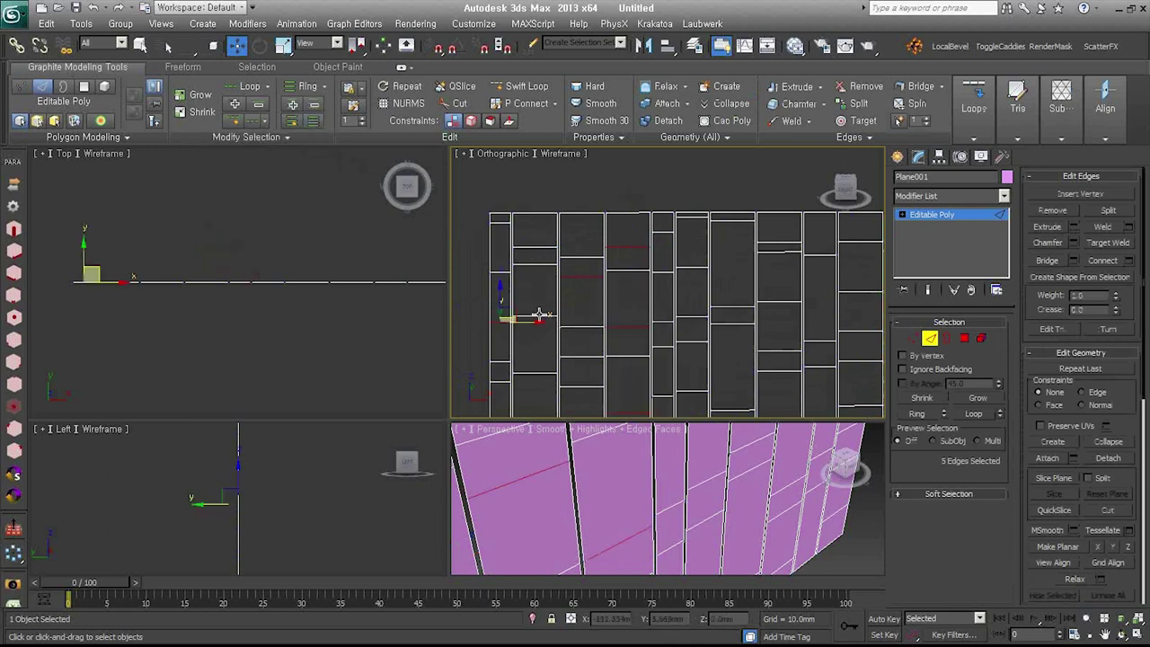
{"action": "left_click", "coordinate": [540, 315], "text": "ctrl"}
{"action": "left_click", "coordinate": [683, 268], "text": "ctrl"}
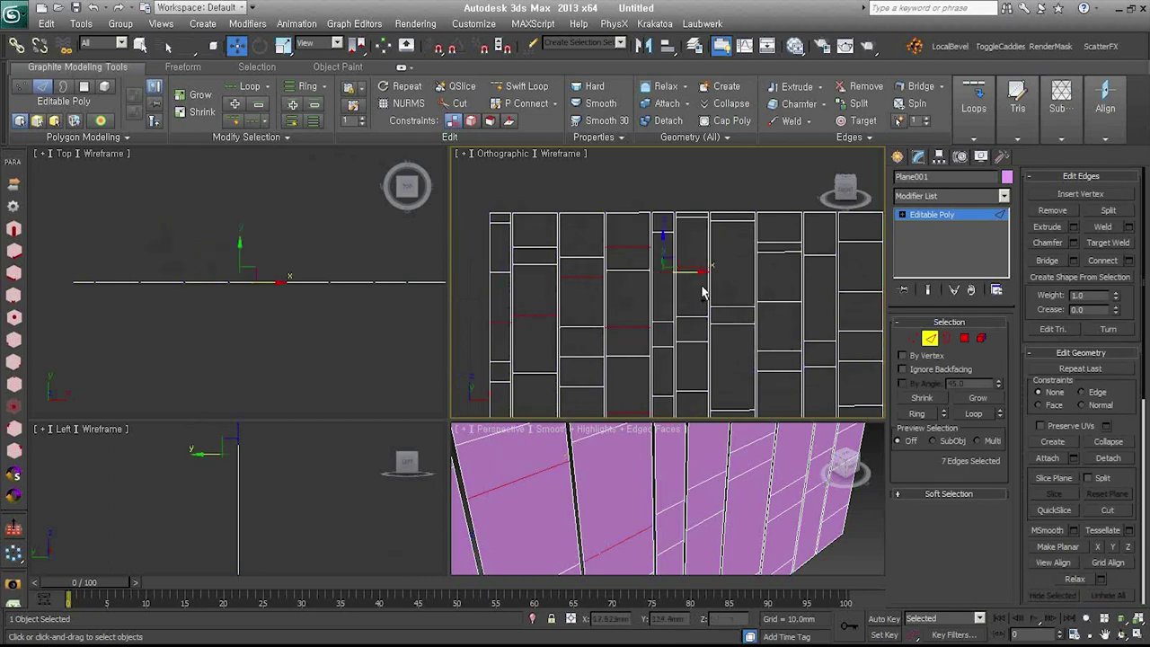
{"action": "left_click", "coordinate": [737, 307], "text": "ctrl"}
{"action": "left_click", "coordinate": [778, 252], "text": "ctrl"}
{"action": "left_click", "coordinate": [834, 342], "text": "ctrl"}
{"action": "left_click", "coordinate": [314, 120]}
- Orbit the view and move the 35 edges along Y to zigzag the strips
{"action": "scroll", "coordinate": [599, 294], "scroll_direction": "down", "scroll_amount": 1}
{"action": "scroll", "coordinate": [598, 293], "scroll_direction": "down", "scroll_amount": 2}
{"action": "middle_click_drag", "start_coordinate": [598, 294], "coordinate": [627, 287], "text": "alt"}
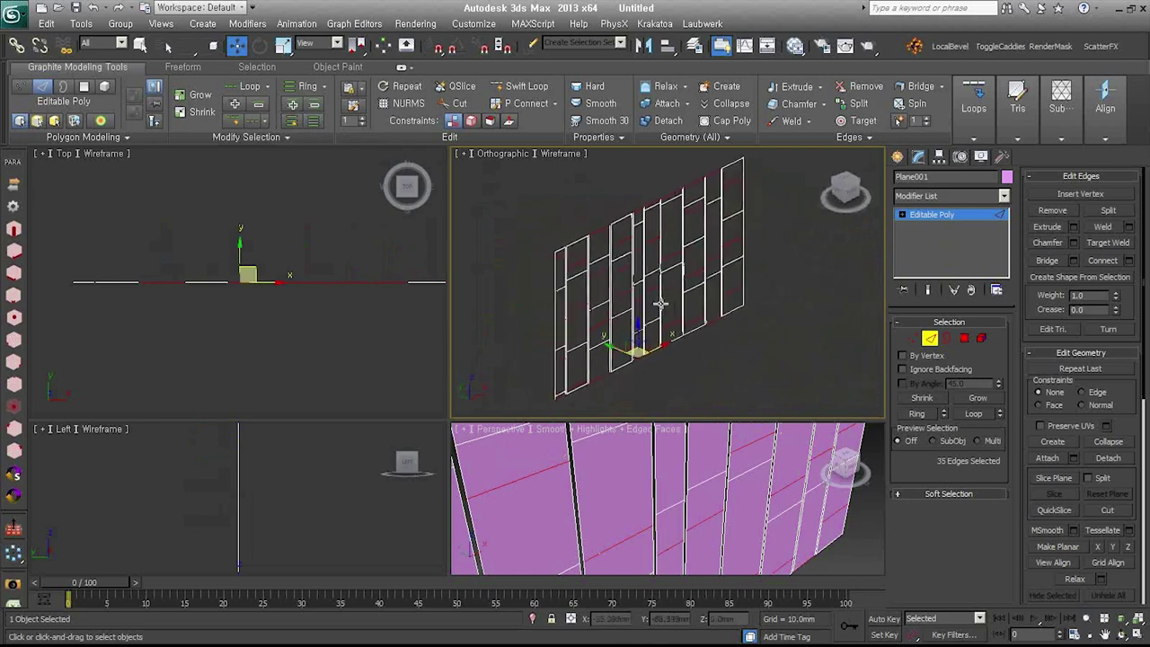
{"action": "left_click_drag", "start_coordinate": [626, 288], "coordinate": [632, 291]}
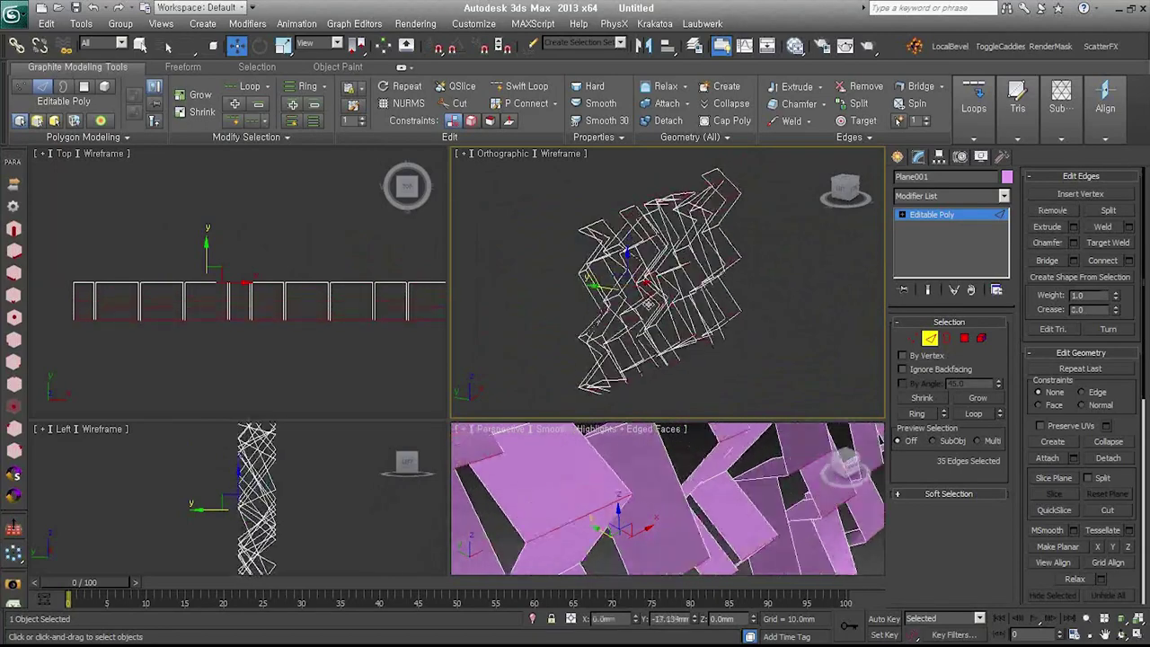
{"action": "left_click_drag", "start_coordinate": [633, 291], "coordinate": [531, 323]}
{"action": "key", "text": "ctrl+z"}
{"action": "key", "text": "n"}
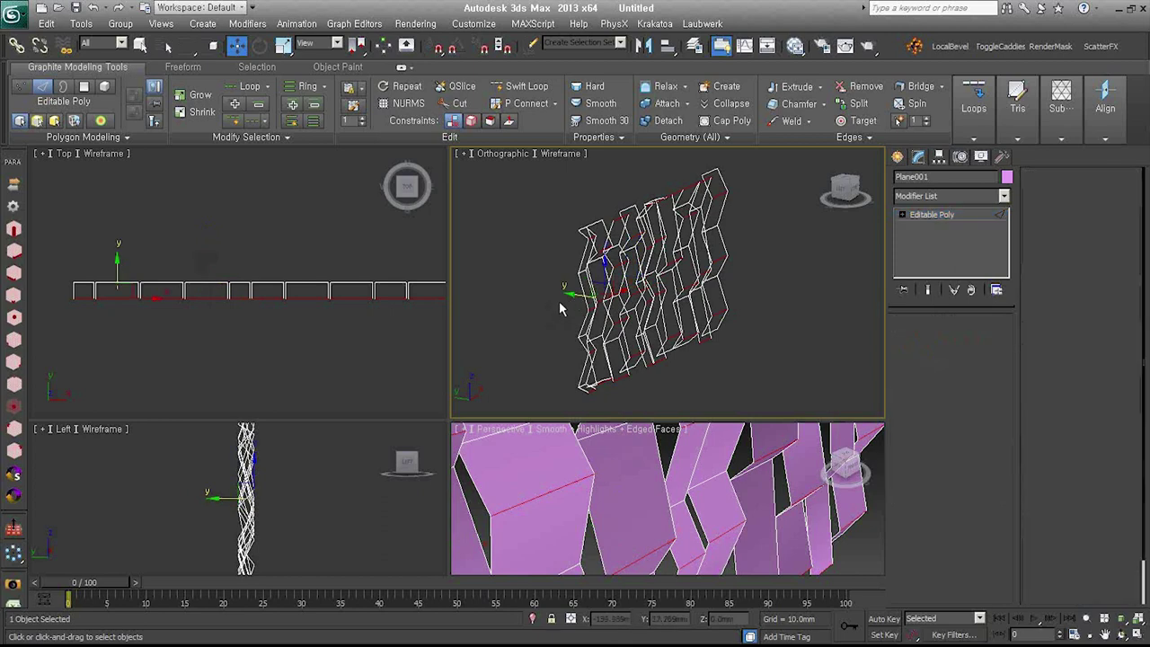
{"action": "left_click_drag", "start_coordinate": [976, 482], "coordinate": [960, 481]}
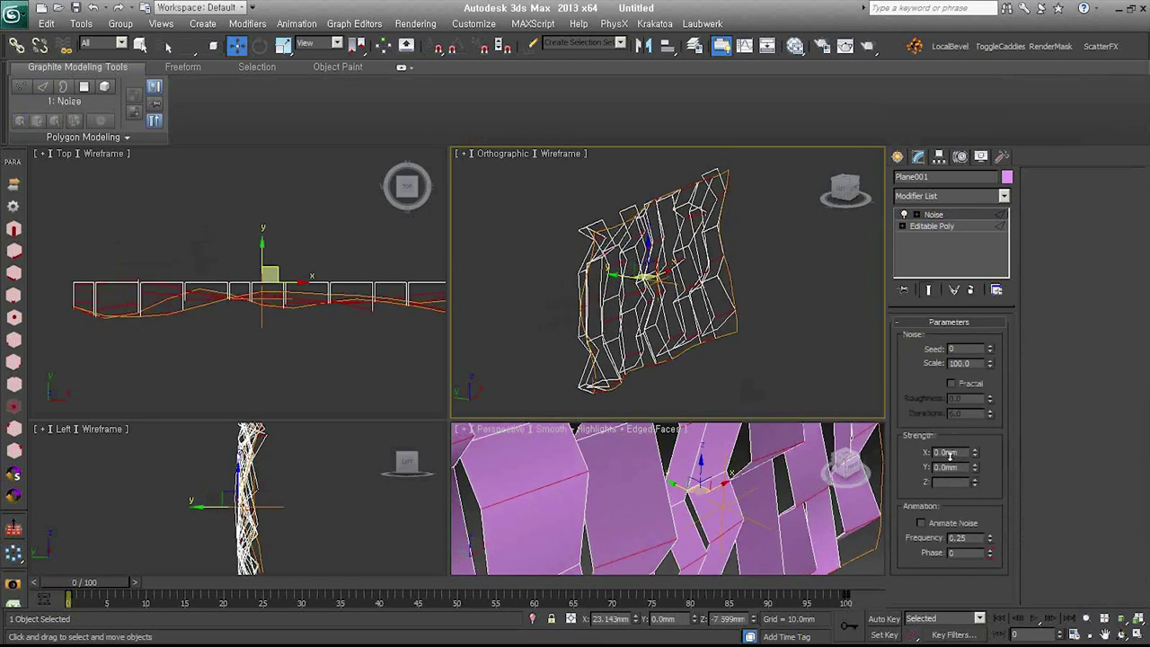
{"action": "left_click_drag", "start_coordinate": [959, 481], "coordinate": [959, 475]}
{"action": "key", "text": "Delete"}
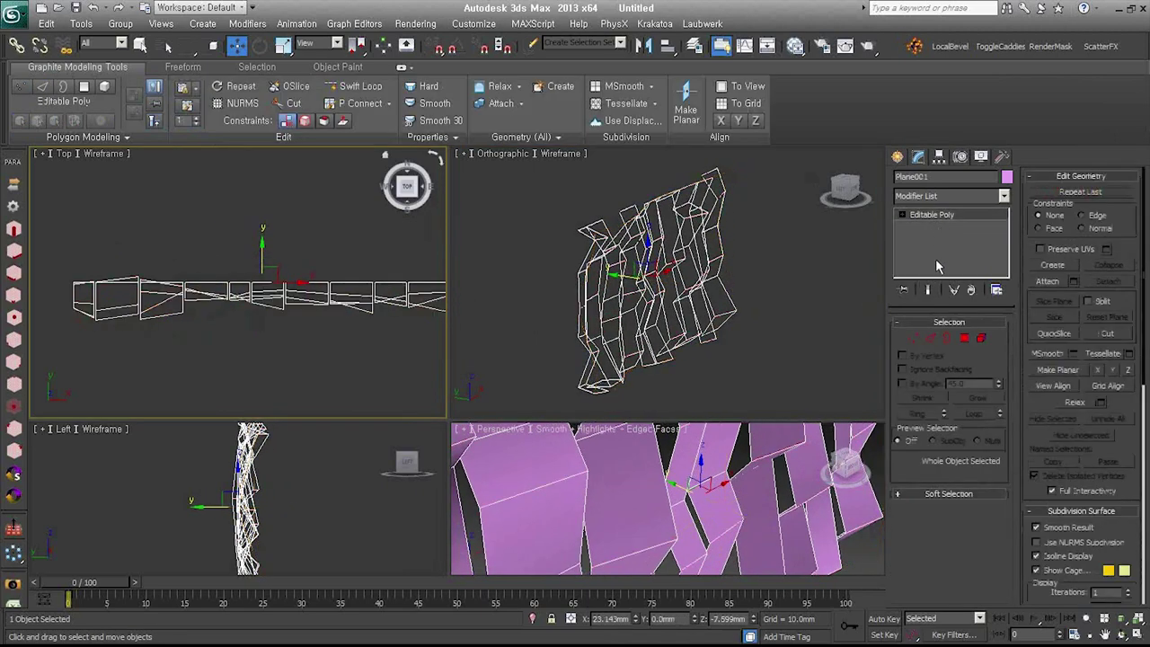
{"action": "left_click", "coordinate": [932, 339]}
- Move the selected edges down in the Top view and scale them to squeeze together
{"action": "right_click", "coordinate": [222, 289]}
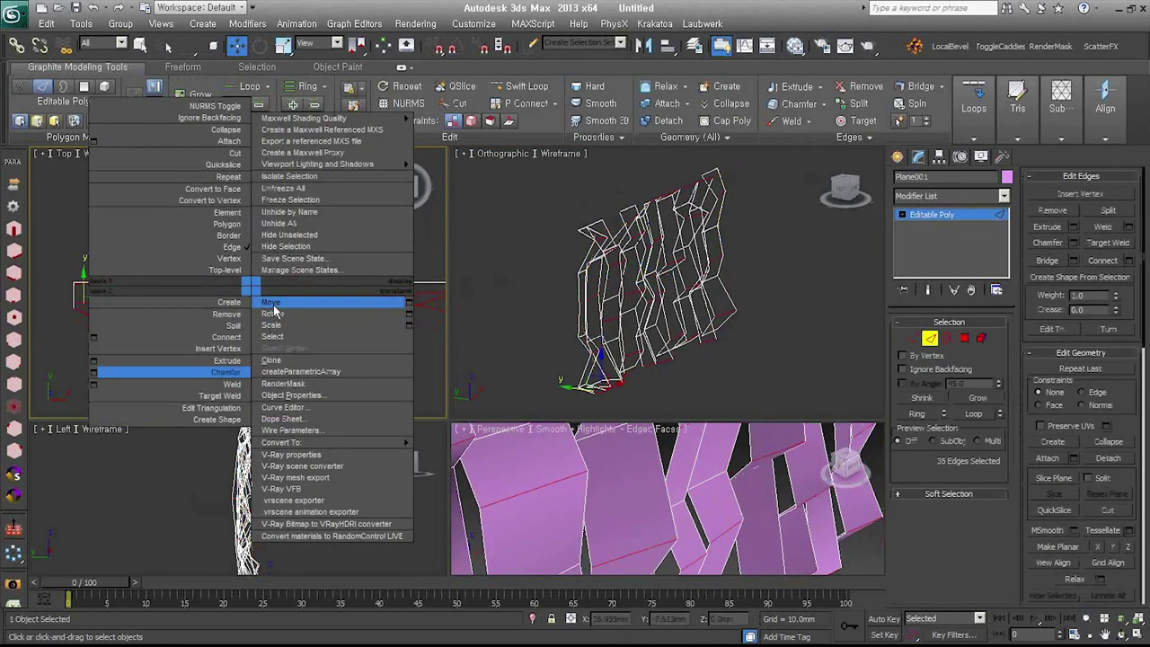
{"action": "left_click_drag", "start_coordinate": [267, 262], "coordinate": [268, 281]}
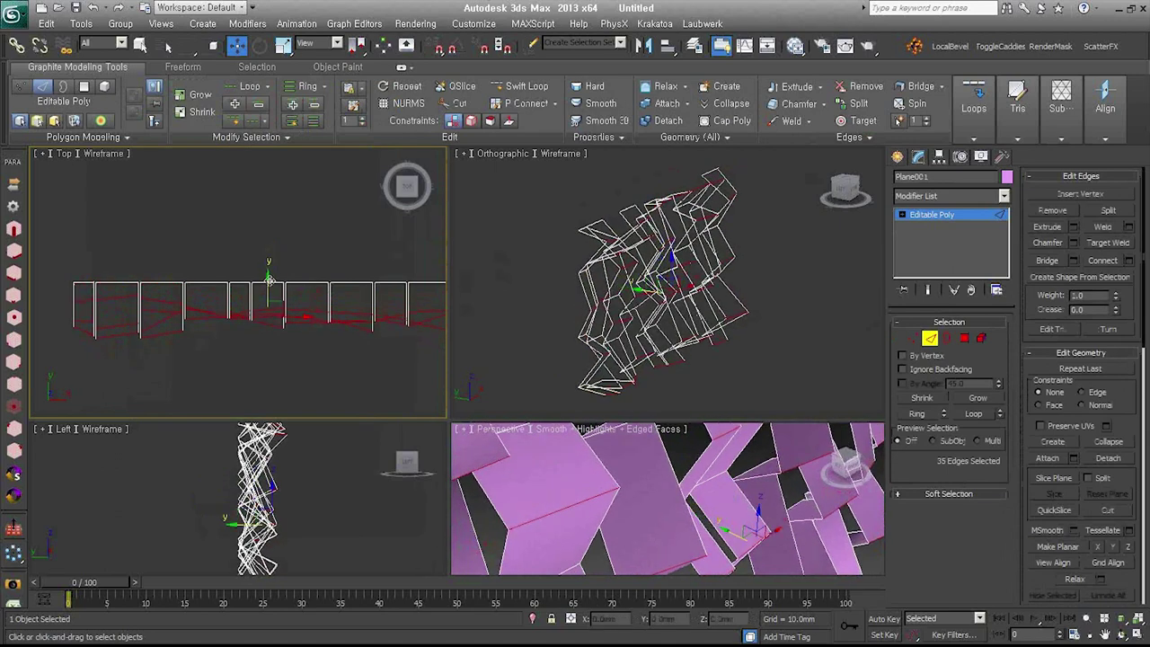
{"action": "right_click", "coordinate": [307, 294]}
{"action": "left_click", "coordinate": [333, 325]}
{"action": "left_click_drag", "start_coordinate": [329, 318], "coordinate": [261, 241]}
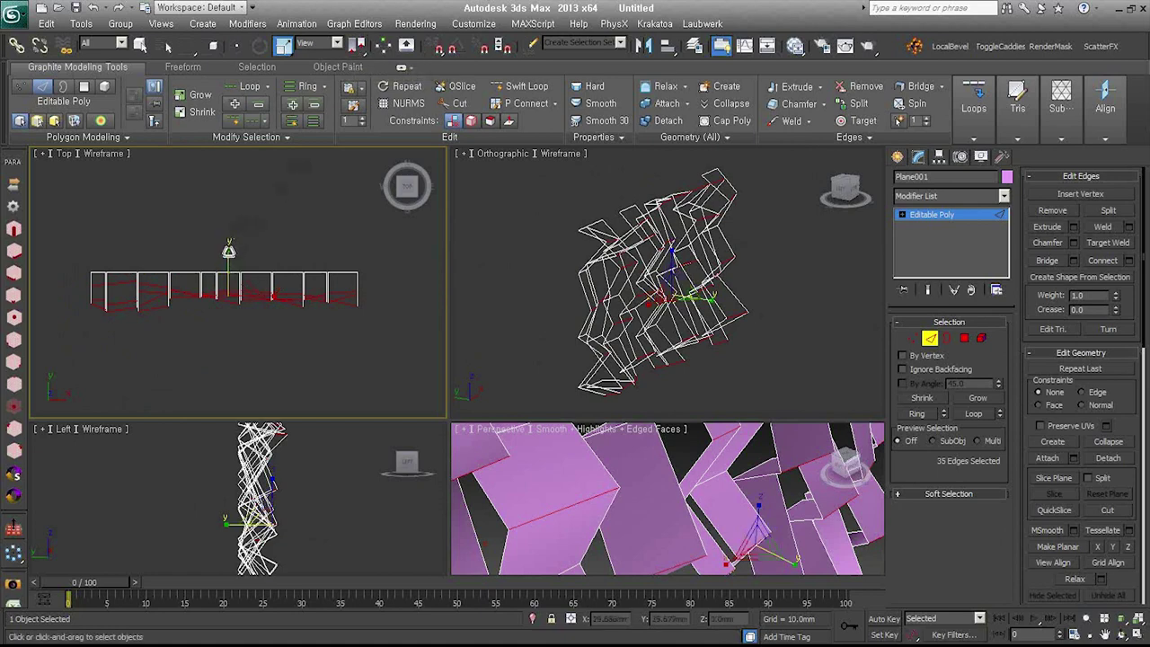
{"action": "key", "text": "q"}
- Orbit the Perspective view to check the panel and add a TurboSmooth modifier
{"action": "key", "text": "r"}
{"action": "key", "text": "q"}
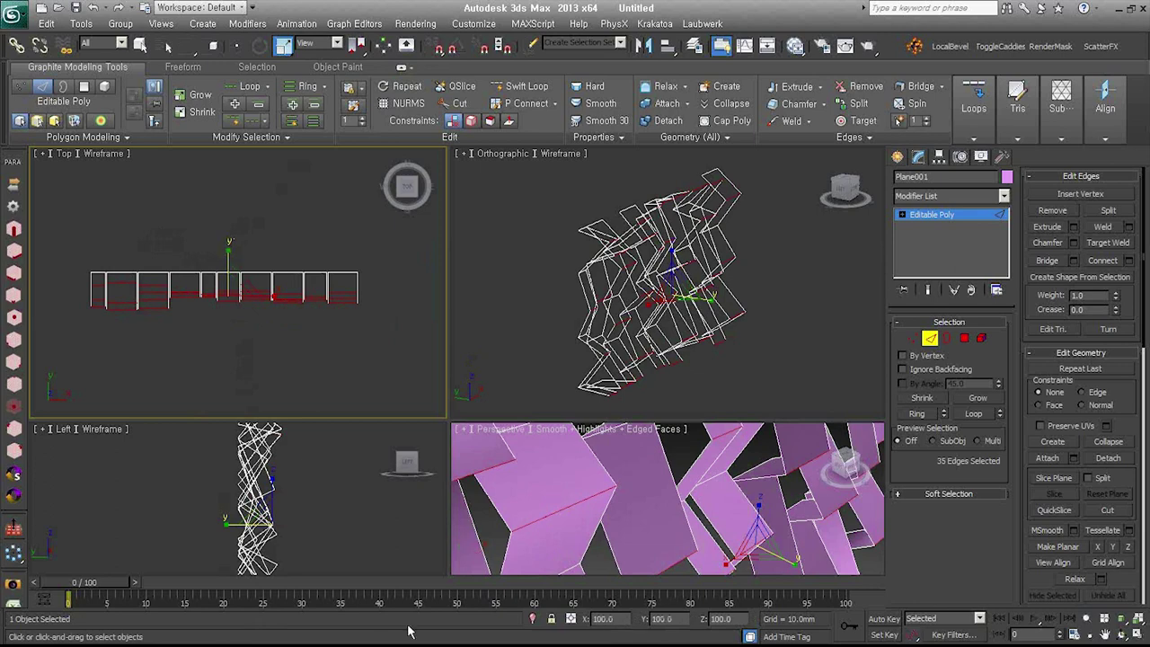
{"action": "scroll", "coordinate": [549, 524], "scroll_direction": "down", "scroll_amount": 3}
{"action": "scroll", "coordinate": [549, 524], "scroll_direction": "down", "scroll_amount": 2}
{"action": "key", "text": "w"}
{"action": "middle_click_drag", "start_coordinate": [650, 508], "coordinate": [729, 482], "text": "alt"}
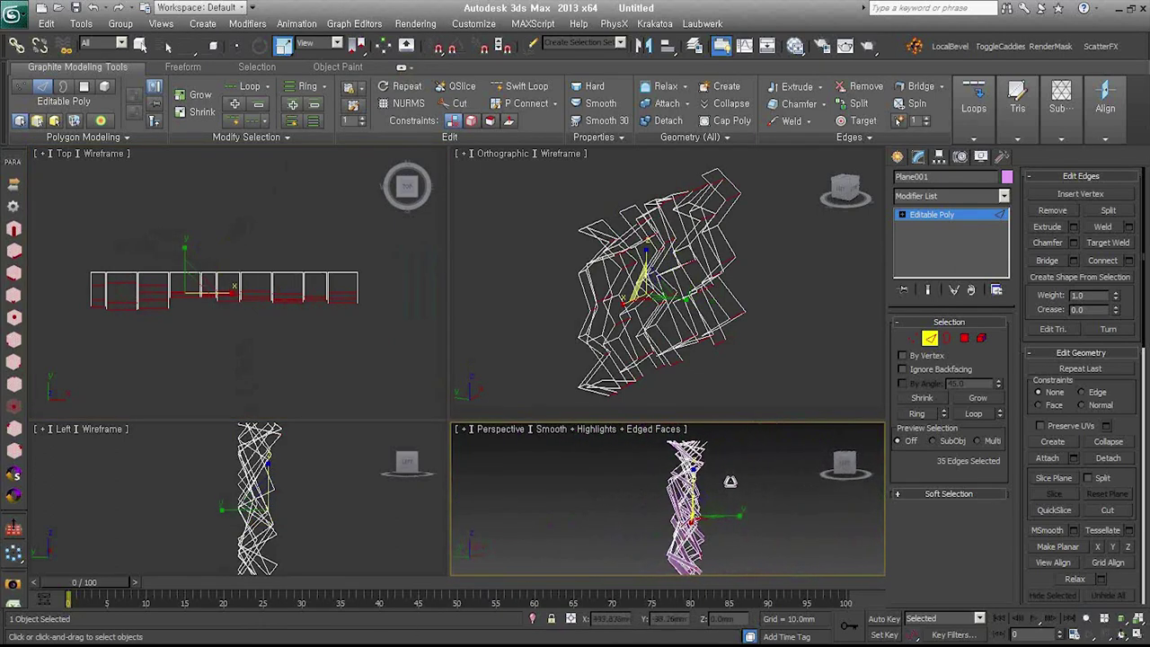
{"action": "middle_click_drag", "start_coordinate": [730, 481], "coordinate": [652, 494], "text": "alt"}
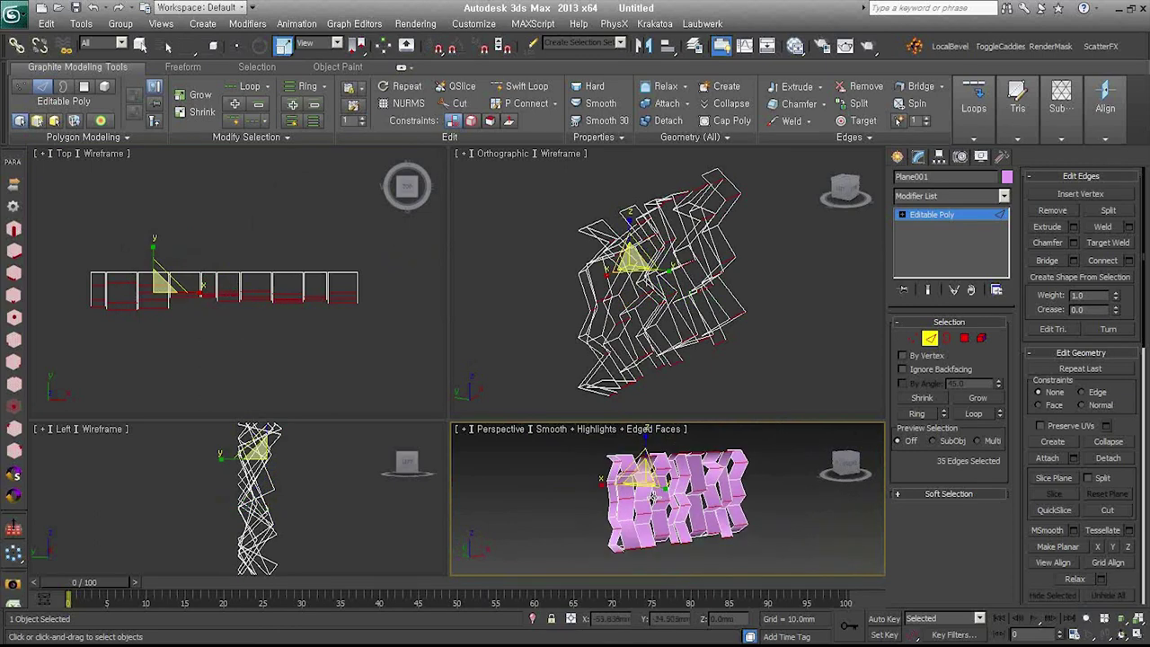
{"action": "key", "text": "ctrl+t"}
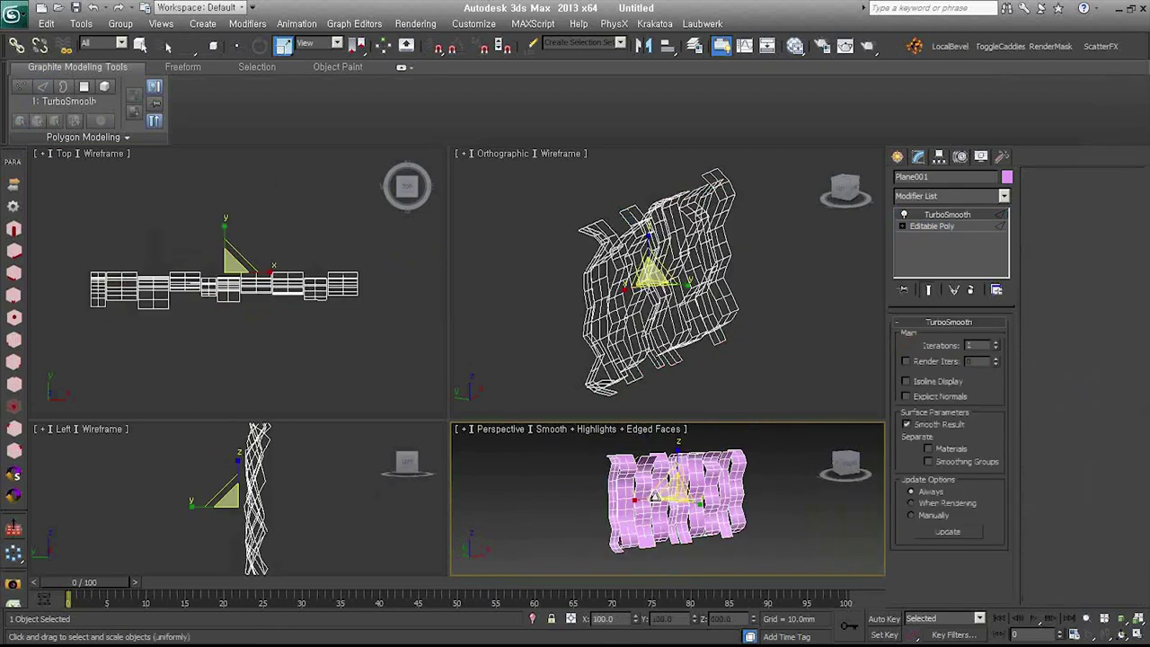
- Set TurboSmooth to 3 iterations, enlarge the Perspective viewport, and collapse to Editable Poly
{"action": "left_click", "coordinate": [996, 342]}
{"action": "left_click", "coordinate": [996, 343]}
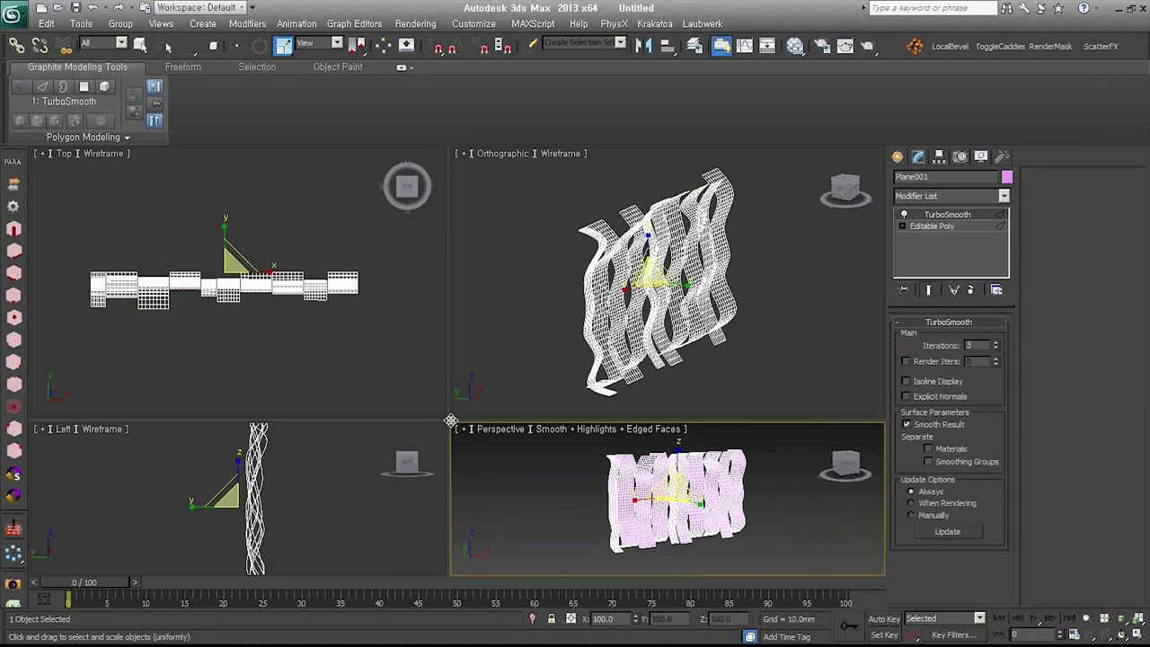
{"action": "left_click_drag", "start_coordinate": [451, 421], "coordinate": [507, 286]}
{"action": "middle_click_drag", "start_coordinate": [710, 431], "coordinate": [737, 427], "text": "alt"}
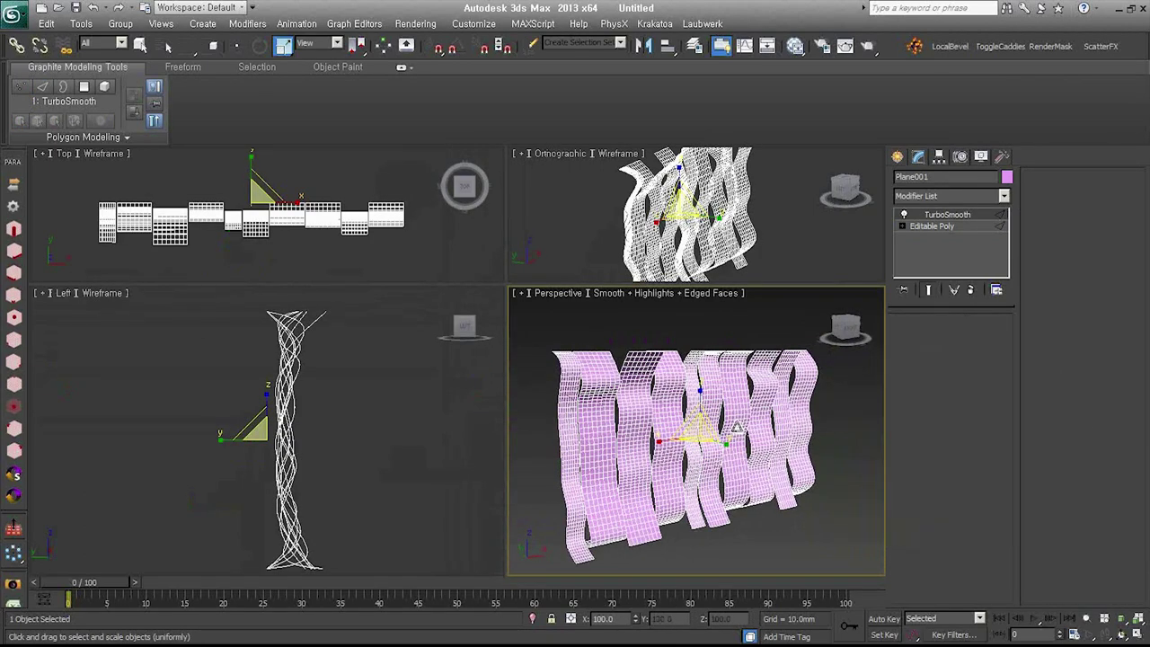
{"action": "key", "text": "ctrl+shift+c"}
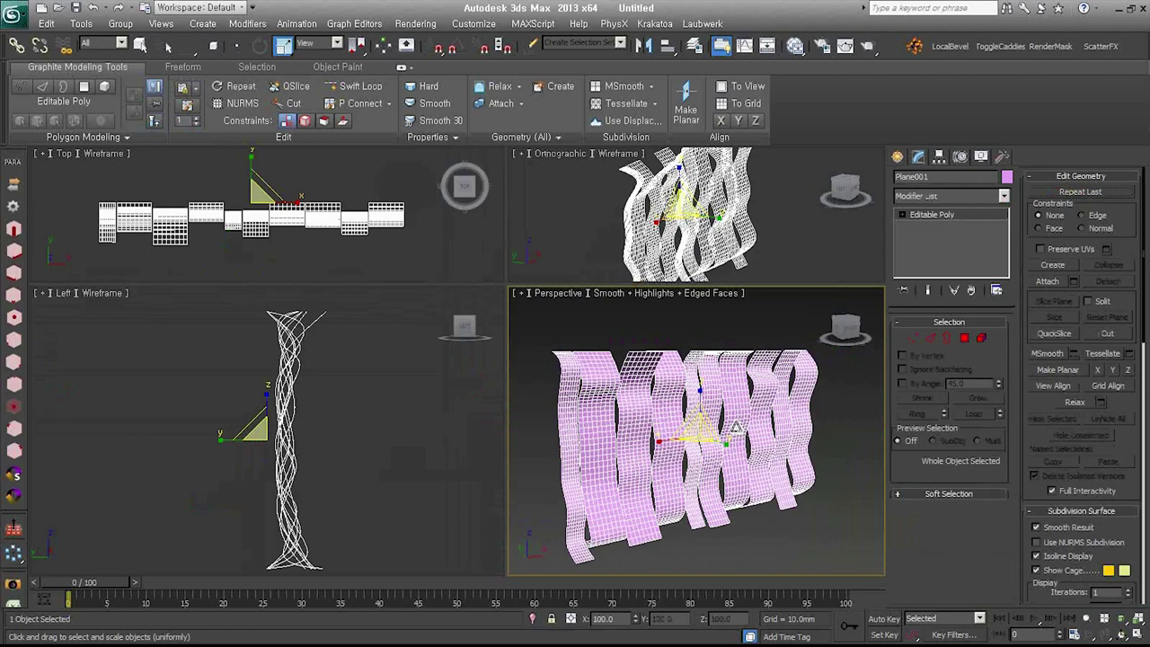
- Add three vertical edge loops on the left strips with Swift Loop and zoom extents all
{"action": "key", "text": "alt+1"}
{"action": "scroll", "coordinate": [615, 492], "scroll_direction": "up", "scroll_amount": 3}
{"action": "scroll", "coordinate": [615, 493], "scroll_direction": "up", "scroll_amount": 3}
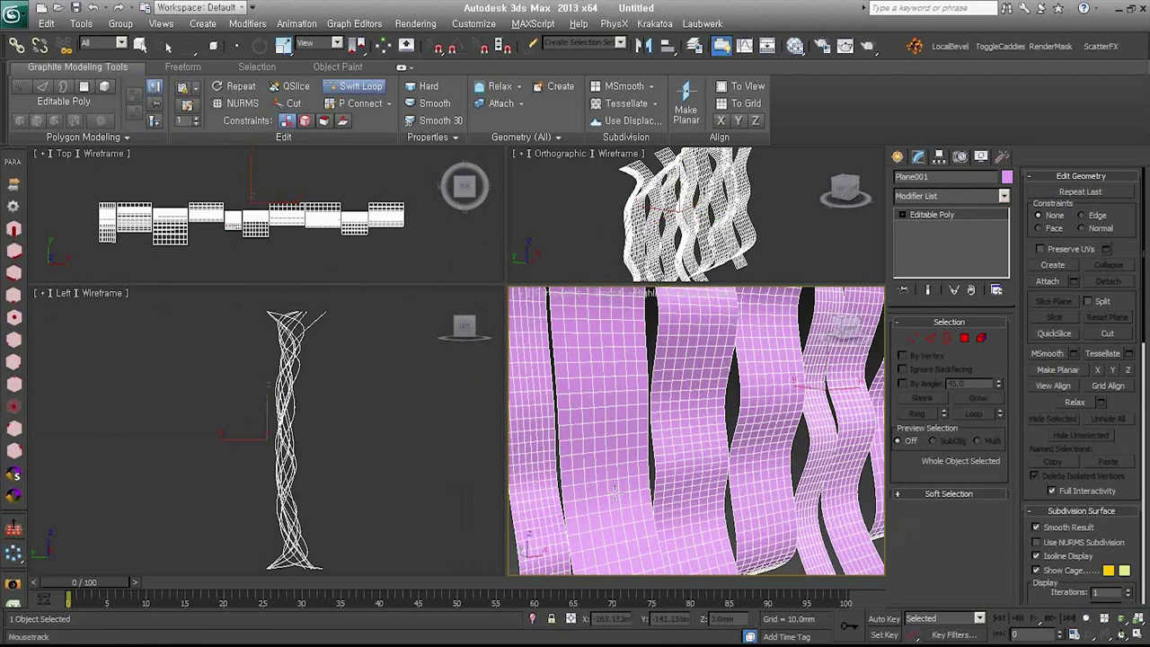
{"action": "scroll", "coordinate": [615, 492], "scroll_direction": "down", "scroll_amount": 3}
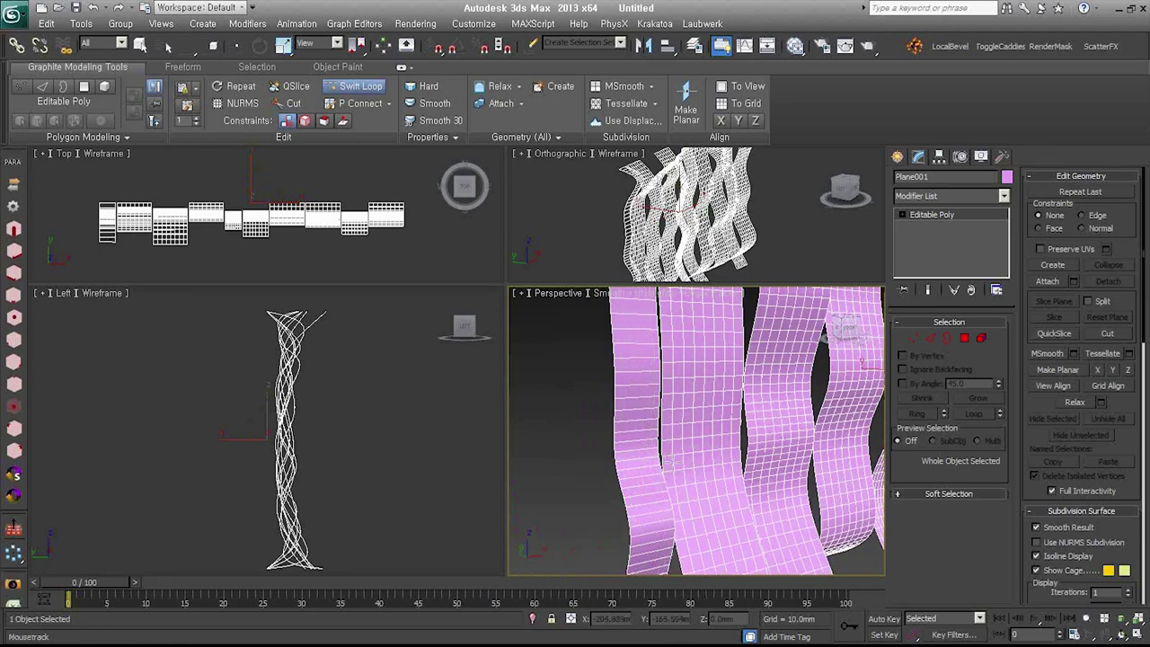
{"action": "left_click", "coordinate": [674, 460]}
{"action": "left_click", "coordinate": [690, 464]}
{"action": "left_click", "coordinate": [713, 459]}
{"action": "key", "text": "ctrl+shift+z"}
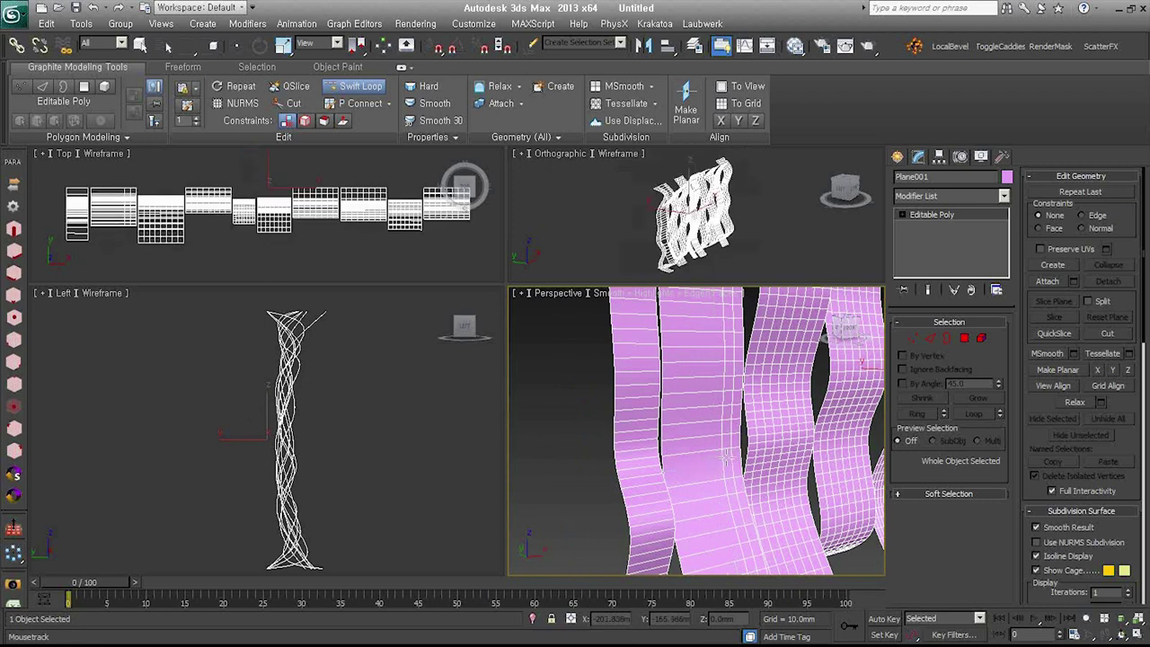
{"action": "middle_click_drag", "start_coordinate": [626, 449], "coordinate": [628, 460]}
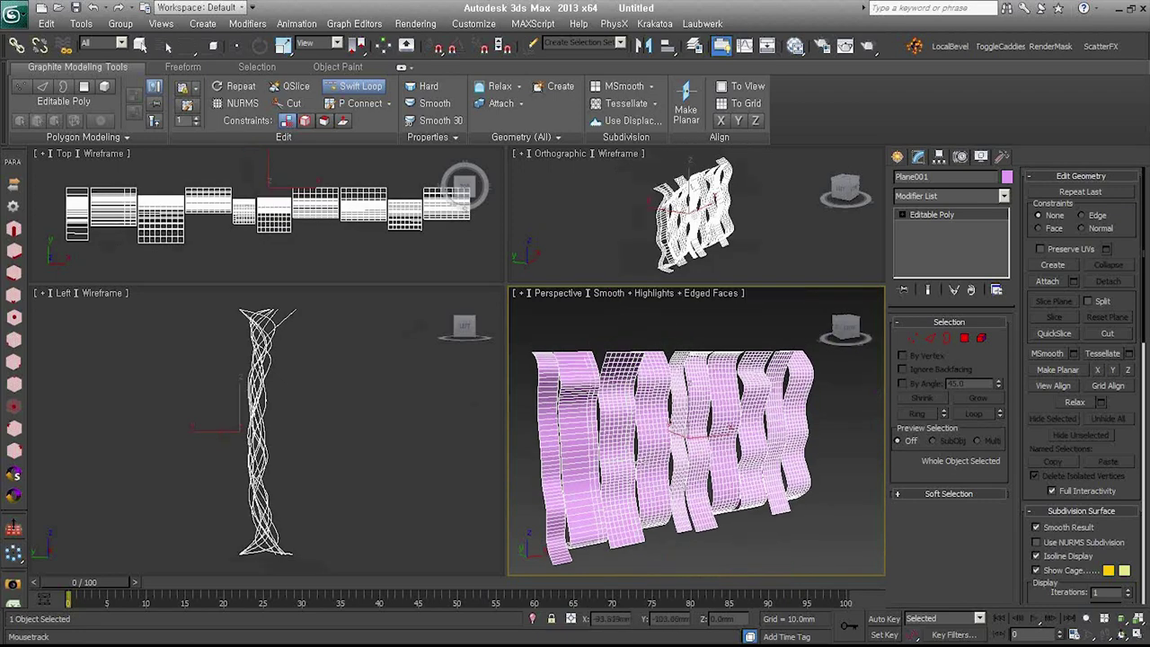
{"action": "key", "text": "w"}
{"action": "left_click", "coordinate": [944, 342]}
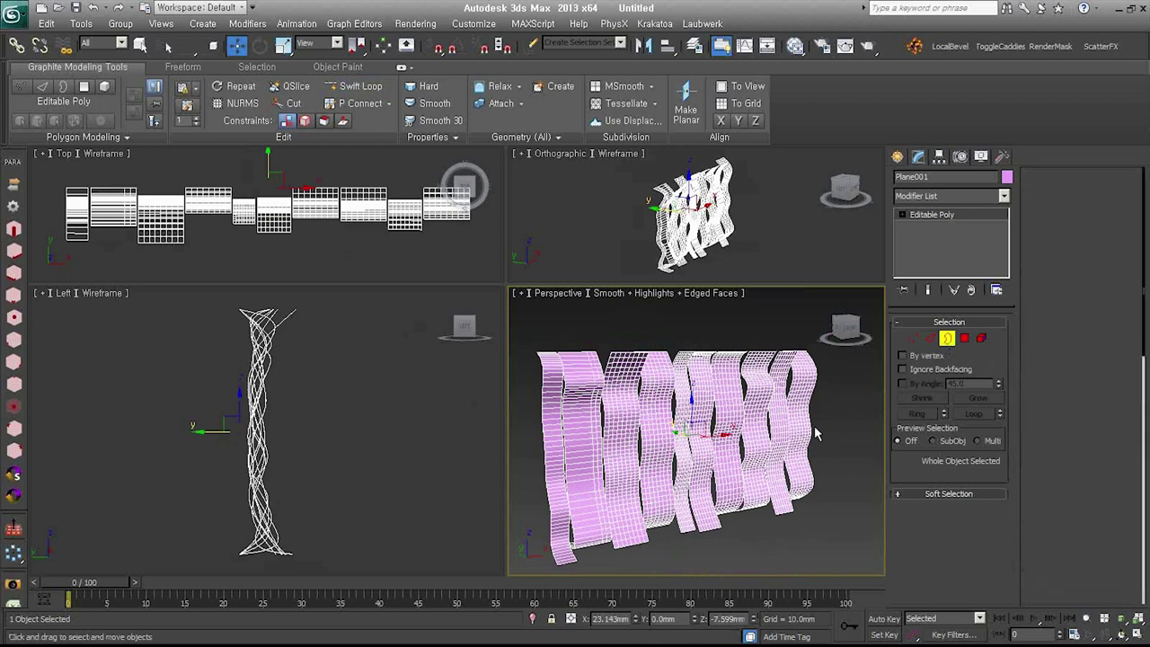
- Select all strip borders, extrude them backward, and make the back planar
{"action": "scroll", "coordinate": [710, 404], "scroll_direction": "down", "scroll_amount": 3}
{"action": "key", "text": "ctrl+a"}
{"action": "middle_click_drag", "start_coordinate": [637, 435], "coordinate": [669, 449], "text": "alt"}
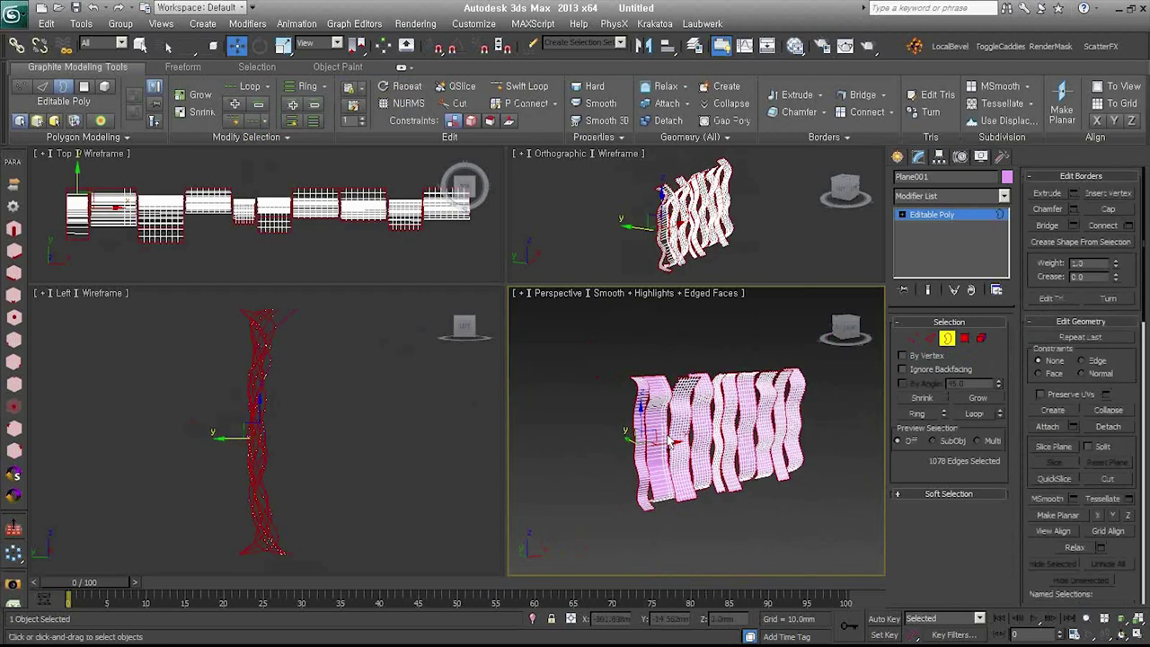
{"action": "left_click_drag", "start_coordinate": [670, 449], "coordinate": [641, 449], "text": "shift"}
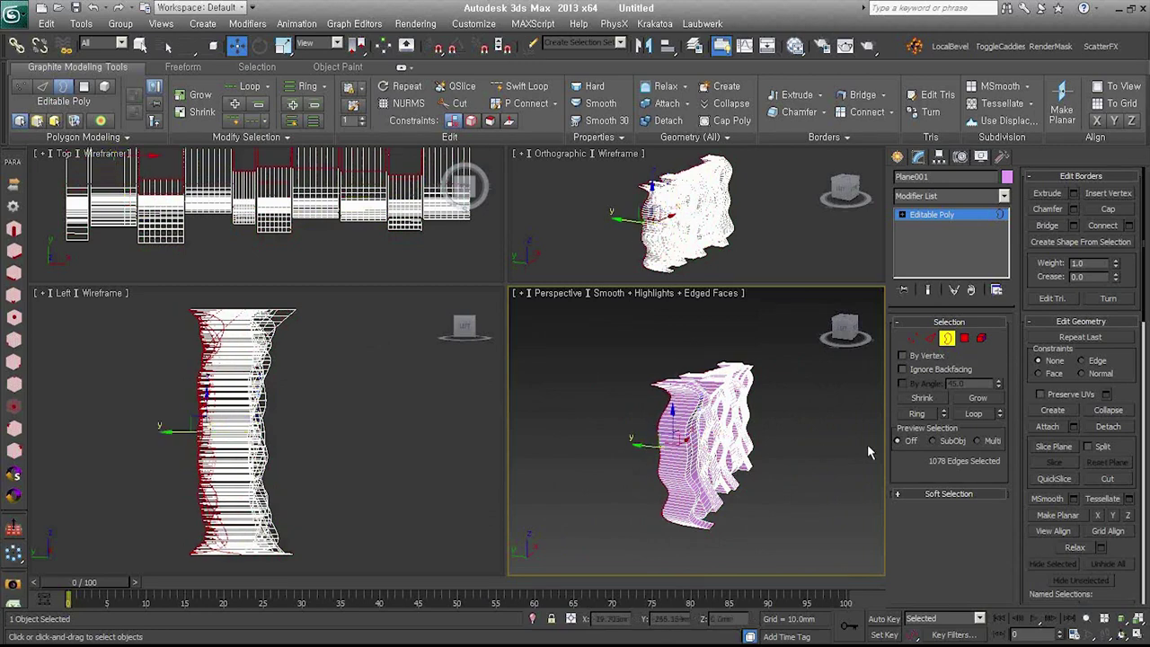
{"action": "left_click", "coordinate": [1112, 515]}
{"action": "mouse_move", "coordinate": [885, 469]}
{"action": "middle_mouse_down", "text": "alt"}
{"action": "mouse_move", "coordinate": [702, 490]}
{"action": "mouse_move", "coordinate": [854, 481]}
{"action": "mouse_move", "coordinate": [656, 485]}
{"action": "mouse_move", "coordinate": [870, 476]}
{"action": "mouse_move", "coordinate": [715, 483]}
{"action": "mouse_move", "coordinate": [633, 448]}
{"action": "mouse_move", "coordinate": [670, 460]}
{"action": "middle_mouse_up", "text": "alt"}
- Scale the whole panel non-uniformly to 72% along X
{"action": "scroll", "coordinate": [632, 448], "scroll_direction": "up", "scroll_amount": 3}
{"action": "left_click_drag", "start_coordinate": [674, 506], "coordinate": [699, 503]}
{"action": "middle_click_drag", "start_coordinate": [699, 503], "coordinate": [701, 405], "text": "alt"}
{"action": "key", "text": "2"}
{"action": "right_click", "coordinate": [699, 391]}
{"action": "left_click", "coordinate": [719, 427]}
{"action": "left_click_drag", "start_coordinate": [665, 423], "coordinate": [643, 423]}
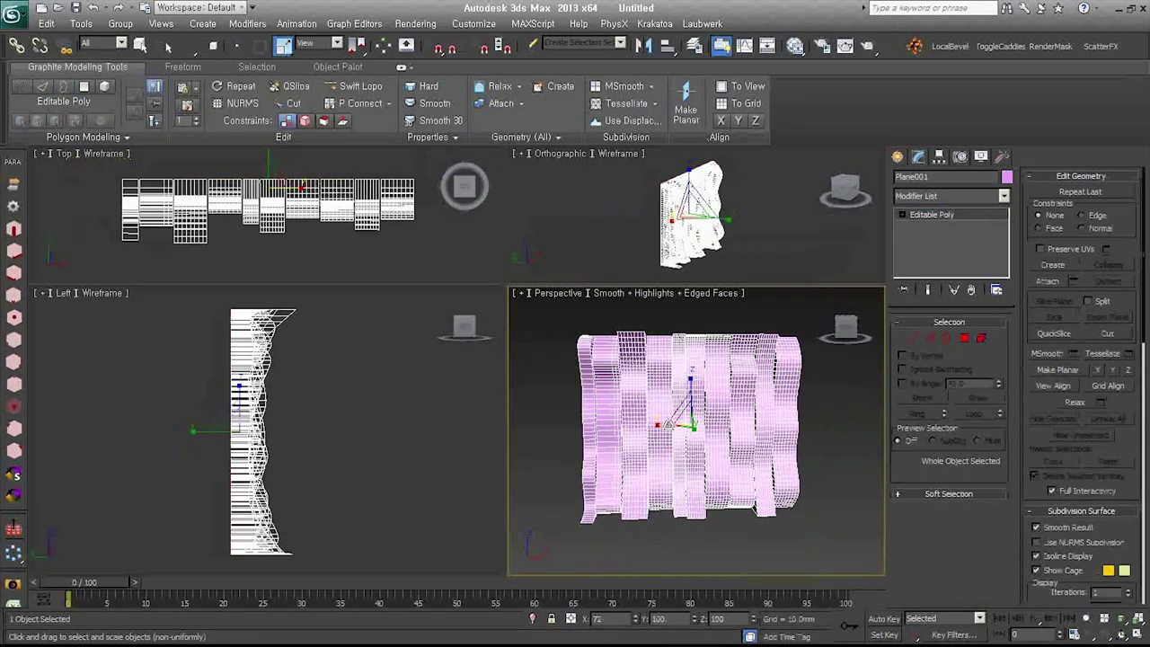
- Change the panel's object colour from pink to white and deselect it
{"action": "middle_click_drag", "start_coordinate": [670, 423], "coordinate": [710, 420], "text": "alt"}
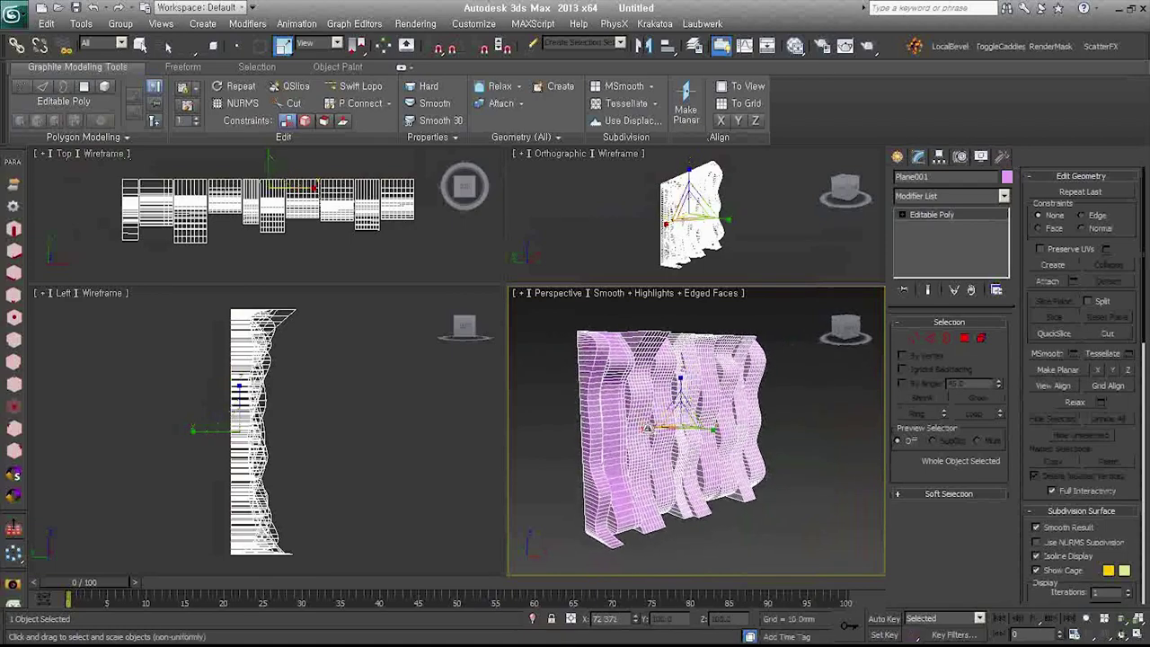
{"action": "left_click", "coordinate": [1006, 177]}
{"action": "left_click", "coordinate": [463, 392]}
{"action": "left_click", "coordinate": [655, 437]}
{"action": "scroll", "coordinate": [655, 437], "scroll_direction": "up", "scroll_amount": 4}
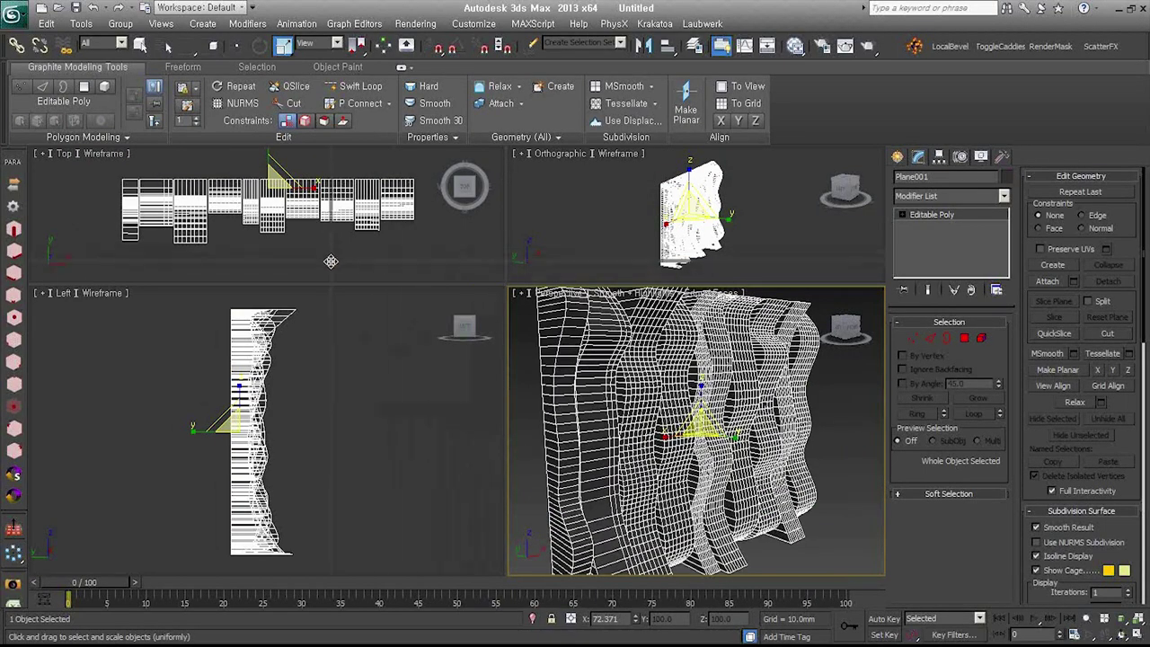
{"action": "left_click_drag", "start_coordinate": [332, 250], "coordinate": [332, 261]}
{"action": "left_click", "coordinate": [898, 157]}
{"action": "scroll", "coordinate": [700, 422], "scroll_direction": "down", "scroll_amount": 3}
{"action": "left_click", "coordinate": [732, 447]}
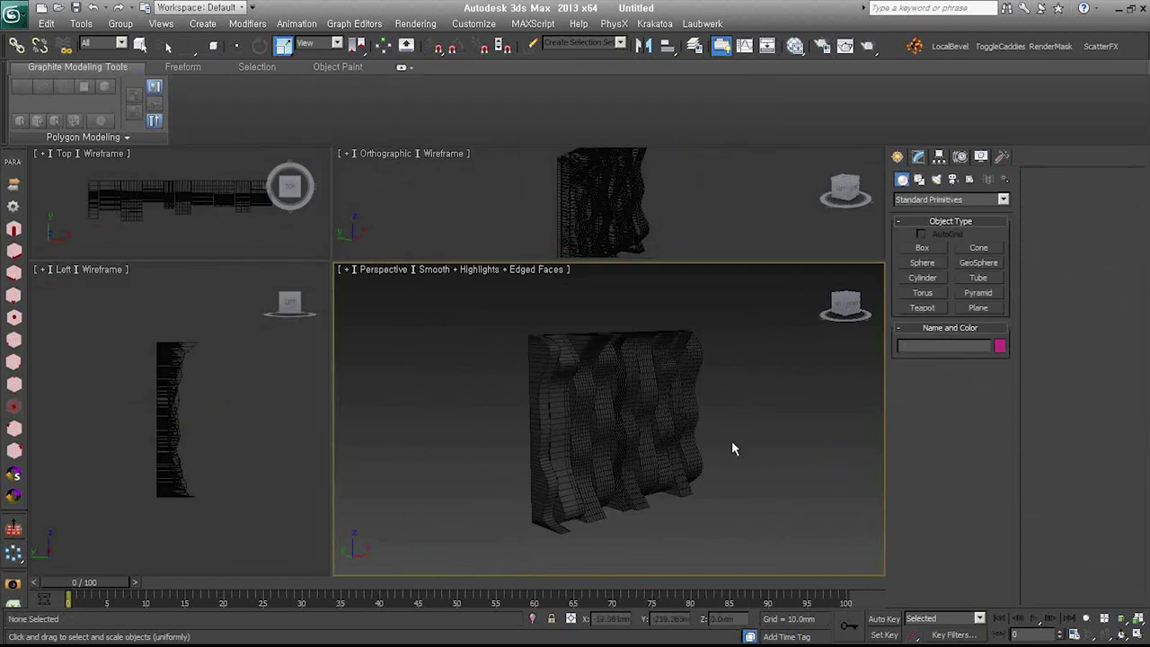
{"action": "scroll", "coordinate": [650, 439], "scroll_direction": "up", "scroll_amount": 2}
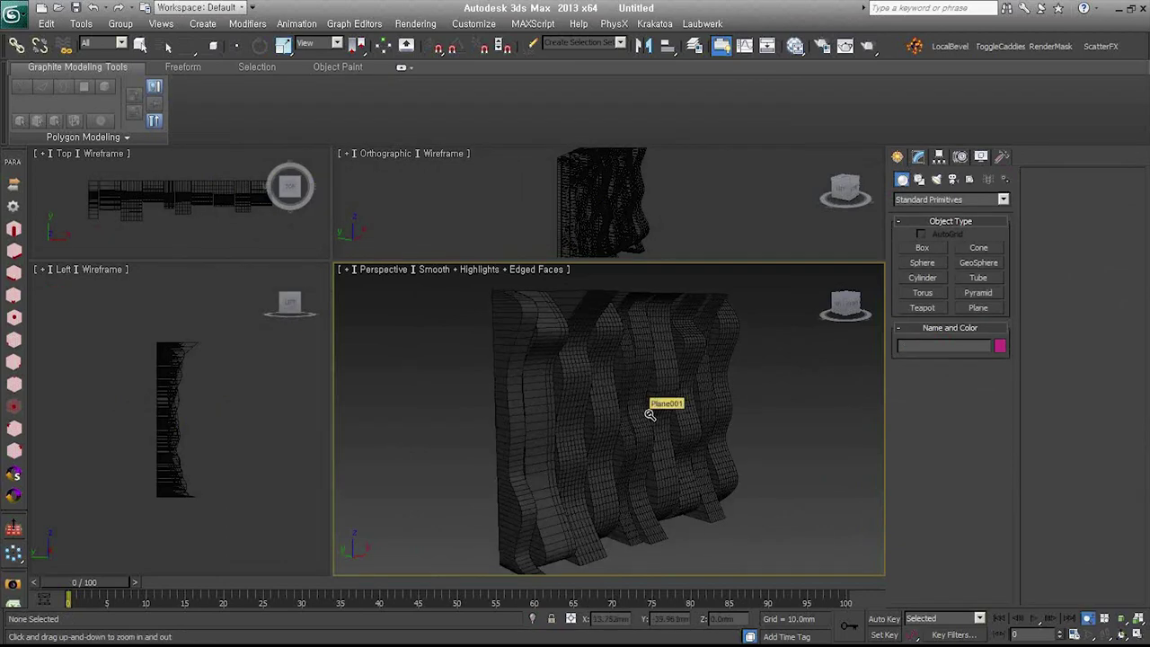